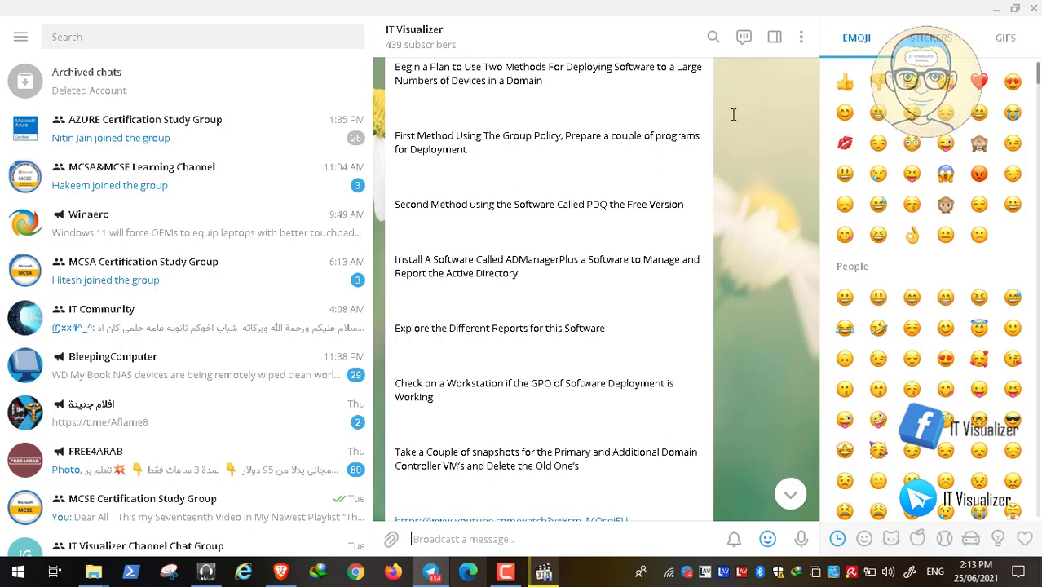
- Switch from the Telegram chat to the Video16.mp4 player, show it full screen and resume playback
{"action": "left_click", "coordinate": [994, 10]}
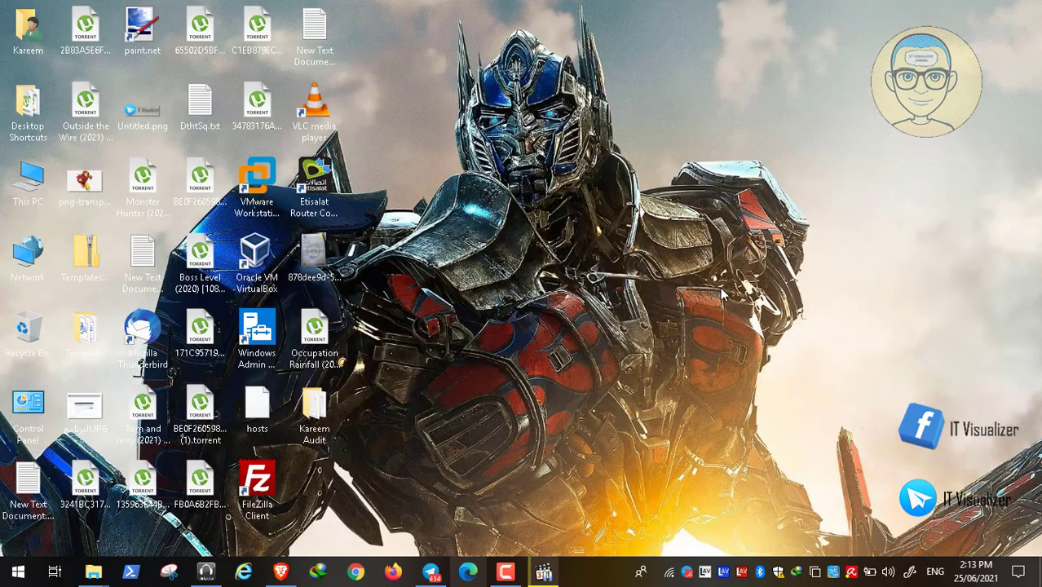
{"action": "left_click", "coordinate": [544, 571]}
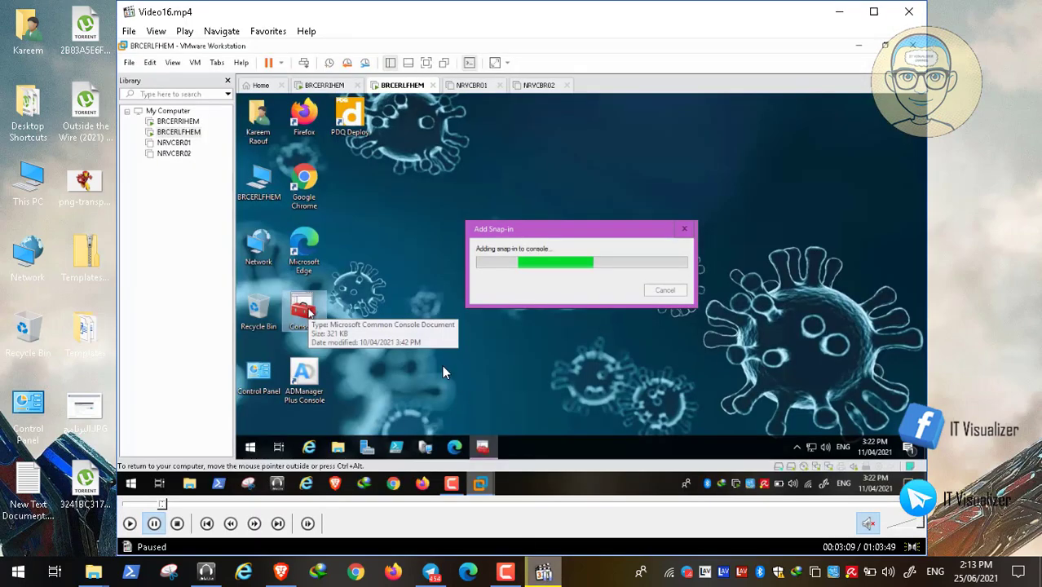
{"action": "double_click", "coordinate": [442, 371]}
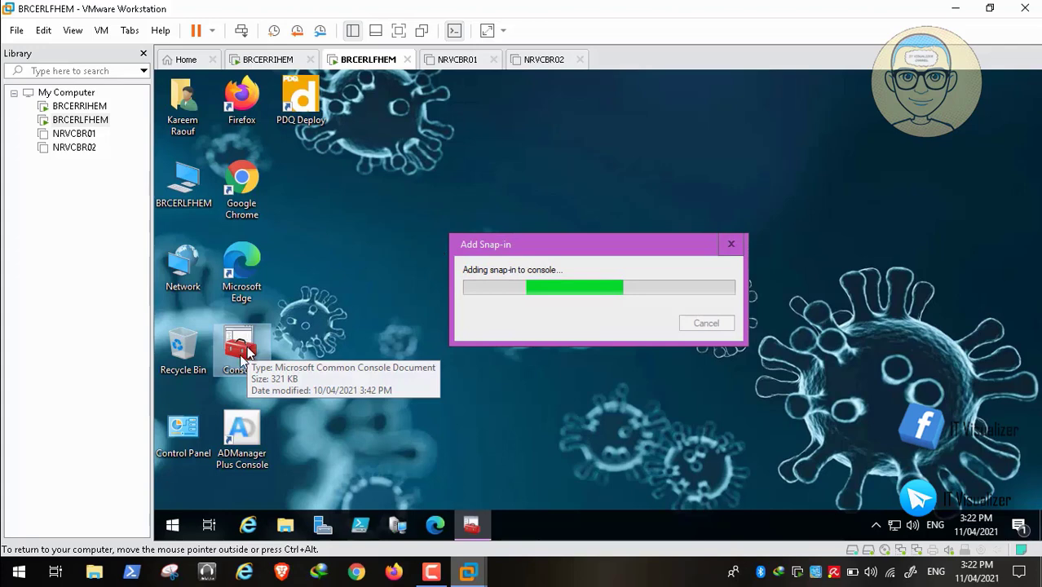
{"action": "mouse_move", "coordinate": [3, 572]}
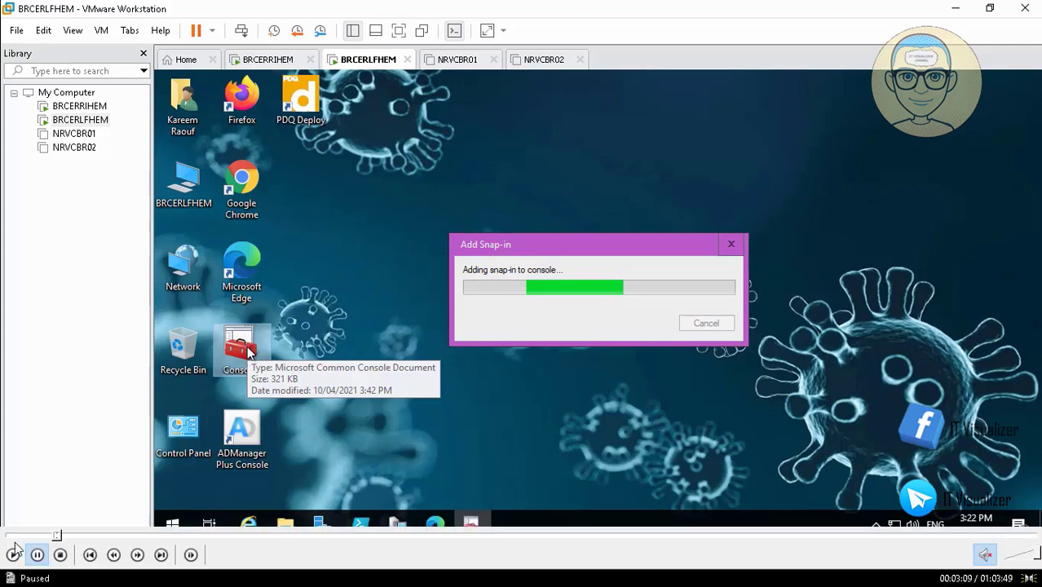
{"action": "left_click", "coordinate": [14, 555]}
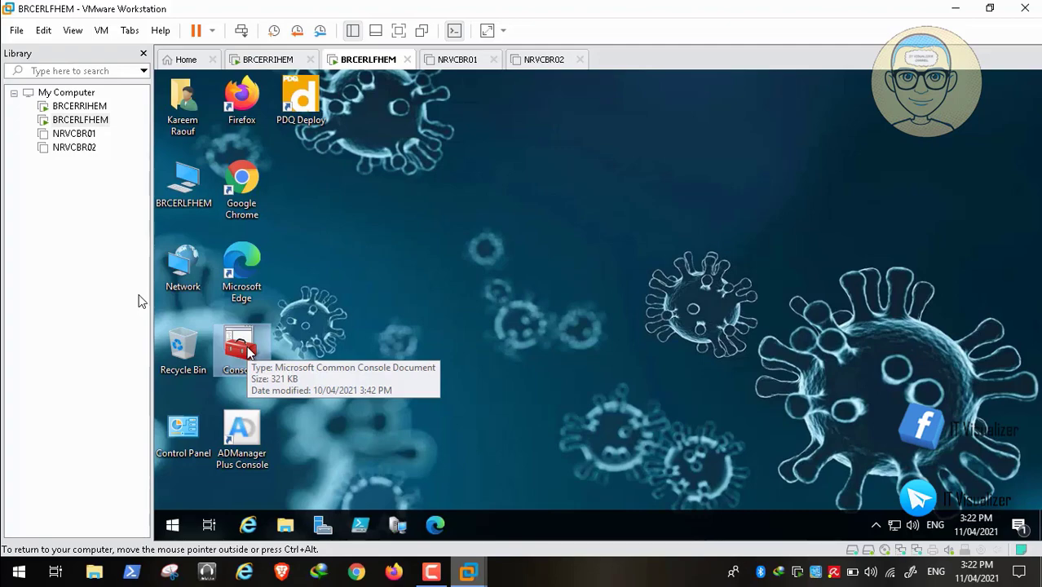
- Open the Console2 management console in the BRCERLFHEM virtual machine and display its Services (Local) list
{"action": "double_click", "coordinate": [248, 352]}
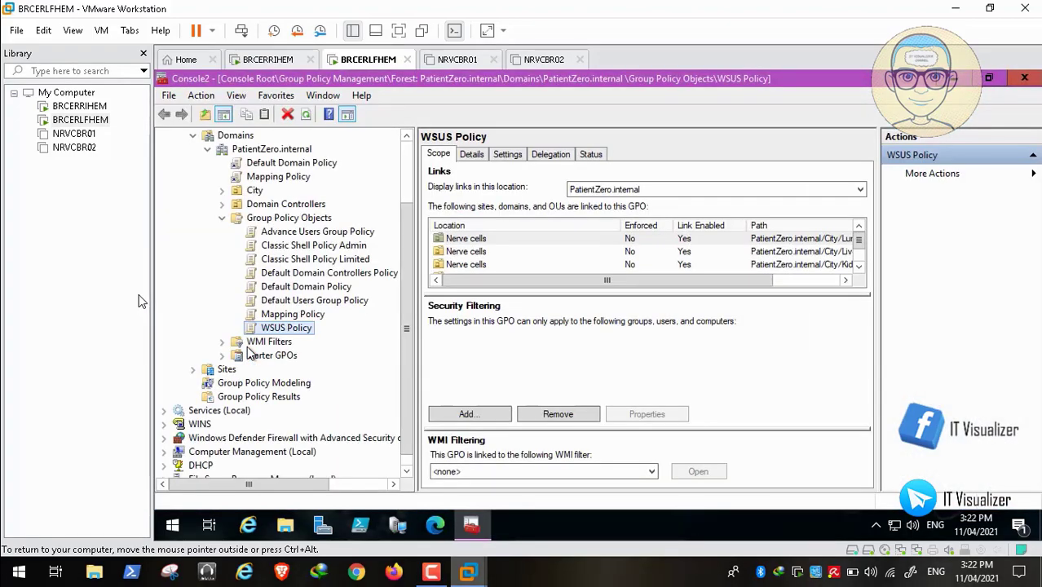
{"action": "left_click", "coordinate": [431, 572]}
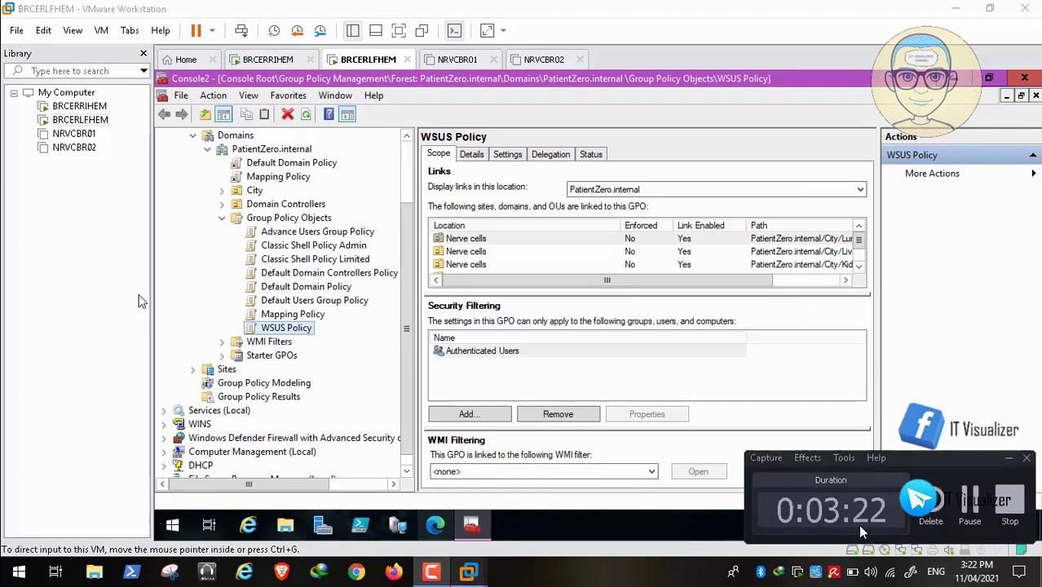
{"action": "left_click", "coordinate": [1008, 461]}
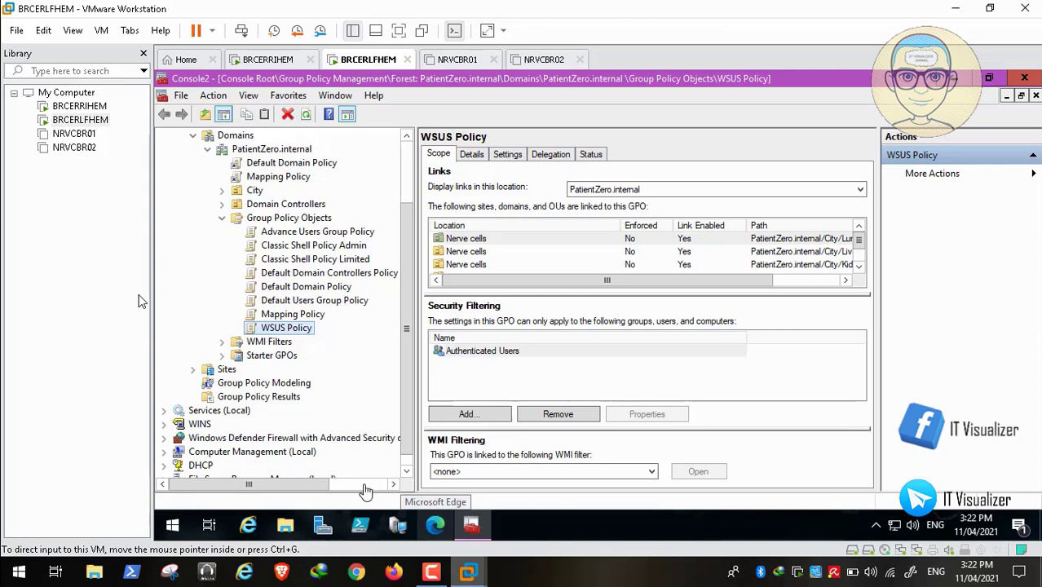
{"action": "left_click", "coordinate": [408, 472]}
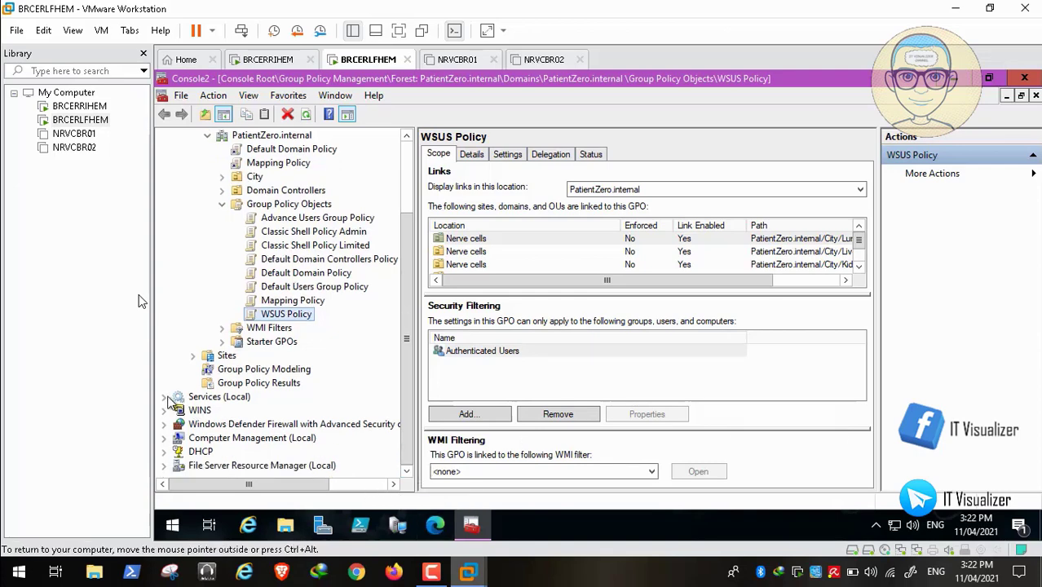
{"action": "left_click", "coordinate": [205, 397]}
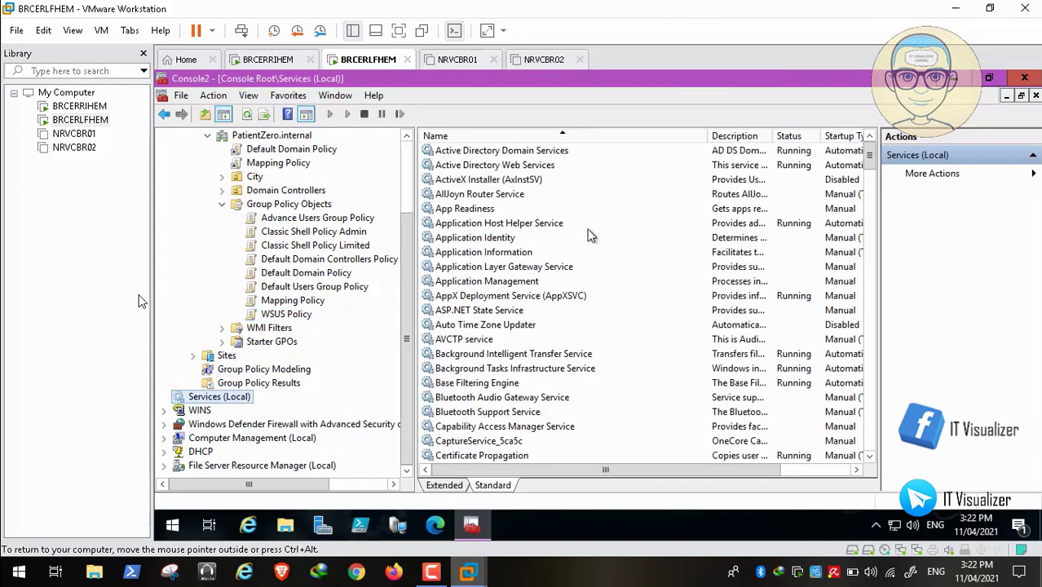
- Locate the WINS service in the local services list and start it
{"action": "left_click", "coordinate": [462, 201]}
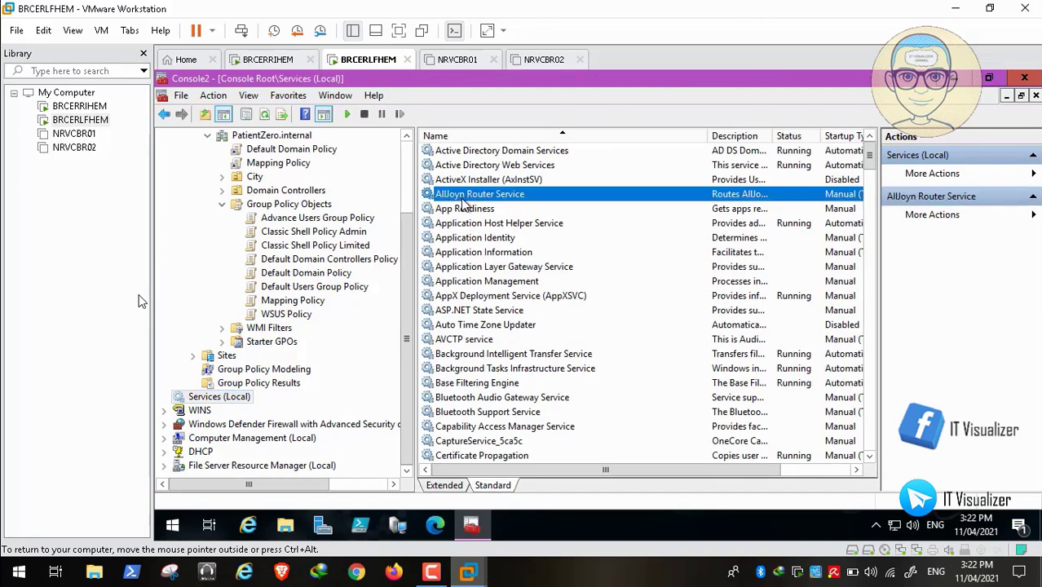
{"action": "key", "text": "w"}
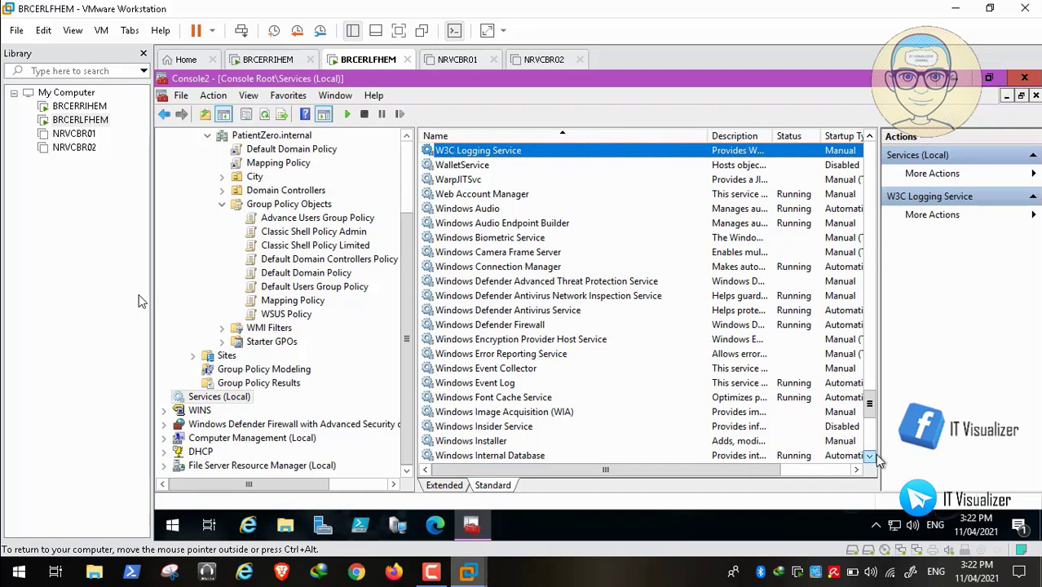
{"action": "scroll", "coordinate": [869, 454], "scroll_direction": "down", "scroll_amount": 2}
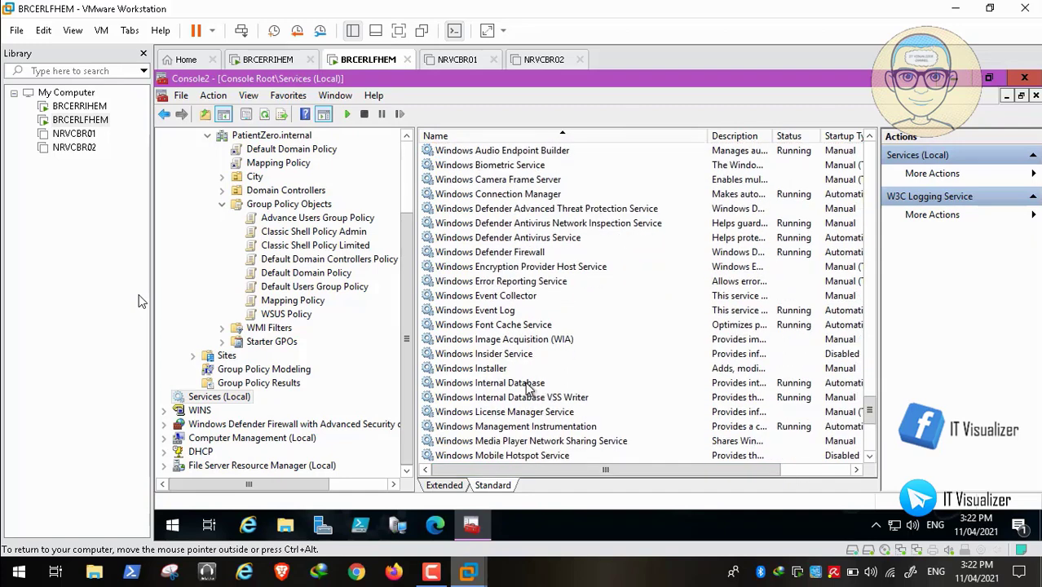
{"action": "left_click", "coordinate": [526, 383]}
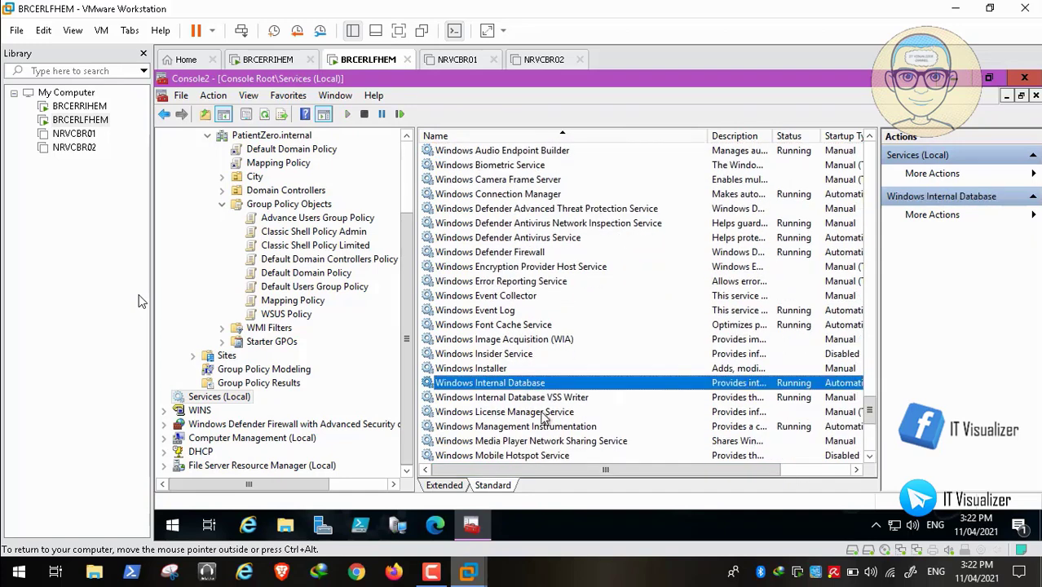
{"action": "left_click_drag", "start_coordinate": [869, 459], "coordinate": [870, 459]}
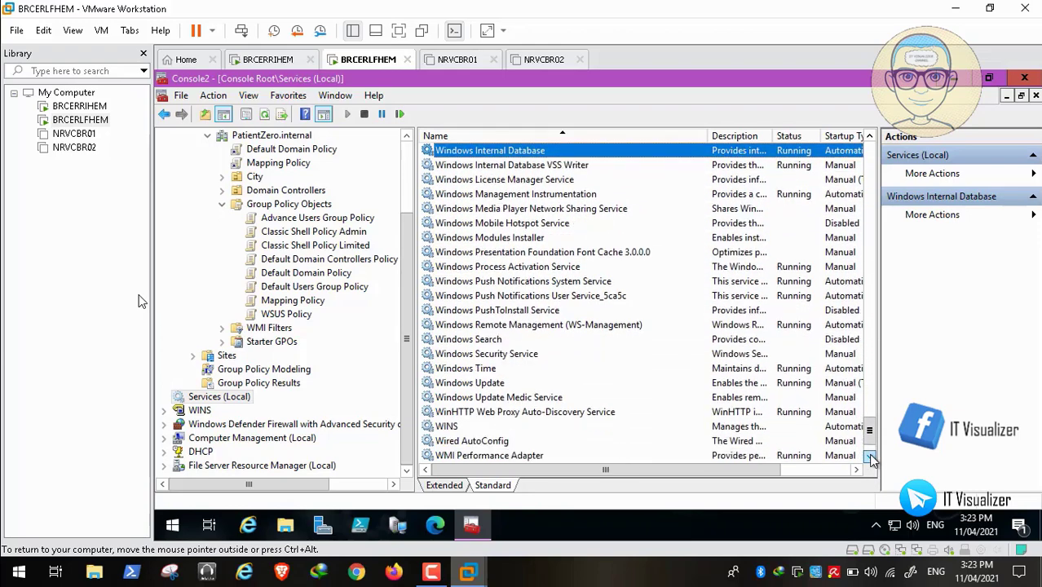
{"action": "left_click", "coordinate": [448, 429]}
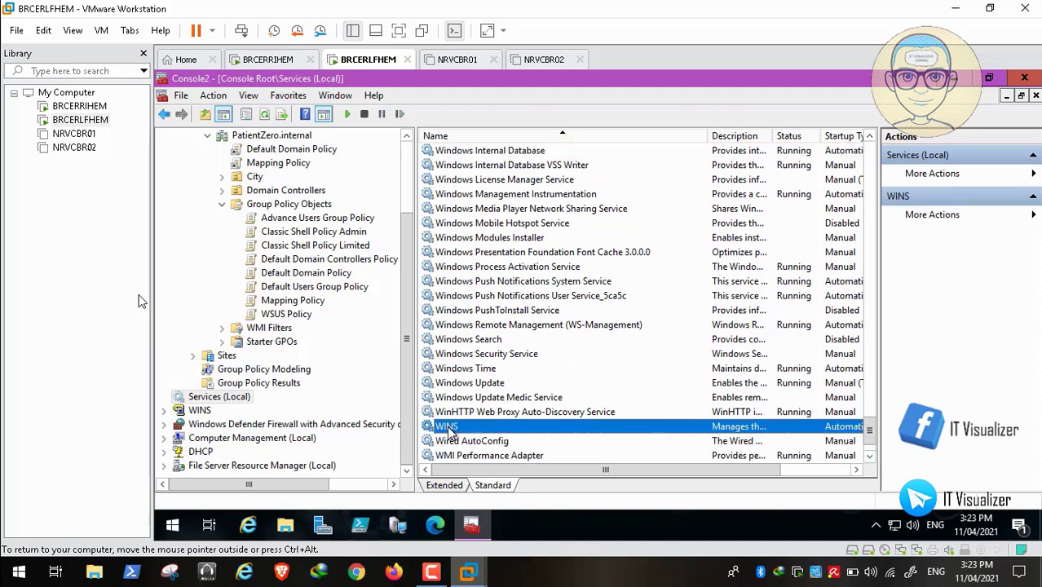
{"action": "right_click", "coordinate": [448, 429]}
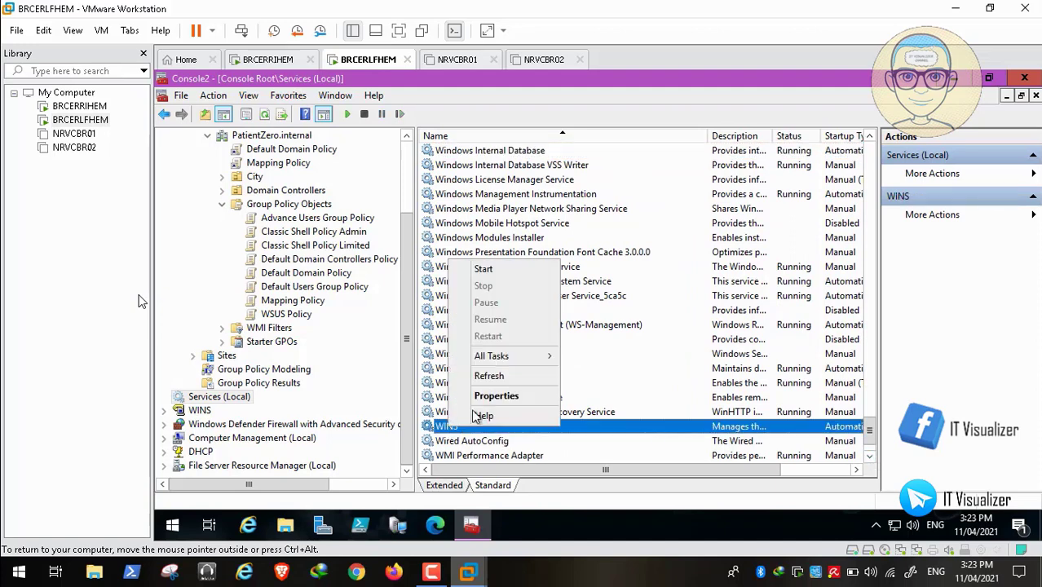
{"action": "left_click", "coordinate": [504, 277]}
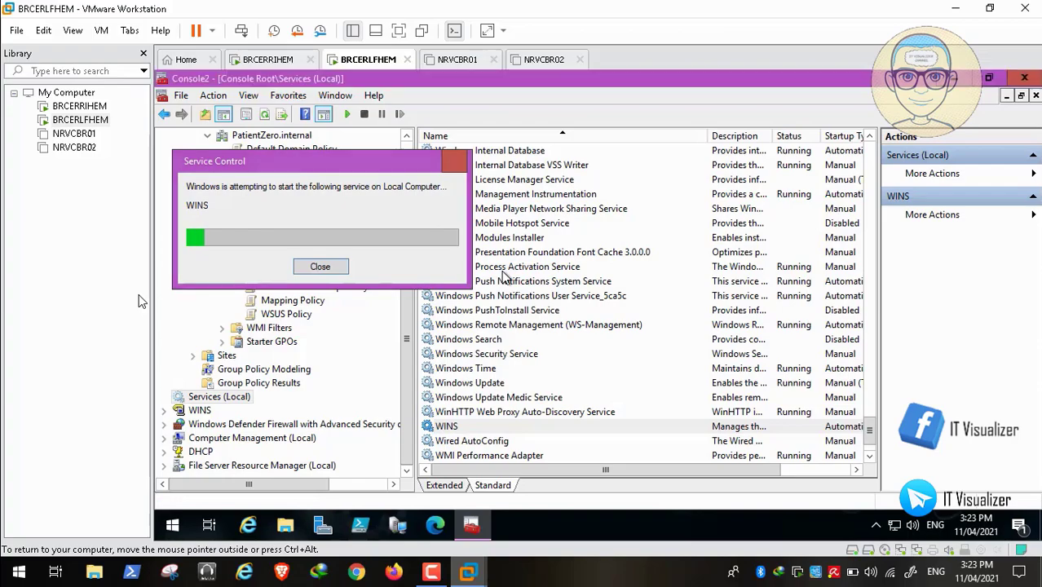
- Try to start the PDQ Deploy service from the local services list
{"action": "left_click", "coordinate": [872, 156]}
{"action": "left_click", "coordinate": [872, 156]}
{"action": "left_click", "coordinate": [872, 156]}
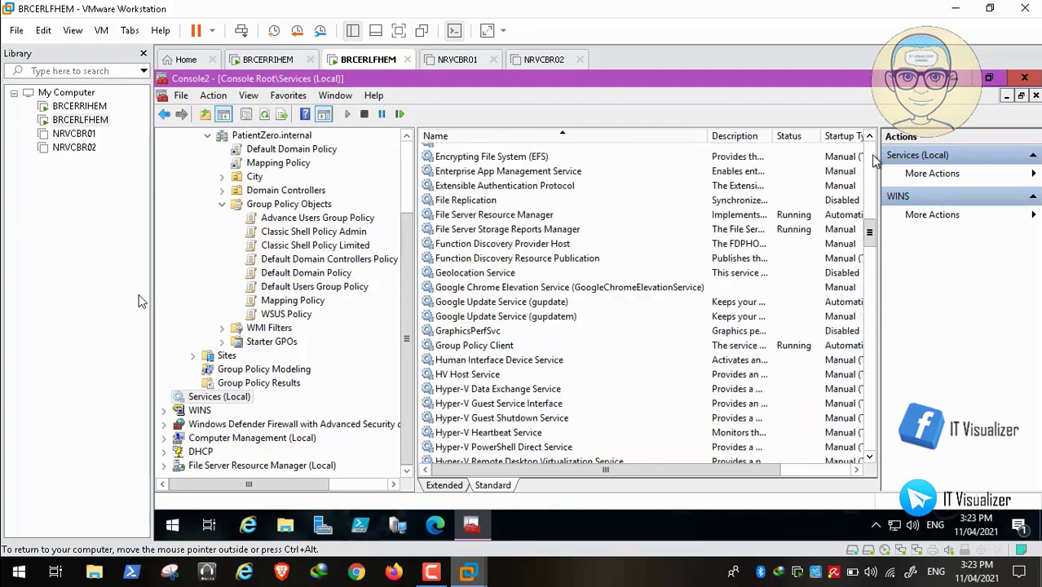
{"action": "left_click", "coordinate": [872, 157]}
{"action": "left_click", "coordinate": [872, 157]}
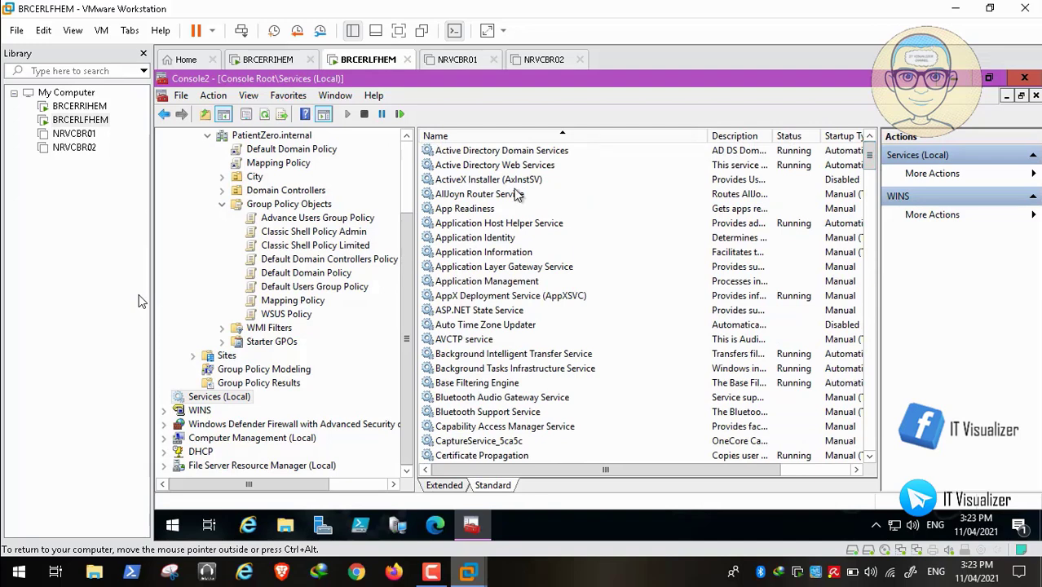
{"action": "left_click", "coordinate": [515, 194]}
{"action": "key", "text": "p"}
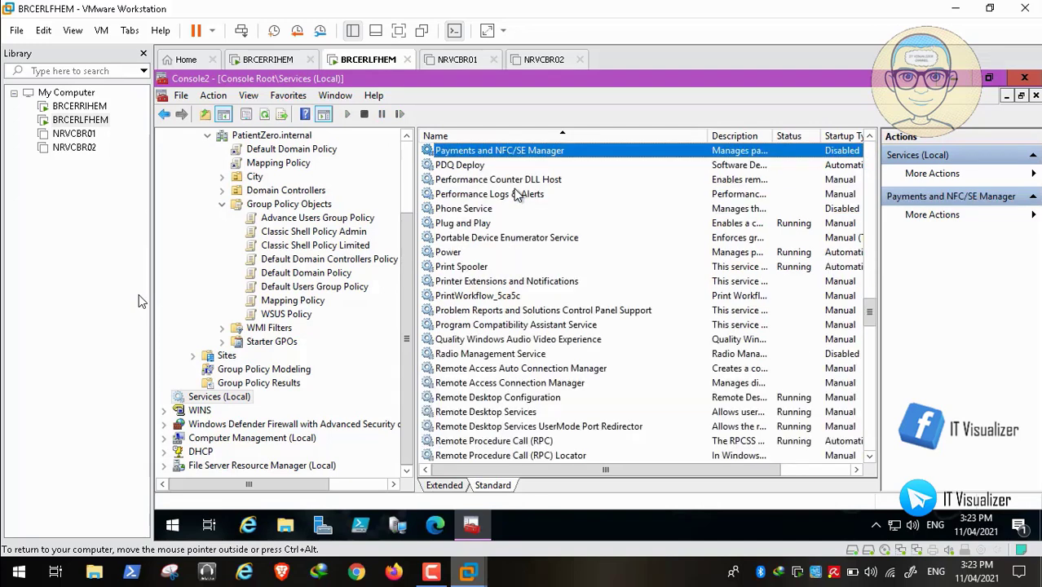
{"action": "left_click", "coordinate": [463, 164]}
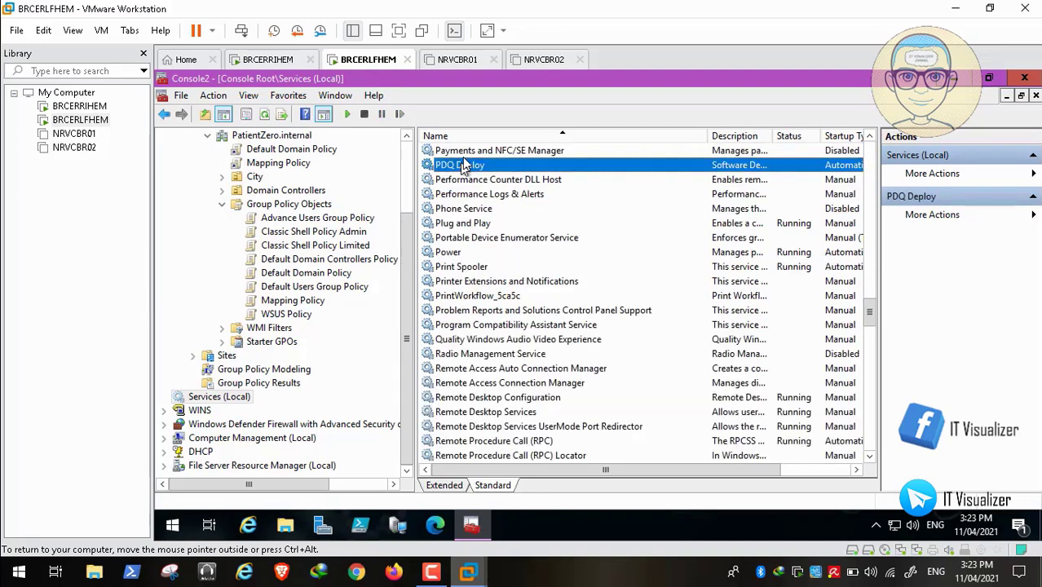
{"action": "right_click", "coordinate": [463, 164]}
{"action": "left_click", "coordinate": [492, 176]}
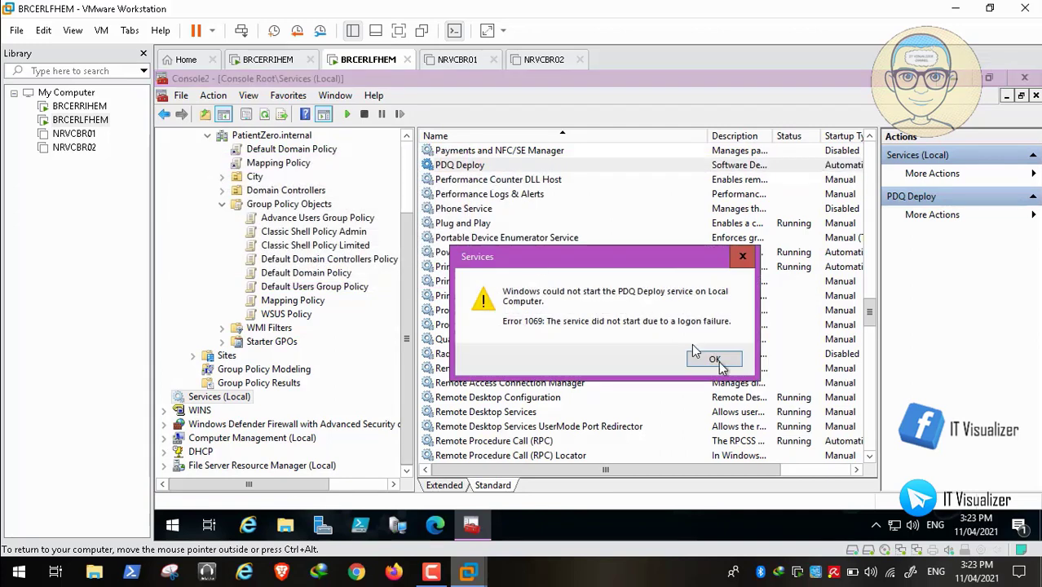
{"action": "left_click", "coordinate": [715, 361]}
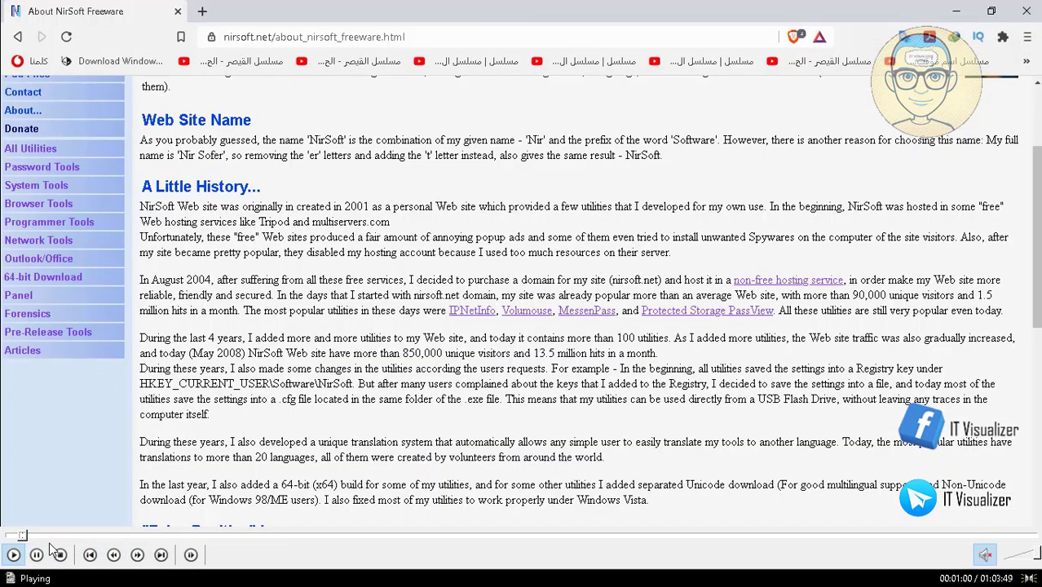
- Move the video to about 00:04:12 and resume playback after a pause
{"action": "left_click", "coordinate": [72, 536]}
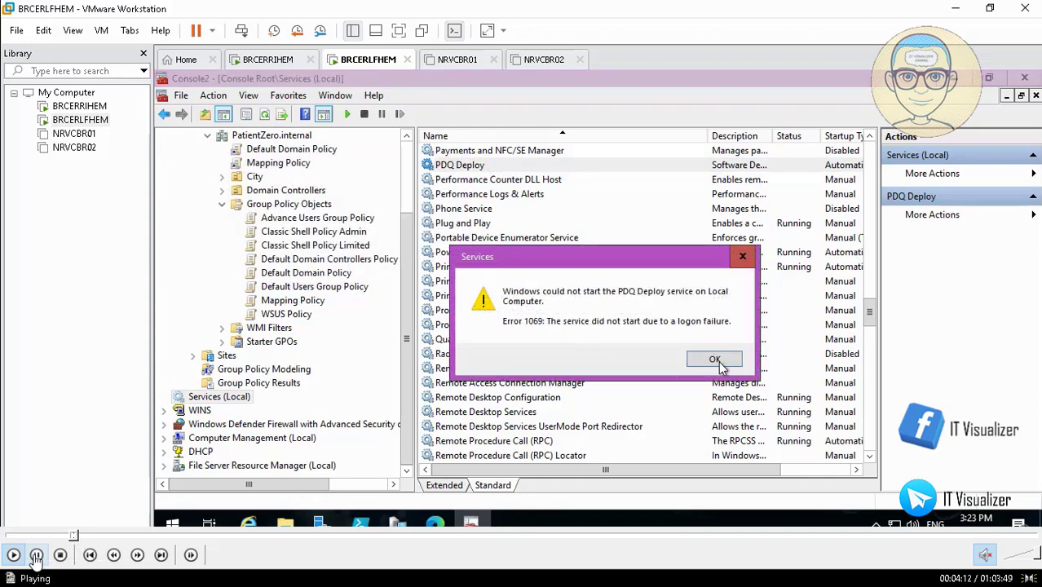
{"action": "key", "text": "space"}
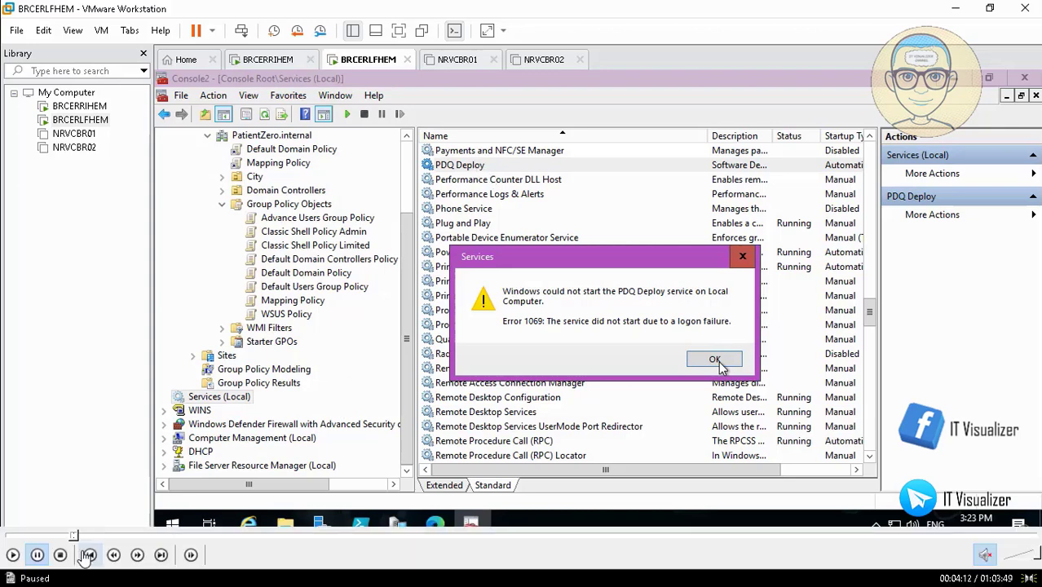
{"action": "left_click", "coordinate": [15, 554]}
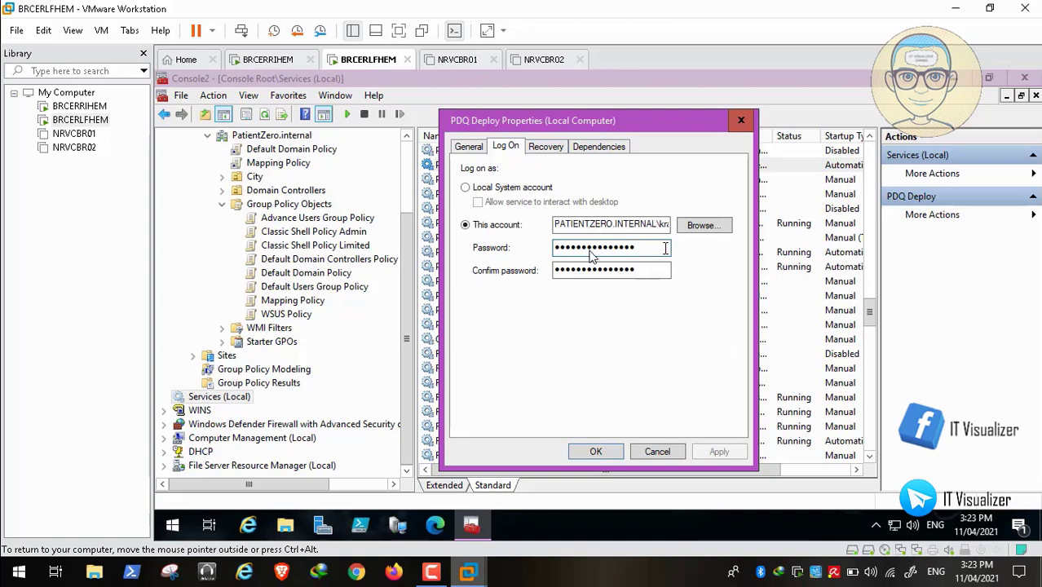
- Replace the password and its confirmation for the PDQ Deploy service's logon account, and save the change
{"action": "key", "text": "BackSpace"}
{"action": "key", "text": "BackSpace"}
{"action": "key", "text": "BackSpace"}
{"action": "key", "text": "BackSpace"}
{"action": "key", "text": "BackSpace"}
{"action": "key", "text": "BackSpace"}
{"action": "key", "text": "BackSpace"}
{"action": "key", "text": "BackSpace"}
{"action": "key", "text": "BackSpace"}
{"action": "key", "text": "BackSpace"}
{"action": "key", "text": "BackSpace"}
{"action": "key", "text": "BackSpace"}
{"action": "key", "text": "BackSpace"}
{"action": "key", "text": "BackSpace"}
{"action": "key", "text": "BackSpace"}
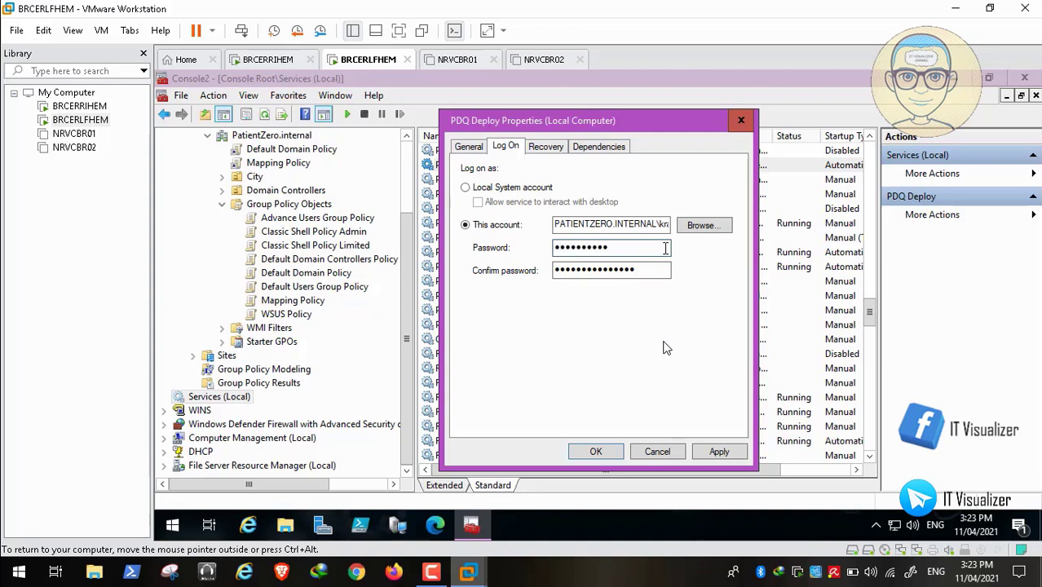
{"action": "key", "text": "Tab"}
{"action": "key", "text": "BackSpace"}
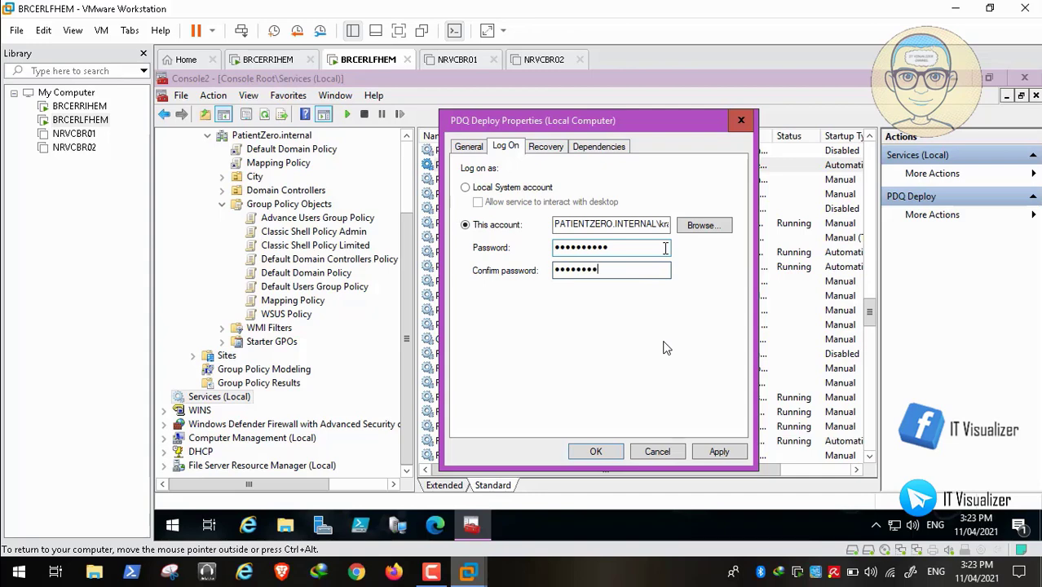
{"action": "left_click", "coordinate": [719, 454]}
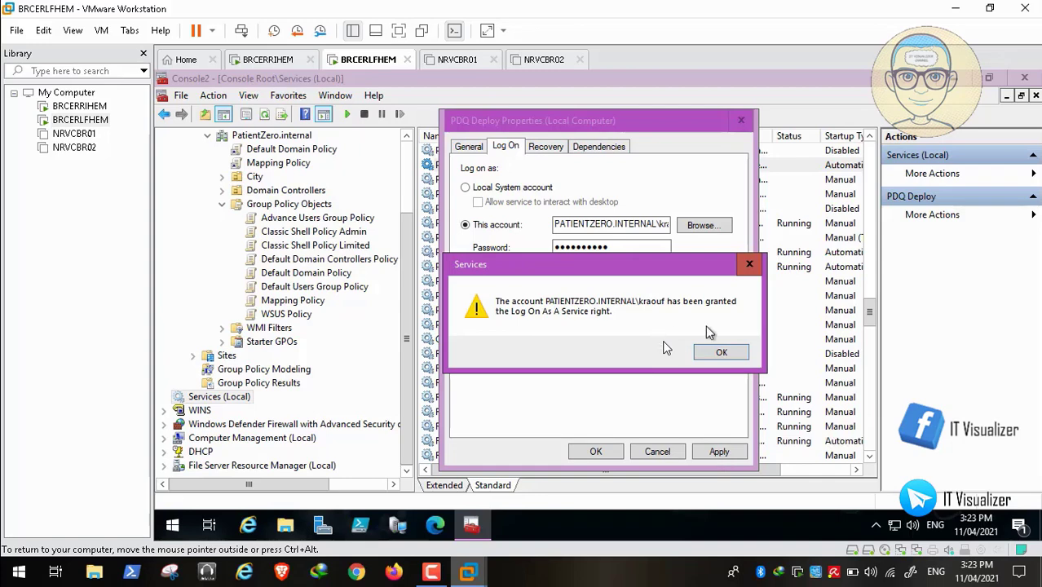
{"action": "left_click", "coordinate": [727, 358]}
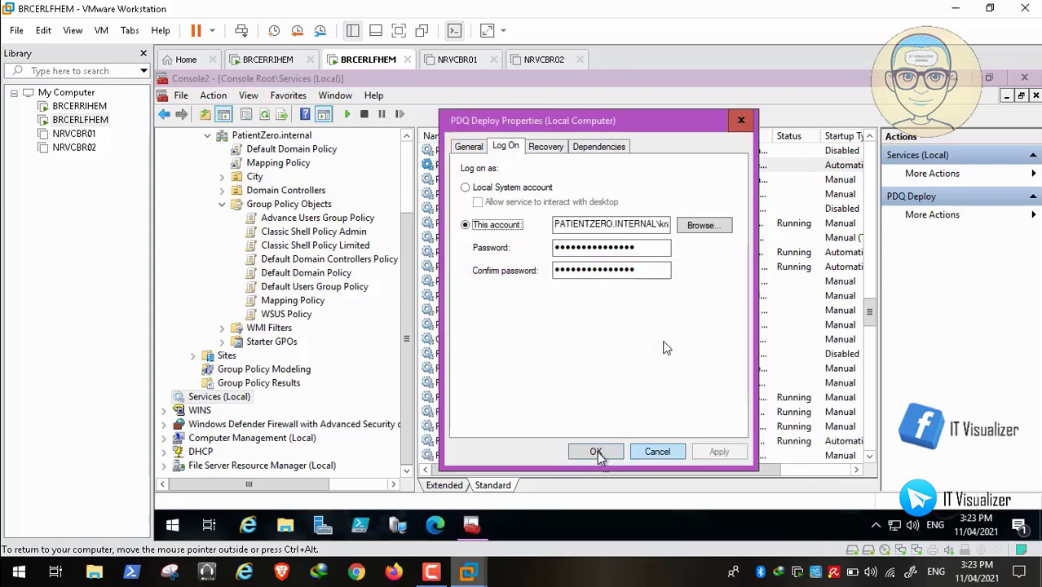
{"action": "left_click", "coordinate": [595, 451]}
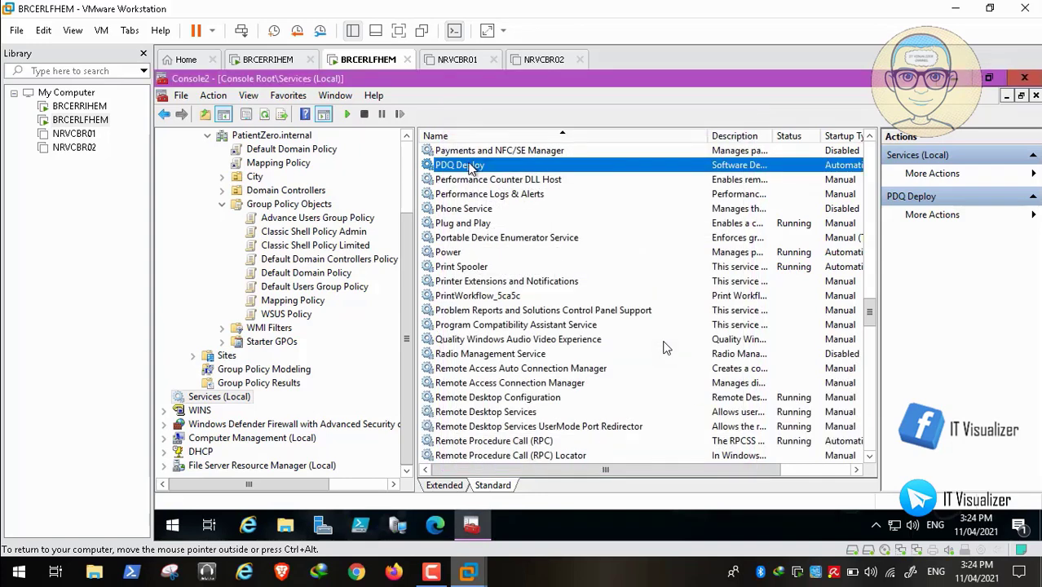
- Start the PDQ Deploy service with its updated logon credentials
{"action": "right_click", "coordinate": [470, 167]}
{"action": "left_click", "coordinate": [500, 174]}
{"action": "left_click", "coordinate": [869, 164]}
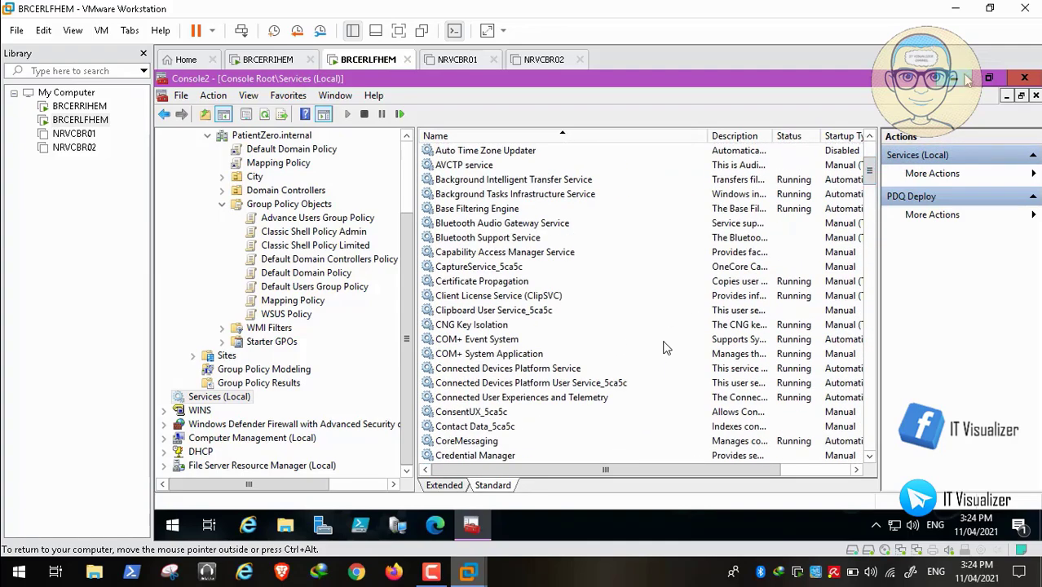
- Show the virtual machine's desktop and launch PDQ Deploy
{"action": "key", "text": "super+d"}
{"action": "key", "text": "ctrl+alt"}
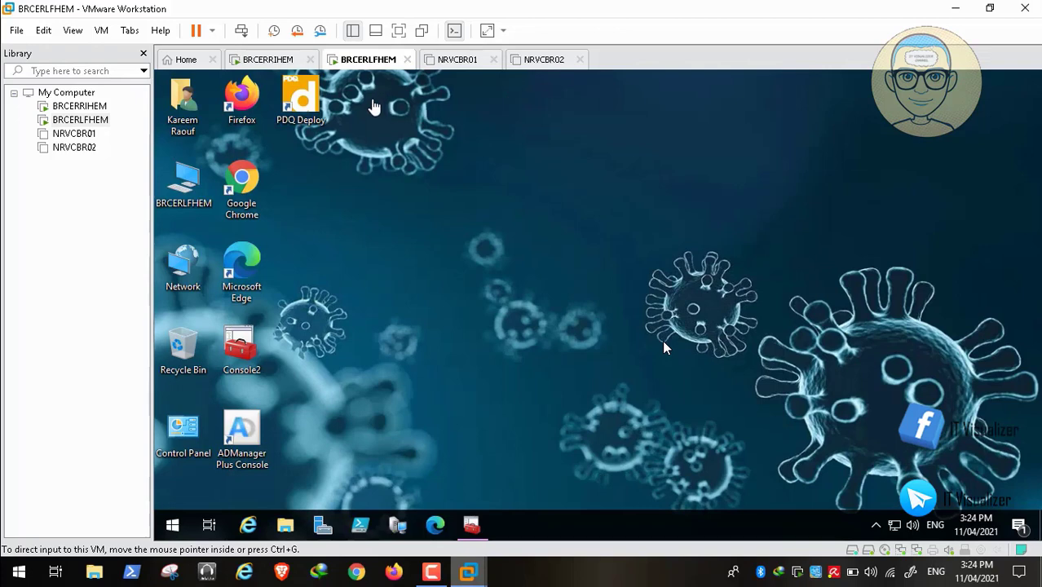
{"action": "left_click", "coordinate": [300, 102]}
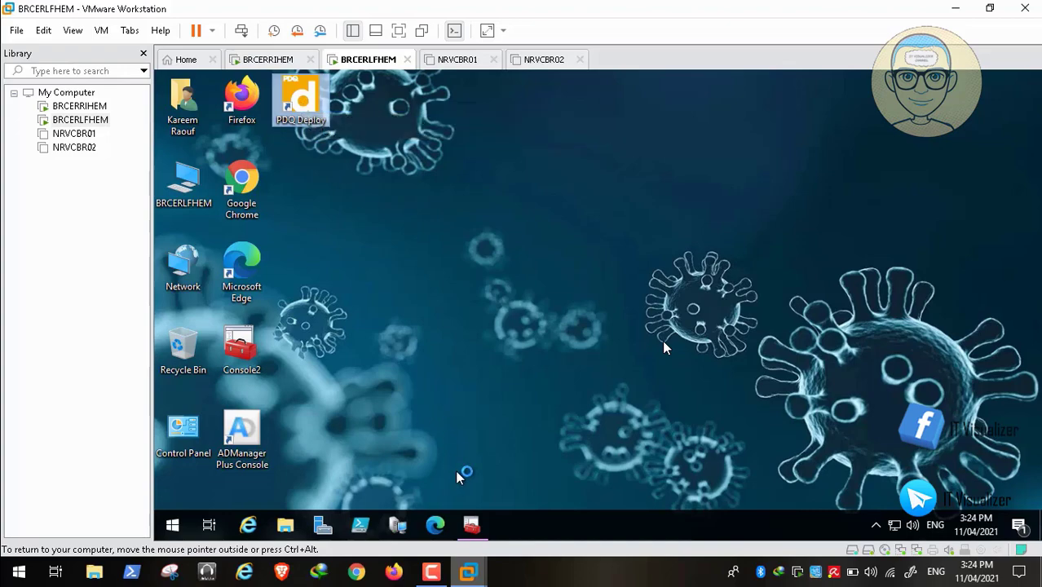
- Bring the Console2 management console to the front and go back to the start of its services list
{"action": "left_click", "coordinate": [473, 526]}
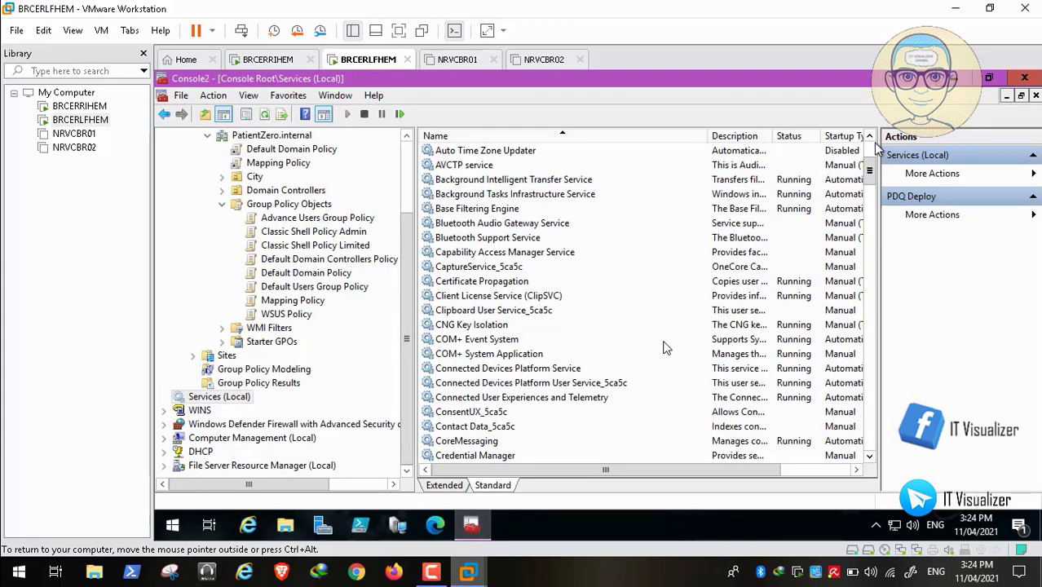
{"action": "scroll", "coordinate": [876, 146], "scroll_direction": "up", "scroll_amount": 4}
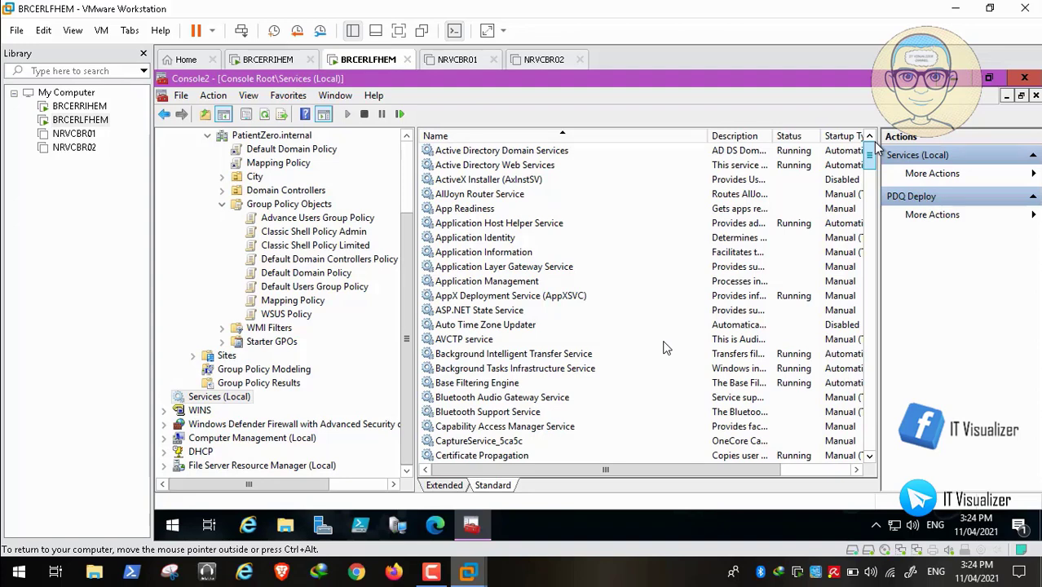
- Move the video to about 00:06:07, pause it there on the VLC Target List, and resume playback
{"action": "mouse_move", "coordinate": [204, 547]}
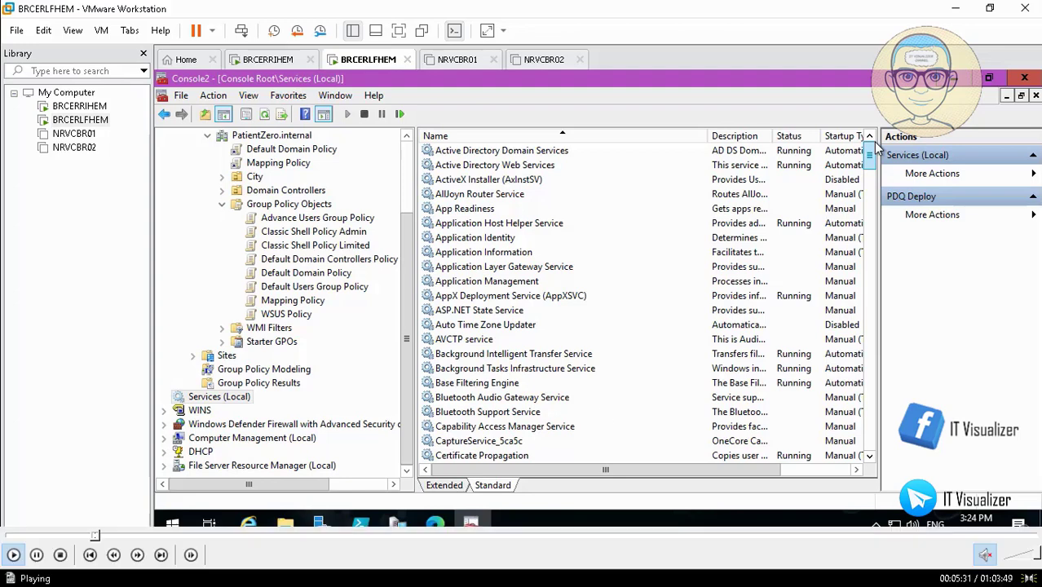
{"action": "left_click_drag", "start_coordinate": [100, 538], "coordinate": [116, 536]}
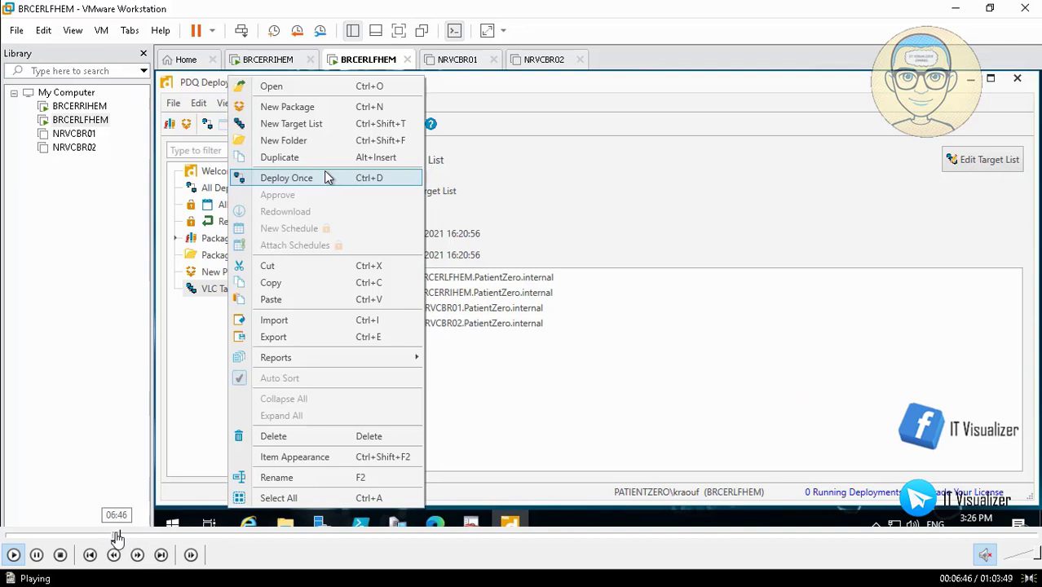
{"action": "left_click", "coordinate": [115, 537]}
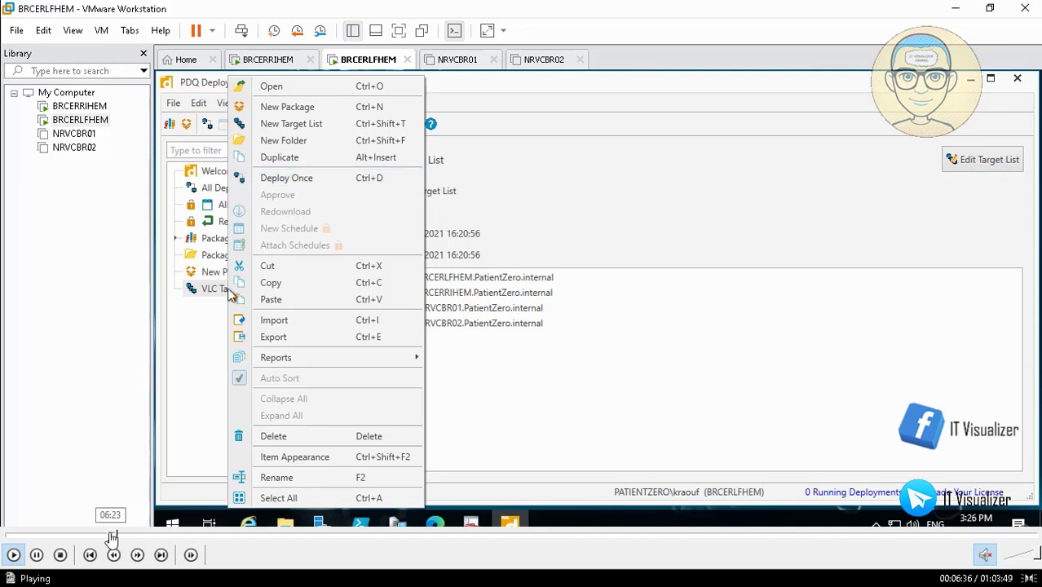
{"action": "left_click", "coordinate": [107, 537]}
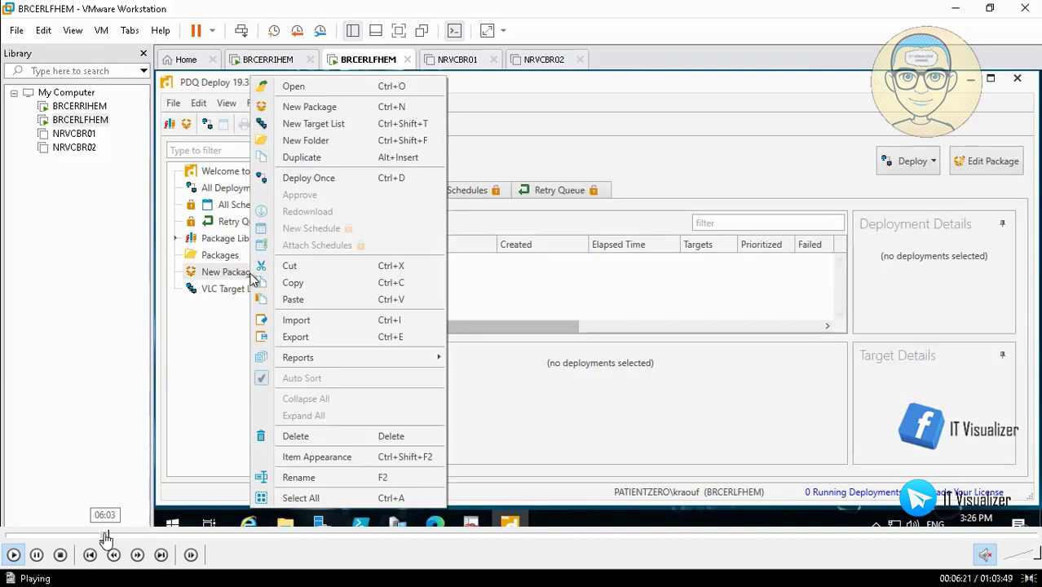
{"action": "left_click", "coordinate": [105, 536]}
{"action": "left_click", "coordinate": [37, 555]}
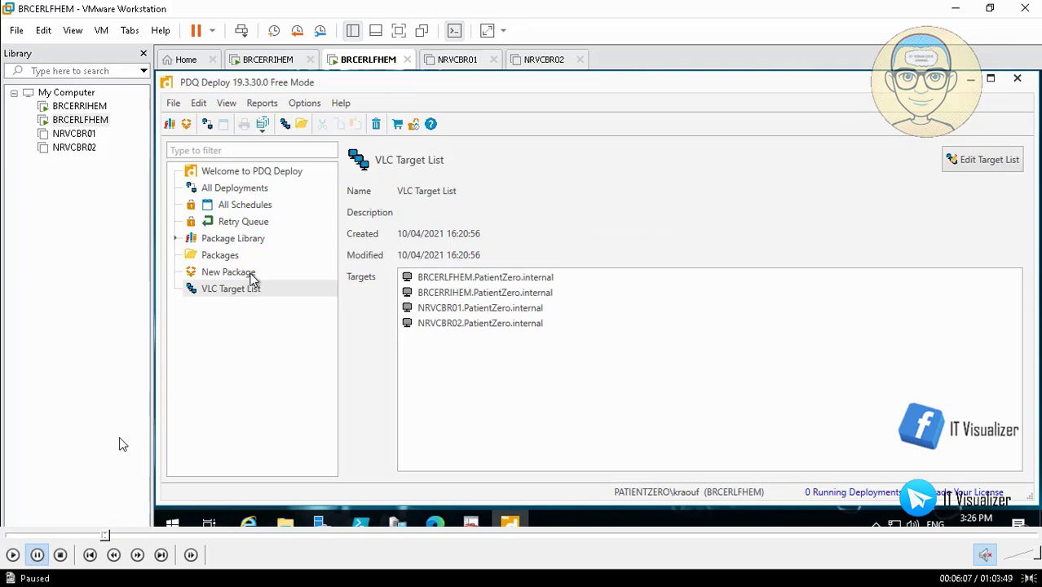
{"action": "left_click", "coordinate": [121, 443]}
{"action": "left_click", "coordinate": [13, 554]}
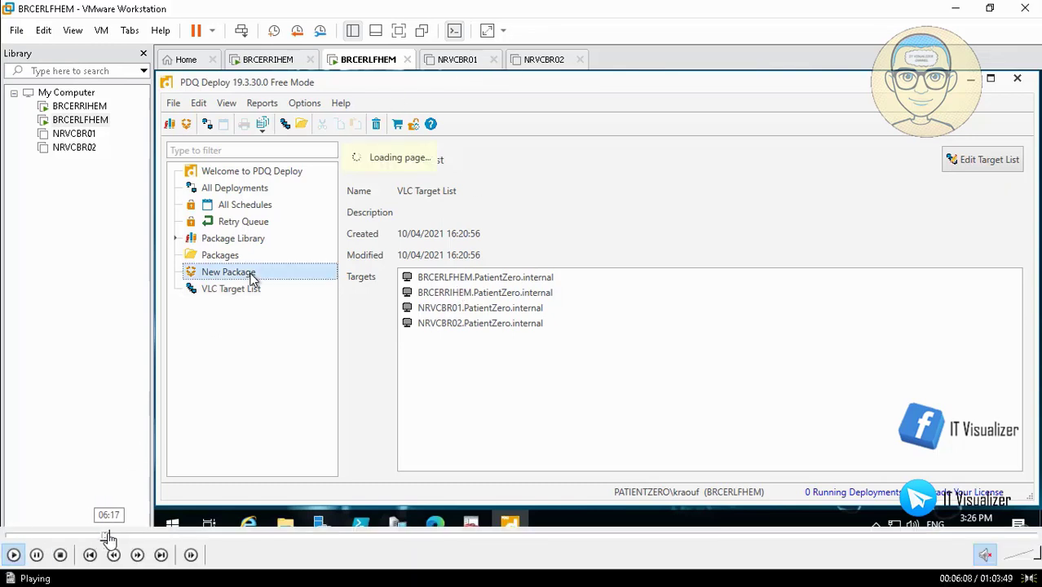
- Move the video ahead to the Deploy Once command for the VLC Target List and continue playback
{"action": "left_click", "coordinate": [113, 535]}
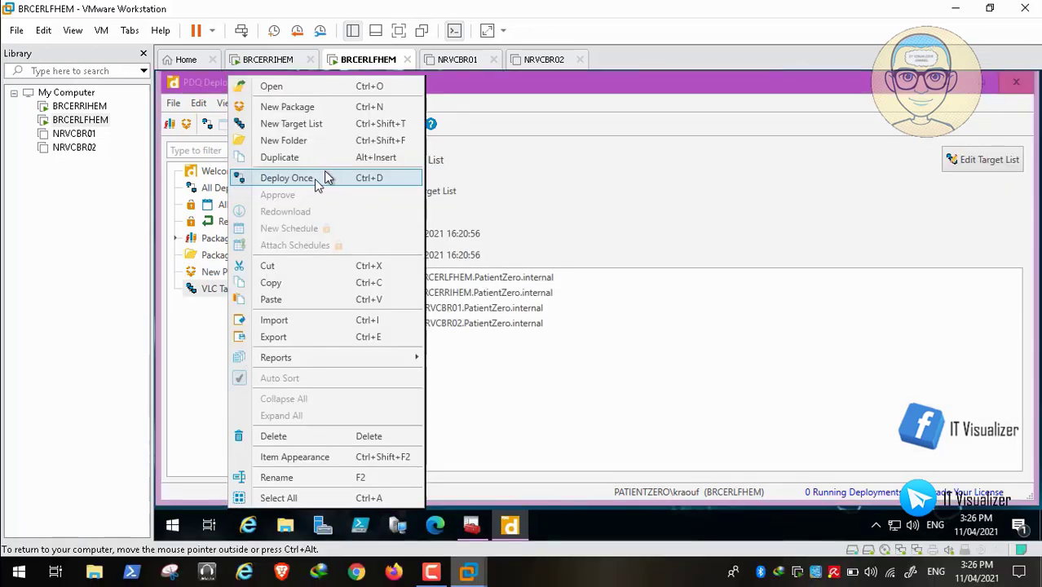
{"action": "mouse_move", "coordinate": [25, 573]}
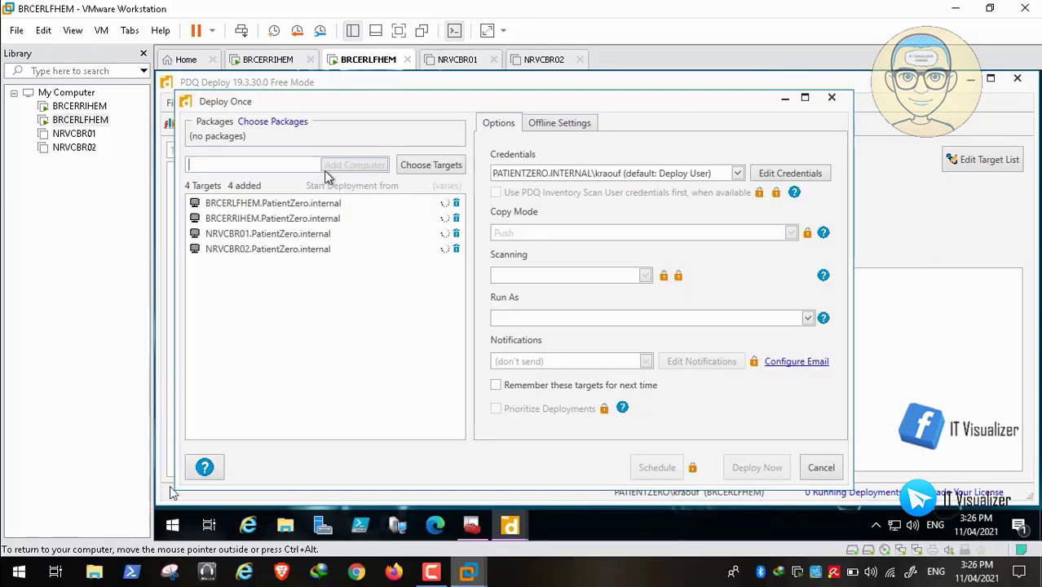
{"action": "left_click", "coordinate": [14, 554]}
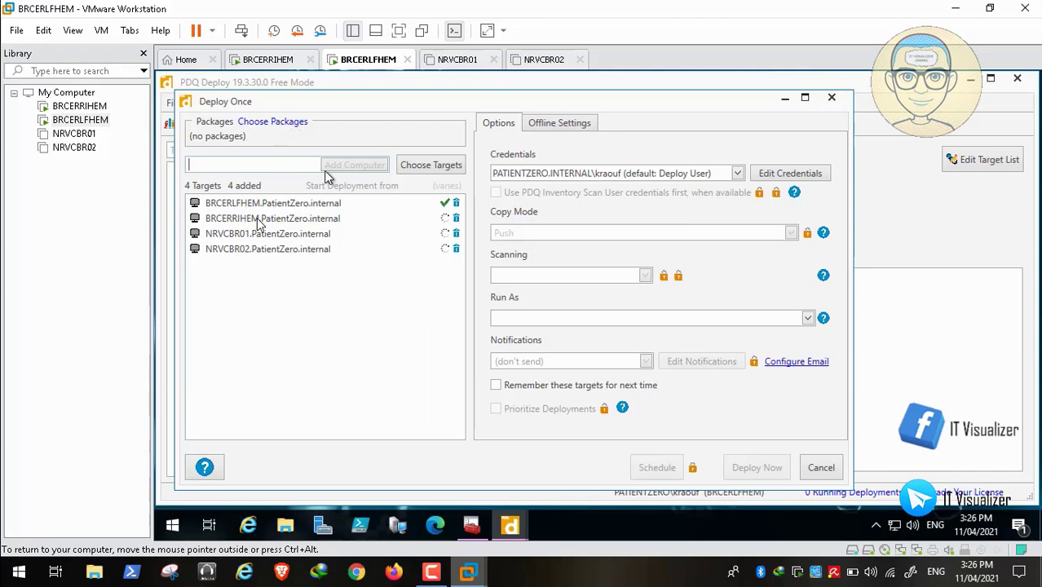
- Move the paused video to about 00:07:20, at the target choices of the Deploy Once window, and continue playback
{"action": "mouse_move", "coordinate": [163, 551]}
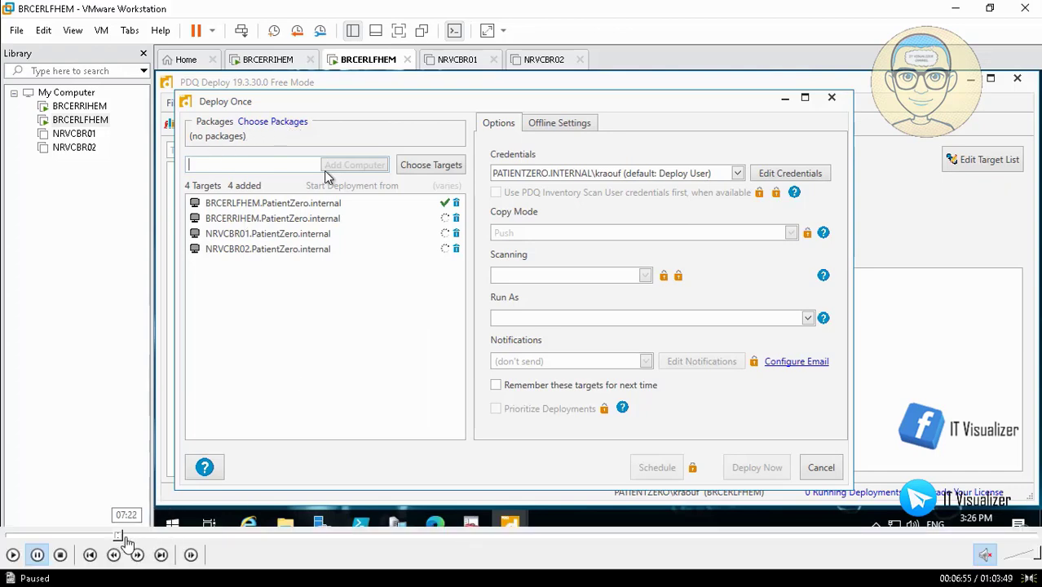
{"action": "left_click", "coordinate": [128, 535]}
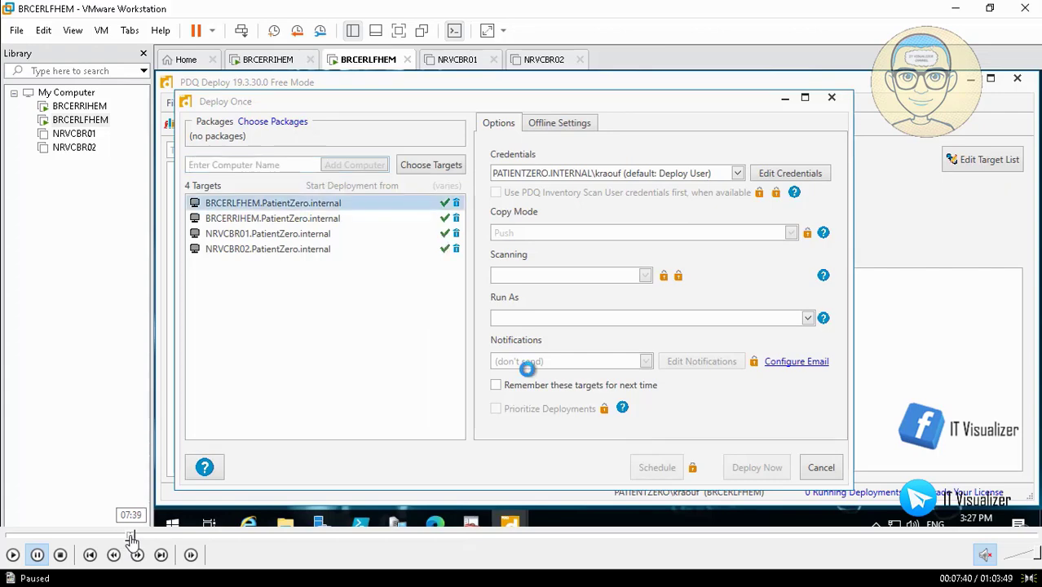
{"action": "left_click", "coordinate": [135, 535]}
{"action": "left_click", "coordinate": [133, 536]}
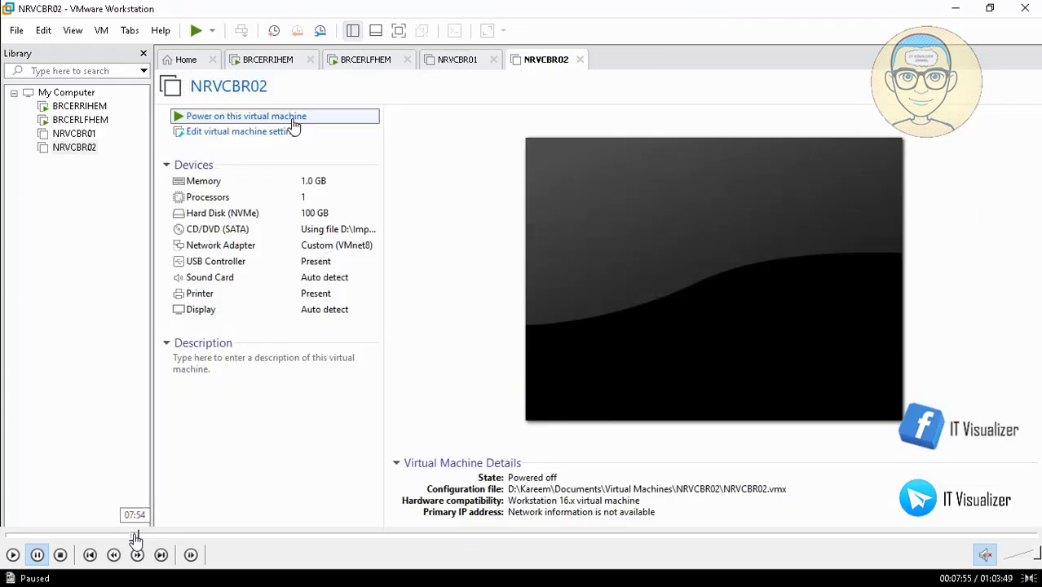
{"action": "left_click", "coordinate": [131, 535]}
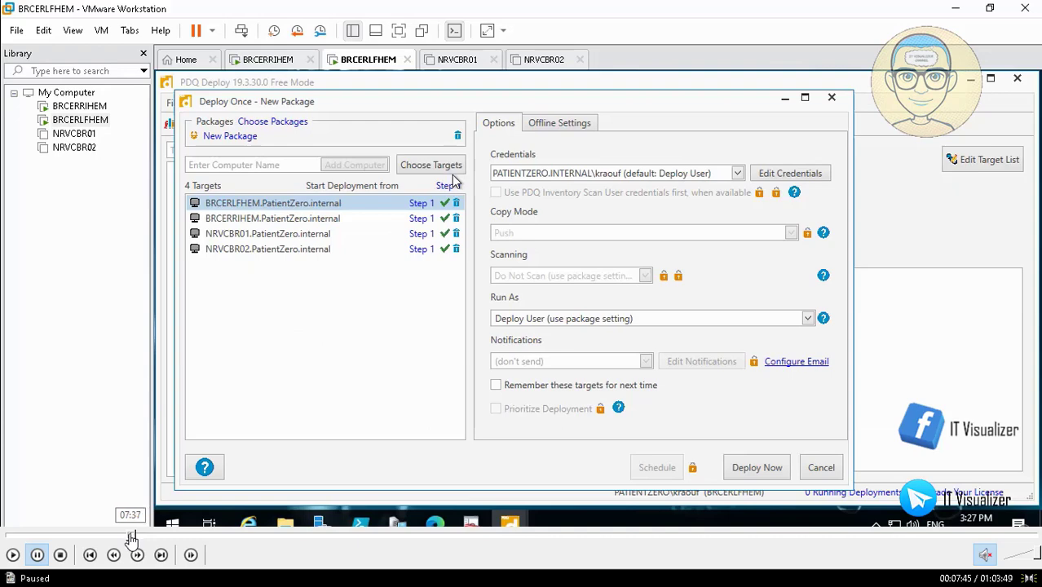
{"action": "left_click", "coordinate": [131, 535]}
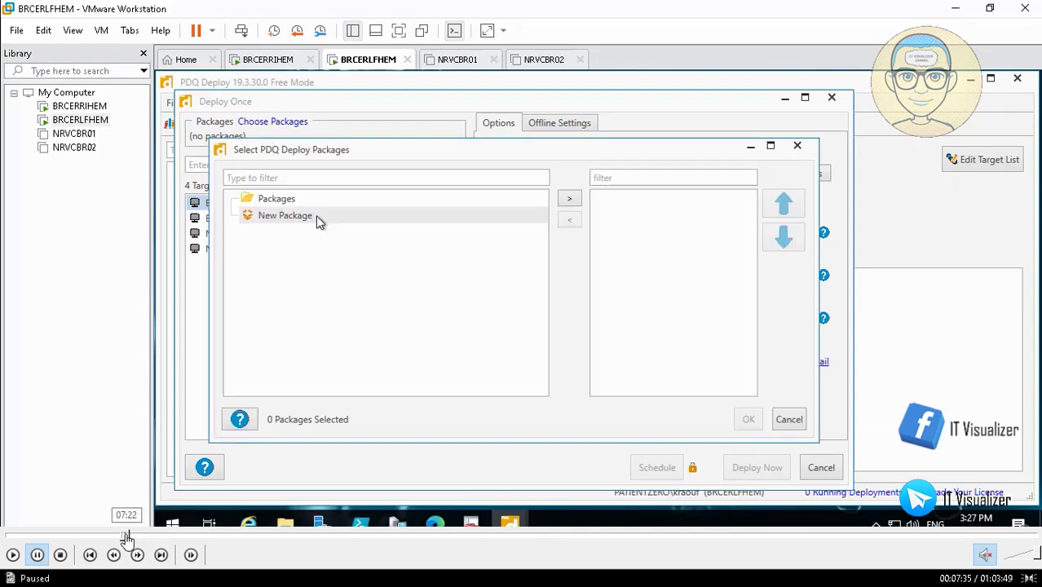
{"action": "left_click", "coordinate": [127, 536]}
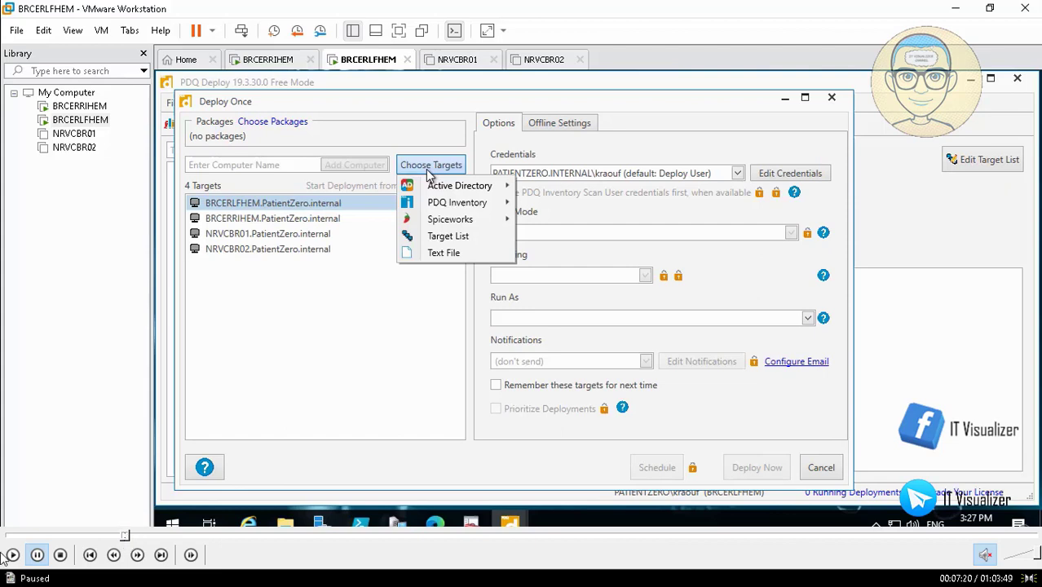
{"action": "left_click", "coordinate": [188, 362]}
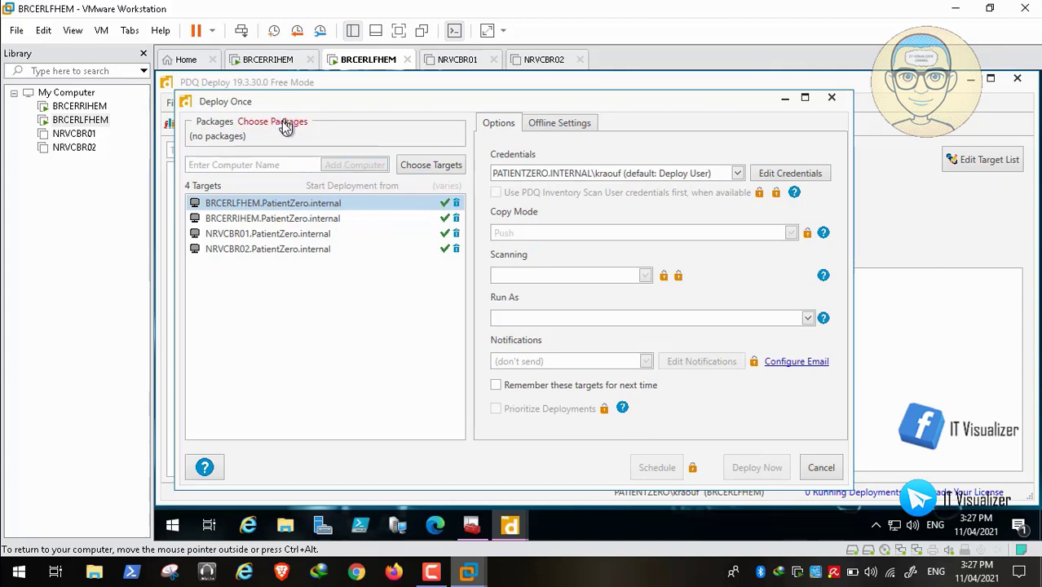
- Choose New Package as the package for the one-time deployment and confirm the selection
{"action": "left_click", "coordinate": [291, 122]}
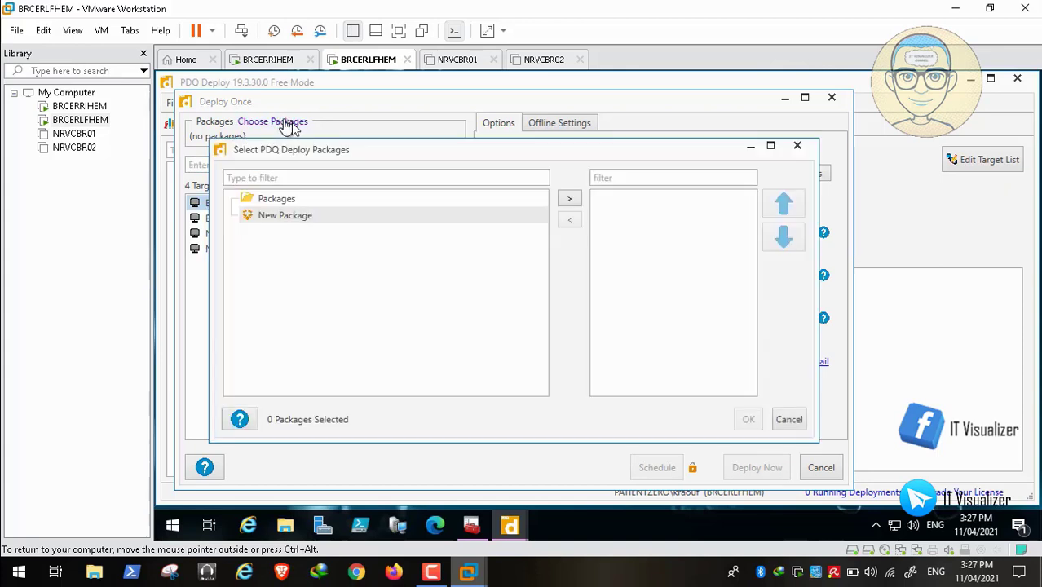
{"action": "left_click", "coordinate": [287, 219]}
{"action": "left_click", "coordinate": [570, 199]}
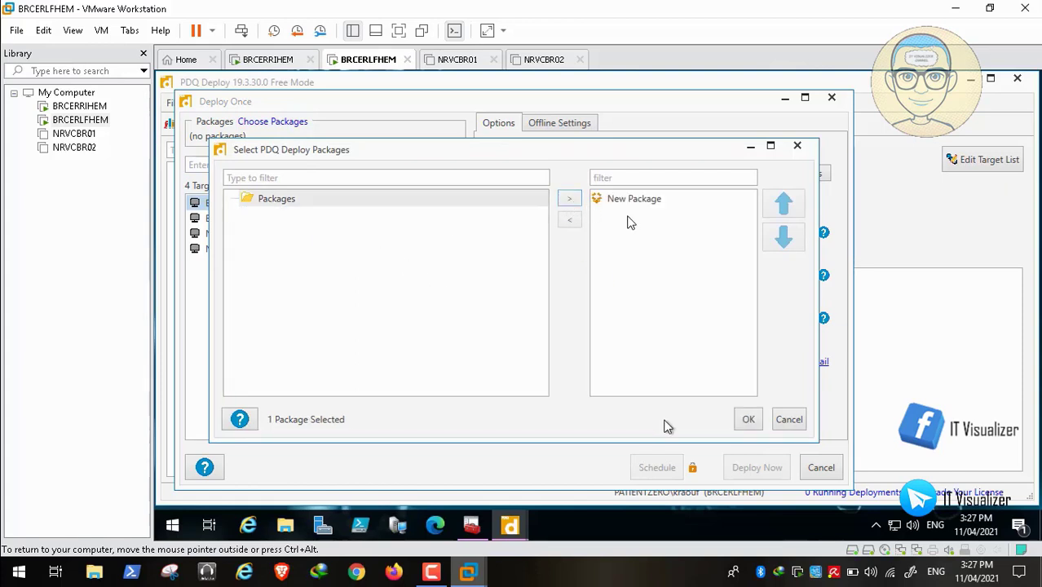
{"action": "left_click", "coordinate": [747, 419]}
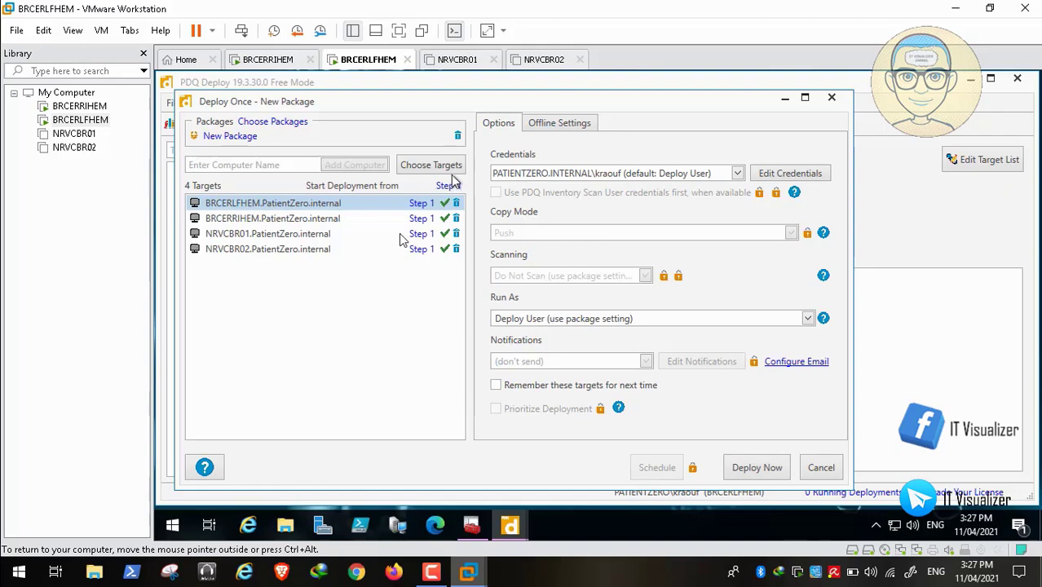
- Show the NRVCBR02 virtual machine's overview and resume the video
{"action": "left_click", "coordinate": [544, 60]}
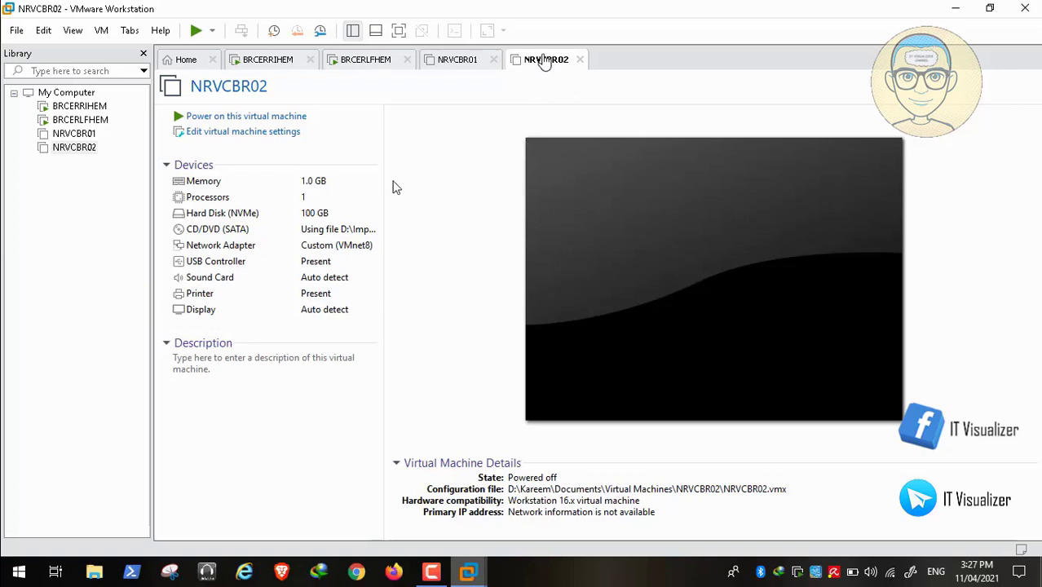
{"action": "mouse_move", "coordinate": [2, 578]}
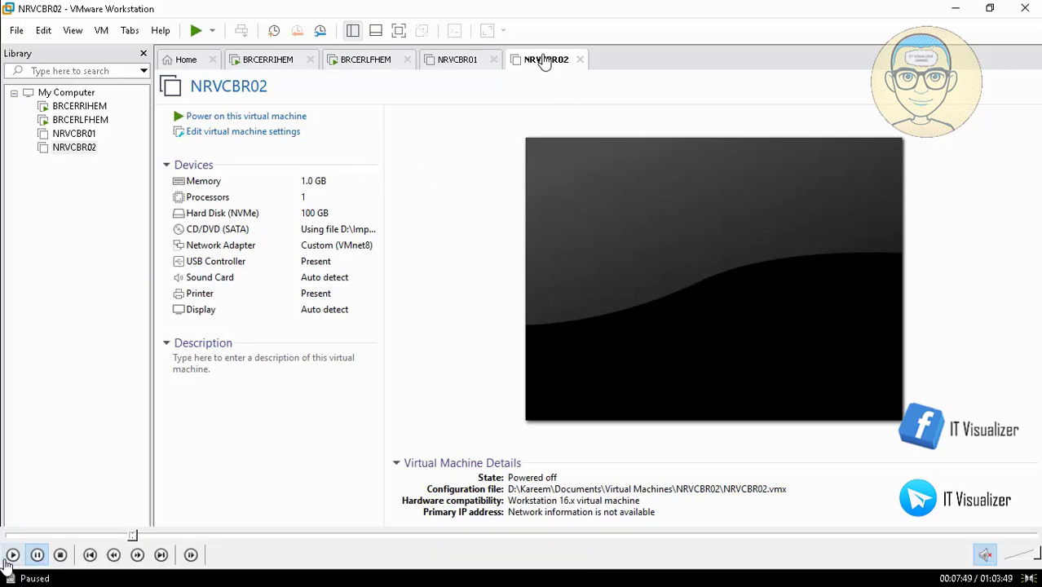
{"action": "left_click", "coordinate": [13, 554]}
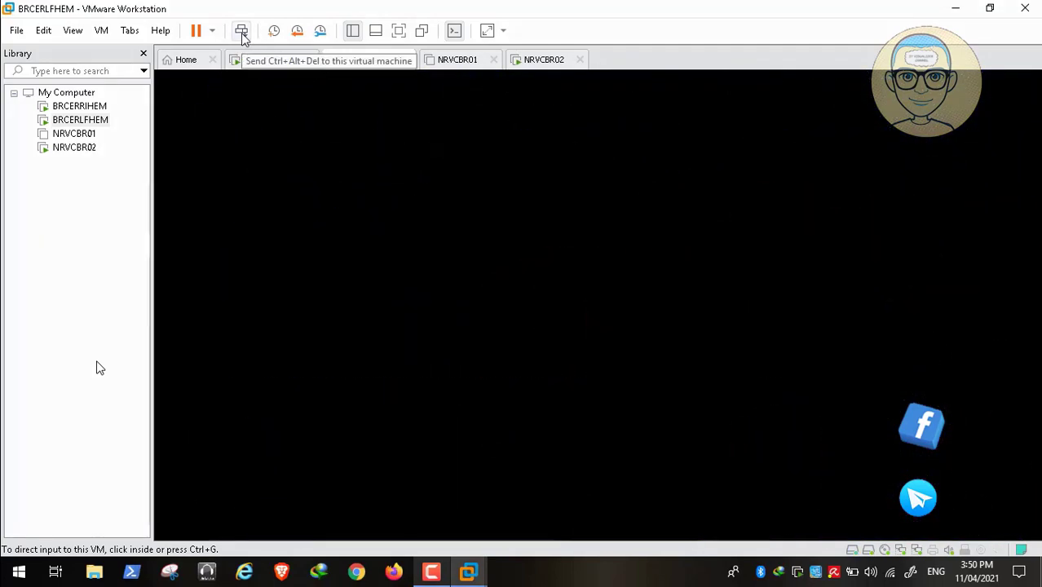
- Unlock the BRCERLFHEM virtual machine by sending Ctrl+Alt+Del and entering the account password
{"action": "left_click", "coordinate": [241, 33]}
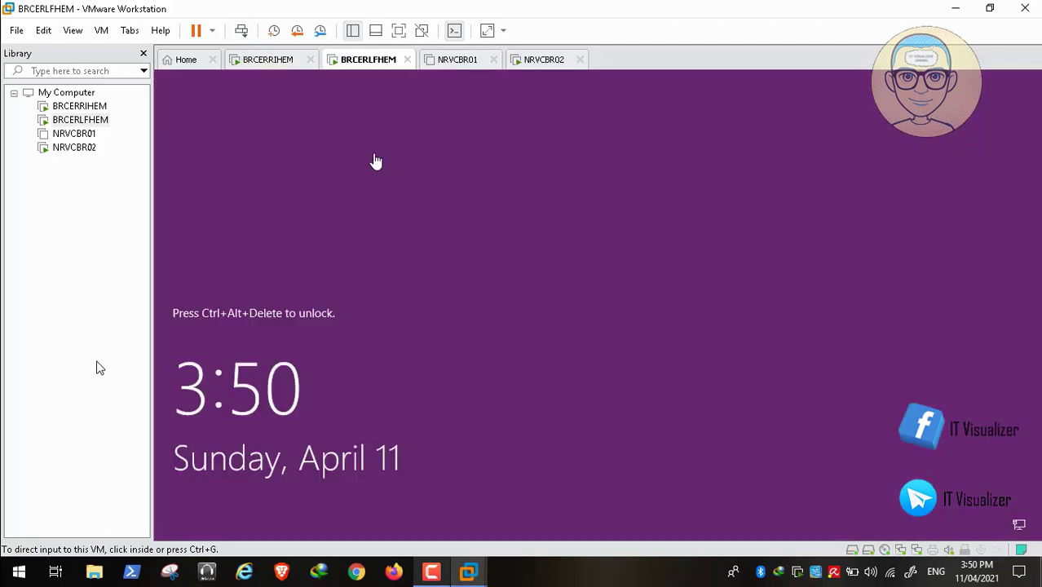
{"action": "left_click", "coordinate": [242, 33]}
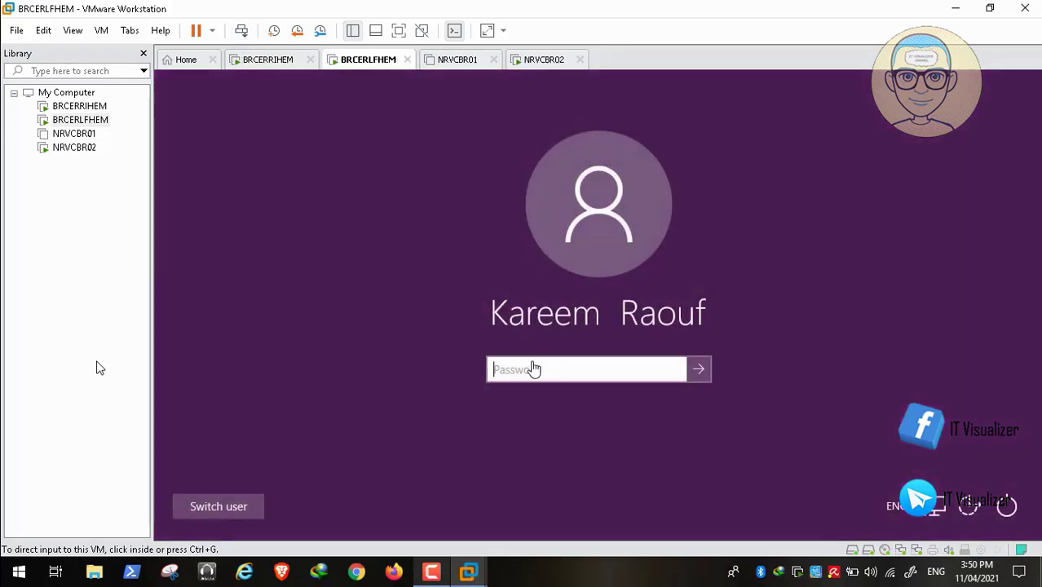
{"action": "left_click", "coordinate": [534, 369]}
{"action": "type", "text": "•"}
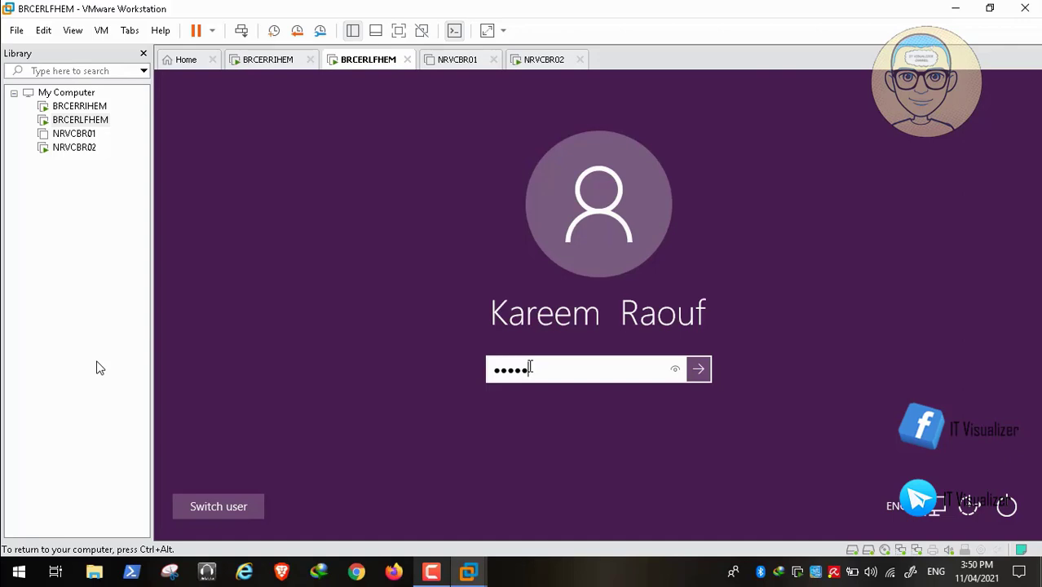
{"action": "type", "text": "••••••••"}
{"action": "key", "text": "Return"}
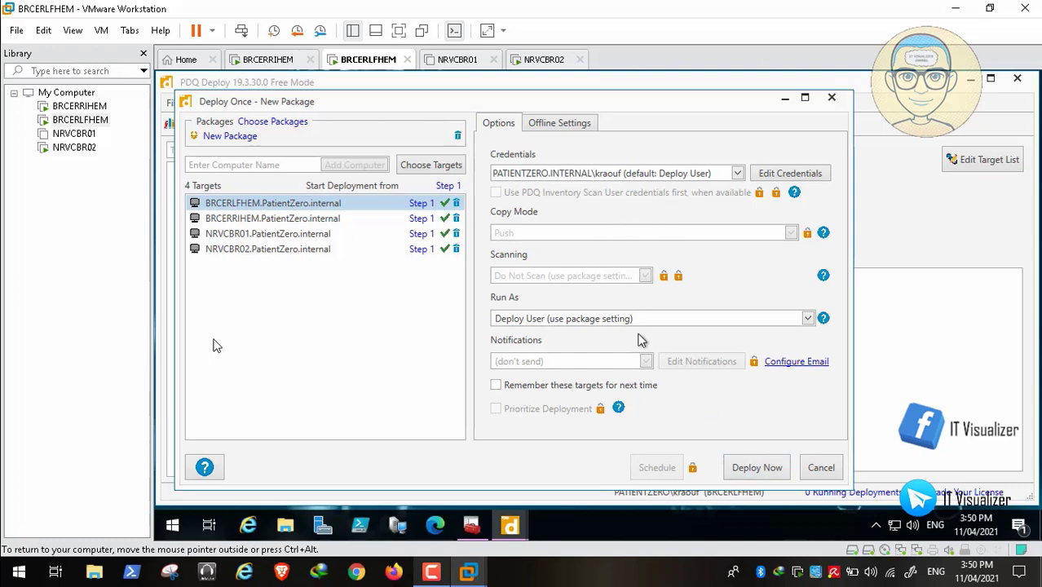
- Check the offline settings of the New Package deployment and start deploying it immediately to the listed targets
{"action": "left_click", "coordinate": [554, 124]}
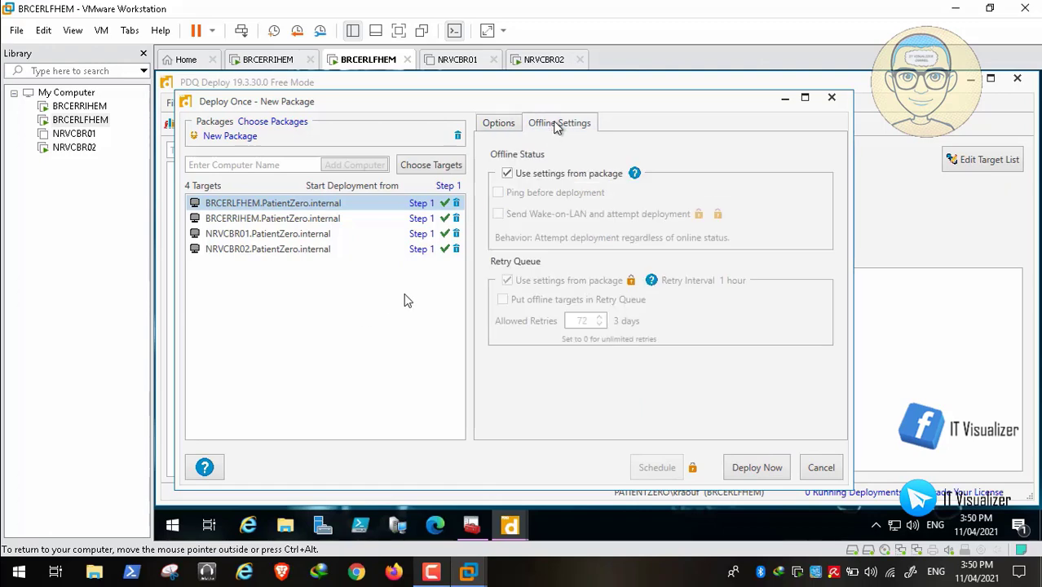
{"action": "left_click", "coordinate": [505, 123]}
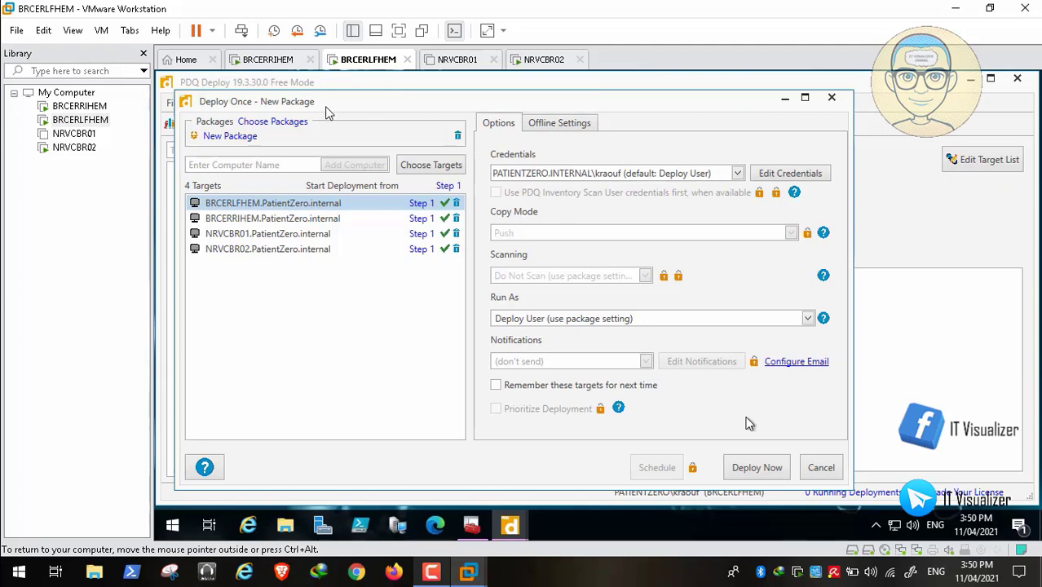
{"action": "left_click", "coordinate": [757, 468]}
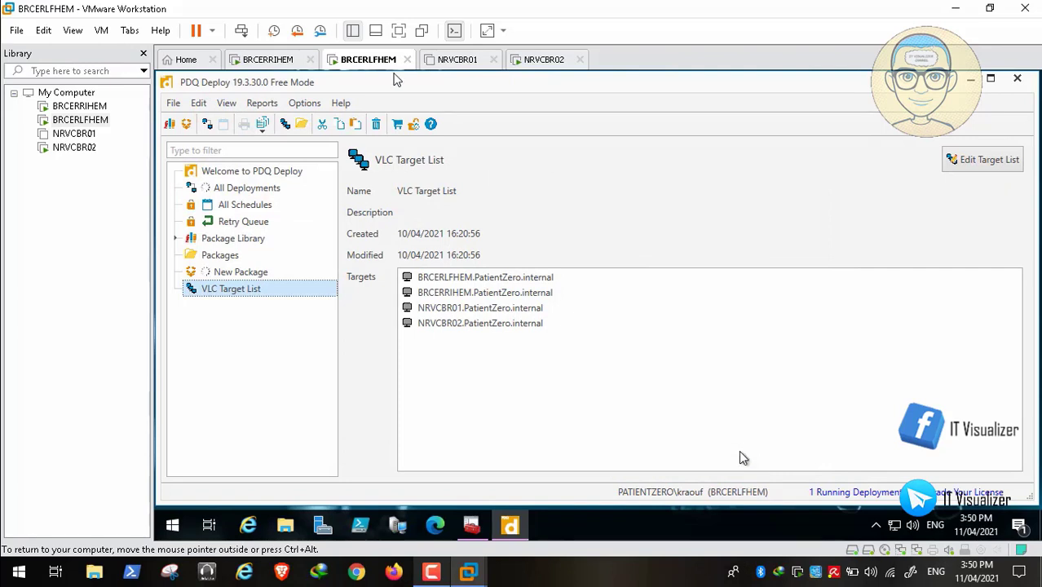
- Open New Package's deployments and examine the running deployment's details across all columns
{"action": "left_click", "coordinate": [266, 276]}
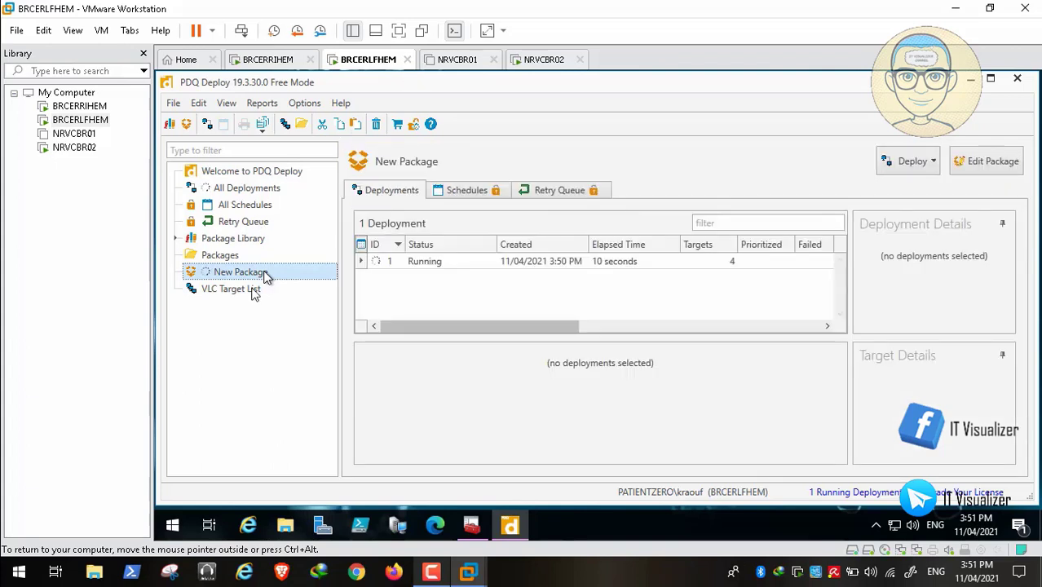
{"action": "left_click", "coordinate": [698, 326]}
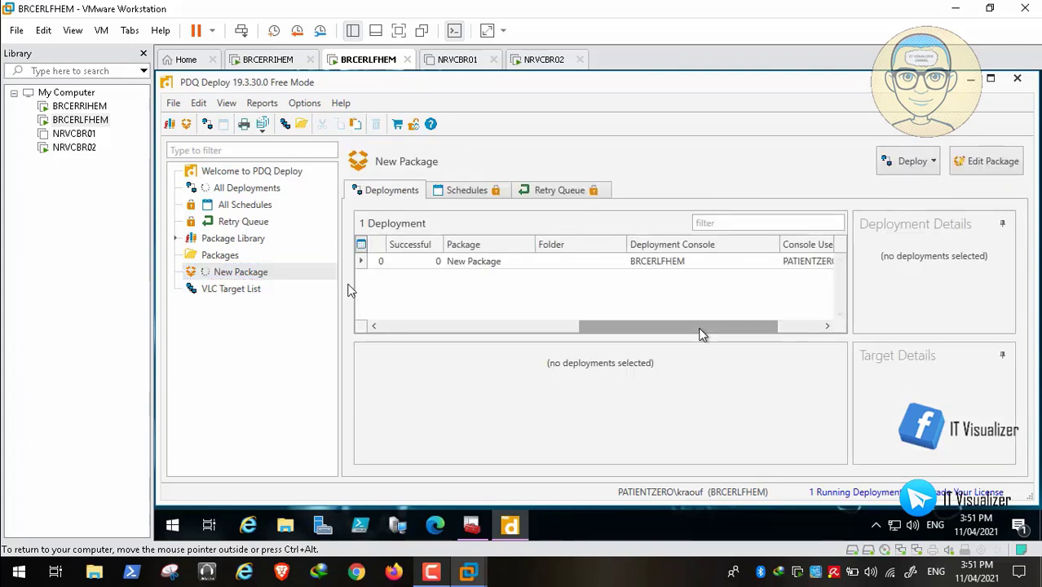
{"action": "left_click", "coordinate": [788, 326]}
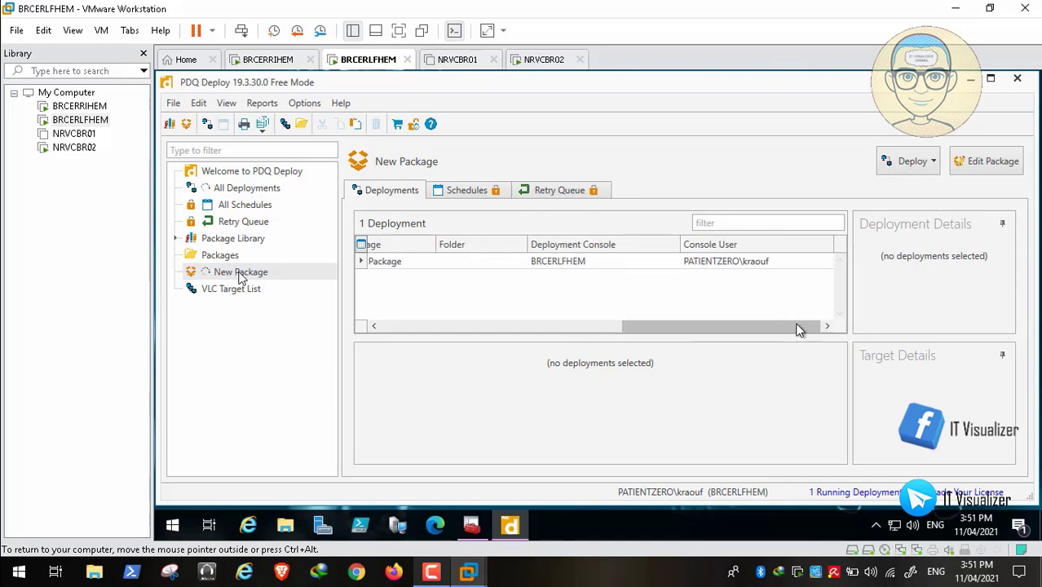
{"action": "left_click", "coordinate": [532, 326]}
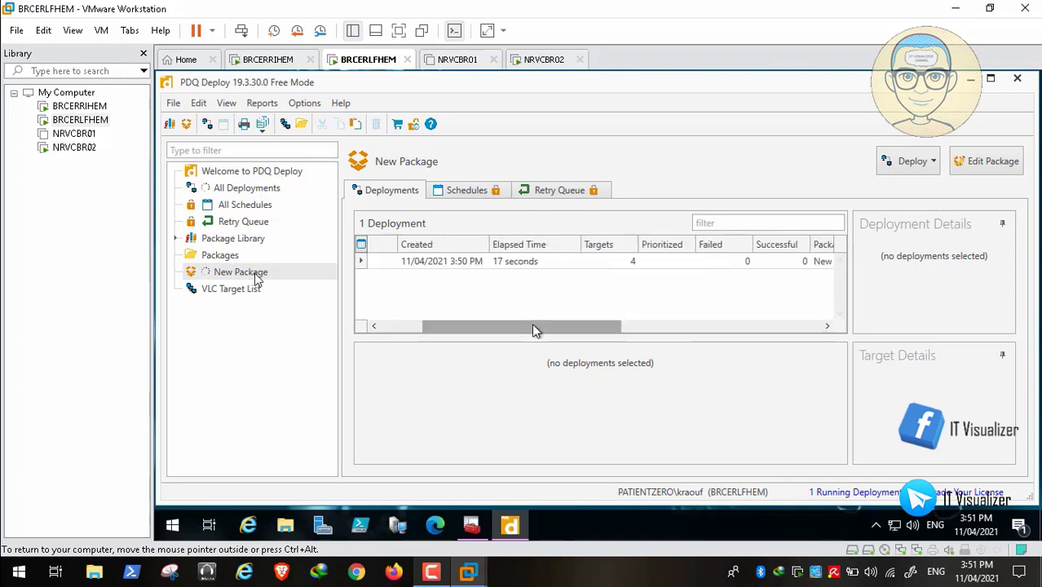
- Select New Package's running deployment and its BRCERLFHEM target to examine the progress of each target computer
{"action": "left_click", "coordinate": [460, 261]}
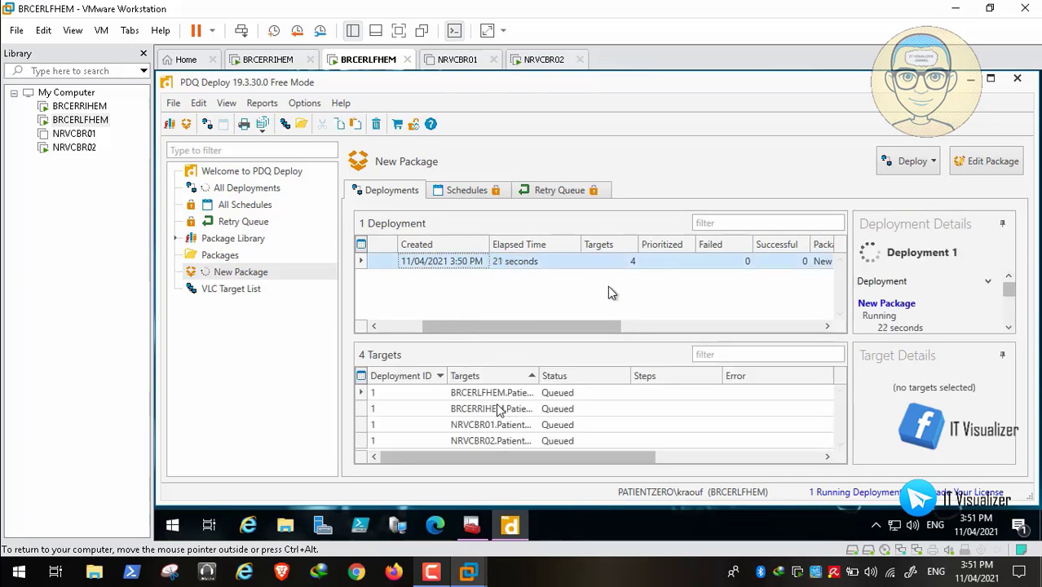
{"action": "left_click", "coordinate": [499, 393]}
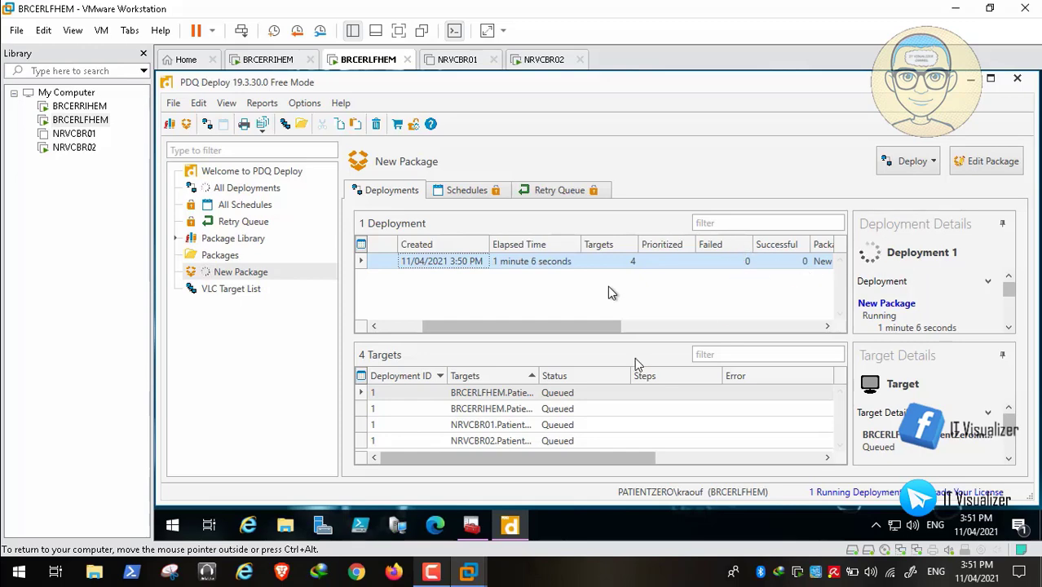
{"action": "mouse_move", "coordinate": [477, 580]}
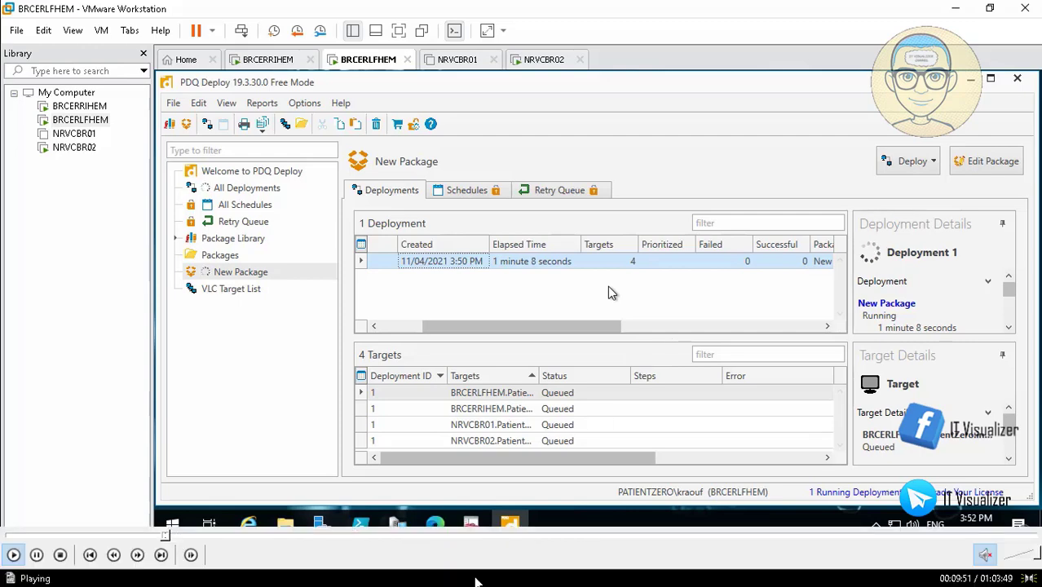
{"action": "left_click", "coordinate": [169, 536]}
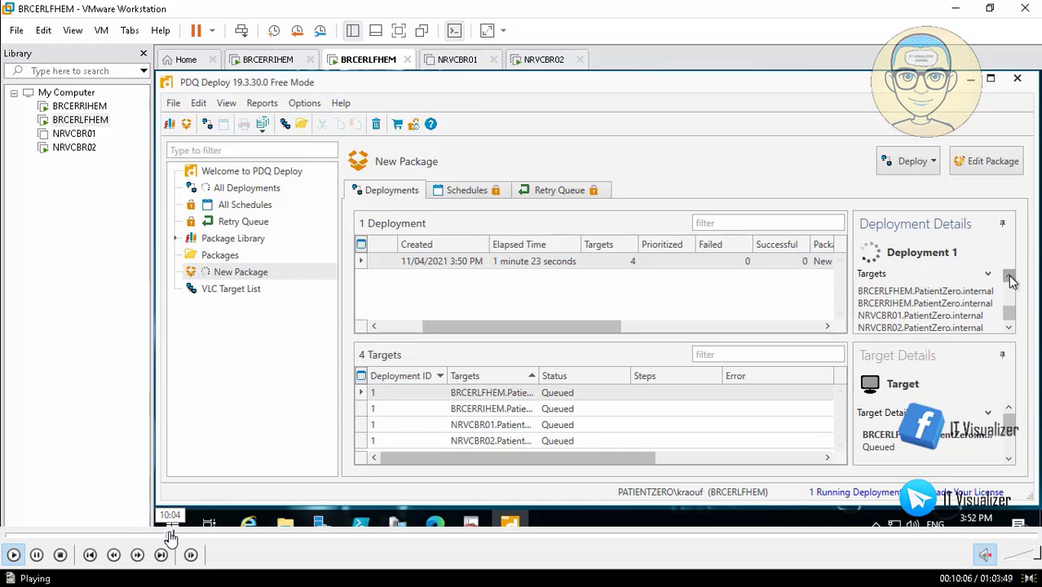
{"action": "left_click", "coordinate": [174, 535]}
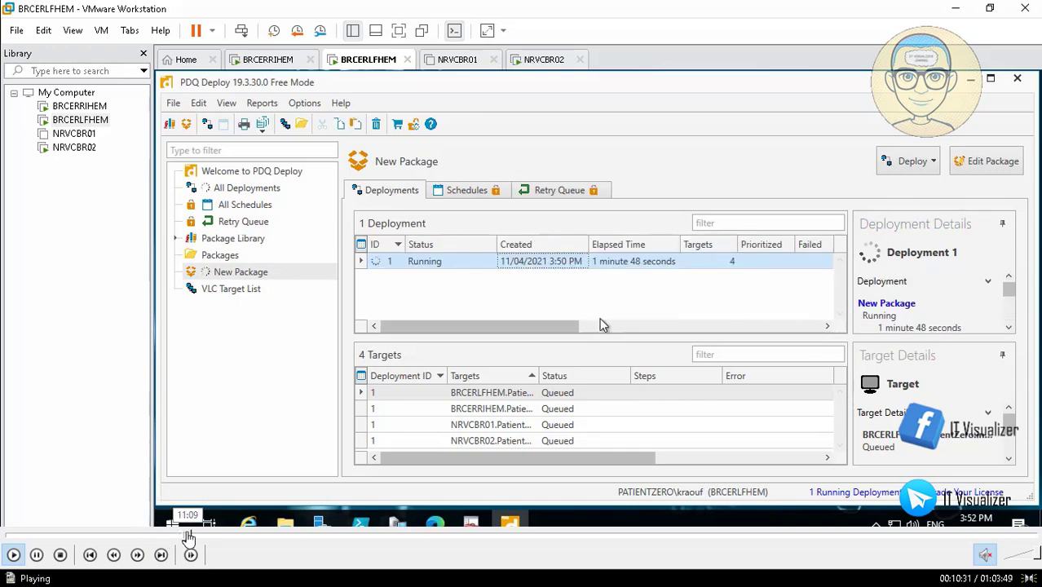
{"action": "left_click", "coordinate": [188, 535]}
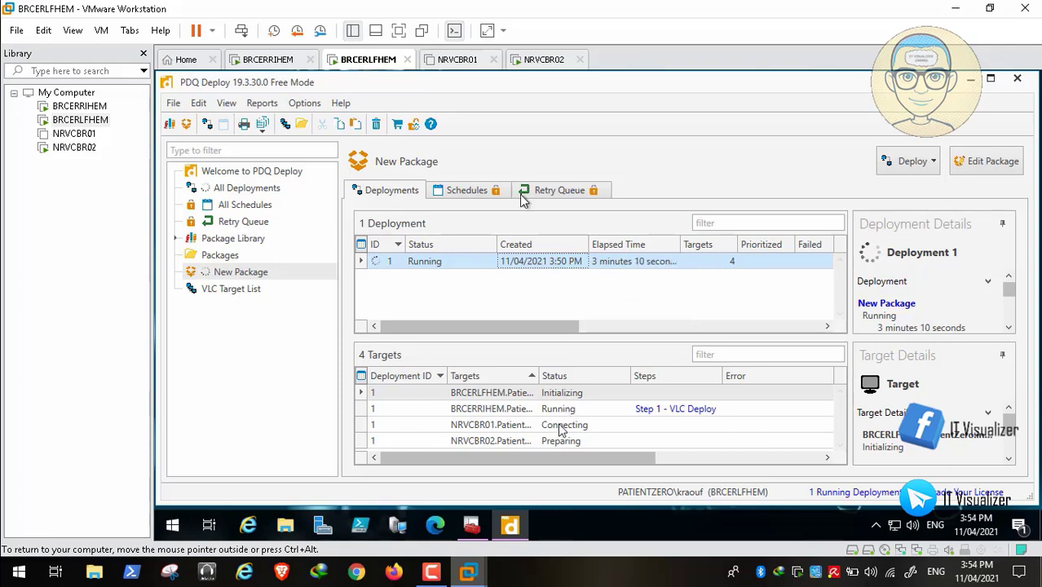
- Check the power state of the NRVCBR01 virtual machine and return to the deployment on BRCERLFHEM
{"action": "left_click", "coordinate": [458, 63]}
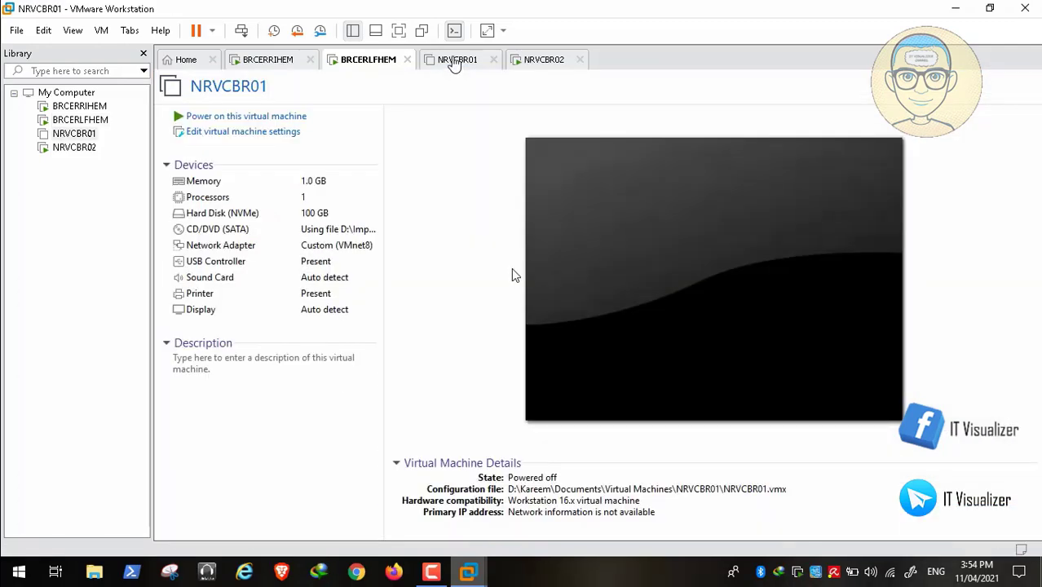
{"action": "left_click", "coordinate": [369, 62]}
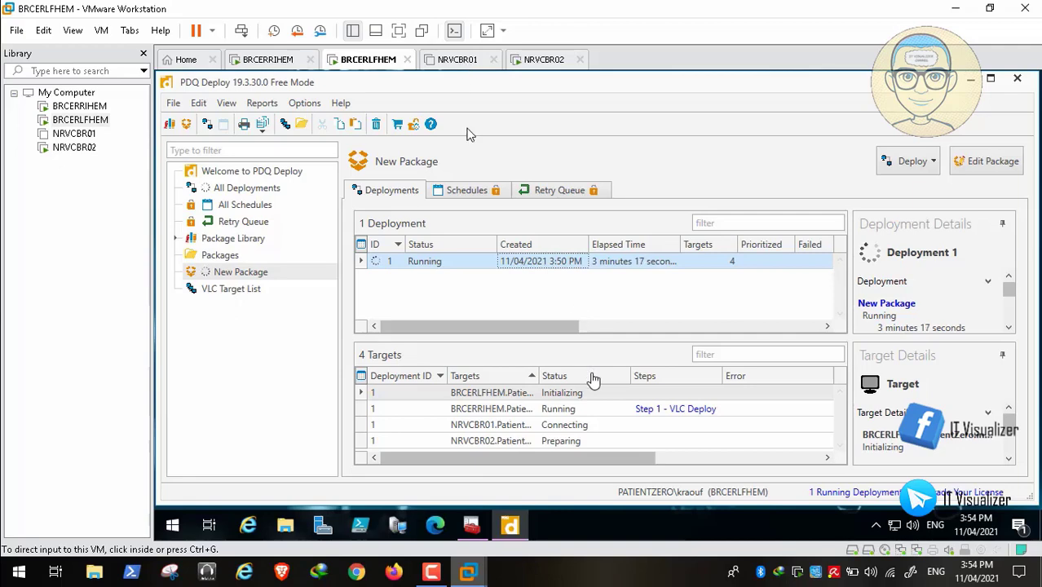
{"action": "left_click", "coordinate": [431, 572]}
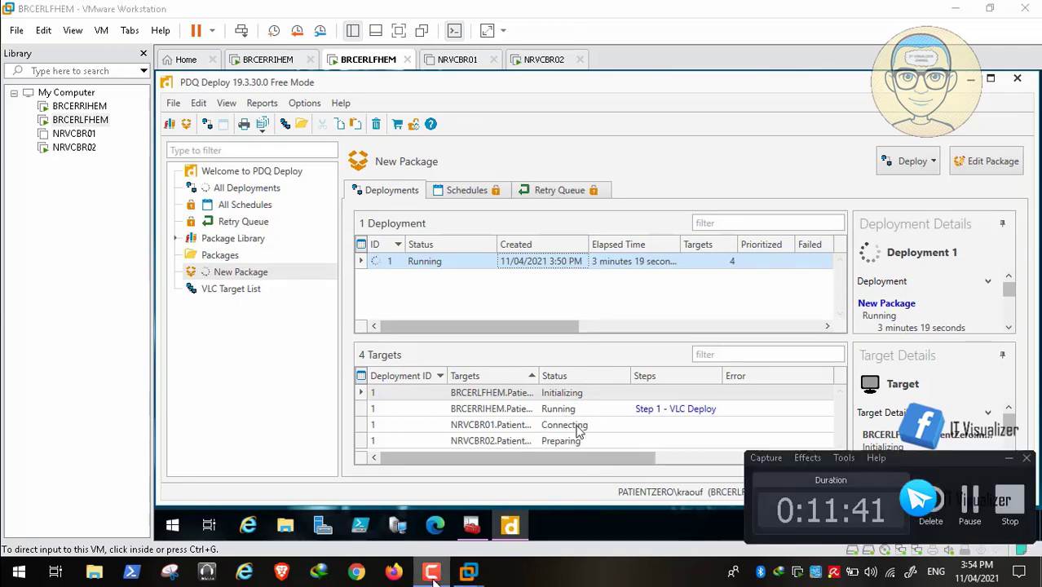
{"action": "left_click", "coordinate": [579, 441]}
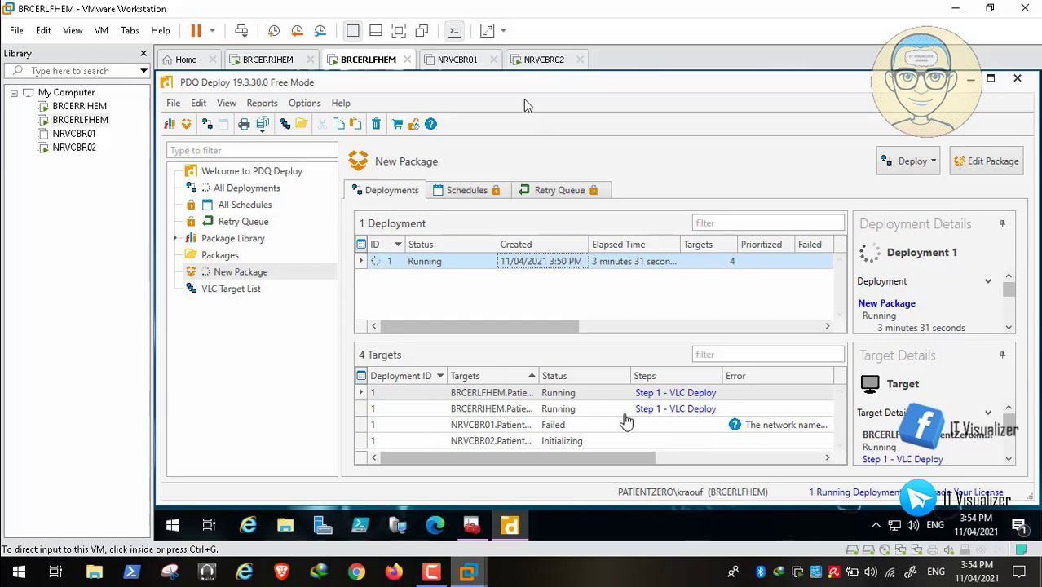
{"action": "mouse_move", "coordinate": [82, 555]}
{"action": "left_click", "coordinate": [13, 554]}
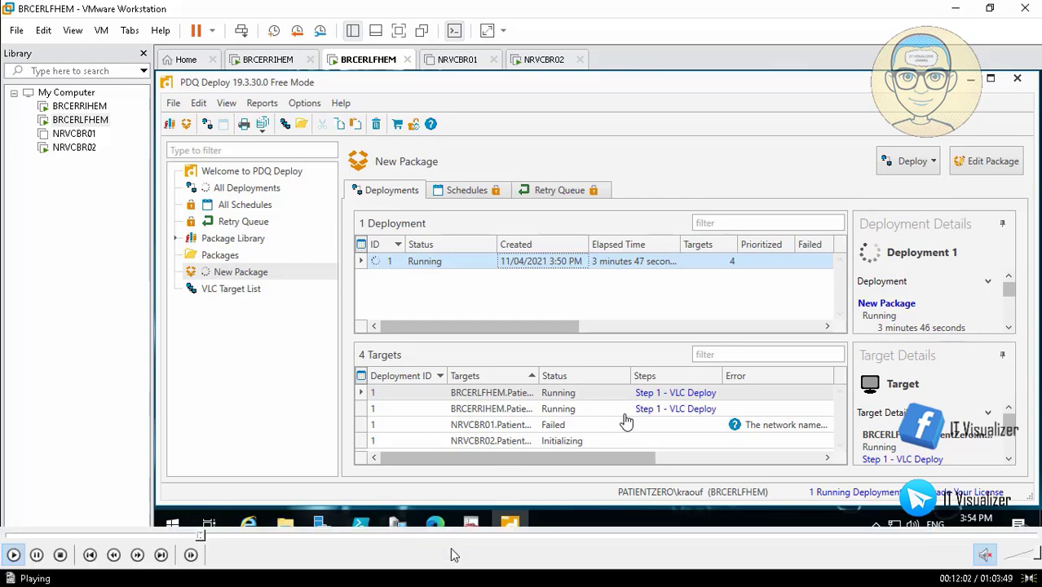
{"action": "mouse_move", "coordinate": [247, 546]}
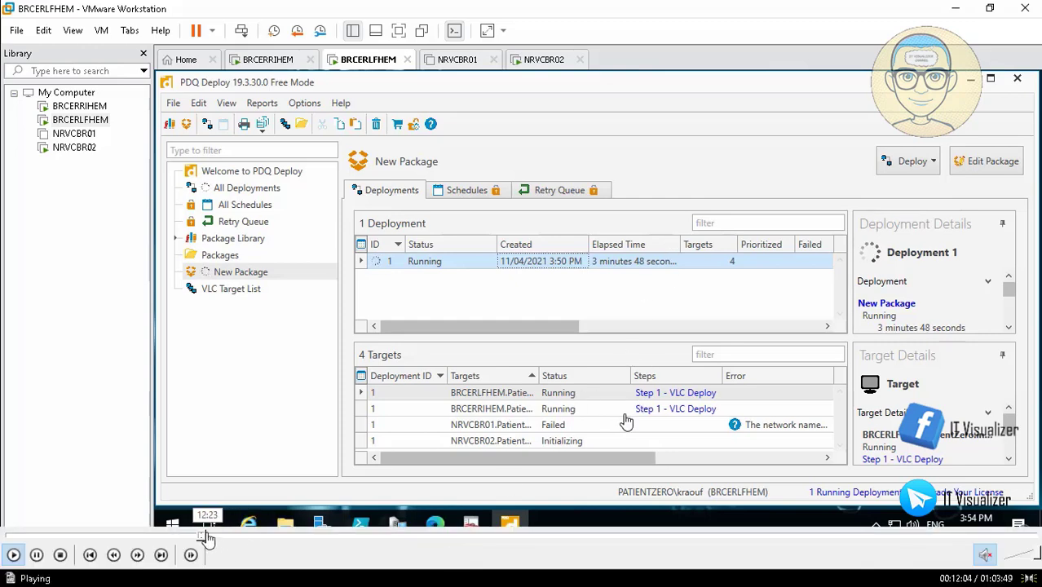
{"action": "left_click", "coordinate": [206, 535]}
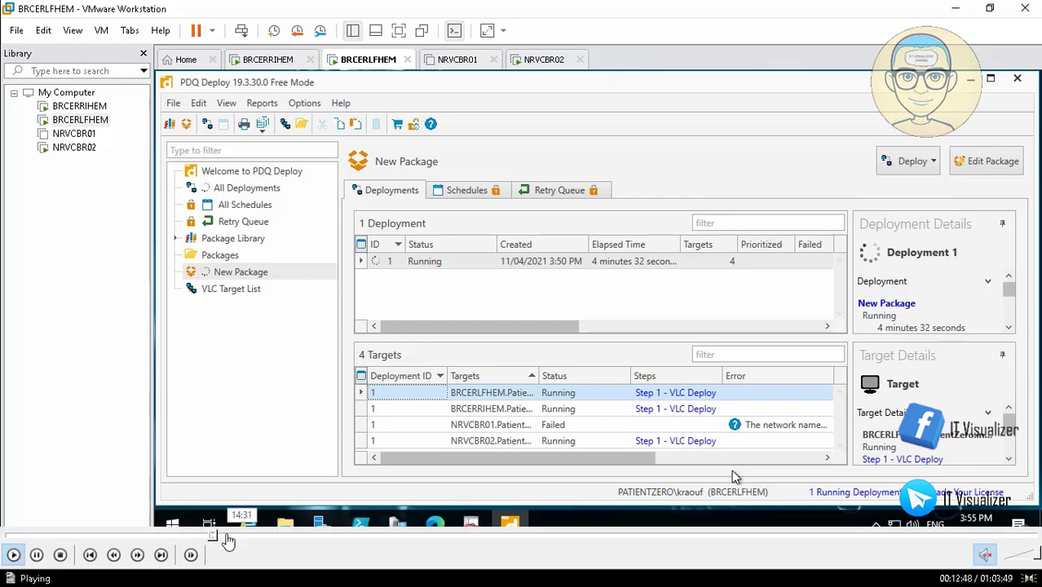
{"action": "left_click", "coordinate": [220, 539]}
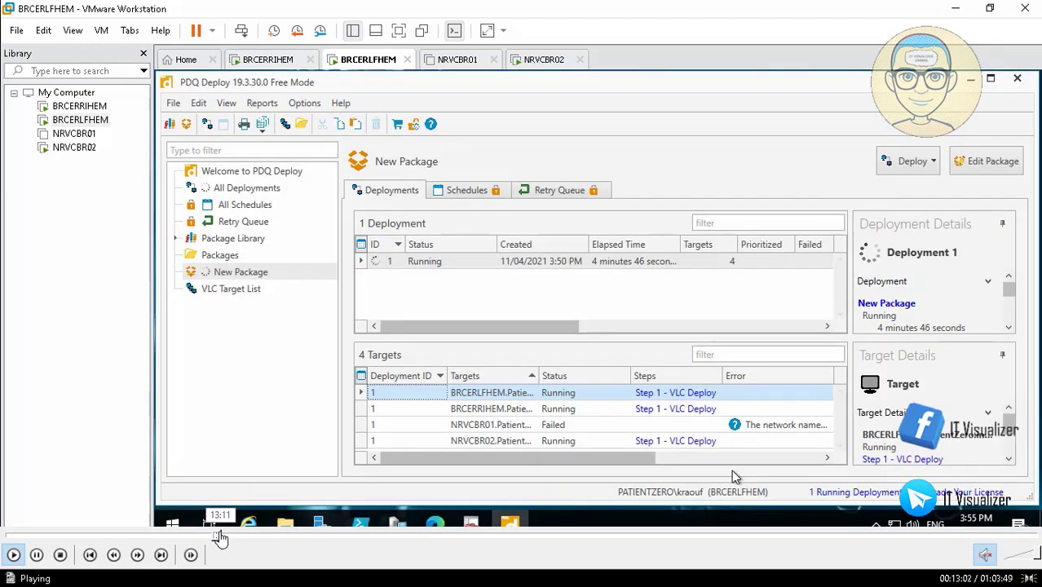
{"action": "left_click", "coordinate": [220, 539]}
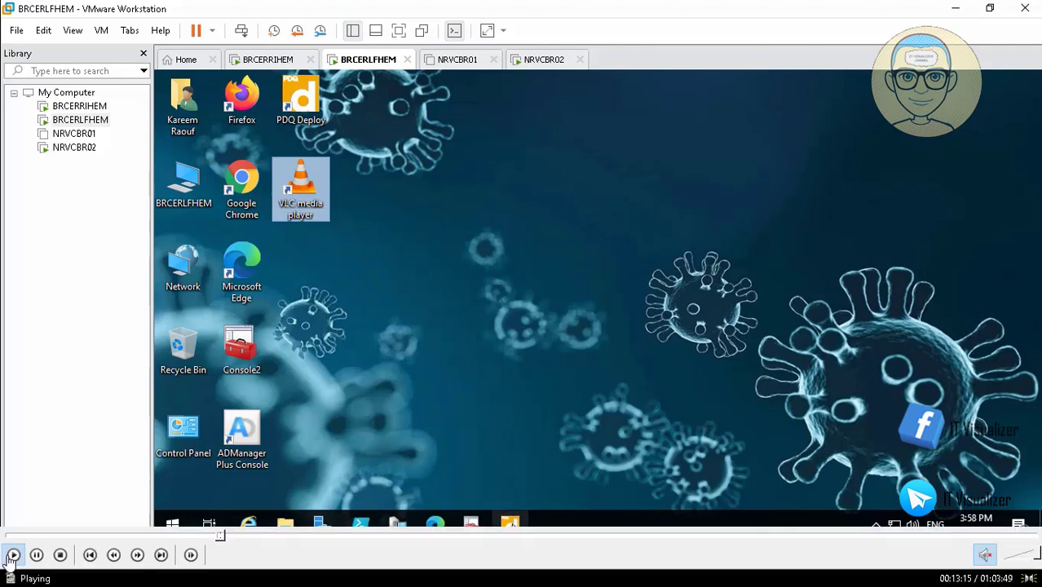
- Bring PDQ Deploy back up on BRCERLFHEM and examine the targets' errors, start times, run times and deploy users
{"action": "left_click", "coordinate": [220, 267]}
{"action": "left_click", "coordinate": [511, 526]}
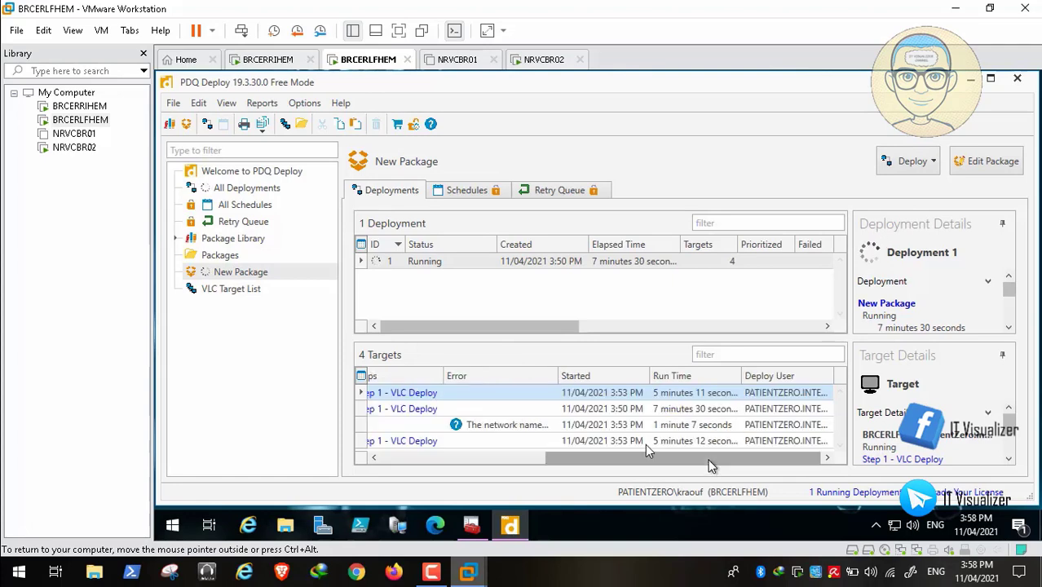
{"action": "left_click", "coordinate": [707, 459]}
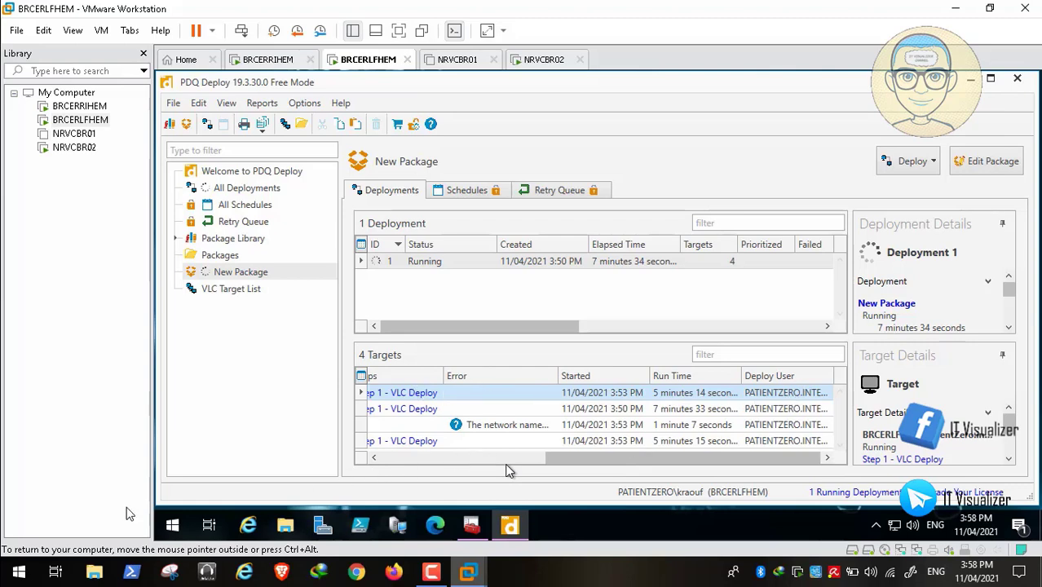
{"action": "mouse_move", "coordinate": [132, 538]}
{"action": "left_click", "coordinate": [12, 555]}
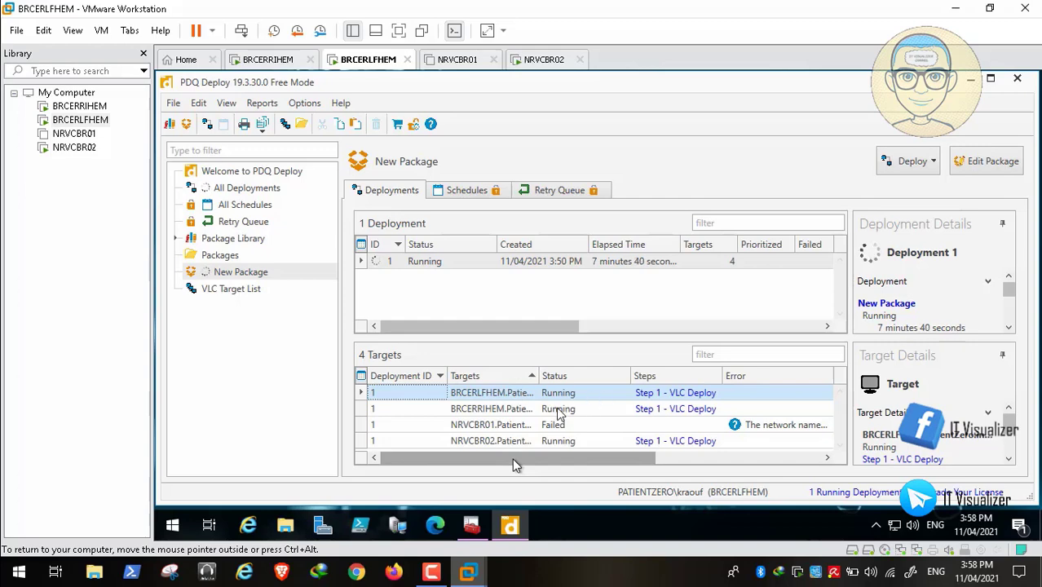
{"action": "left_click", "coordinate": [431, 572]}
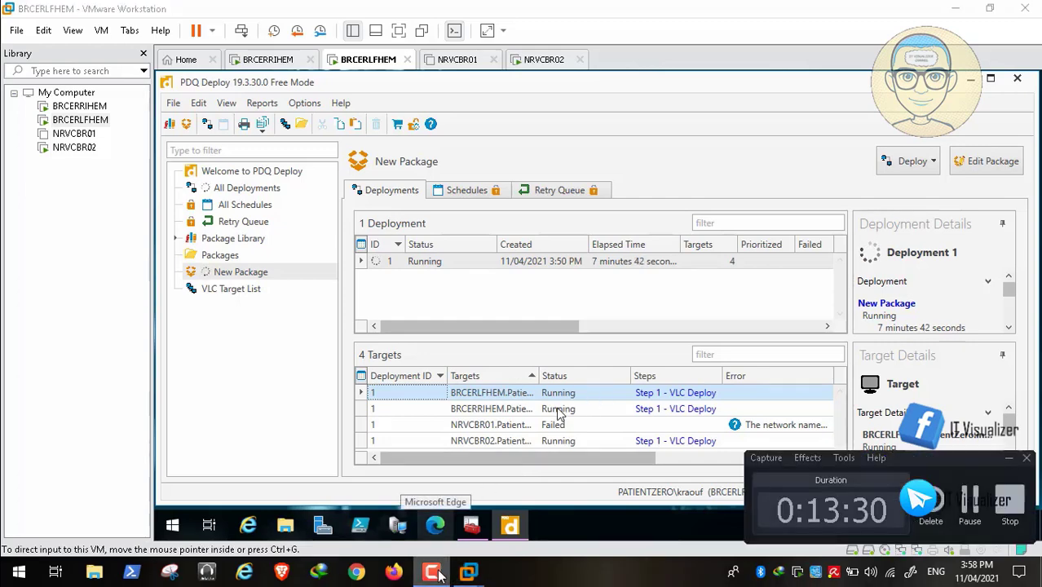
{"action": "left_click", "coordinate": [969, 501]}
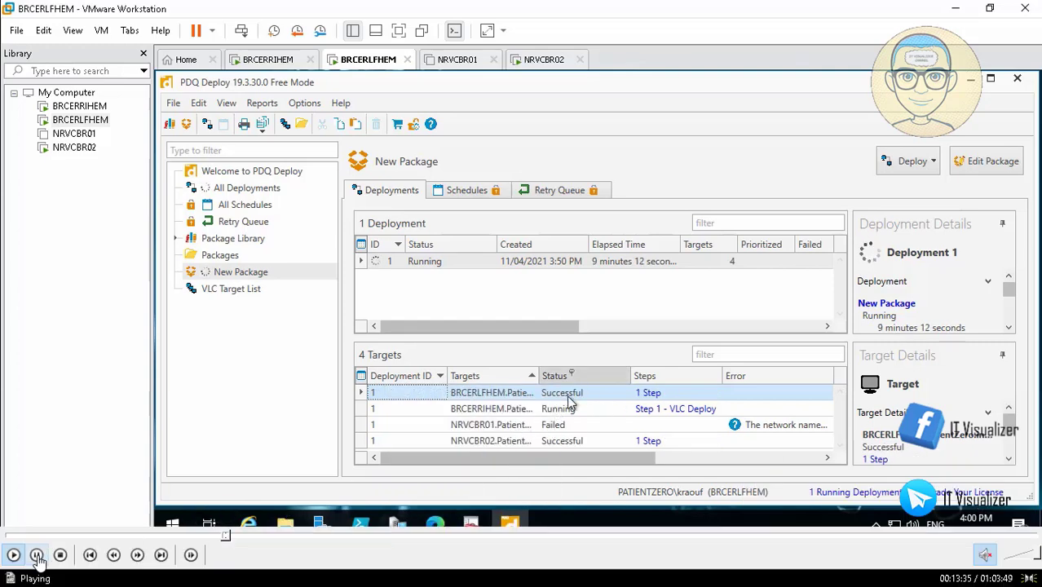
{"action": "left_click", "coordinate": [36, 555]}
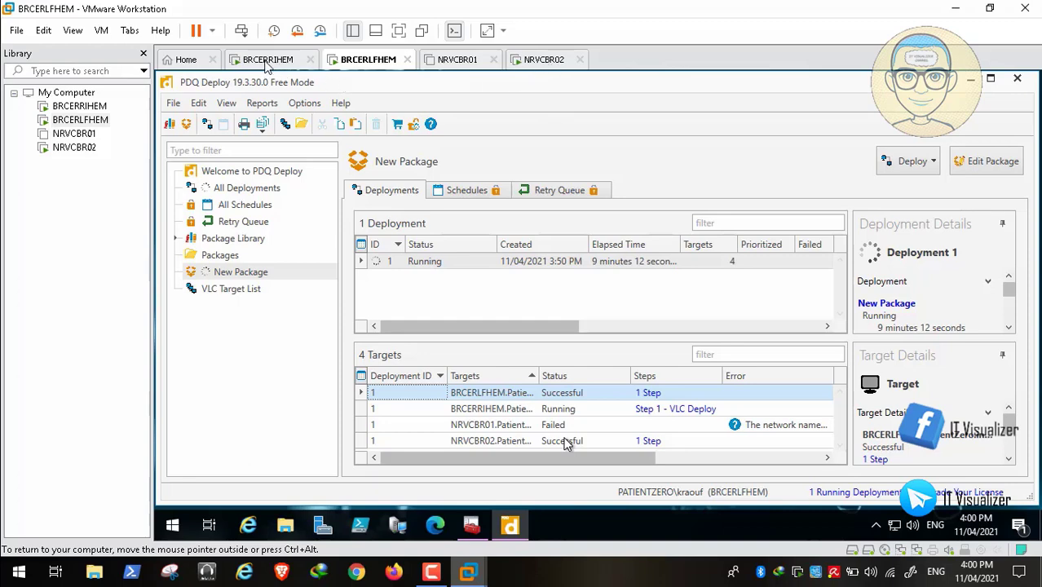
{"action": "left_click", "coordinate": [32, 546]}
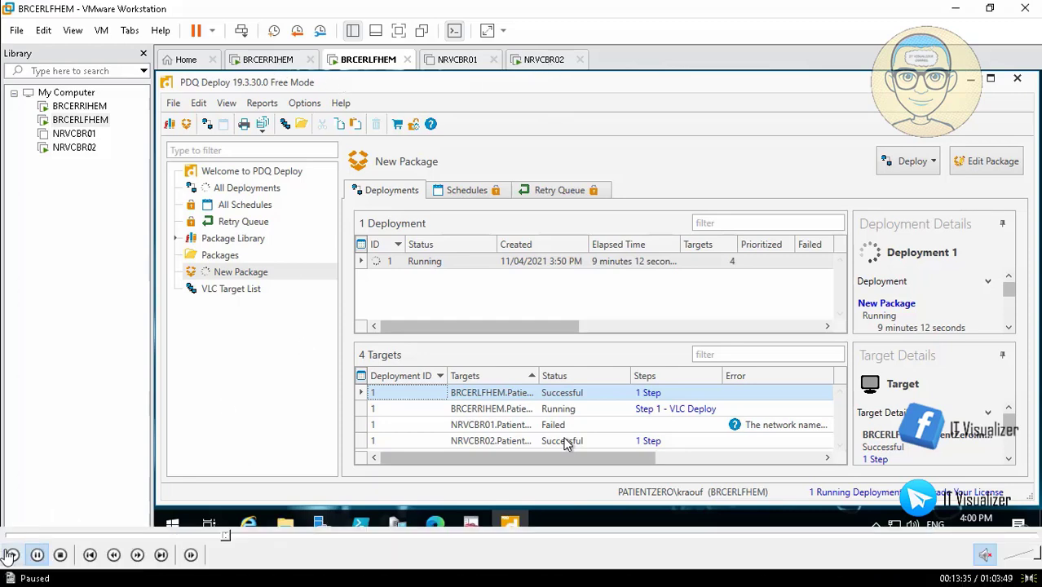
{"action": "left_click", "coordinate": [12, 556]}
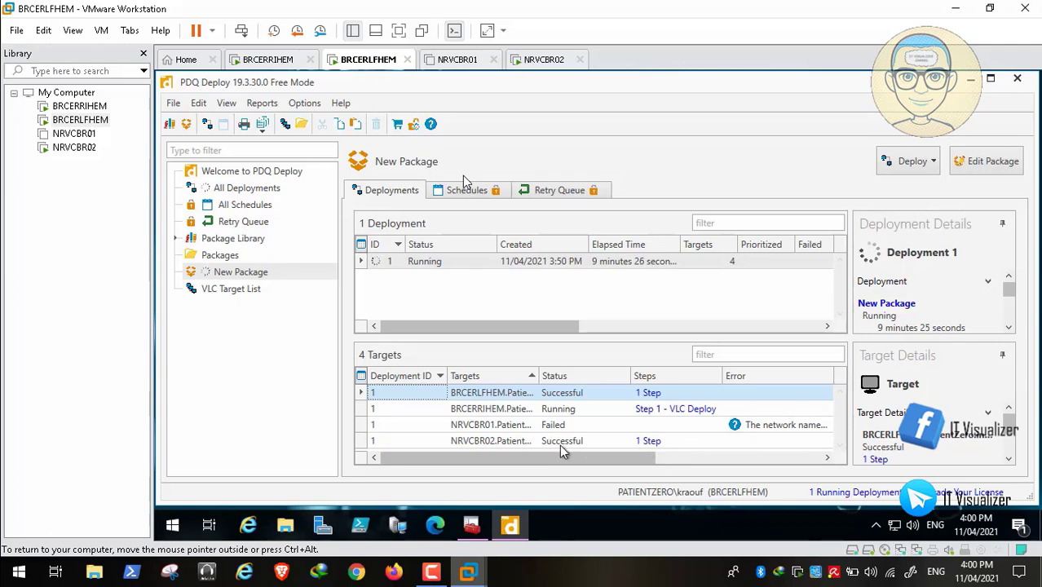
- Switch to the NRVCBR02 virtual machine, wake it and dismiss its lock screen to reach the sign-in notice
{"action": "left_click", "coordinate": [542, 59]}
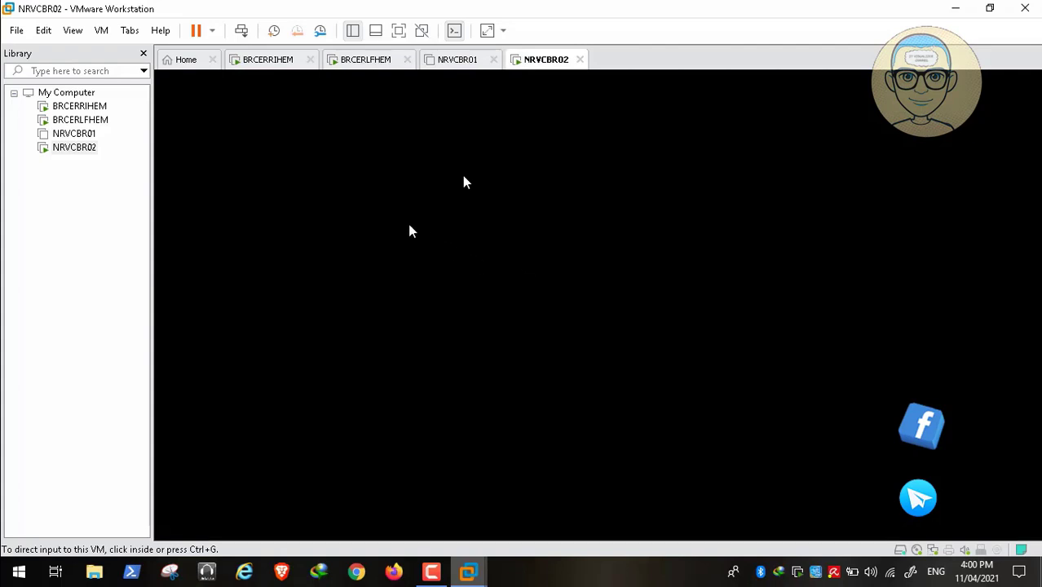
{"action": "left_click", "coordinate": [450, 284]}
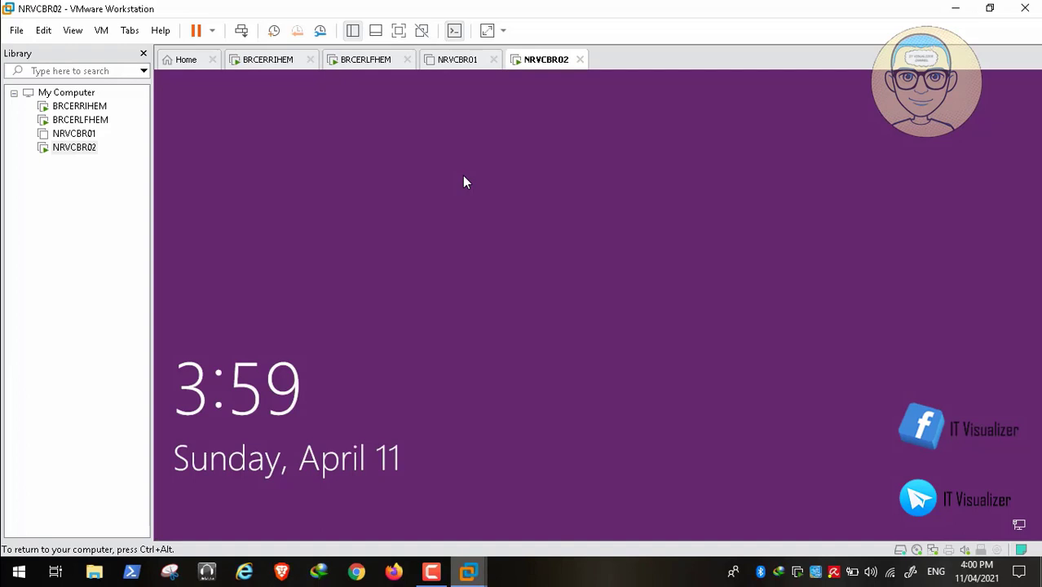
{"action": "key", "text": "ctrl+alt"}
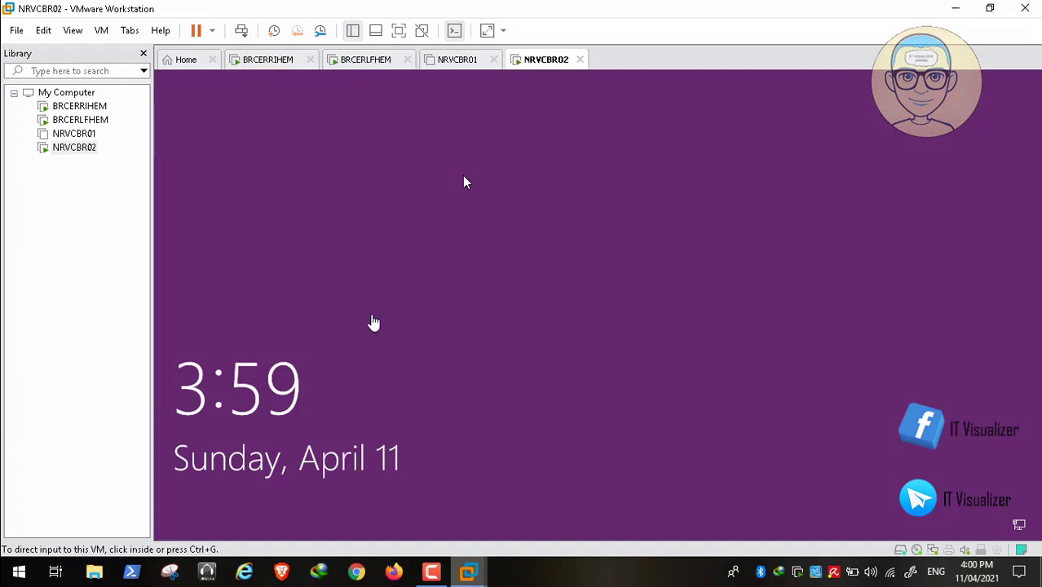
{"action": "left_click", "coordinate": [414, 374]}
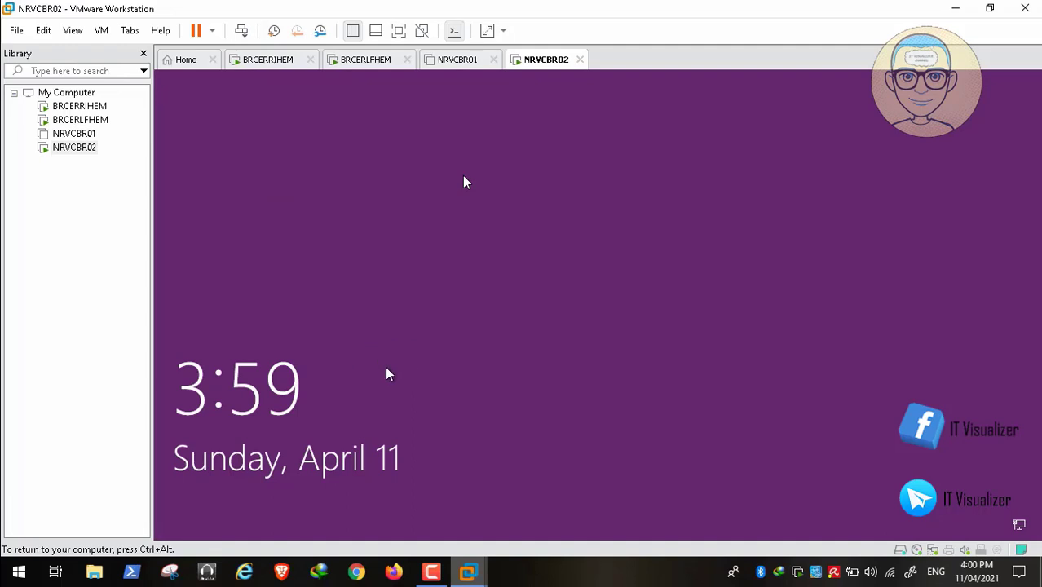
{"action": "mouse_move", "coordinate": [251, 560]}
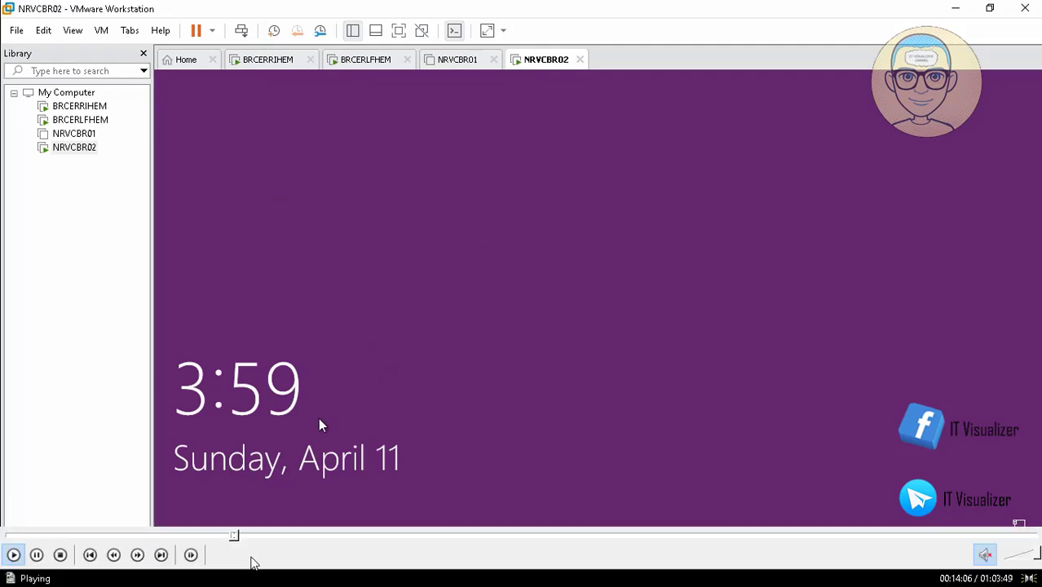
{"action": "left_click", "coordinate": [242, 537]}
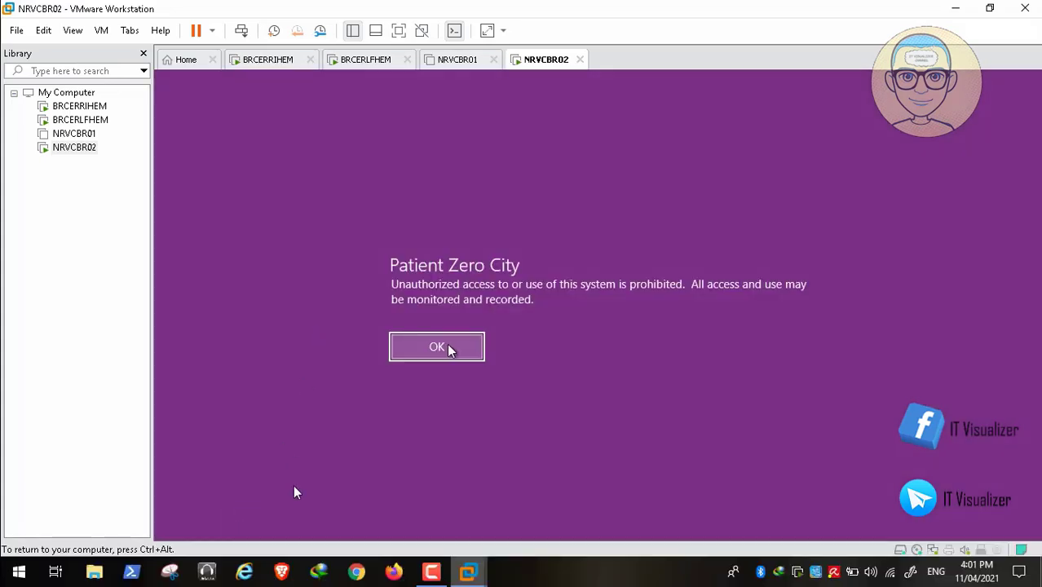
- Accept the access notice on NRVCBR02 and sign in to the PATIENTZERO domain with the user name and account password
{"action": "mouse_move", "coordinate": [250, 542]}
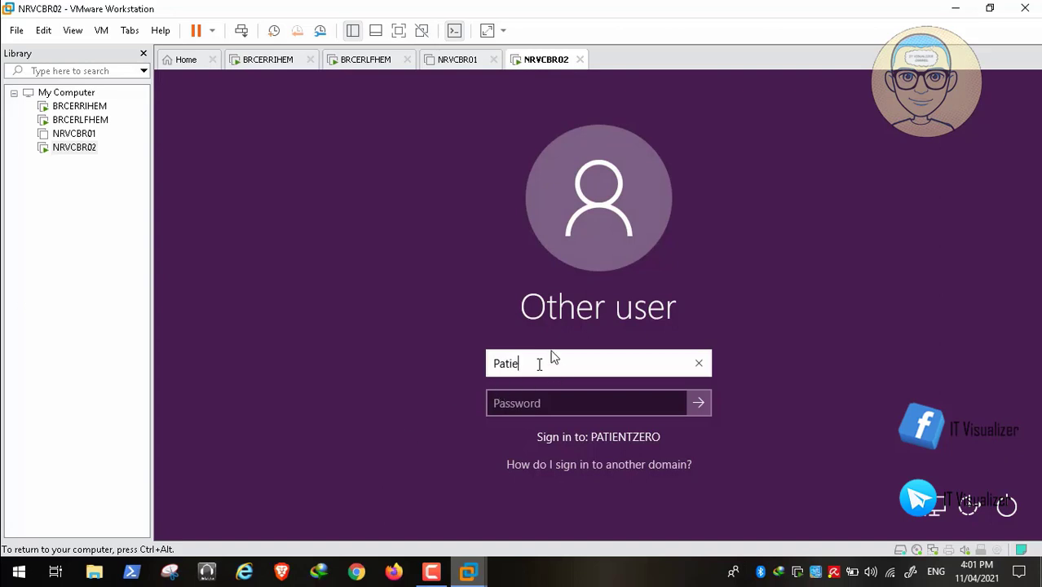
{"action": "type", "text": "Z"}
{"action": "key", "text": "Return"}
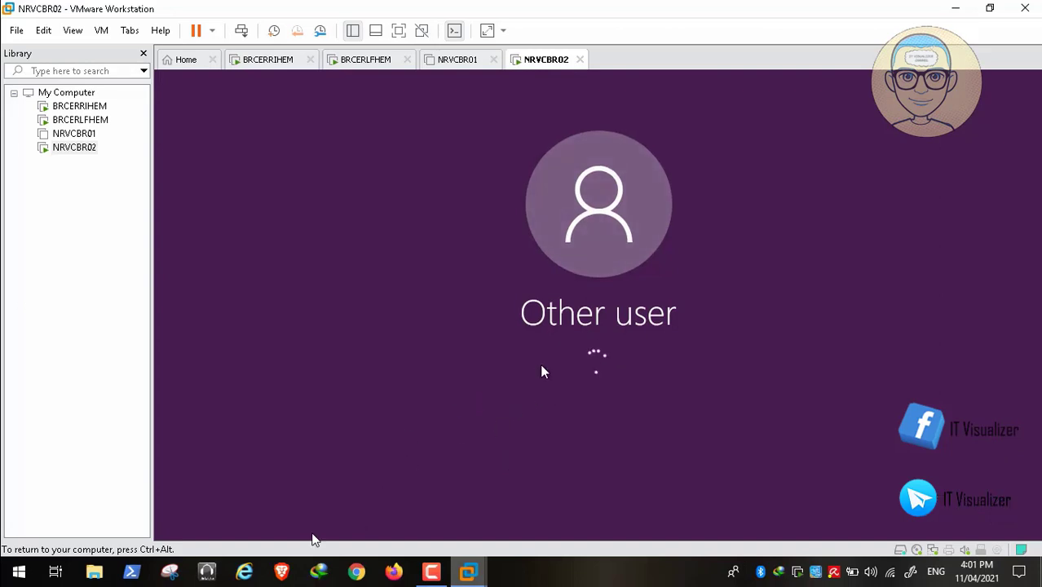
{"action": "left_click", "coordinate": [253, 534]}
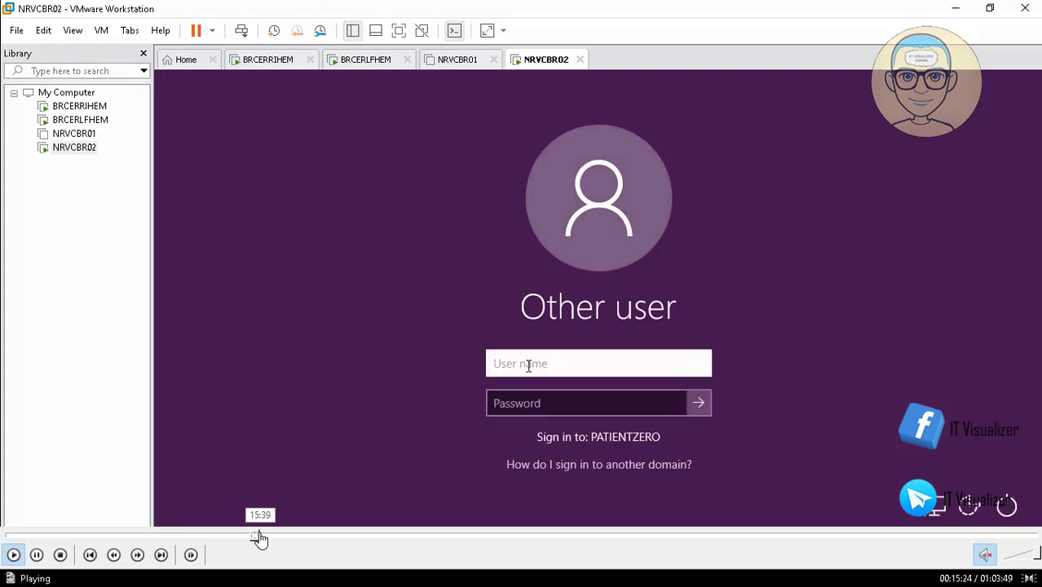
{"action": "left_click", "coordinate": [260, 535]}
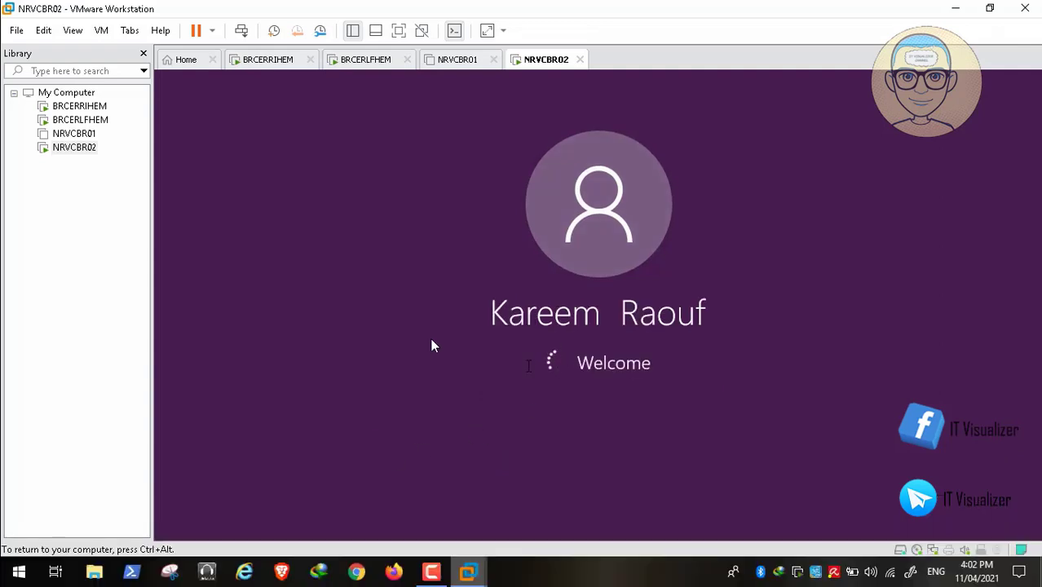
- Generate the Full Details deployment report for New Package in PDQ Deploy on BRCERLFHEM
{"action": "left_click", "coordinate": [11, 553]}
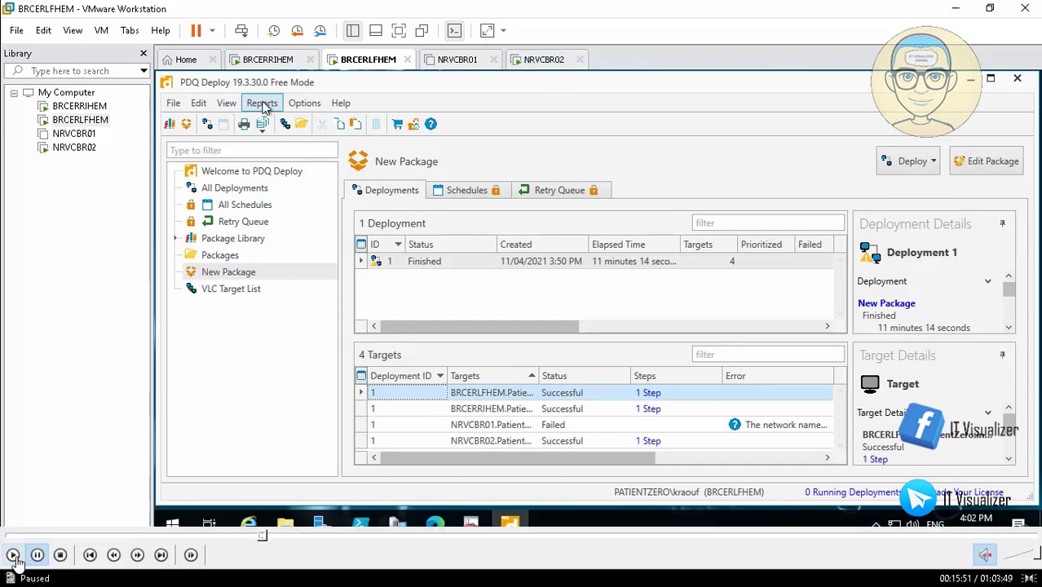
{"action": "left_click", "coordinate": [263, 105]}
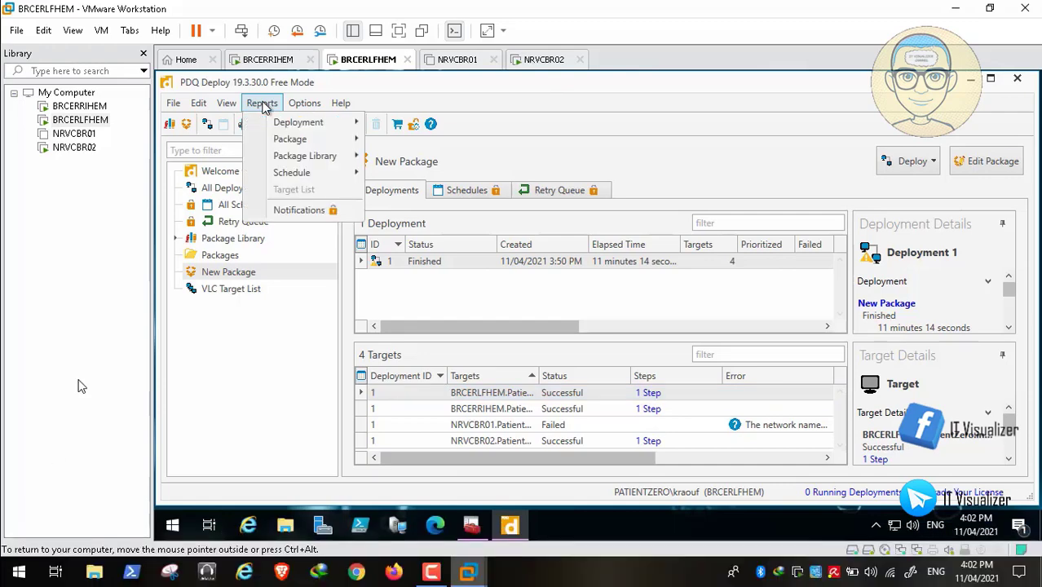
{"action": "mouse_move", "coordinate": [297, 127]}
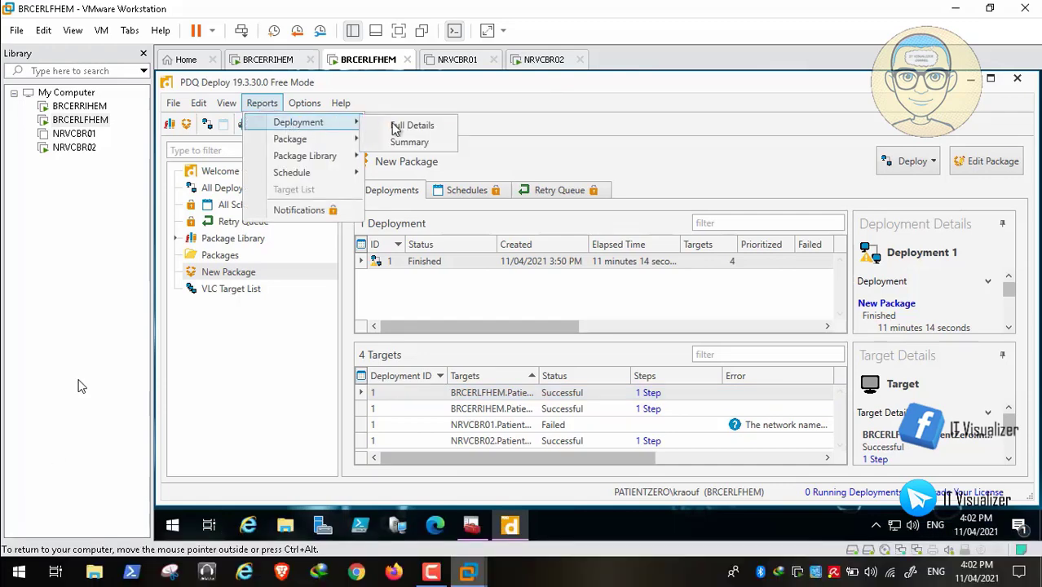
{"action": "left_click", "coordinate": [404, 128]}
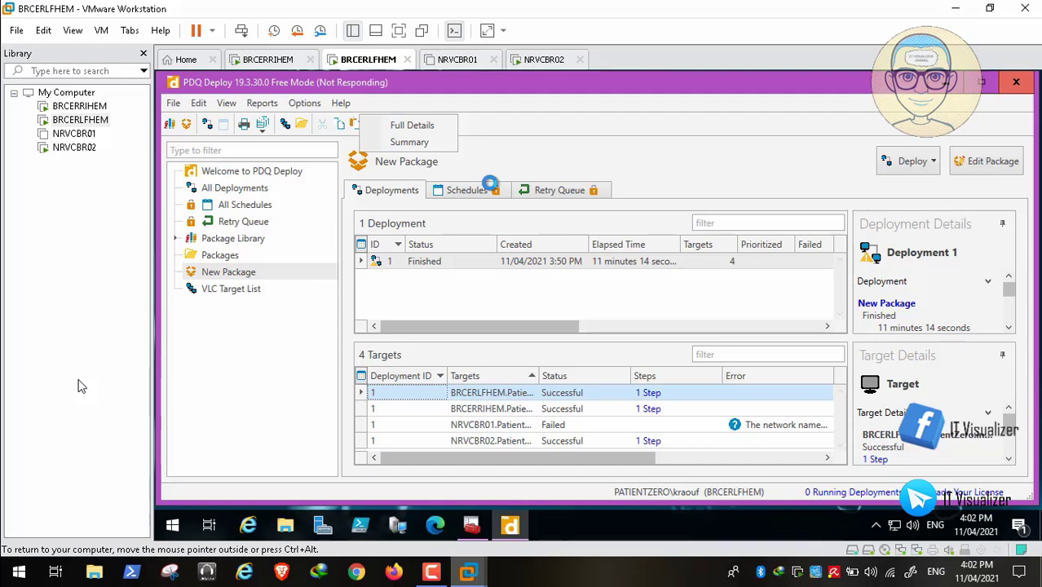
{"action": "mouse_move", "coordinate": [163, 566]}
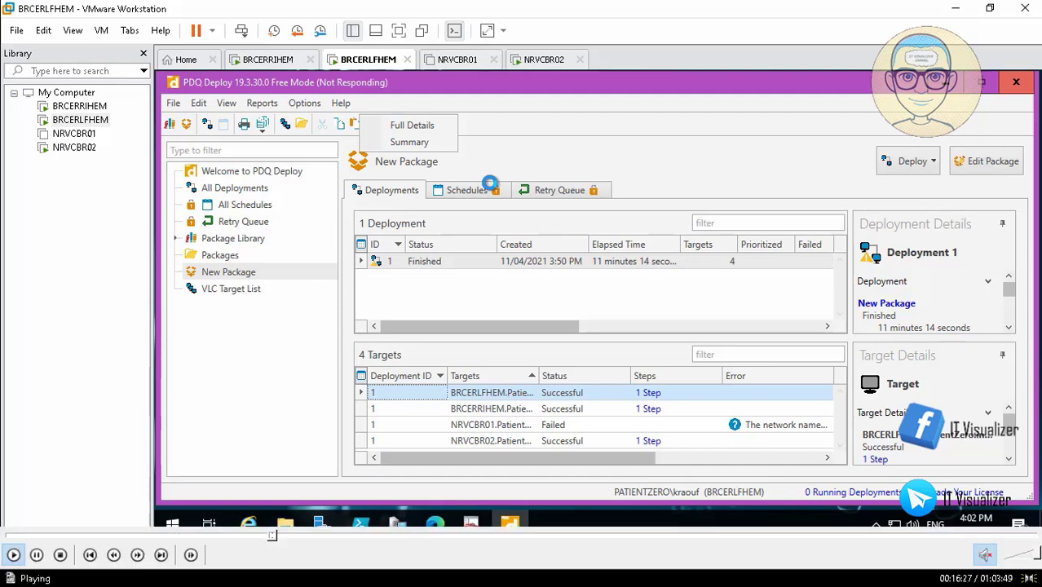
{"action": "left_click", "coordinate": [281, 538]}
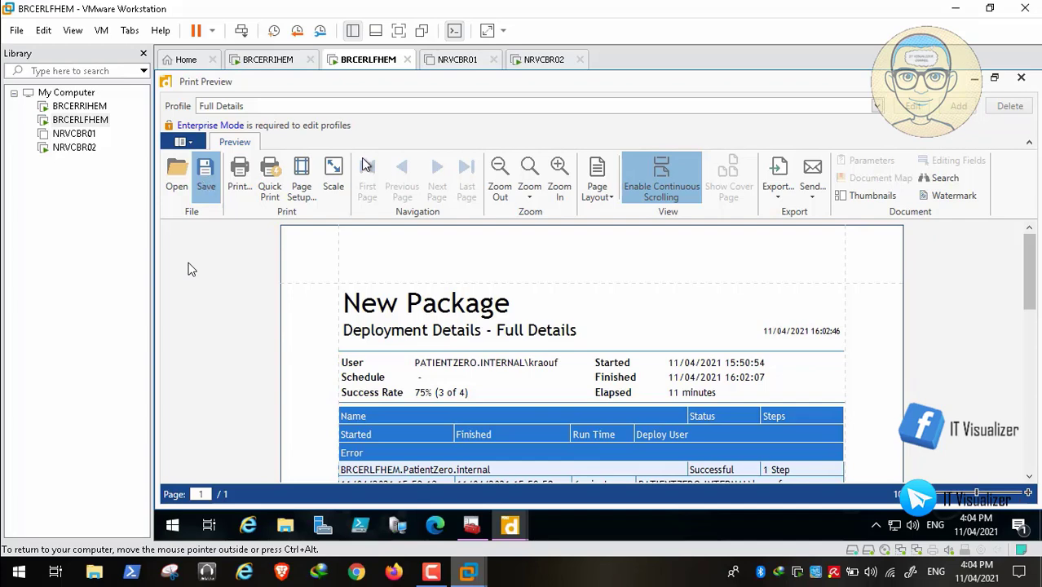
- Save the report as Deployments Report in Native Format (*.prnx) in the Total Inventory\Software folder on drive D
{"action": "left_click", "coordinate": [208, 186]}
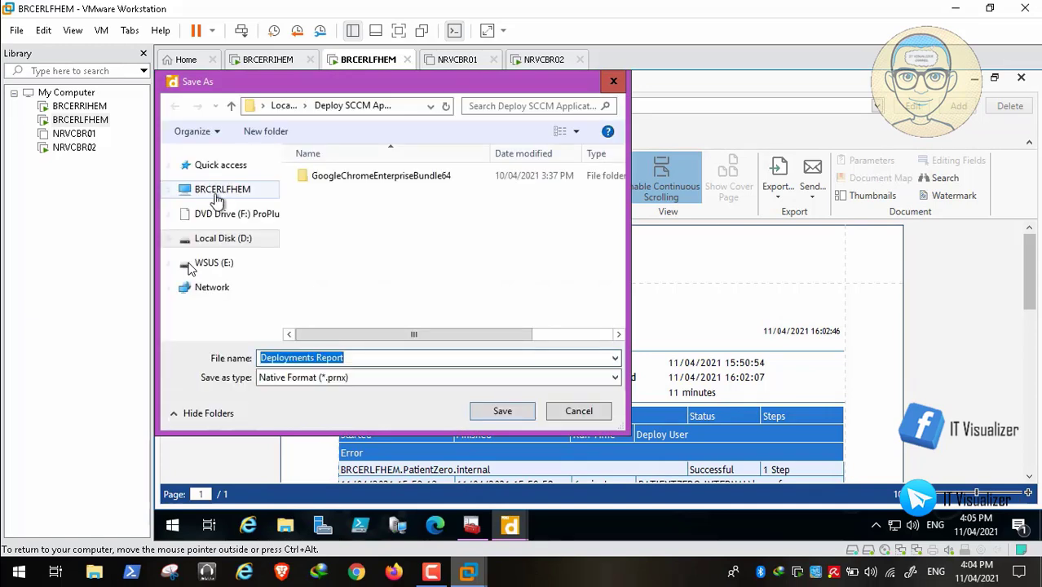
{"action": "left_click", "coordinate": [364, 378]}
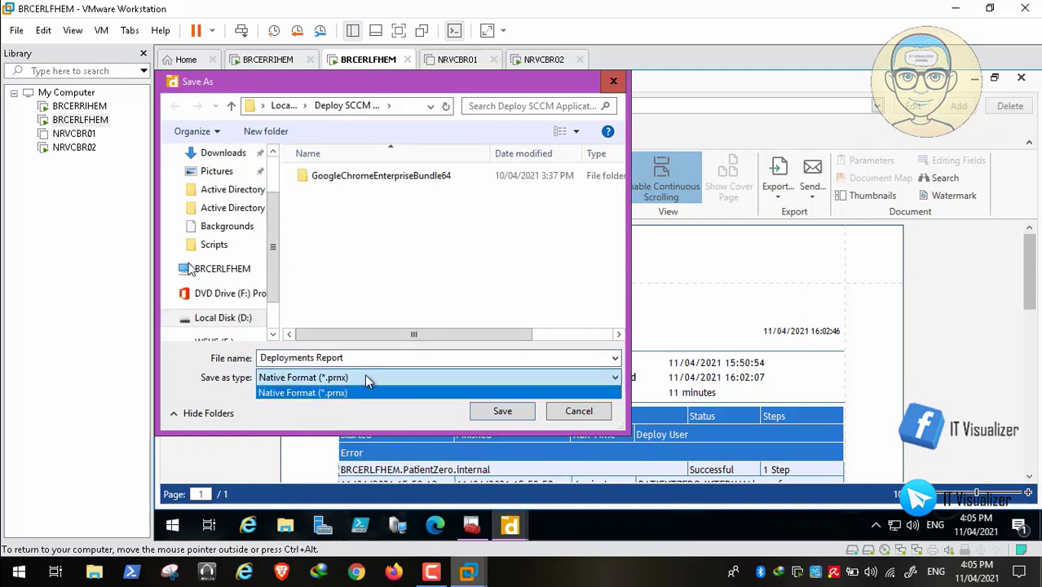
{"action": "left_click", "coordinate": [366, 377]}
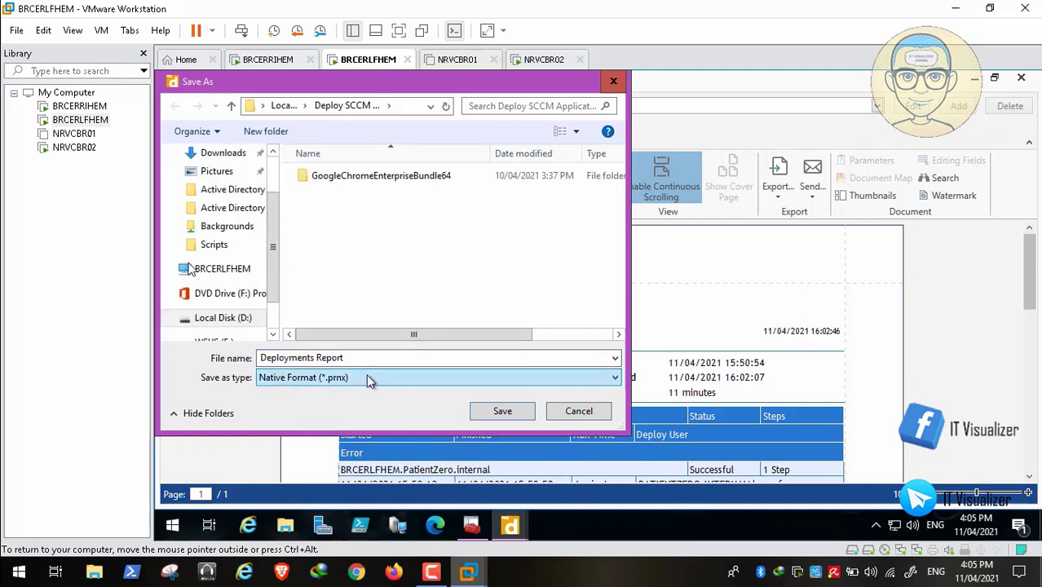
{"action": "left_click", "coordinate": [245, 320]}
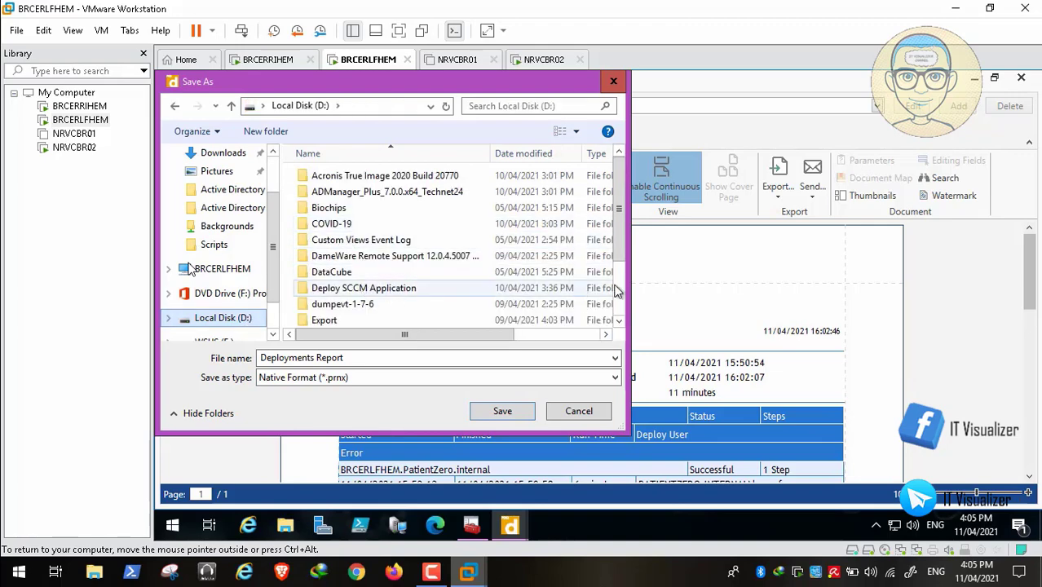
{"action": "scroll", "coordinate": [622, 291], "scroll_direction": "down", "scroll_amount": 2}
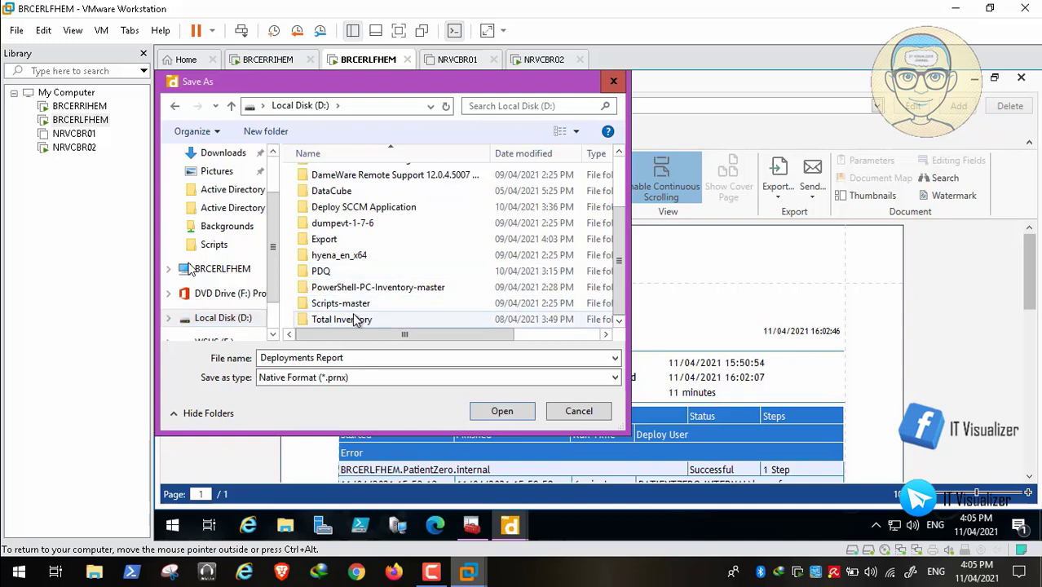
{"action": "double_click", "coordinate": [354, 319]}
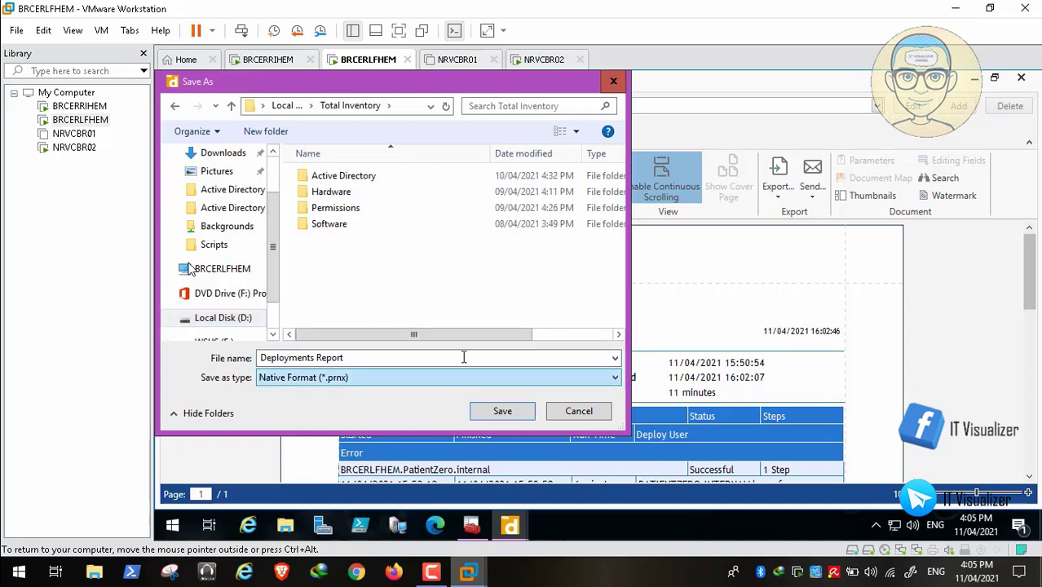
{"action": "double_click", "coordinate": [336, 228]}
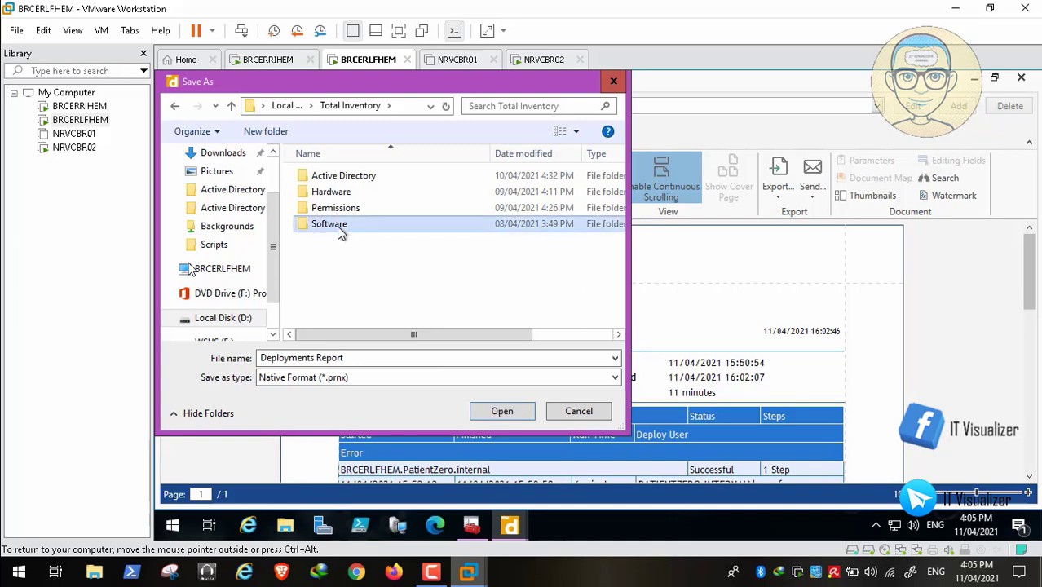
{"action": "left_click", "coordinate": [502, 411]}
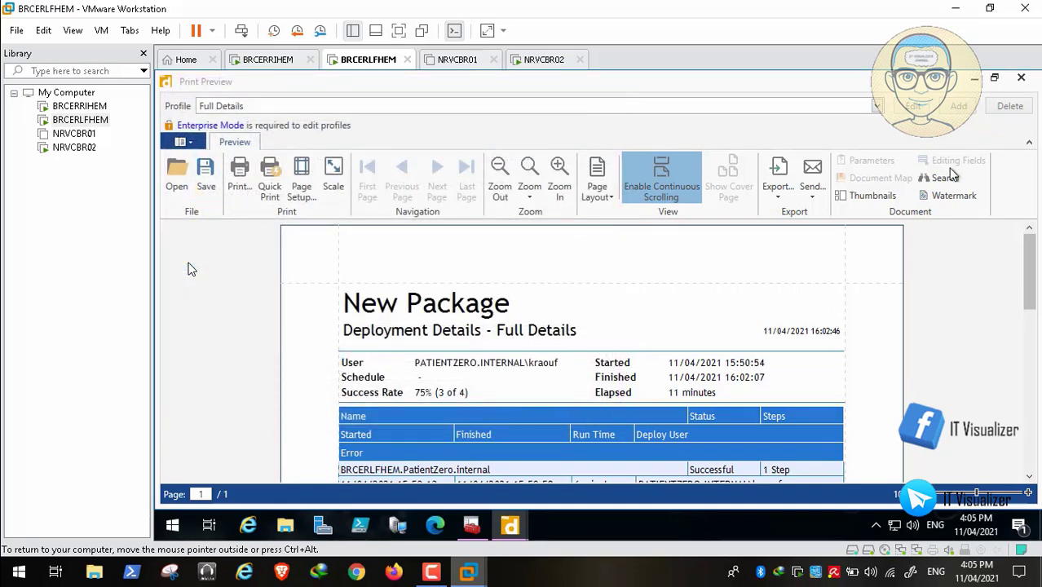
- Export the report as a PDF to D:\Total Inventory\Software\Deployments Report.pdf, and close the print preview and PDQ Deploy
{"action": "left_click", "coordinate": [781, 200]}
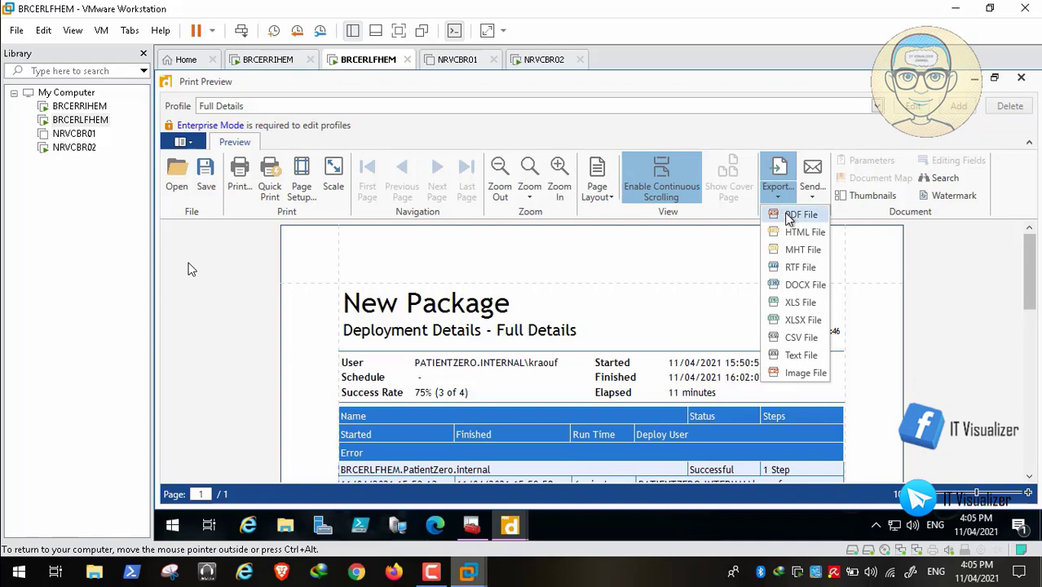
{"action": "left_click", "coordinate": [788, 216]}
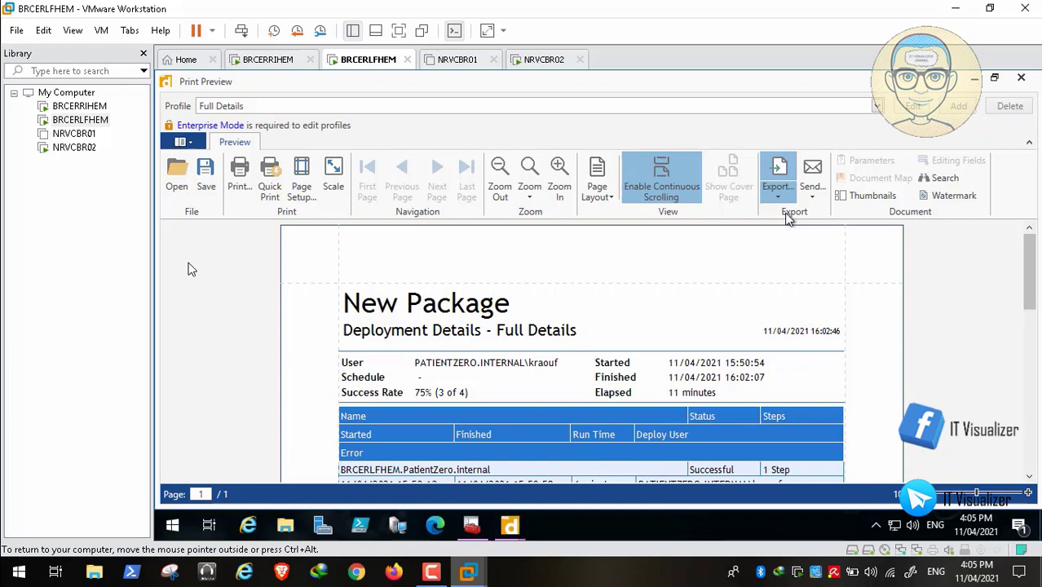
{"action": "left_click", "coordinate": [782, 204]}
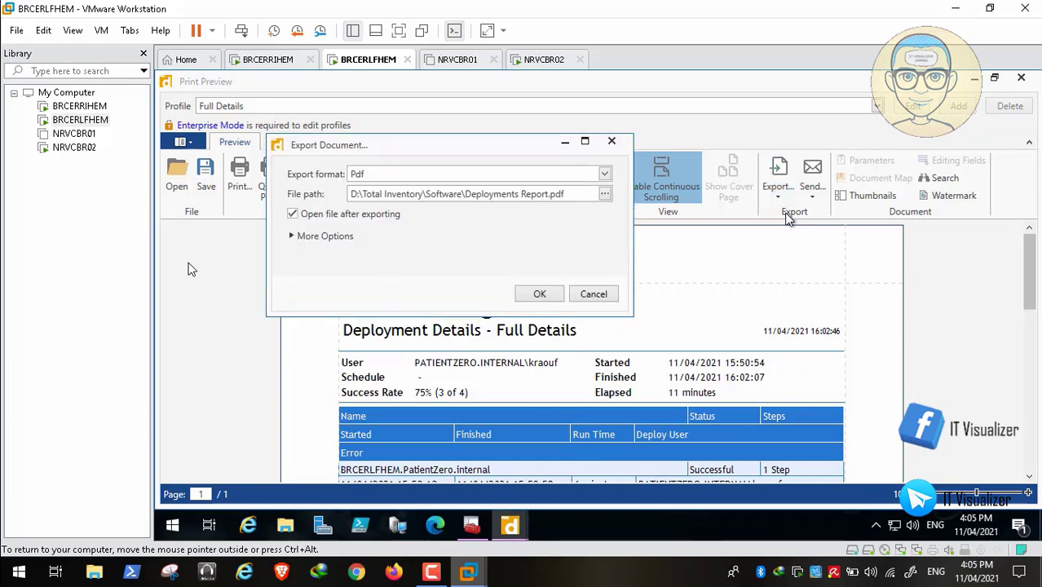
{"action": "left_click", "coordinate": [541, 295]}
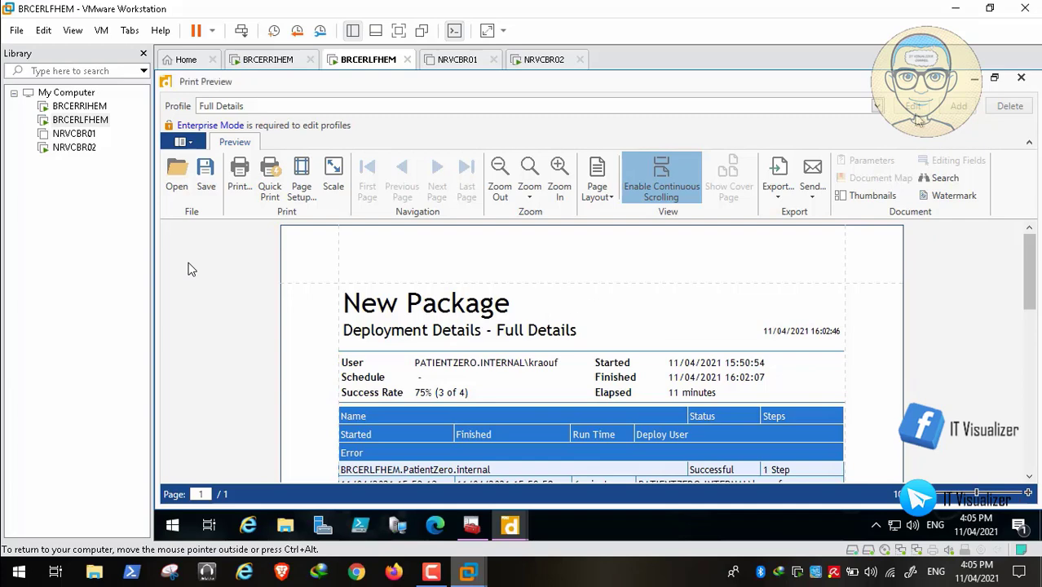
{"action": "left_click", "coordinate": [1021, 79]}
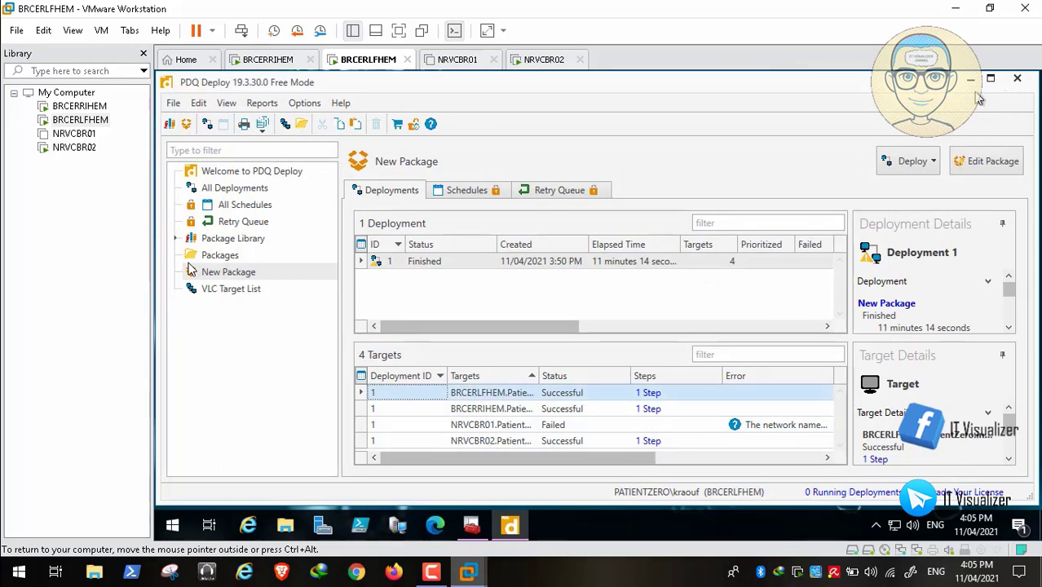
{"action": "left_click", "coordinate": [1017, 79]}
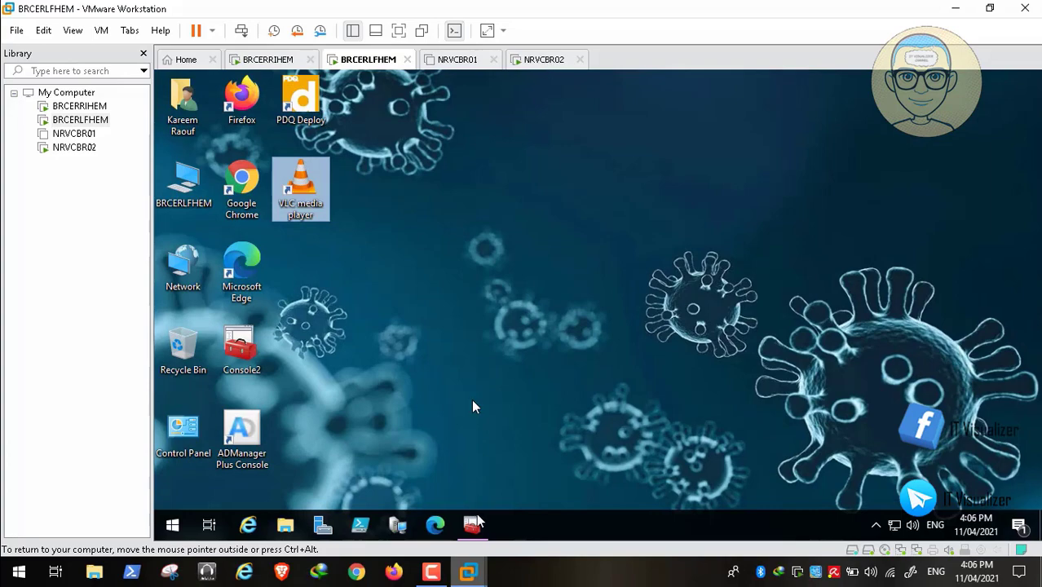
{"action": "left_click", "coordinate": [300, 535]}
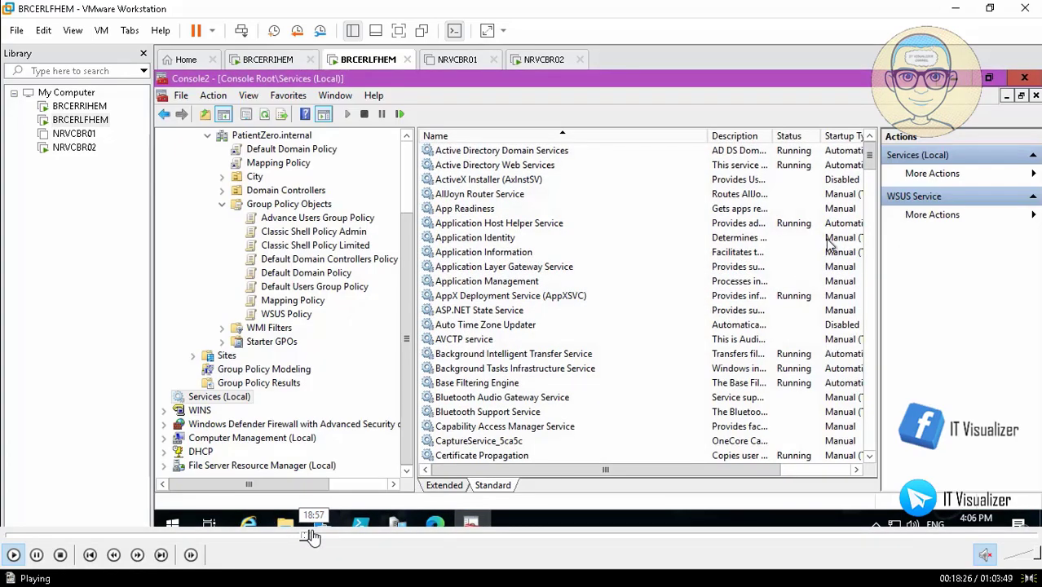
{"action": "left_click", "coordinate": [331, 536]}
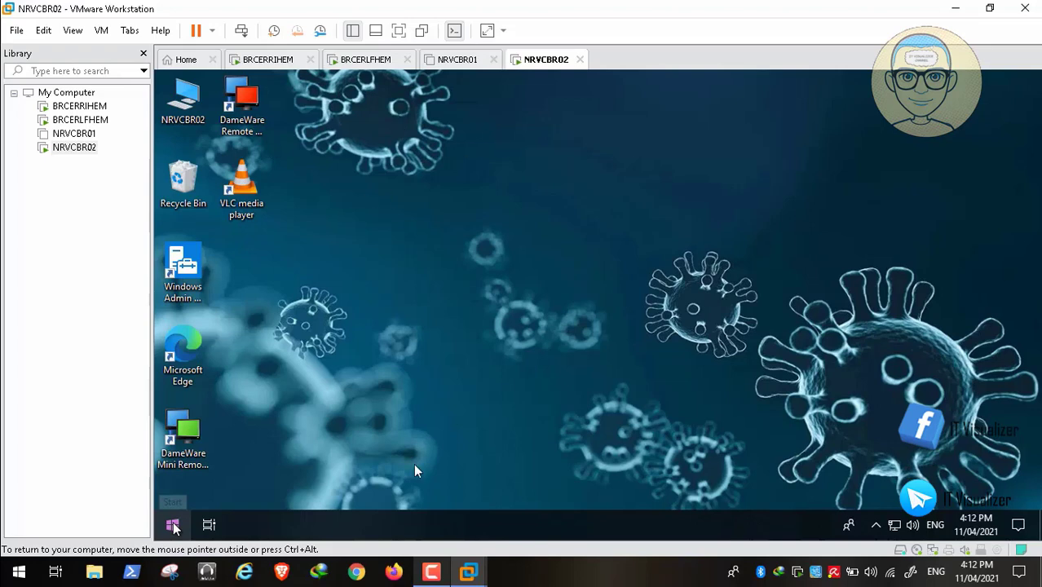
{"action": "mouse_move", "coordinate": [390, 539]}
{"action": "left_click", "coordinate": [334, 538]}
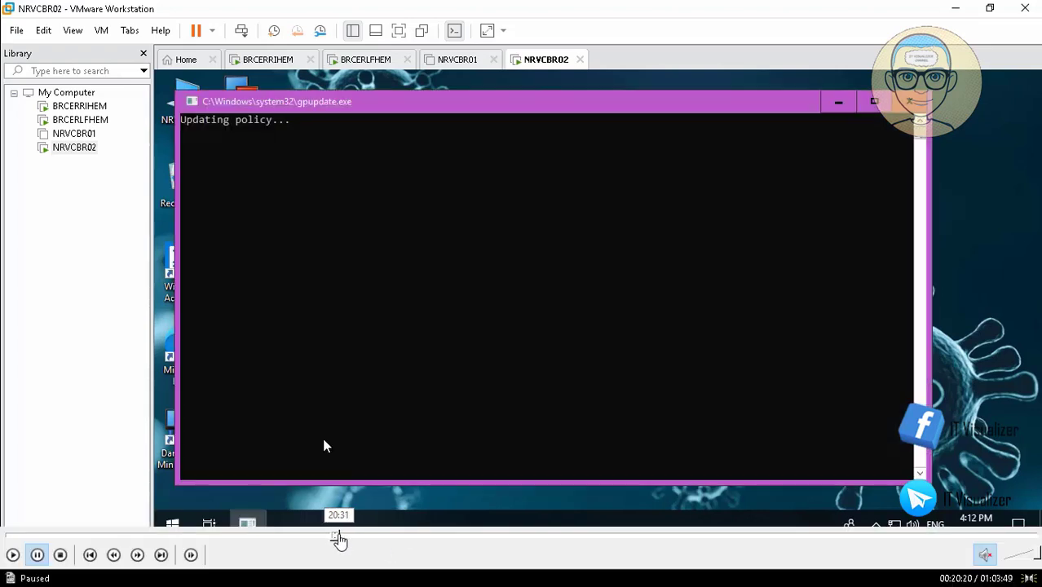
{"action": "left_click", "coordinate": [344, 538]}
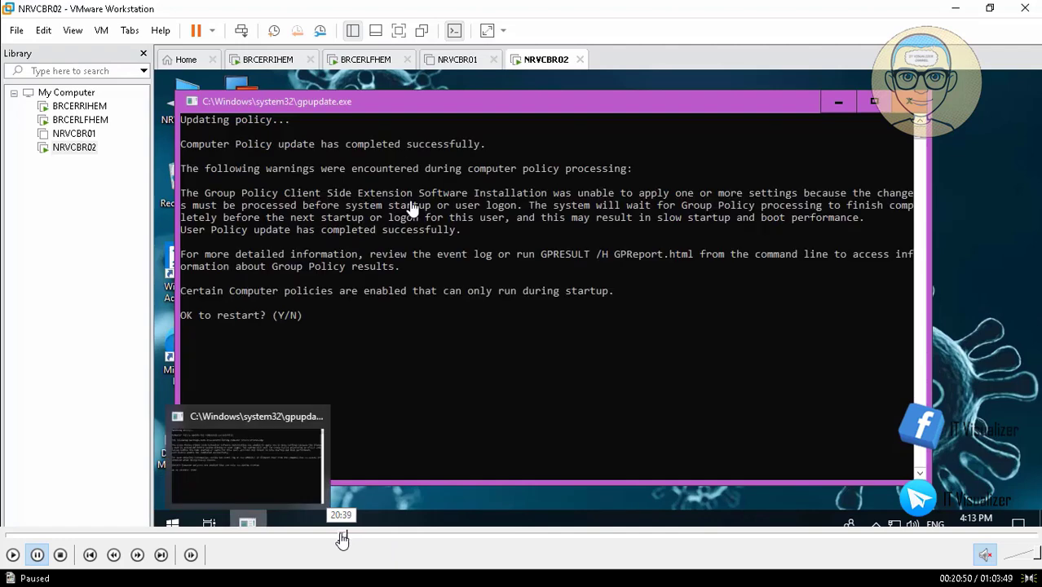
{"action": "left_click", "coordinate": [342, 538]}
{"action": "left_click", "coordinate": [334, 538]}
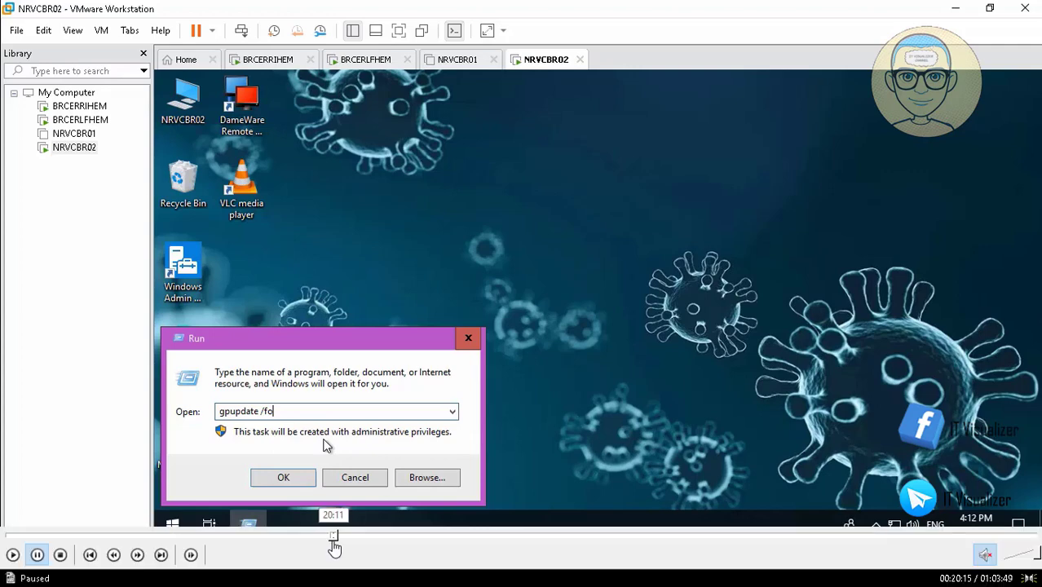
{"action": "left_click", "coordinate": [330, 539]}
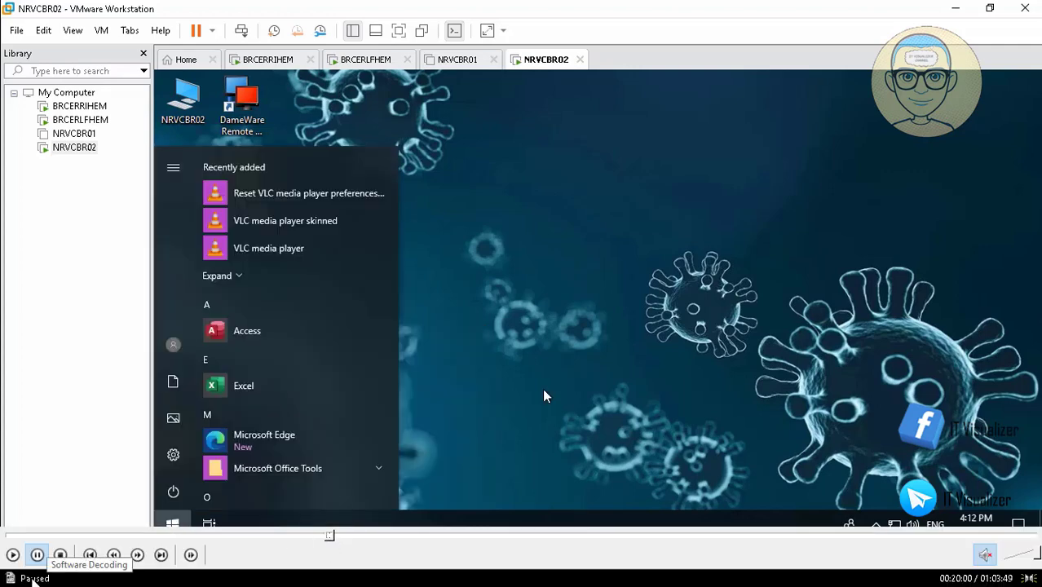
- Force a Group Policy update on NRVCBR02 by running gpupdate /force
{"action": "left_click", "coordinate": [13, 554]}
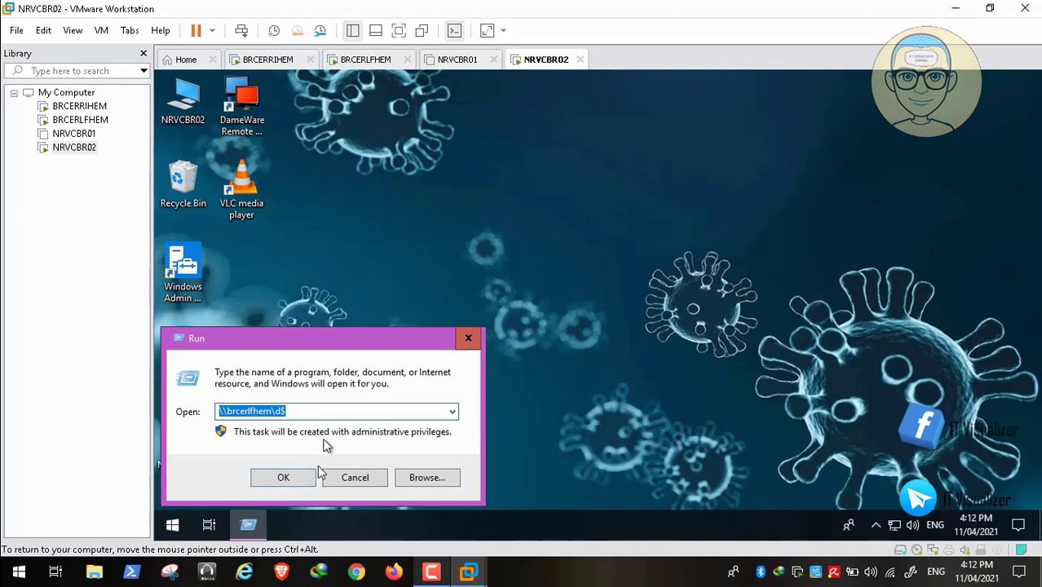
{"action": "type", "text": "gpupda"}
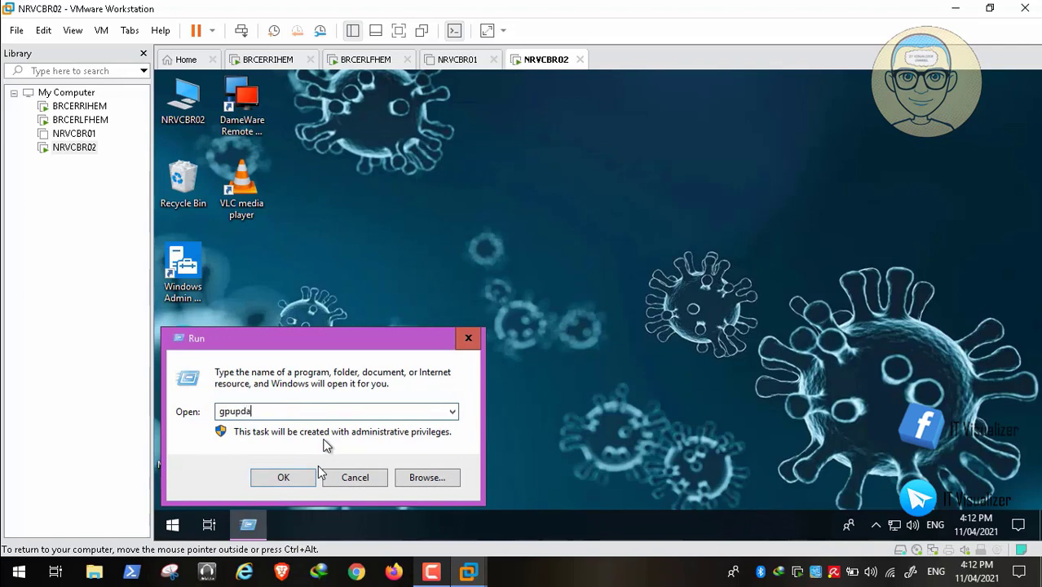
{"action": "type", "text": "te /force"}
{"action": "key", "text": "Return"}
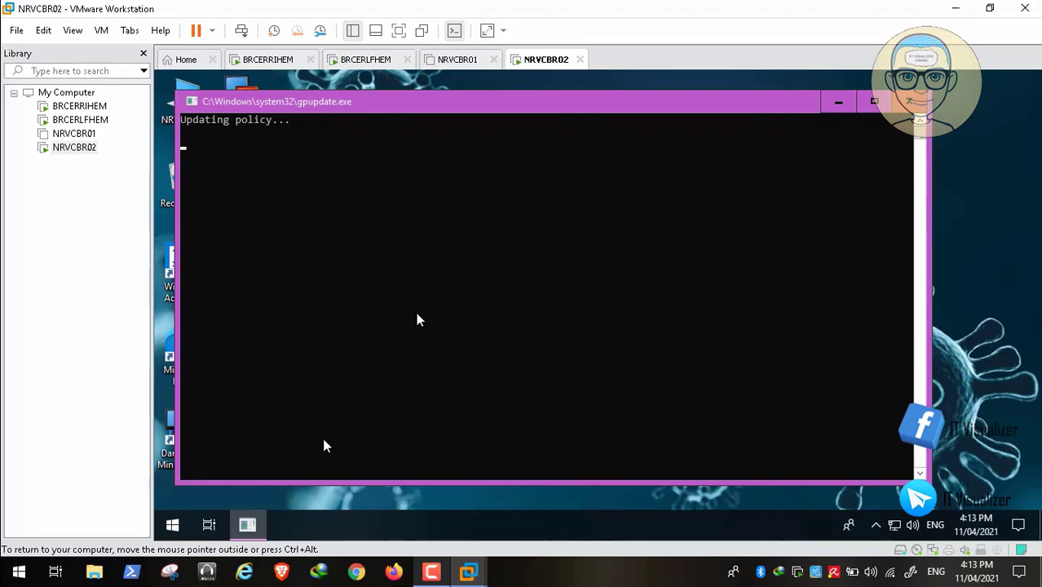
{"action": "mouse_move", "coordinate": [269, 578]}
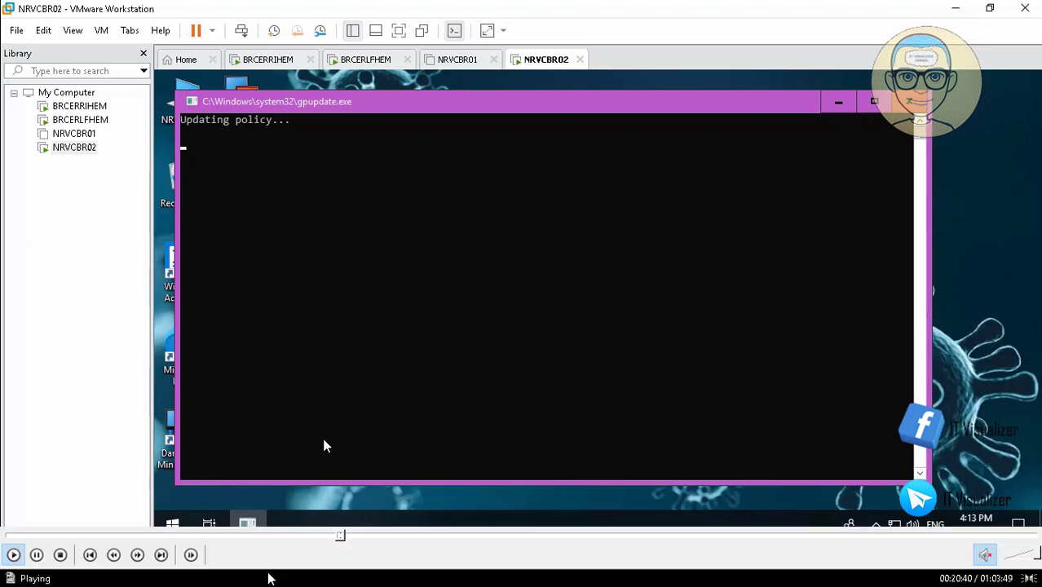
{"action": "left_click", "coordinate": [346, 538]}
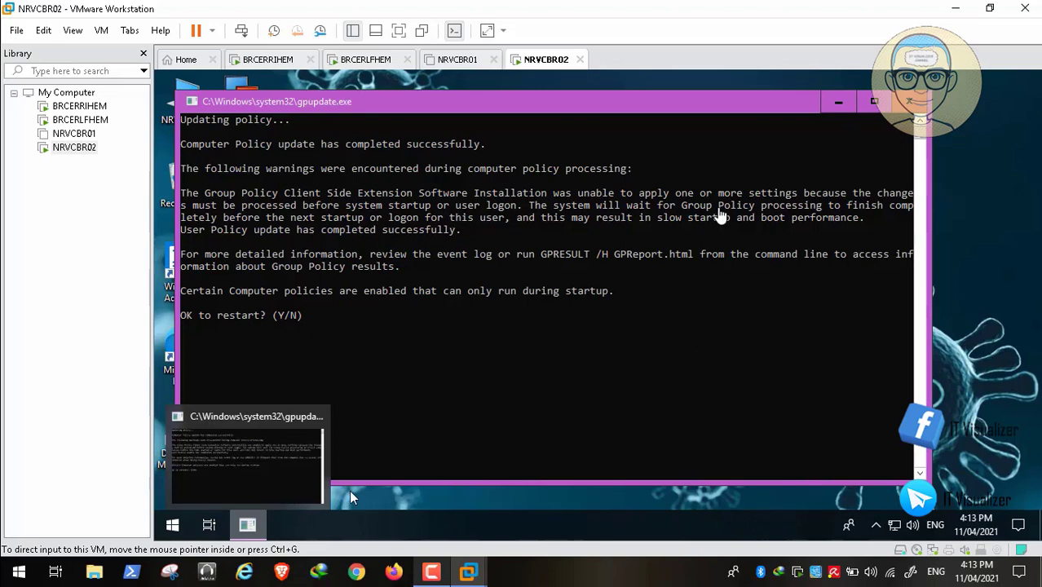
{"action": "mouse_move", "coordinate": [350, 542]}
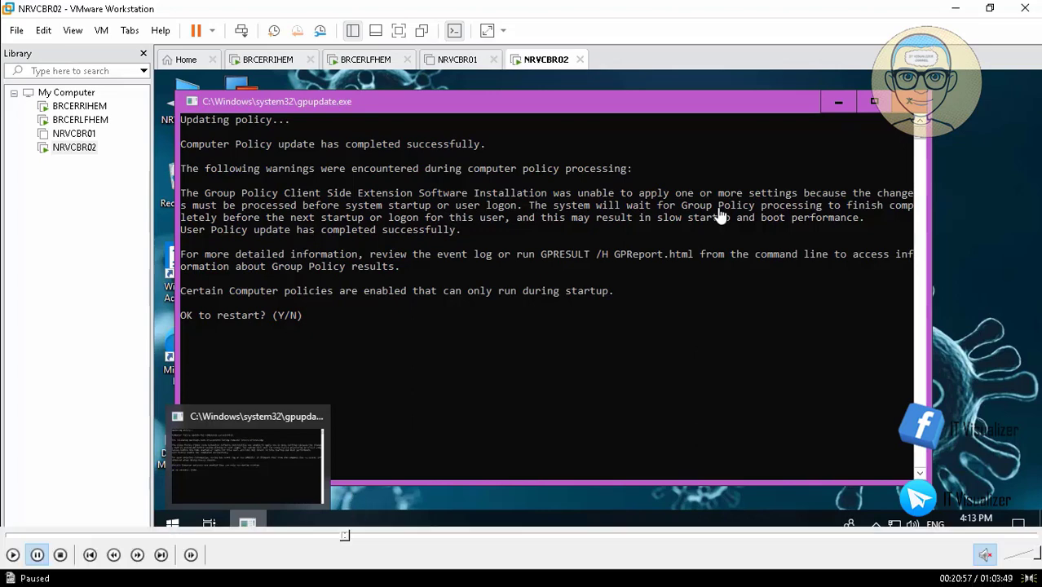
{"action": "left_click", "coordinate": [351, 538]}
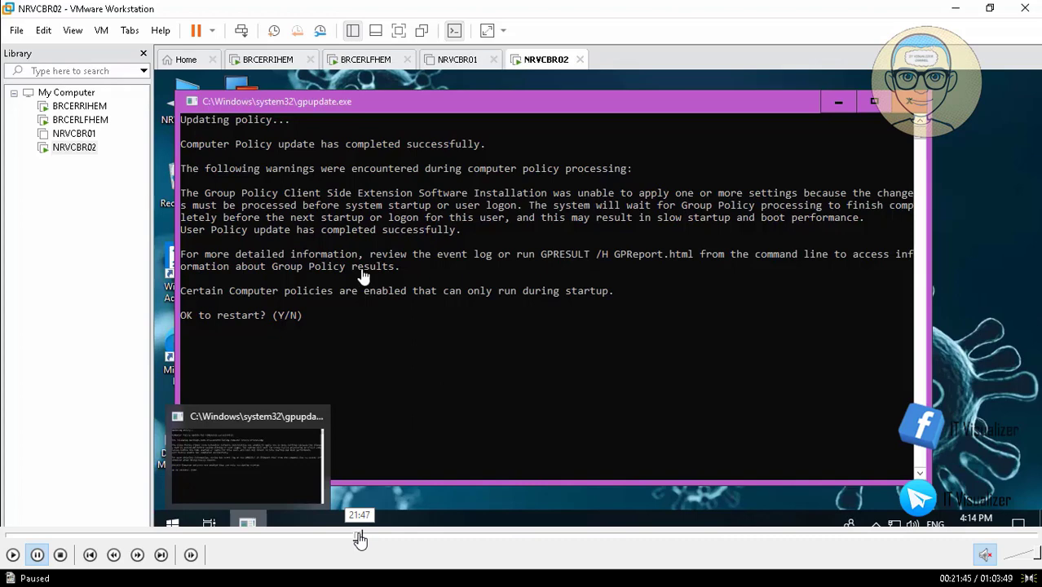
{"action": "left_click", "coordinate": [363, 538]}
{"action": "left_click", "coordinate": [367, 538]}
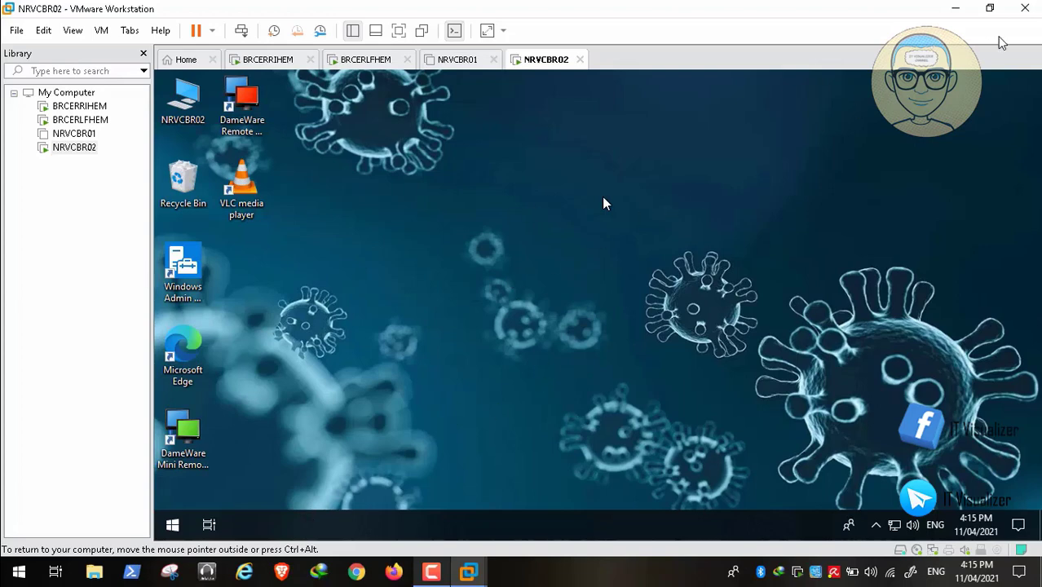
{"action": "double_click", "coordinate": [548, 174]}
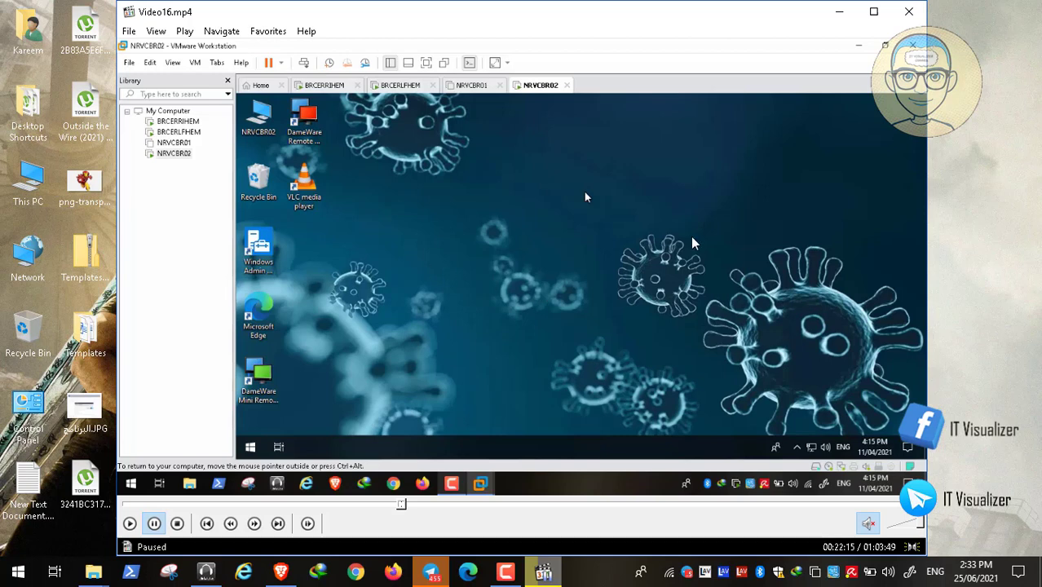
- Close the paused Video16.mp4 playback and open Event Viewer from the Windows administrative tools
{"action": "left_click", "coordinate": [908, 15]}
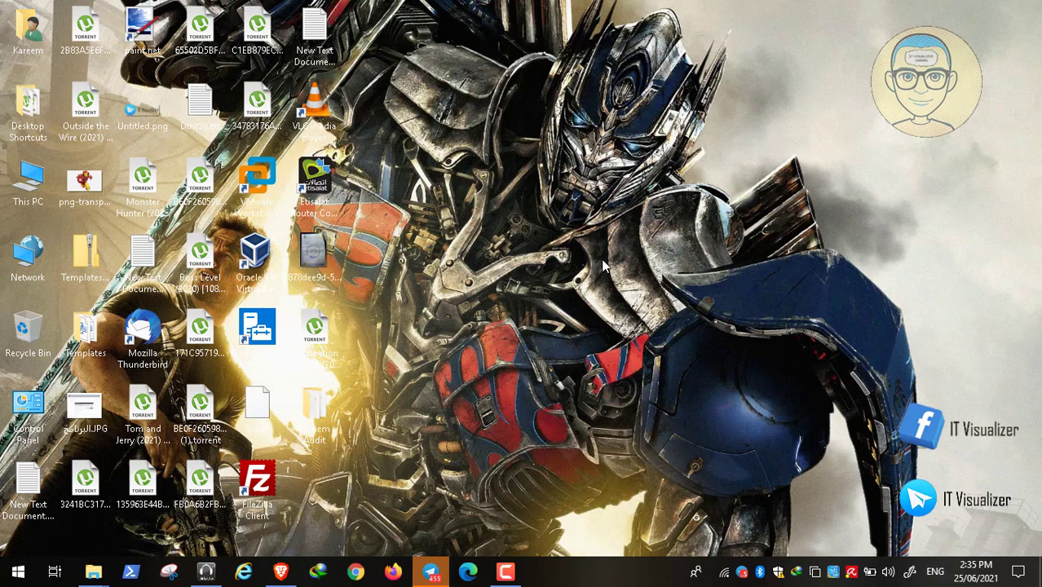
{"action": "left_click", "coordinate": [15, 574]}
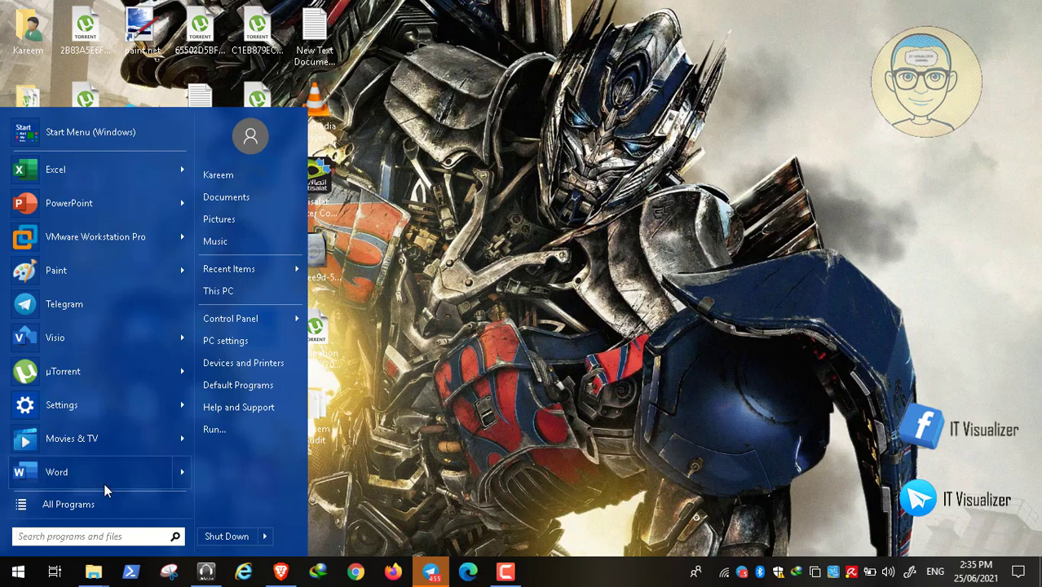
{"action": "left_click", "coordinate": [282, 323]}
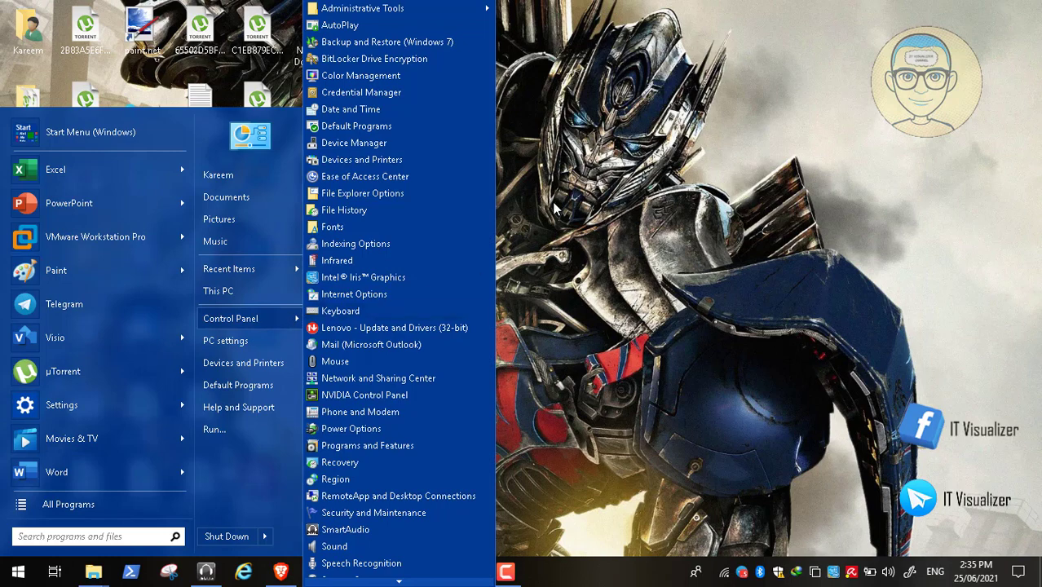
{"action": "left_click", "coordinate": [472, 10]}
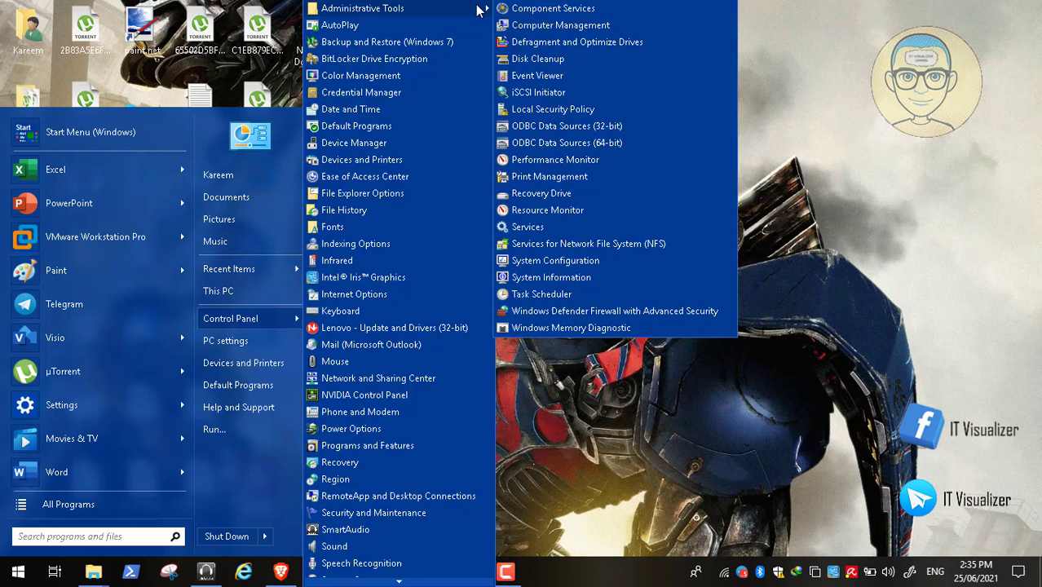
{"action": "left_click", "coordinate": [580, 76]}
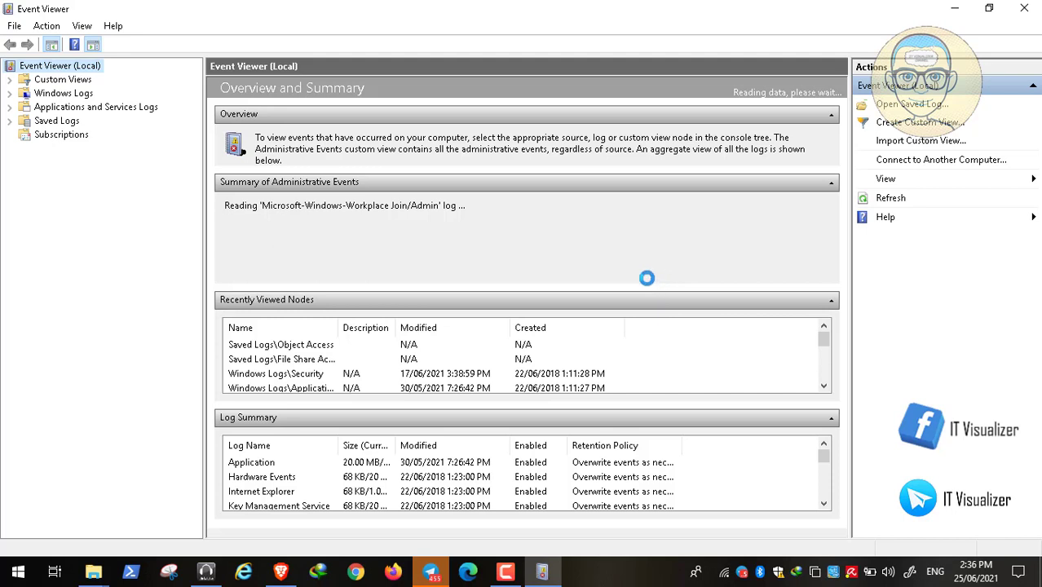
- Examine the logoff and logon events, IDs 4634 and 4624, in the saved Account Logon log
{"action": "left_click", "coordinate": [8, 121]}
{"action": "left_click", "coordinate": [96, 136]}
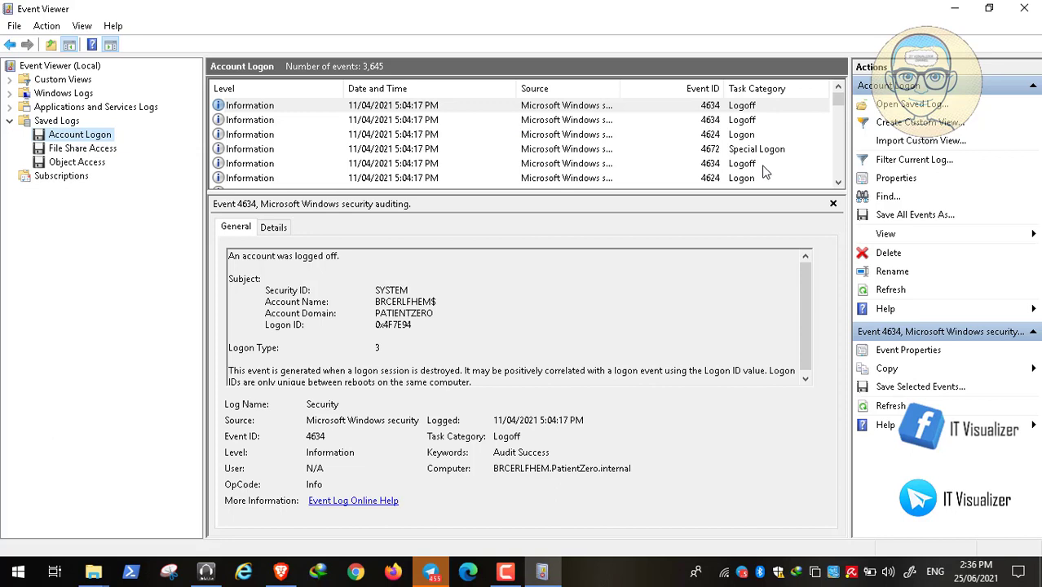
{"action": "left_click", "coordinate": [627, 163]}
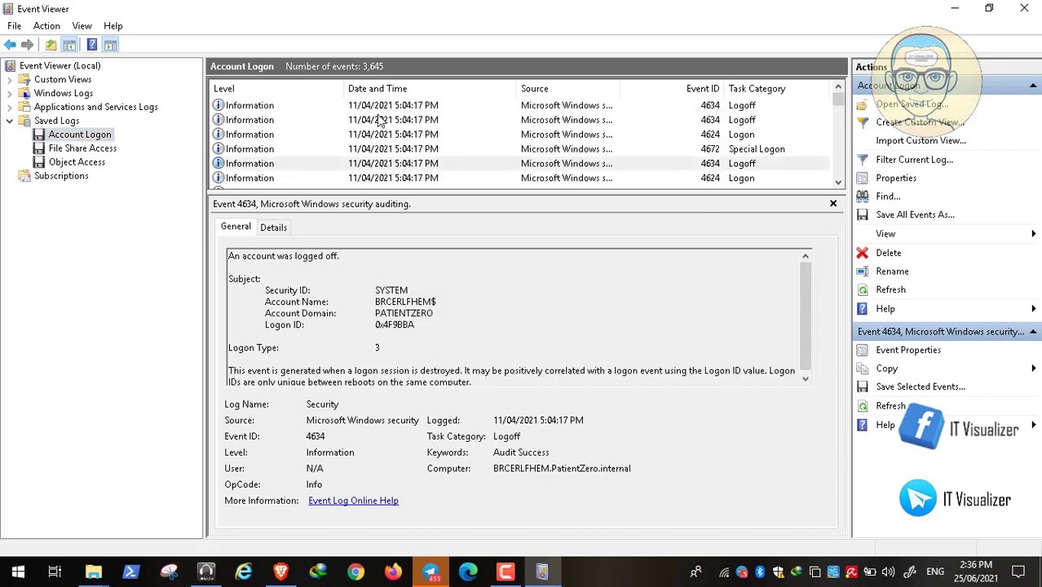
{"action": "left_click", "coordinate": [424, 111]}
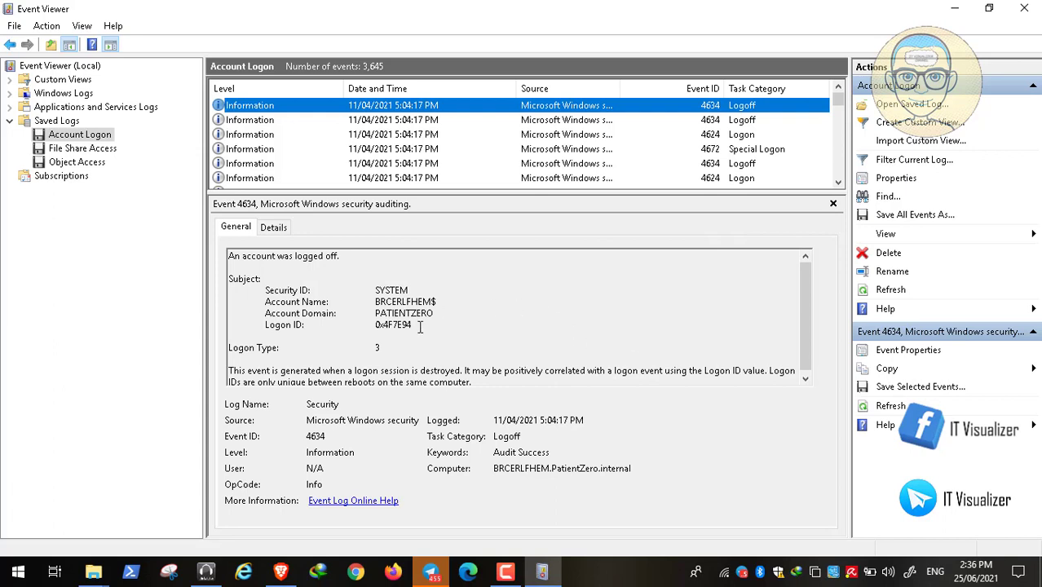
{"action": "left_click", "coordinate": [805, 381]}
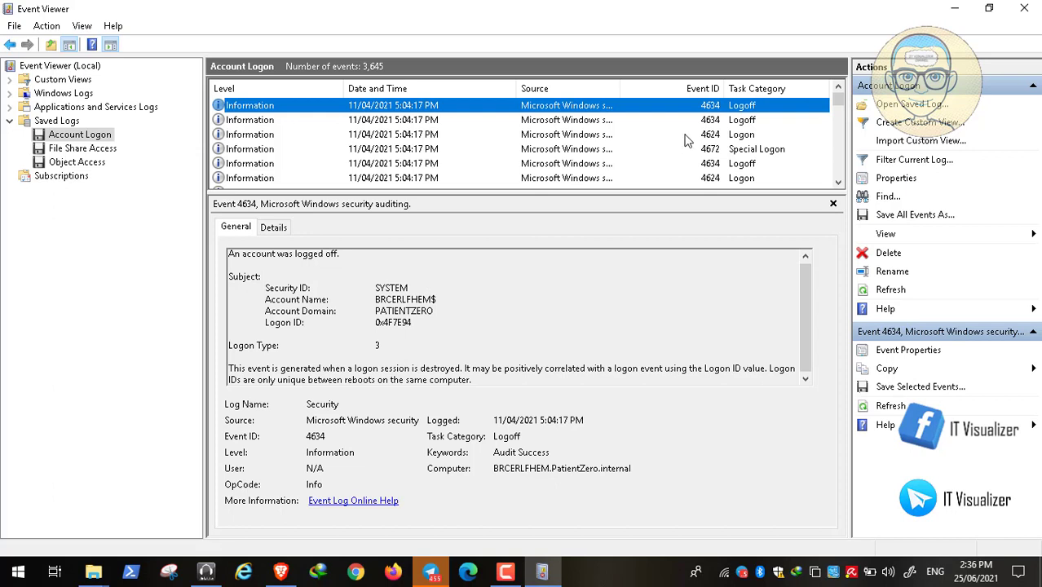
{"action": "scroll", "coordinate": [841, 167], "scroll_direction": "down", "scroll_amount": 5}
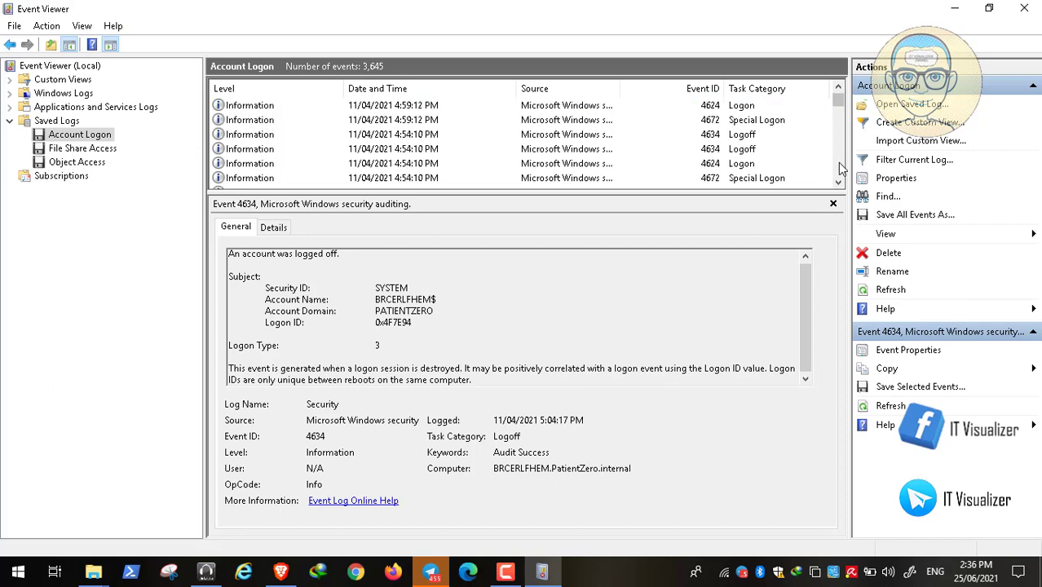
{"action": "left_click", "coordinate": [676, 163]}
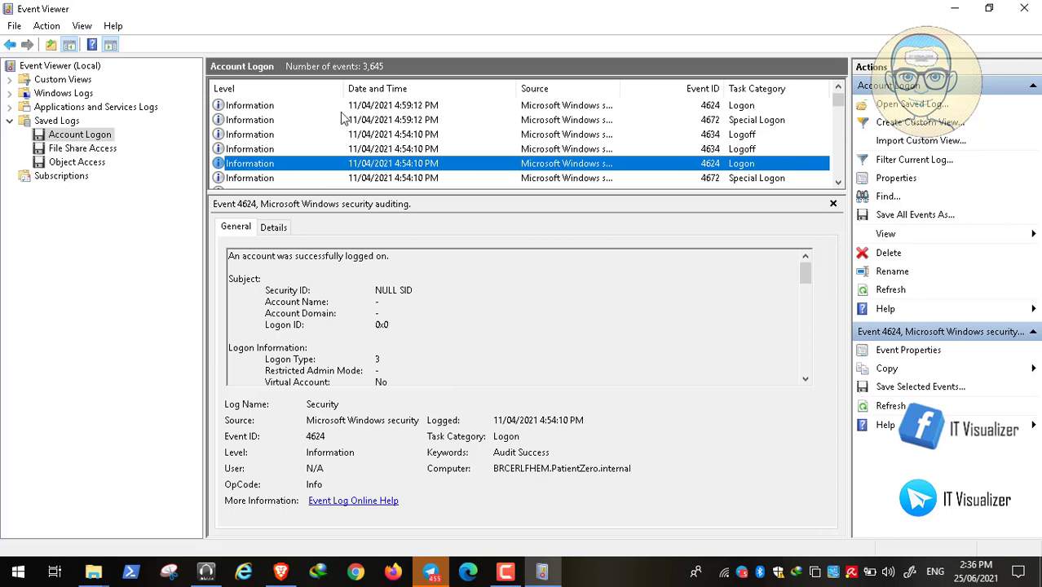
- Examine the subject, network and share details of a 5140 event in the saved File Share Access log
{"action": "left_click", "coordinate": [89, 148]}
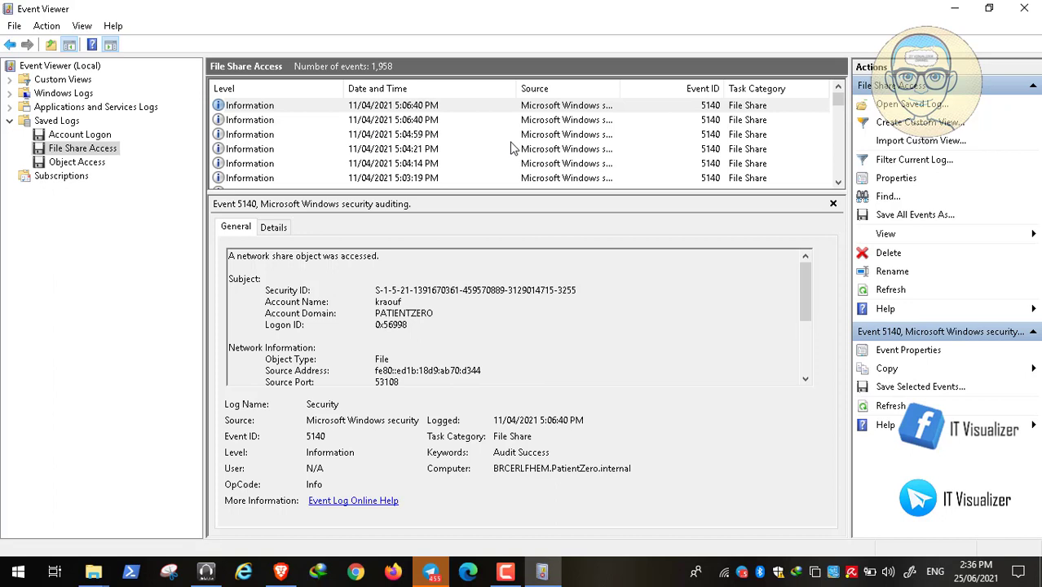
{"action": "left_click", "coordinate": [380, 163]}
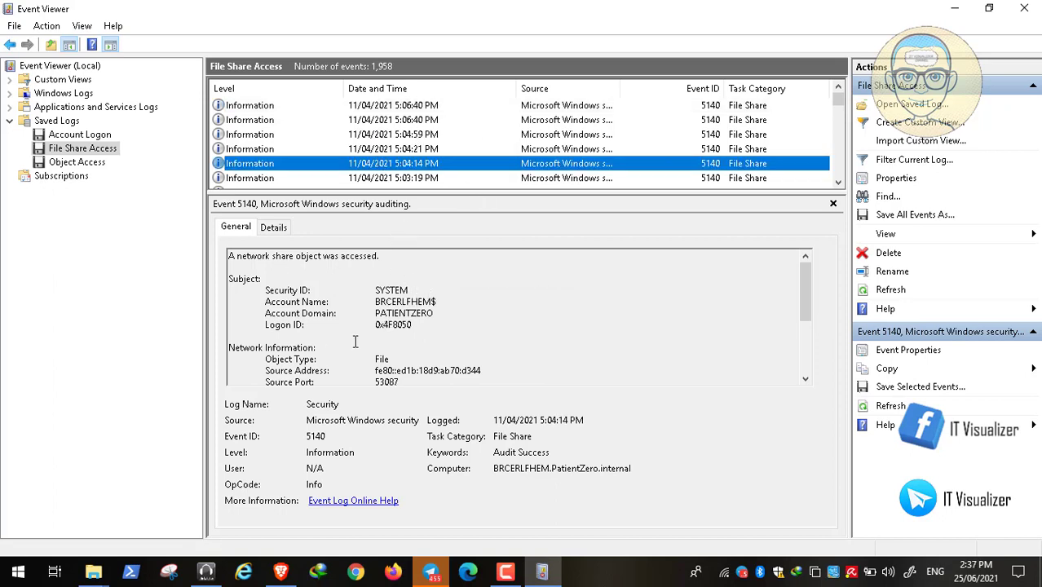
{"action": "left_click", "coordinate": [805, 368]}
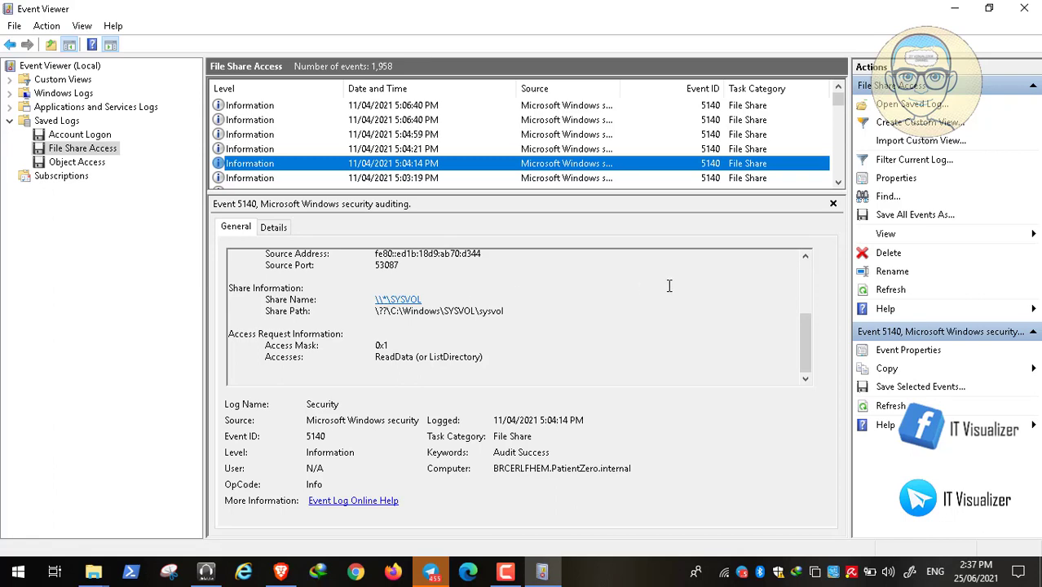
{"action": "left_click", "coordinate": [807, 272]}
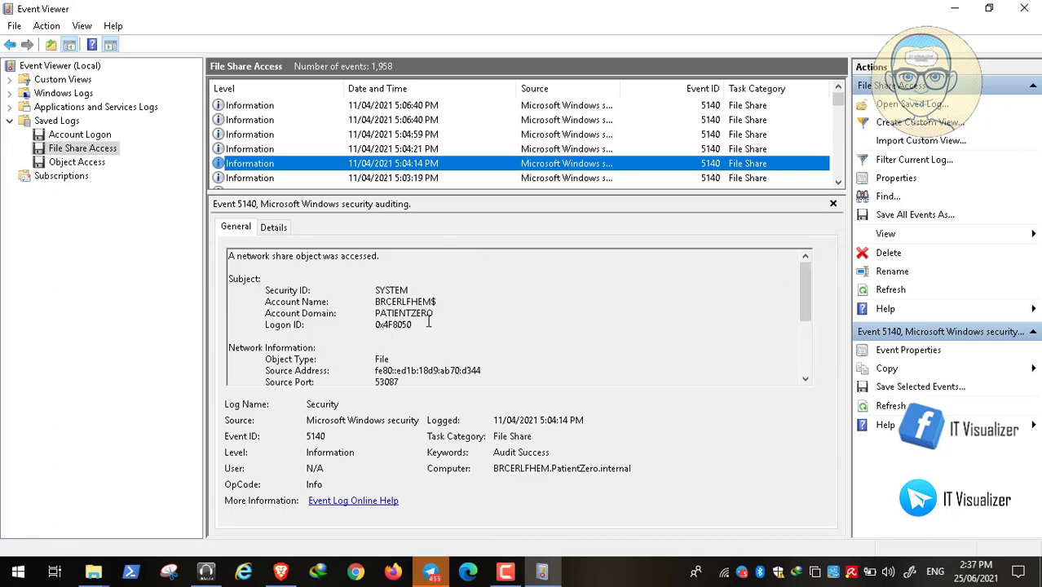
- View the saved Object Access log, return to the Account Logon log, and minimize Event Viewer
{"action": "left_click", "coordinate": [91, 163]}
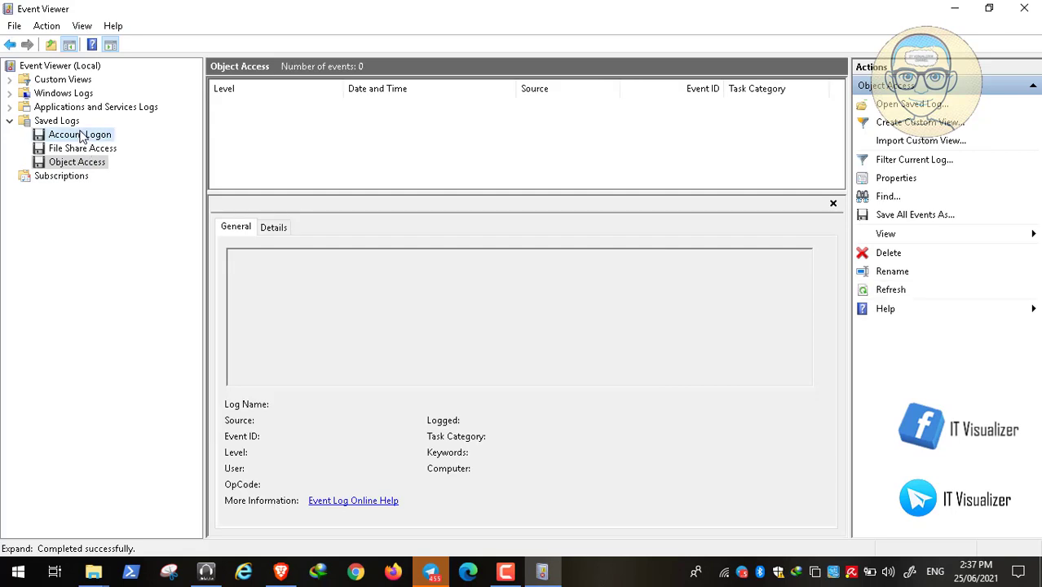
{"action": "left_click", "coordinate": [81, 135]}
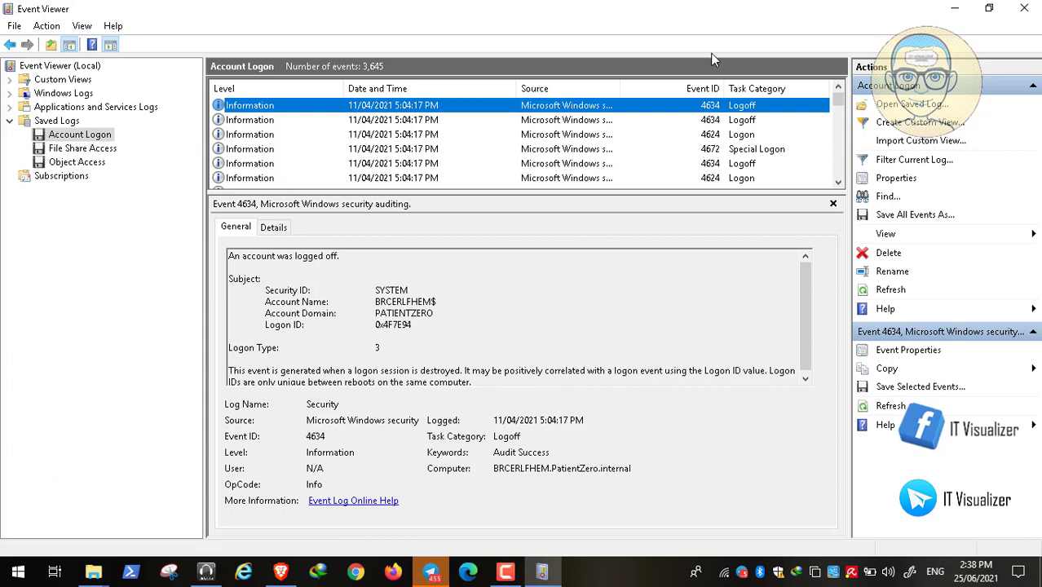
{"action": "left_click", "coordinate": [949, 10]}
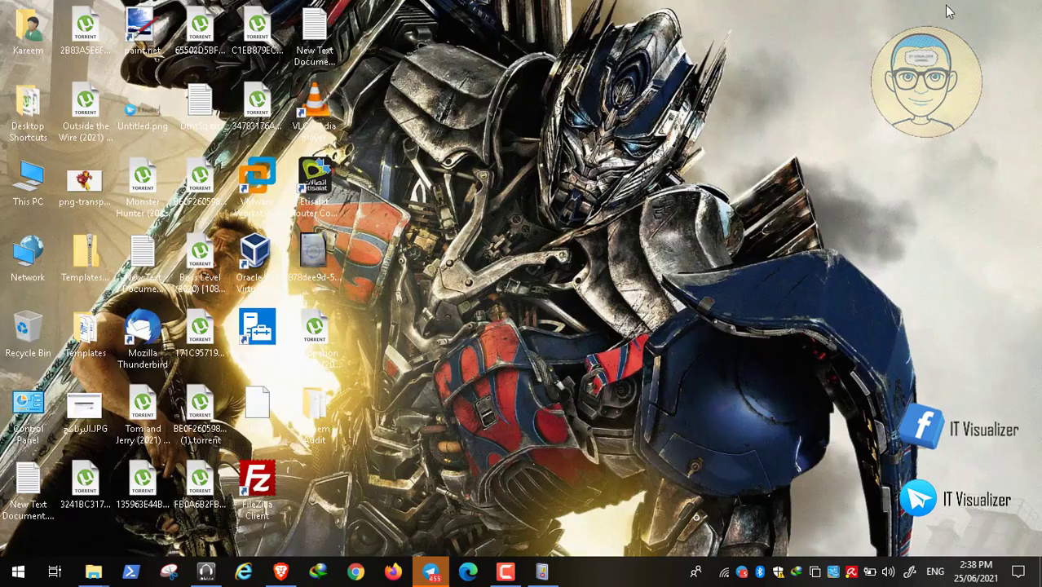
- Switch to the Brave browser, read the About NirSoft Freeware page through the advantages of its utilities, and minimize the browser
{"action": "left_click", "coordinate": [281, 573]}
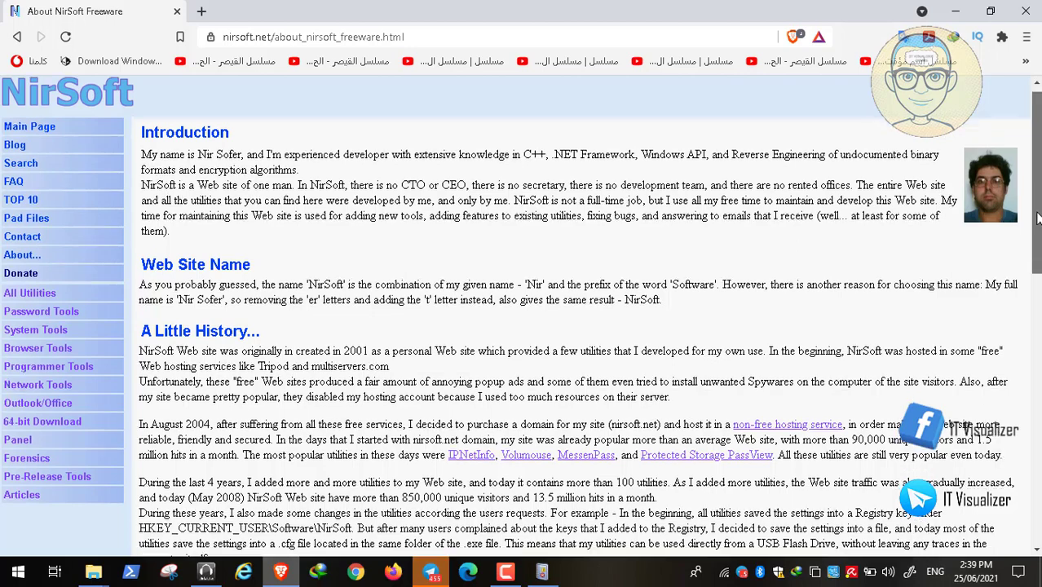
{"action": "left_click_drag", "start_coordinate": [1037, 201], "coordinate": [1039, 265]}
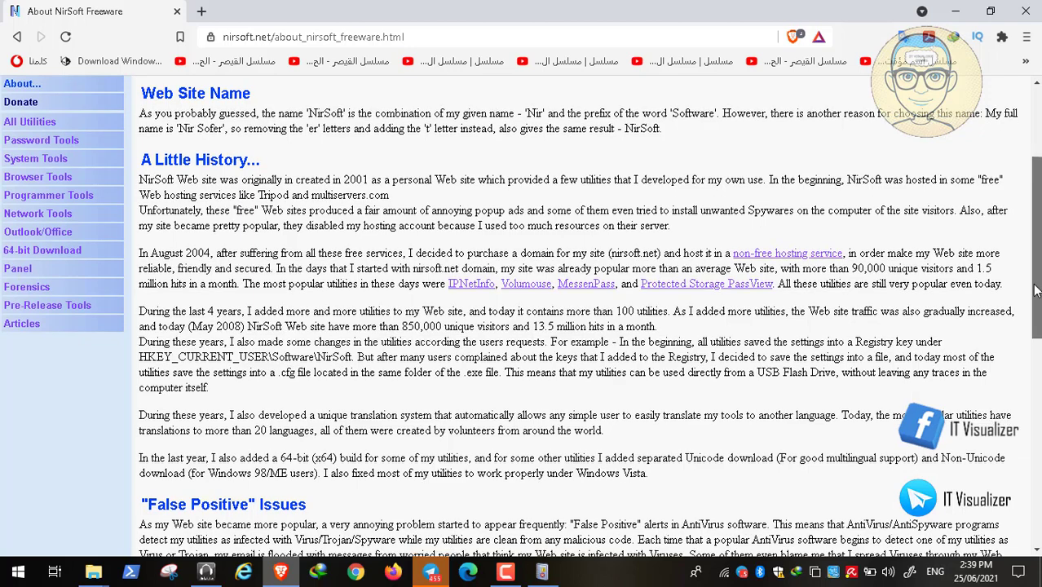
{"action": "left_click_drag", "start_coordinate": [1039, 265], "coordinate": [1037, 339]}
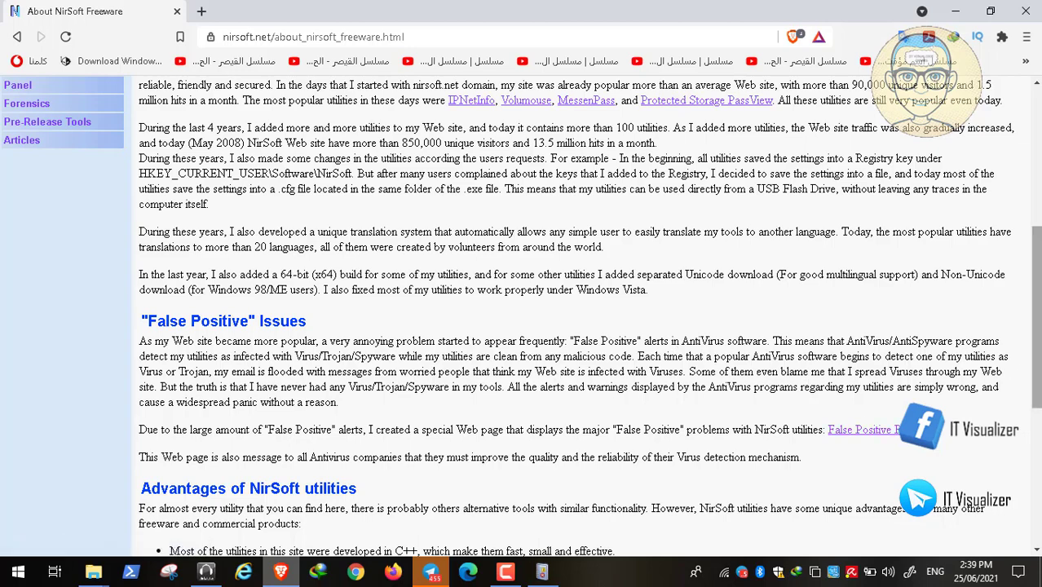
{"action": "scroll", "coordinate": [1039, 352], "scroll_direction": "down", "scroll_amount": 2}
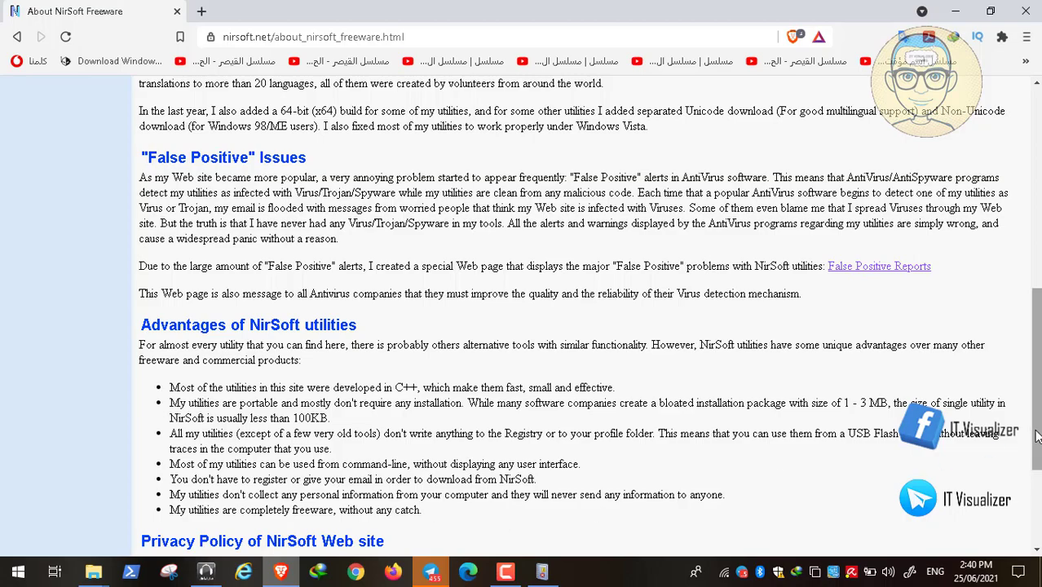
{"action": "left_click_drag", "start_coordinate": [1036, 436], "coordinate": [1034, 240]}
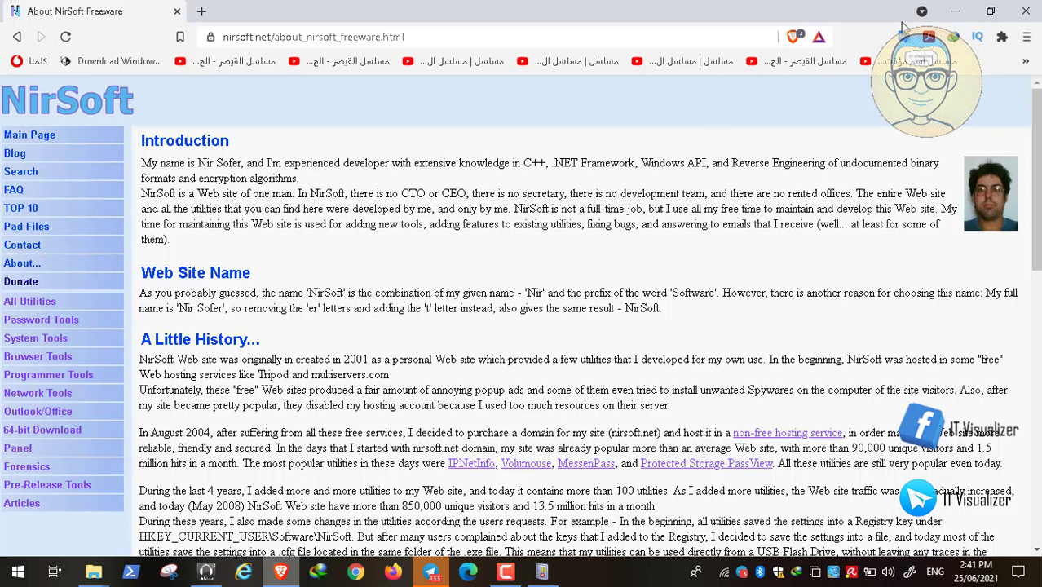
{"action": "left_click", "coordinate": [948, 10]}
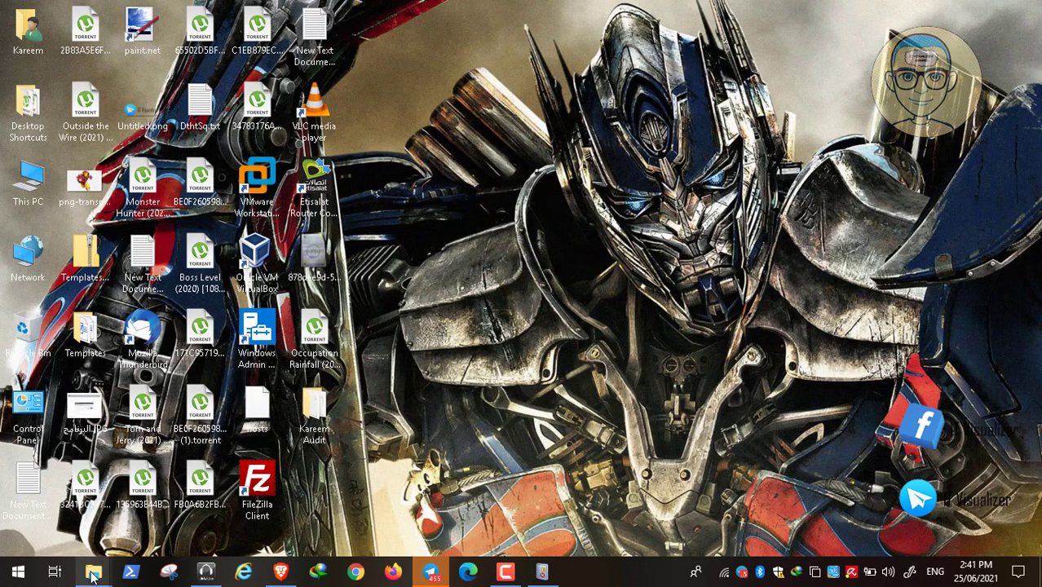
- Open the systools folder in D:\ADToolsCollection\COVID-19 Final\Nirsoft in File Explorer, and close Event Viewer
{"action": "mouse_move", "coordinate": [89, 570]}
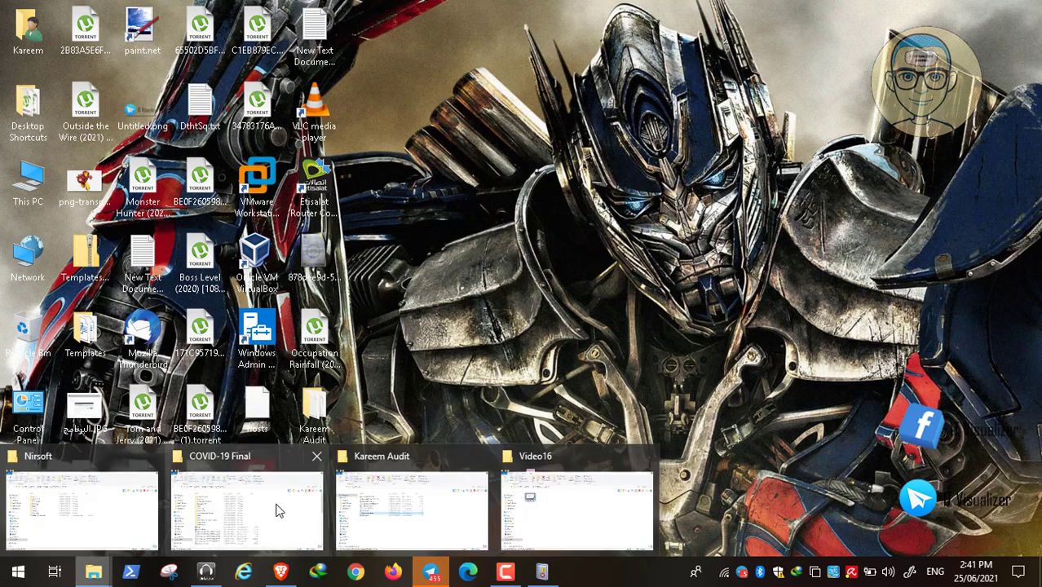
{"action": "left_click", "coordinate": [238, 504]}
{"action": "mouse_move", "coordinate": [93, 571]}
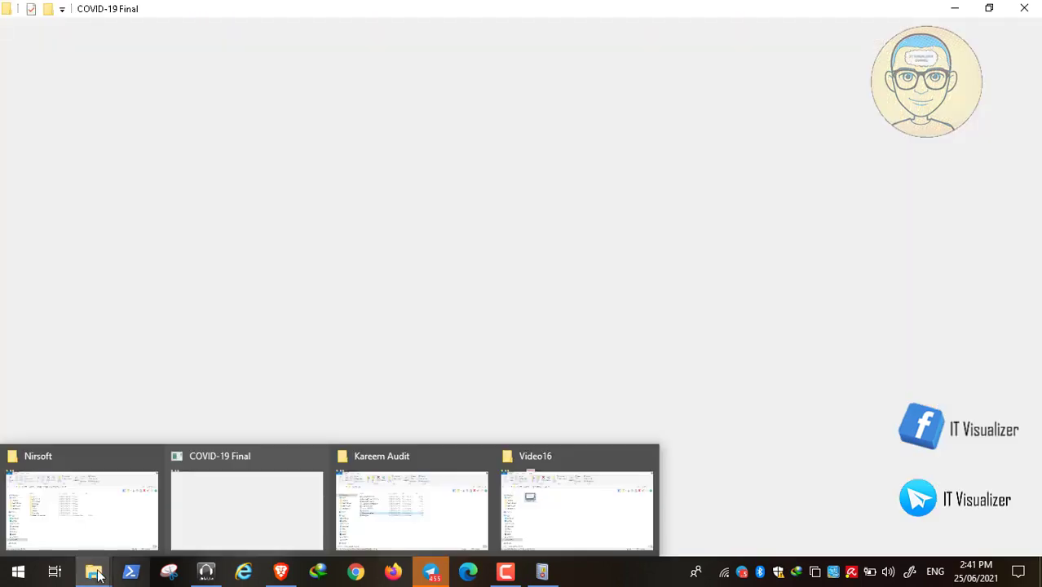
{"action": "left_click", "coordinate": [109, 509]}
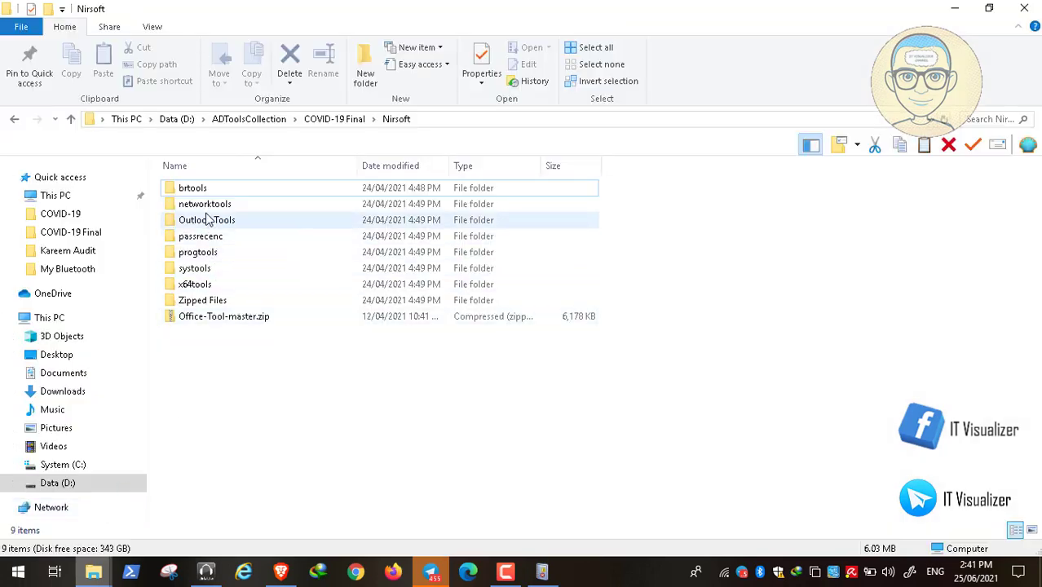
{"action": "left_click", "coordinate": [207, 270]}
{"action": "double_click", "coordinate": [206, 271]}
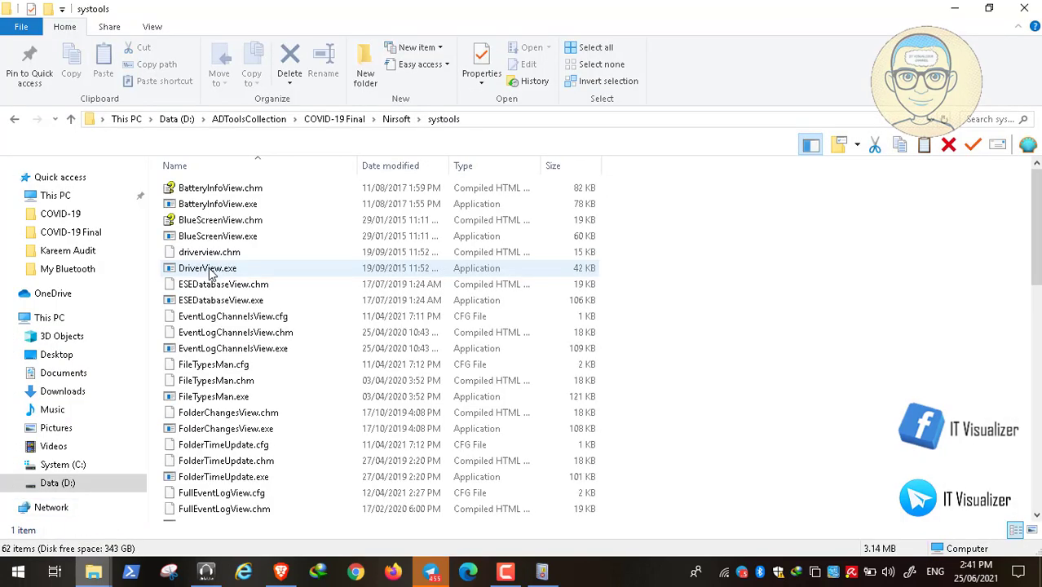
{"action": "left_click", "coordinate": [552, 577]}
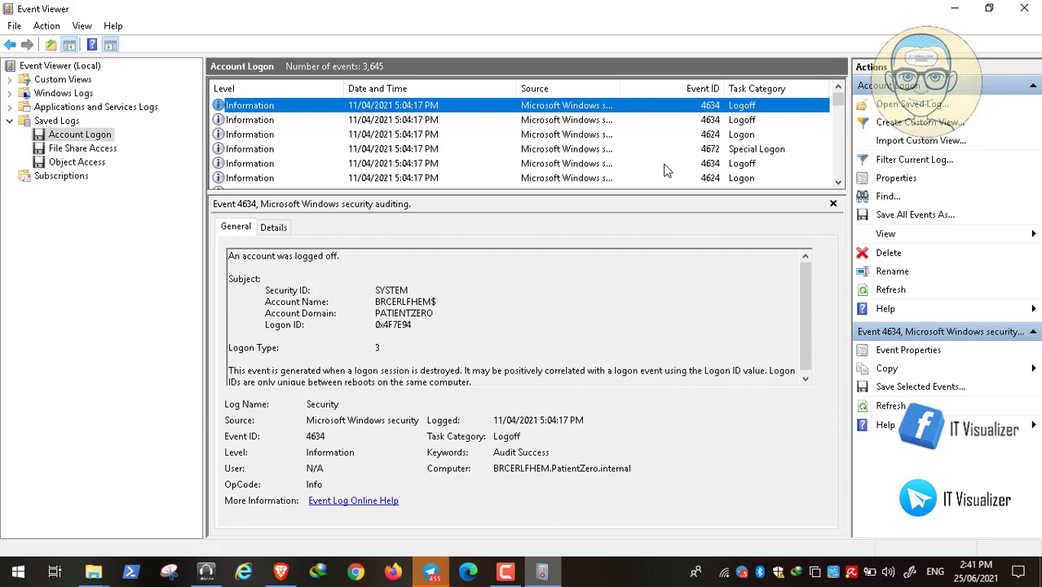
{"action": "key", "text": "alt+F4"}
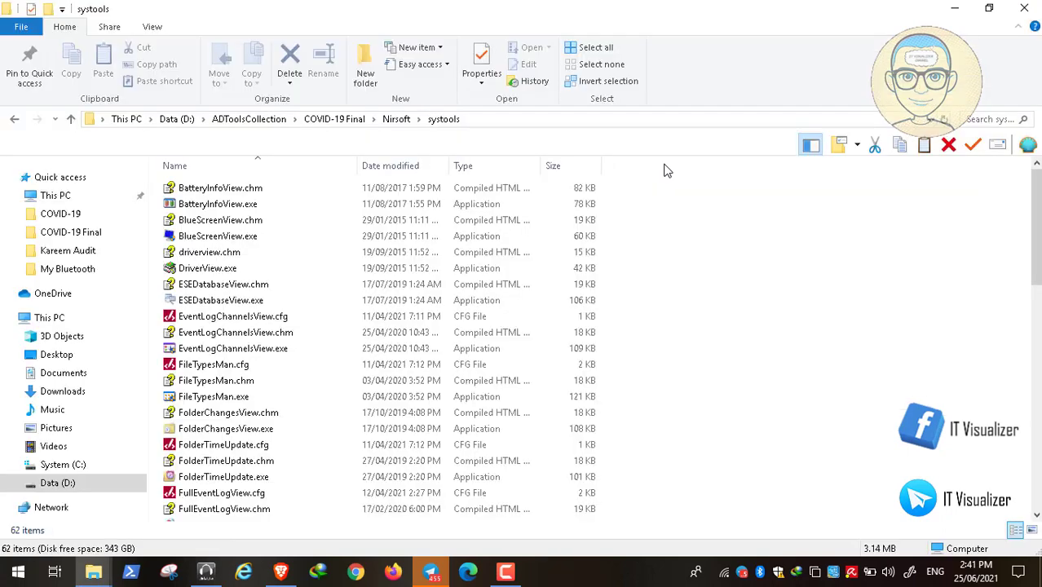
- Launch FullEventLogView.exe from the systools folder
{"action": "left_click", "coordinate": [248, 348]}
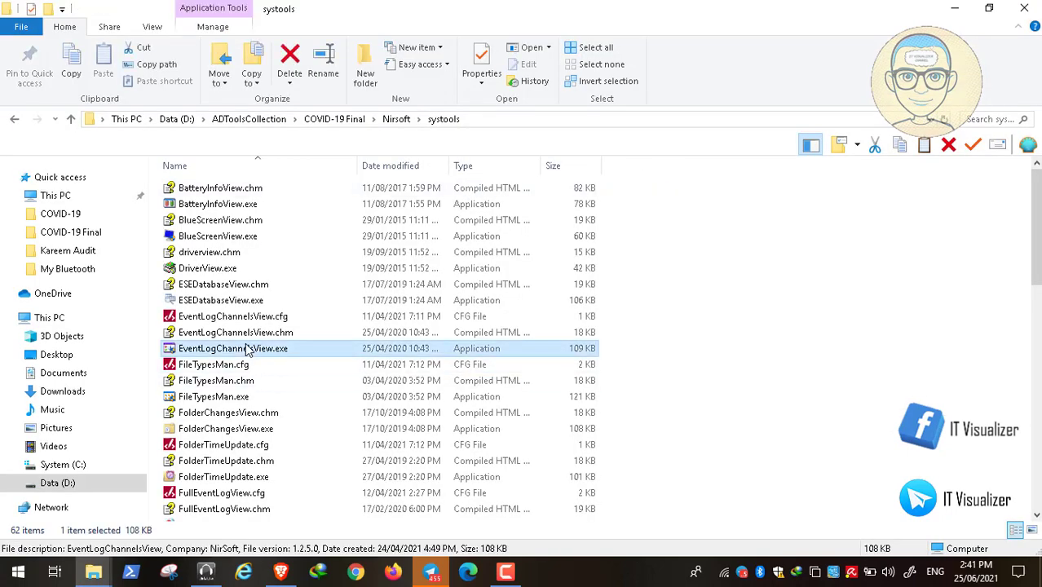
{"action": "left_click", "coordinate": [512, 574]}
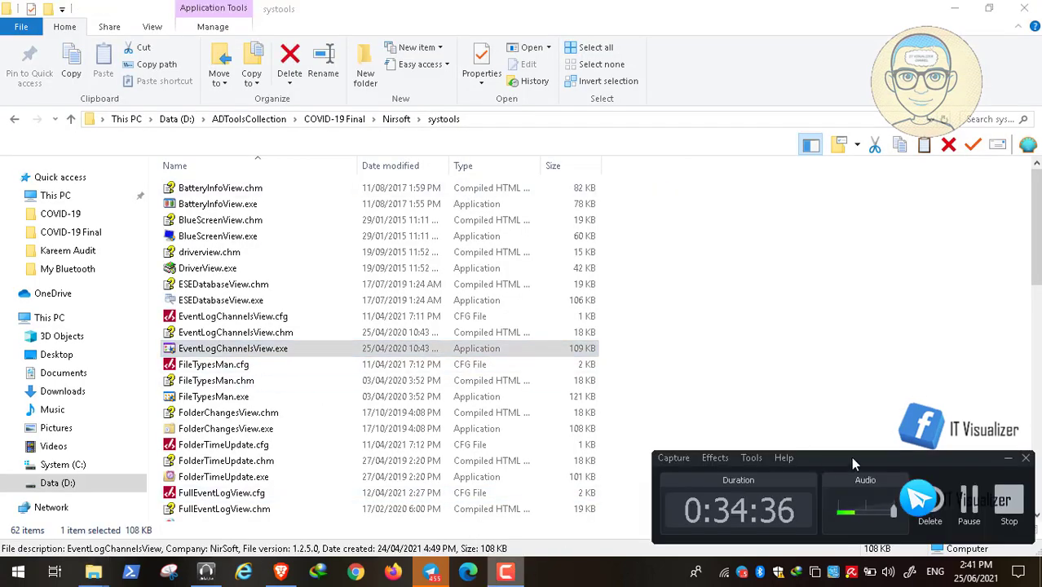
{"action": "left_click", "coordinate": [1008, 463]}
{"action": "left_click", "coordinate": [232, 320]}
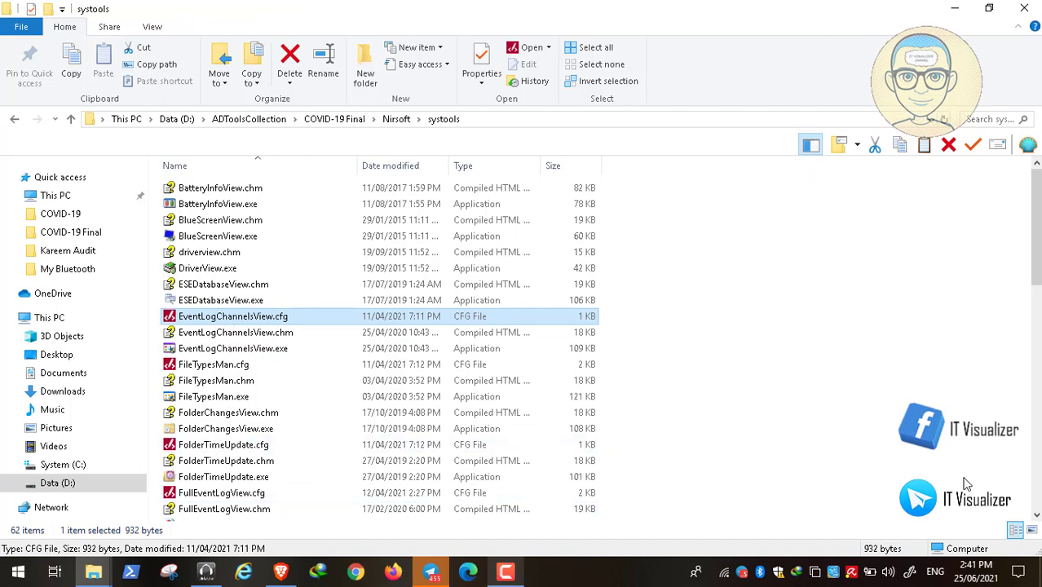
{"action": "left_click", "coordinate": [1036, 516]}
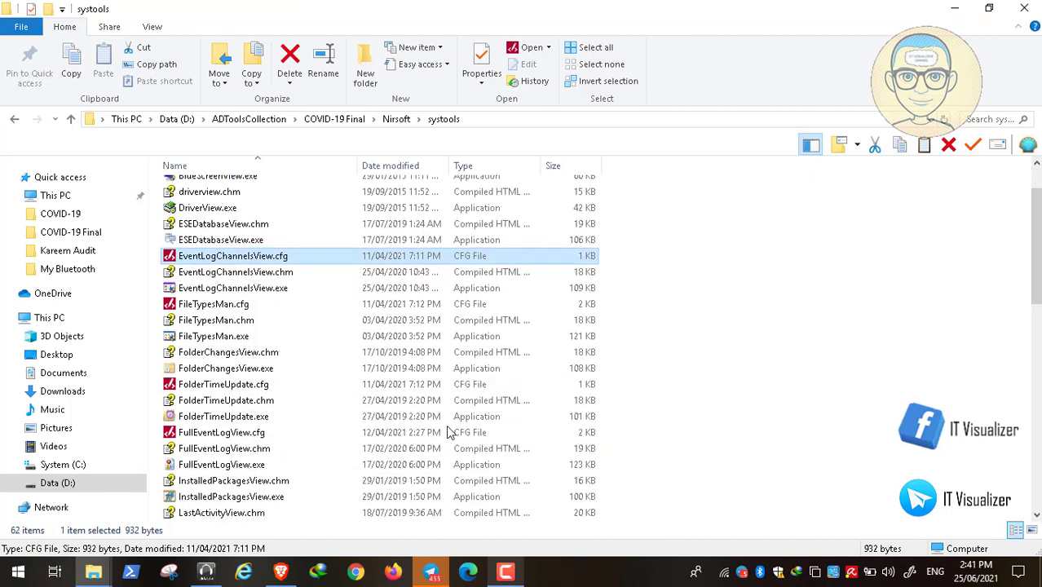
{"action": "left_click", "coordinate": [247, 468]}
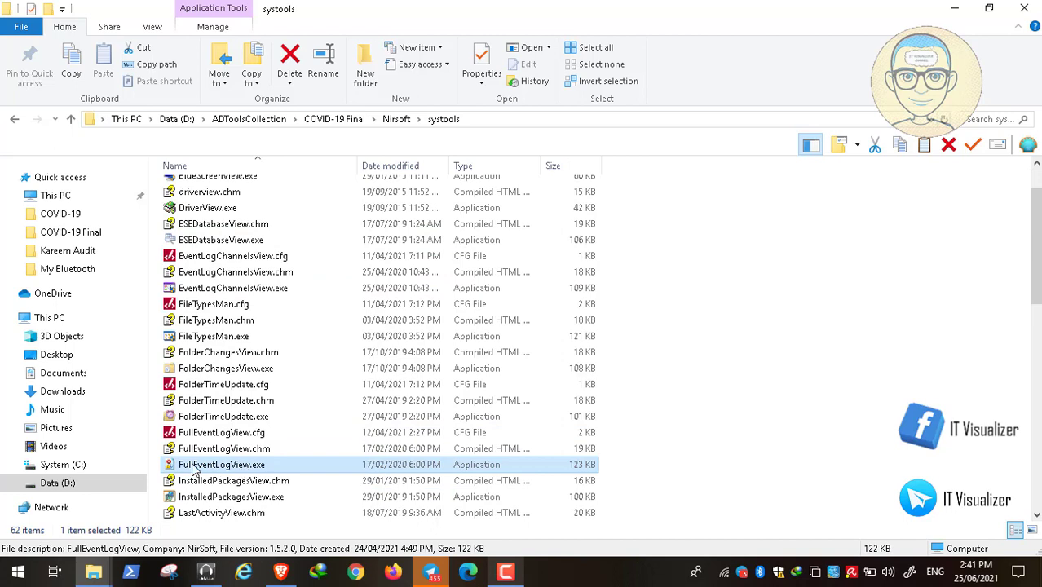
{"action": "double_click", "coordinate": [225, 469]}
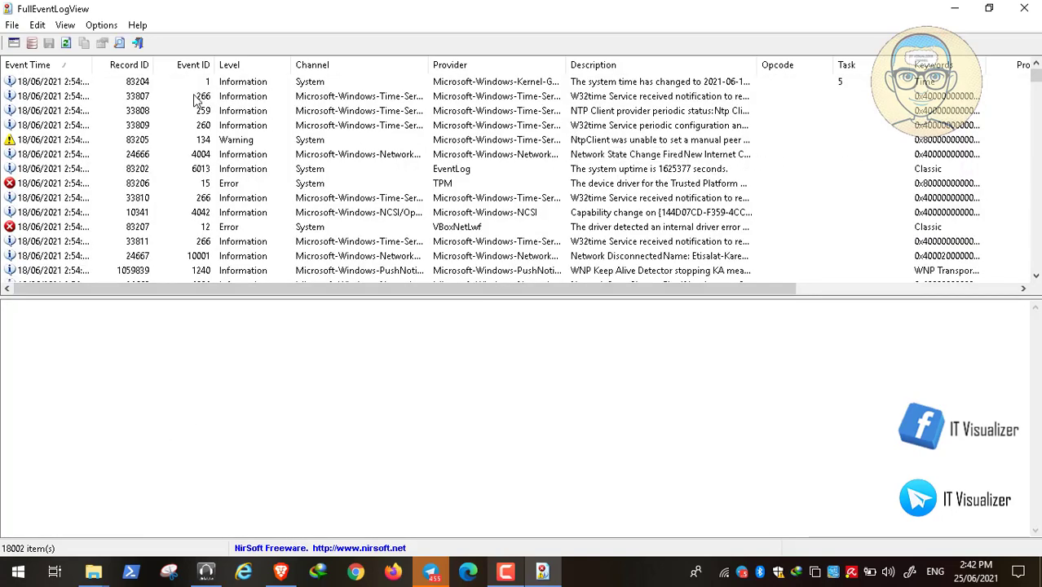
- Examine the descriptions of the first two events in FullEventLogView and review all columns of the event list
{"action": "left_click", "coordinate": [139, 83]}
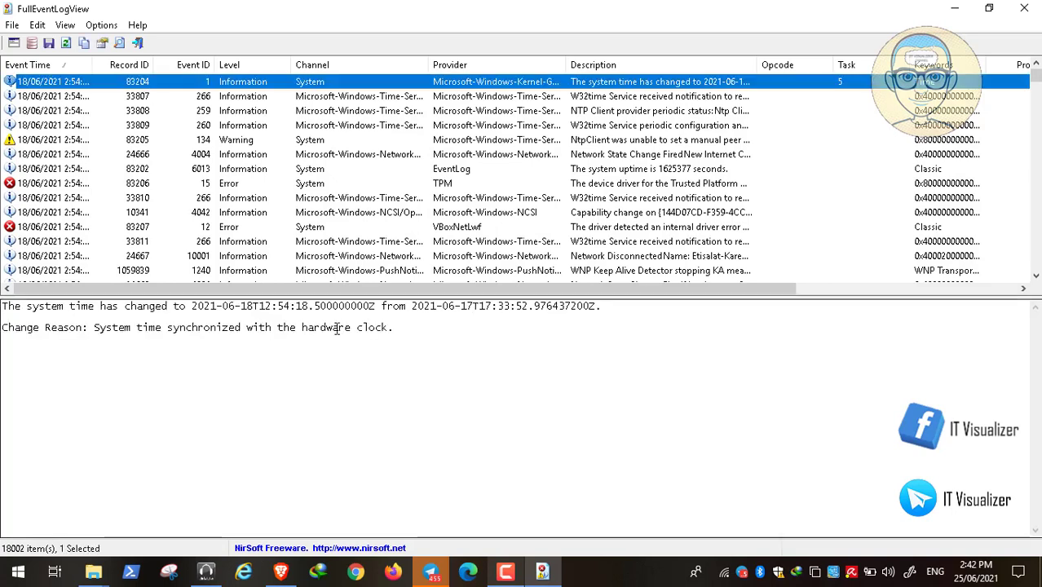
{"action": "left_click", "coordinate": [331, 314]}
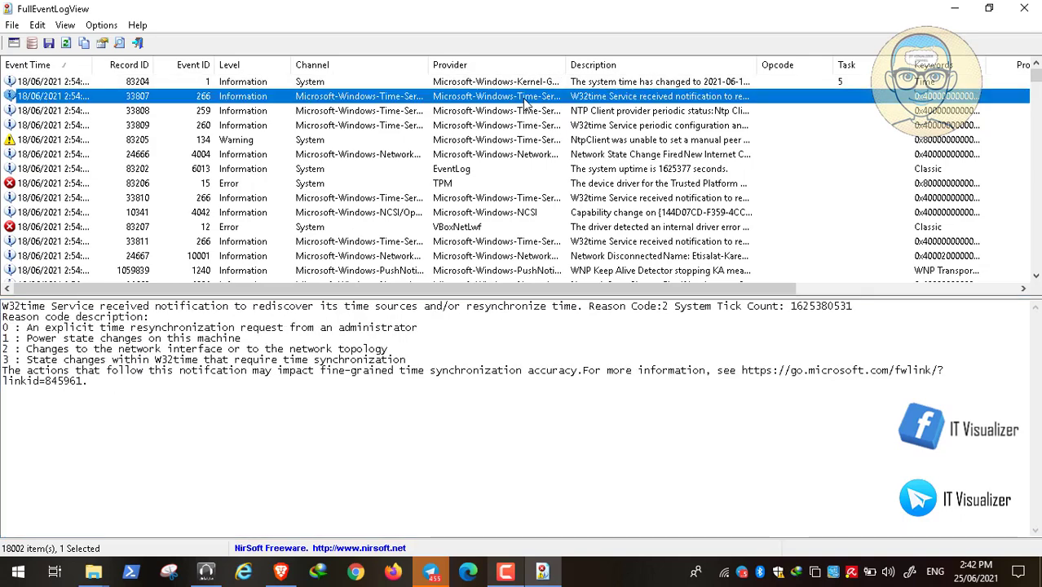
{"action": "left_click", "coordinate": [526, 98]}
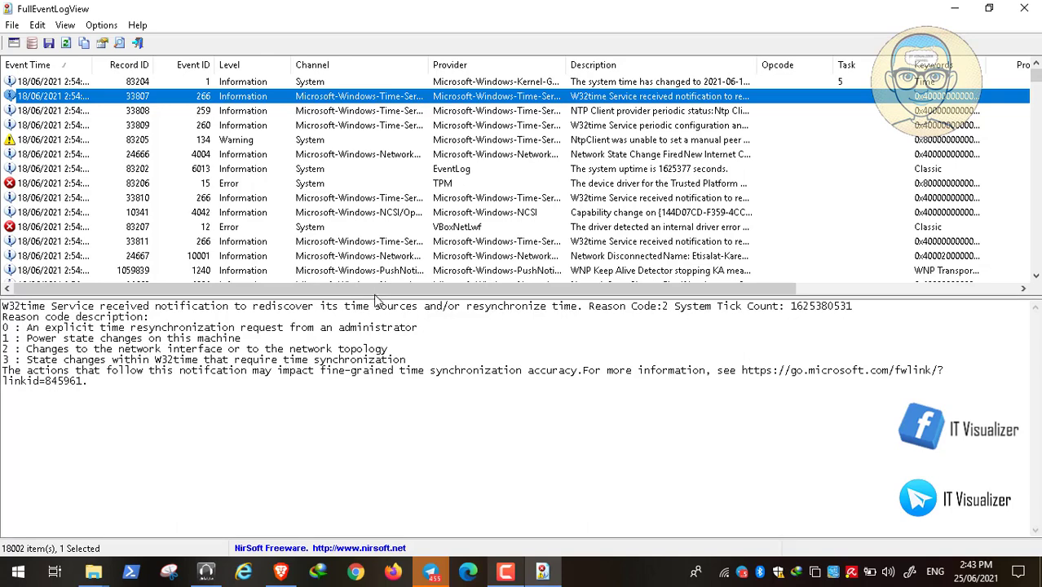
{"action": "left_click_drag", "start_coordinate": [377, 296], "coordinate": [617, 303]}
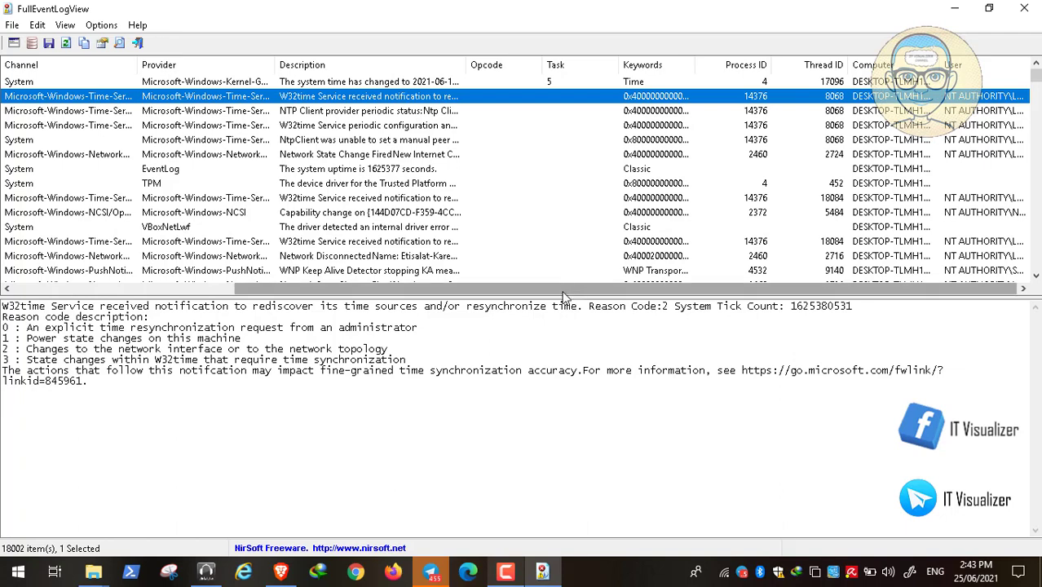
{"action": "left_click_drag", "start_coordinate": [568, 289], "coordinate": [330, 304]}
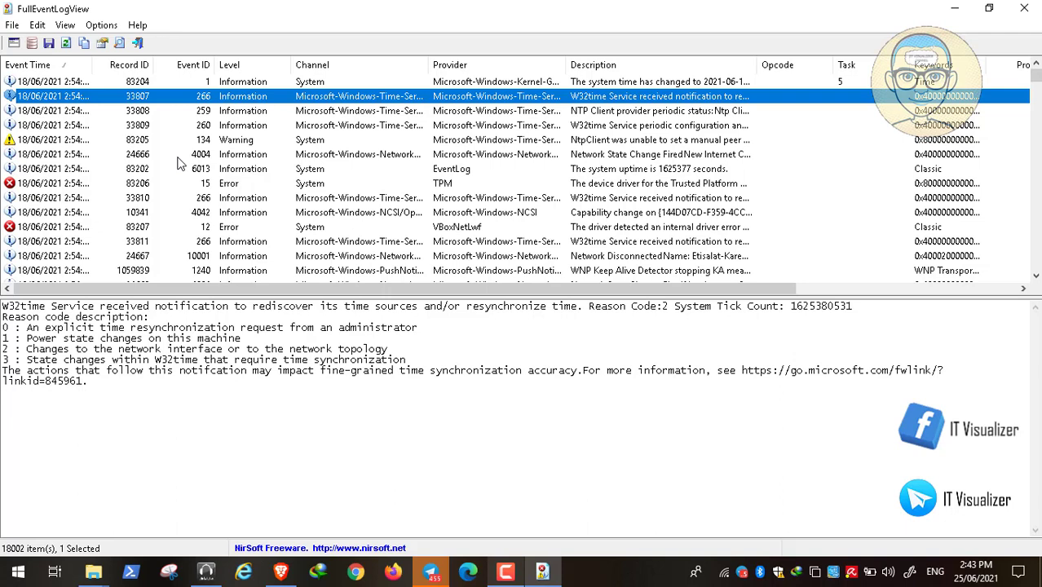
- Review the file types available for saving the selected event, cancel the save, and close FullEventLogView
{"action": "left_click", "coordinate": [13, 27]}
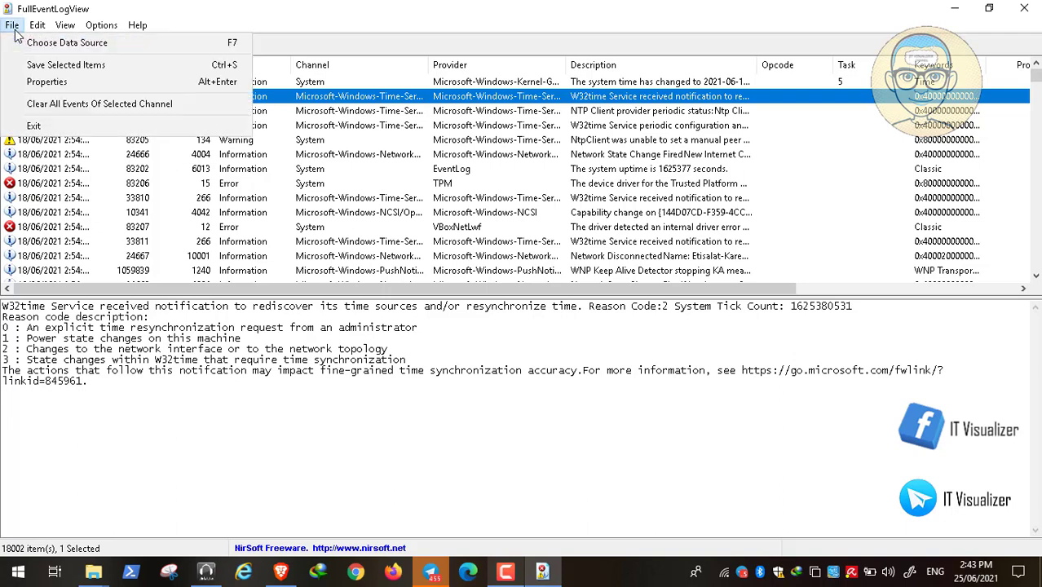
{"action": "left_click", "coordinate": [71, 68]}
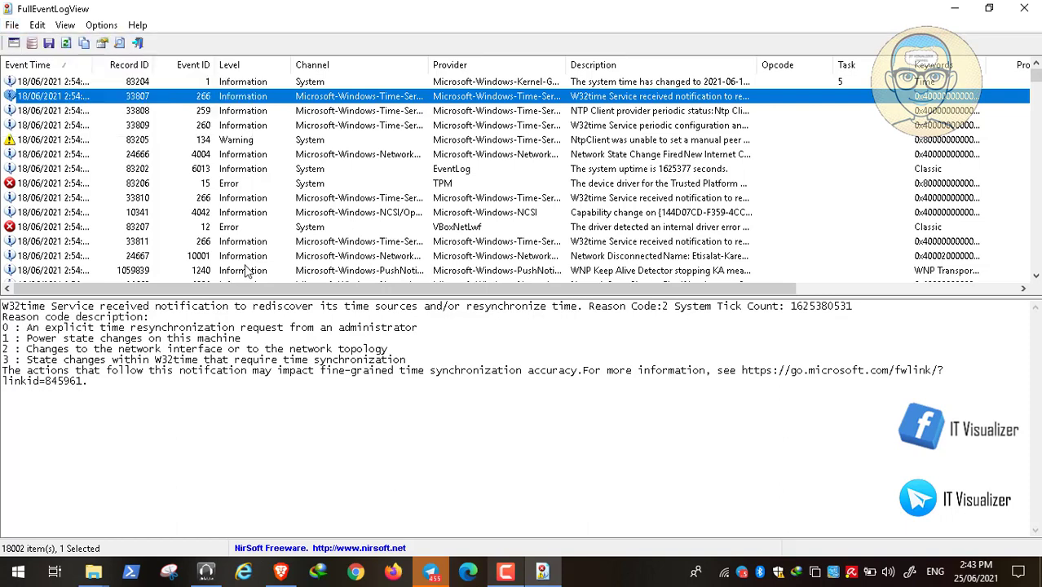
{"action": "left_click", "coordinate": [328, 340]}
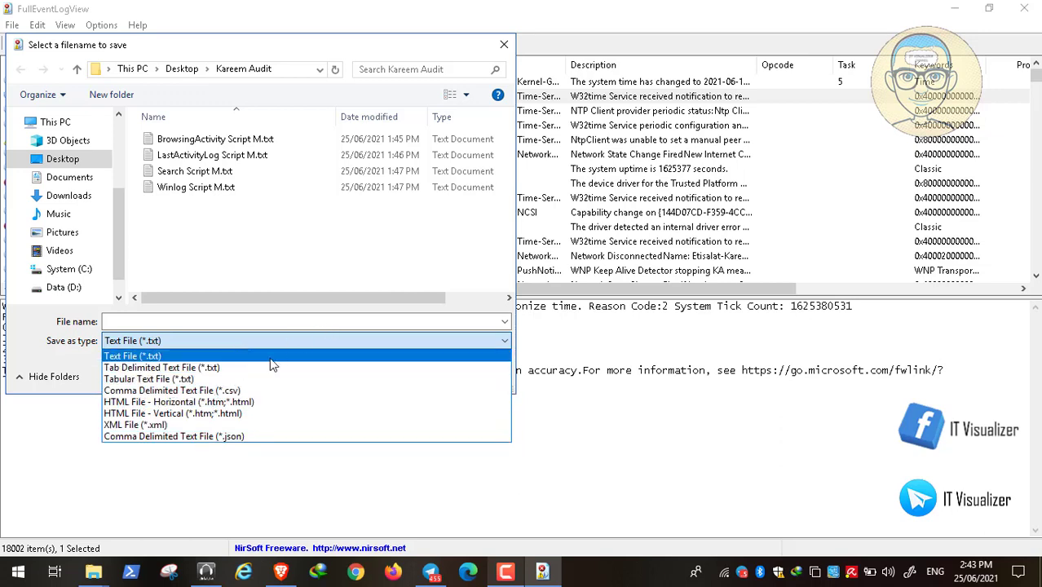
{"action": "left_click", "coordinate": [610, 303]}
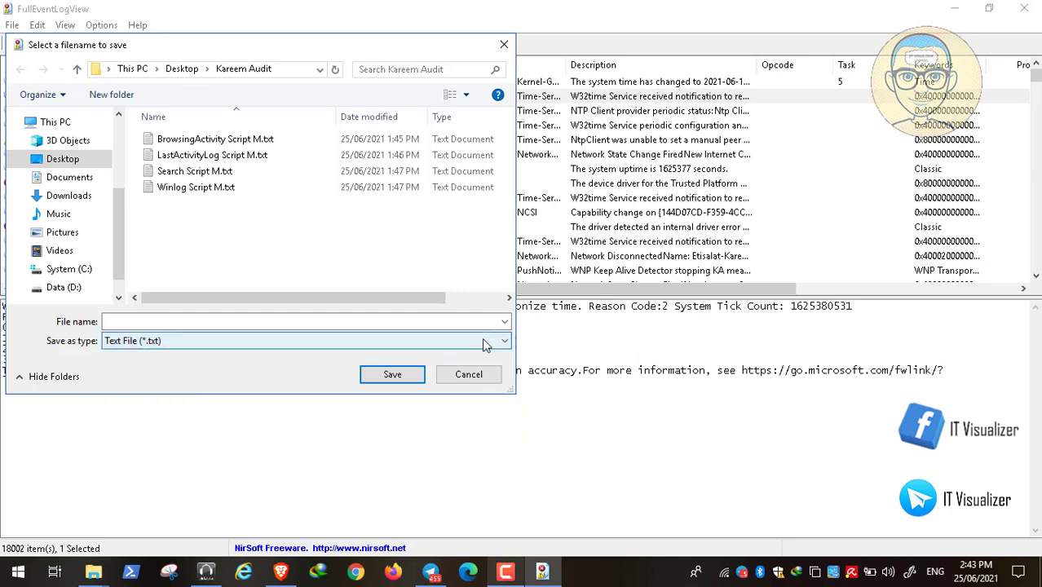
{"action": "left_click", "coordinate": [468, 374]}
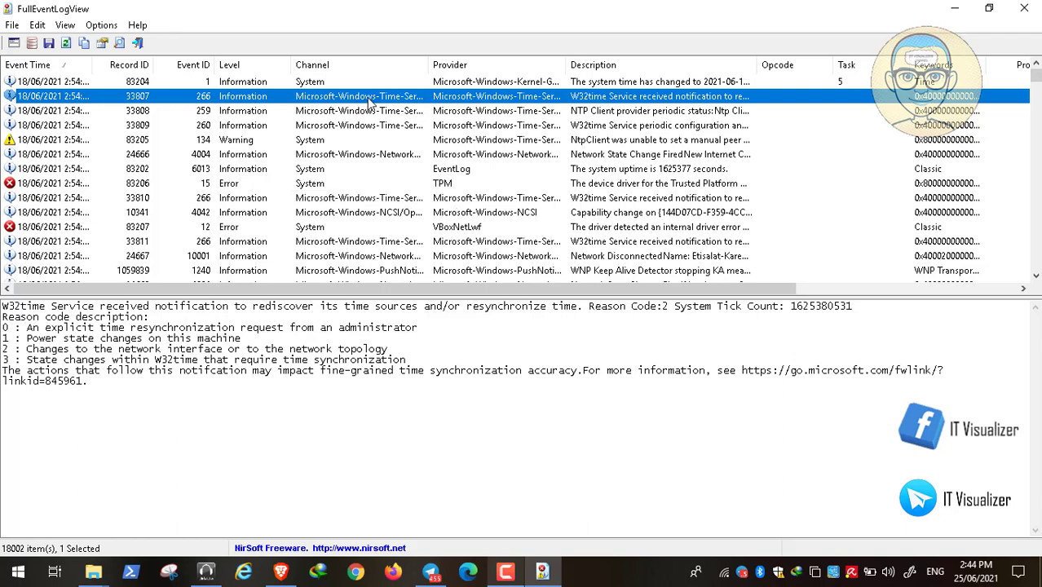
{"action": "left_click", "coordinate": [1022, 9]}
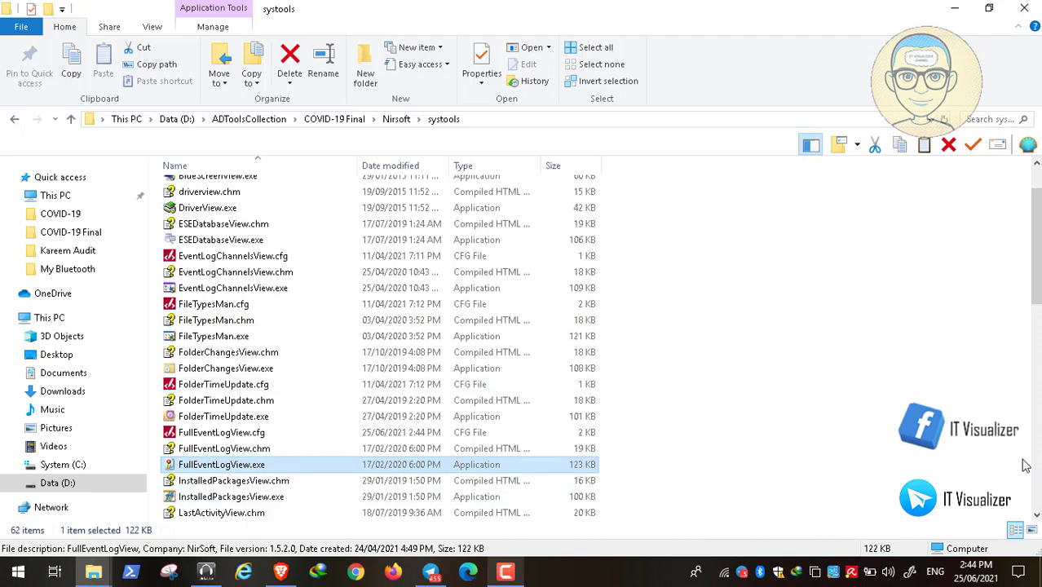
- Launch WinLogOnView.exe from the systools folder, maximize it, and sort the logon records by Logon Time to select the latest one
{"action": "left_click", "coordinate": [1034, 503]}
{"action": "left_click", "coordinate": [1033, 503]}
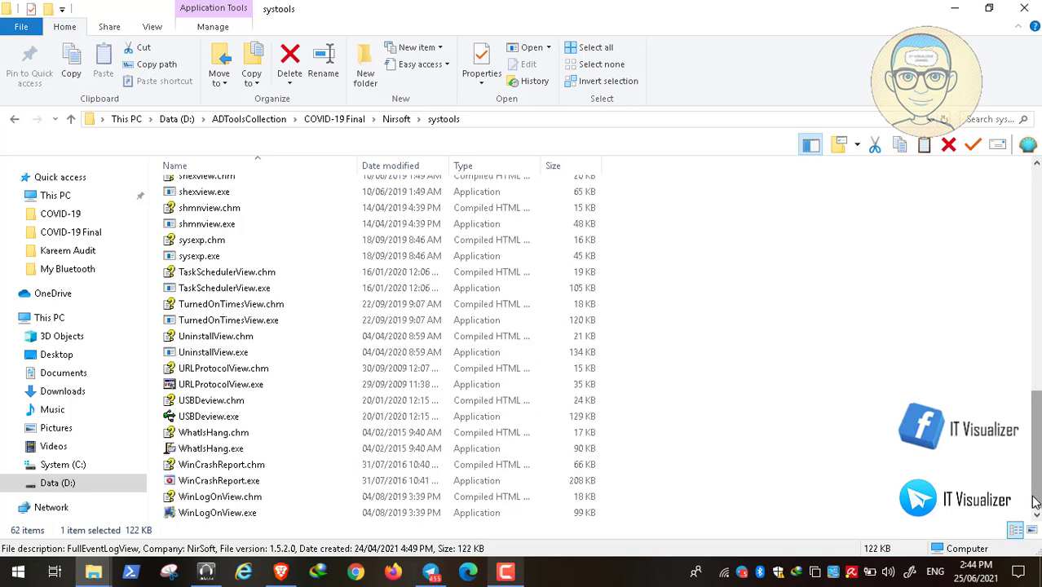
{"action": "left_click", "coordinate": [231, 515]}
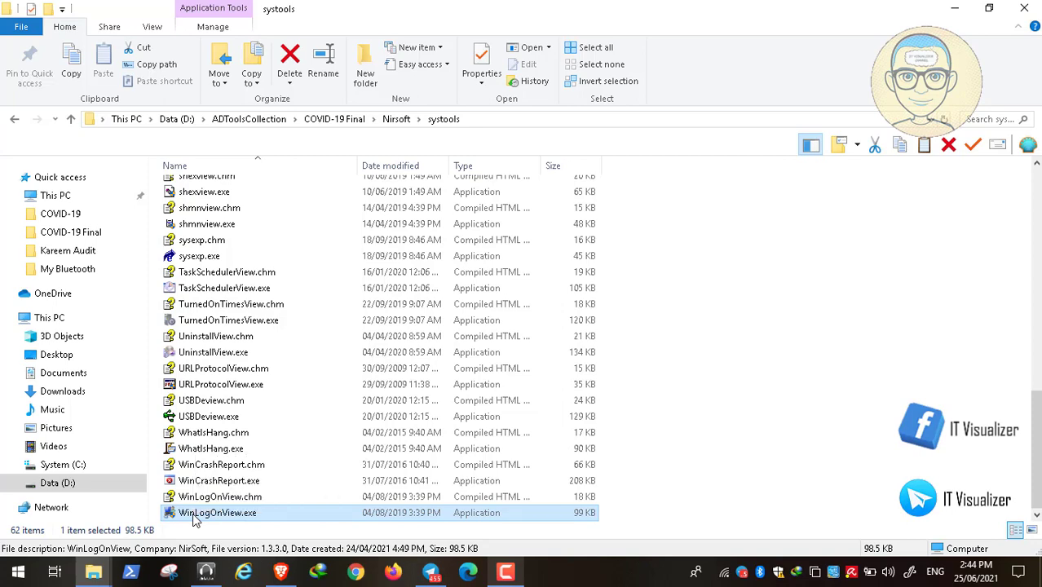
{"action": "double_click", "coordinate": [195, 520]}
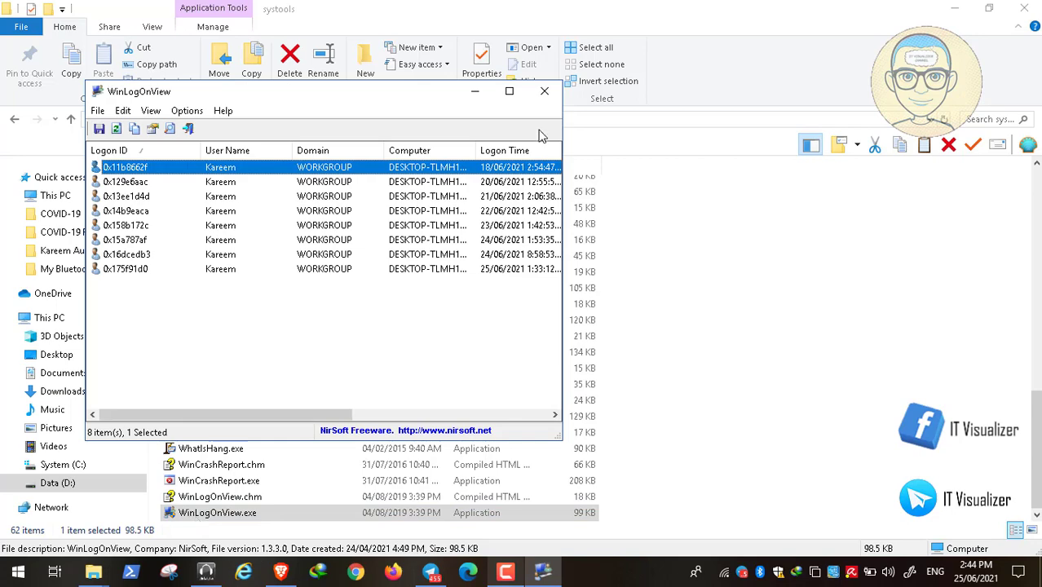
{"action": "left_click", "coordinate": [510, 92]}
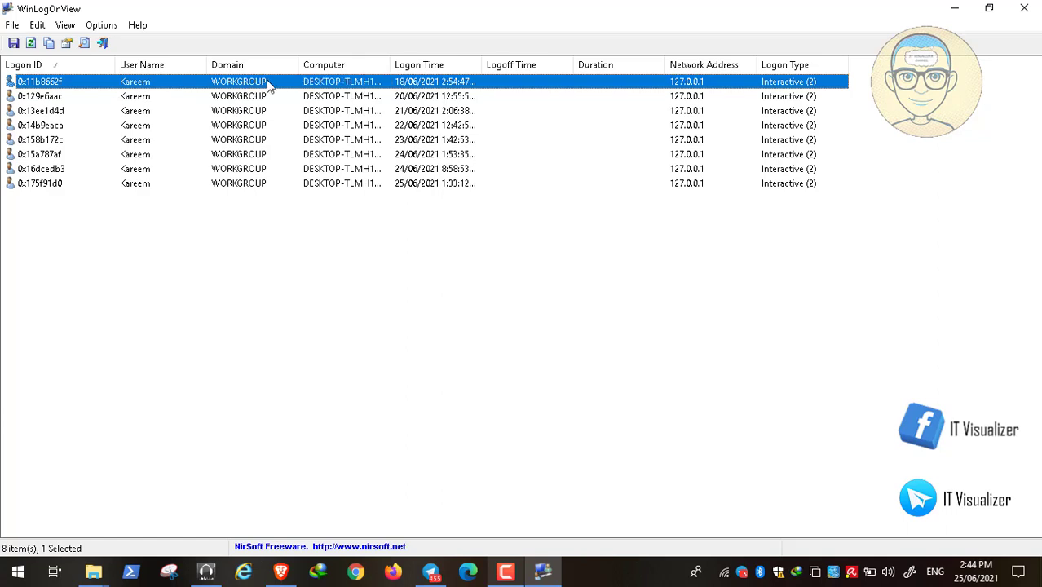
{"action": "left_click", "coordinate": [424, 66]}
{"action": "left_click", "coordinate": [57, 184]}
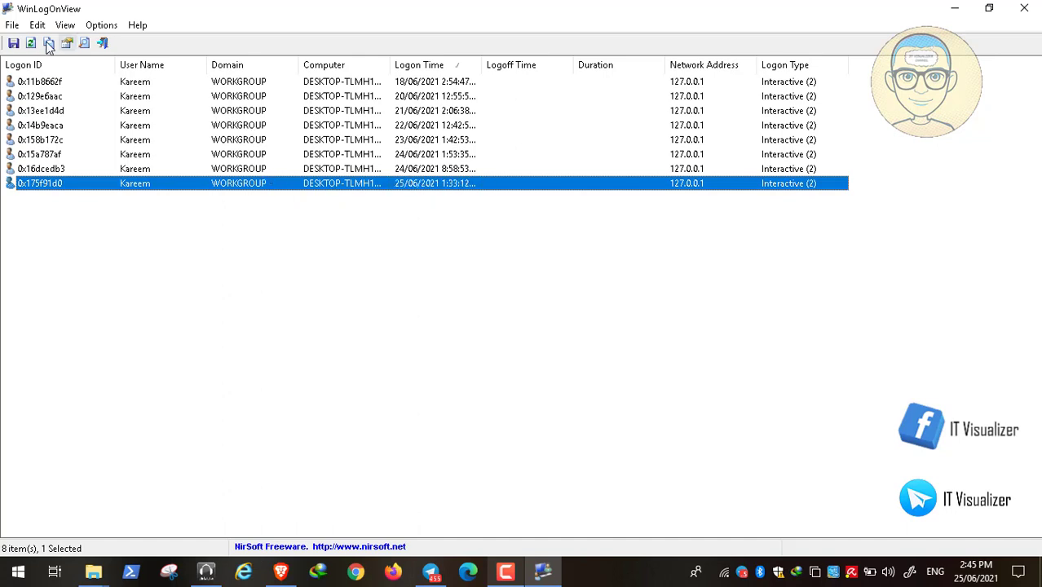
- Open the save dialog for all logon records, cancel it, and close WinLogOnView
{"action": "left_click", "coordinate": [13, 28]}
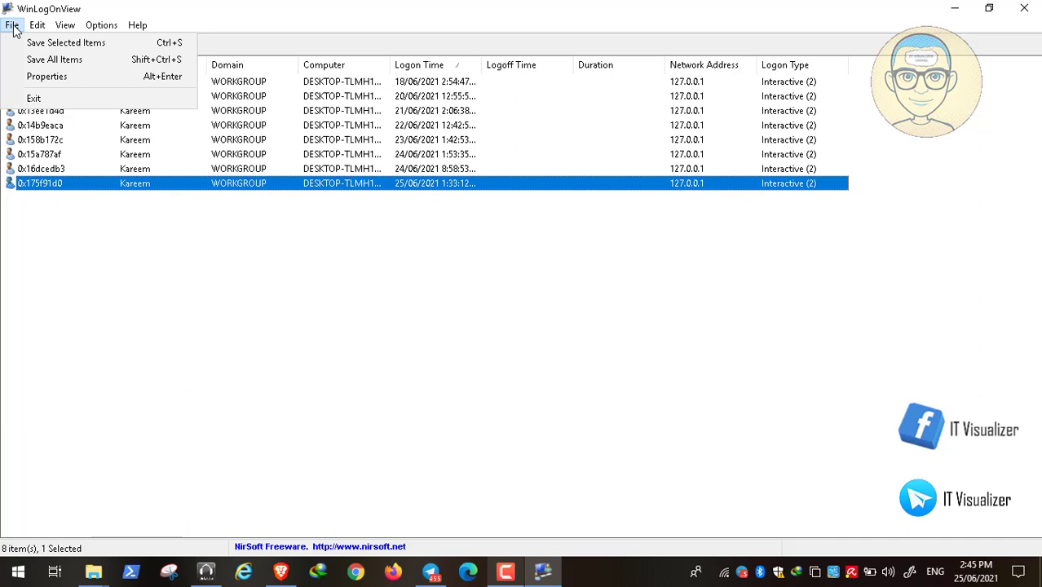
{"action": "left_click", "coordinate": [49, 61]}
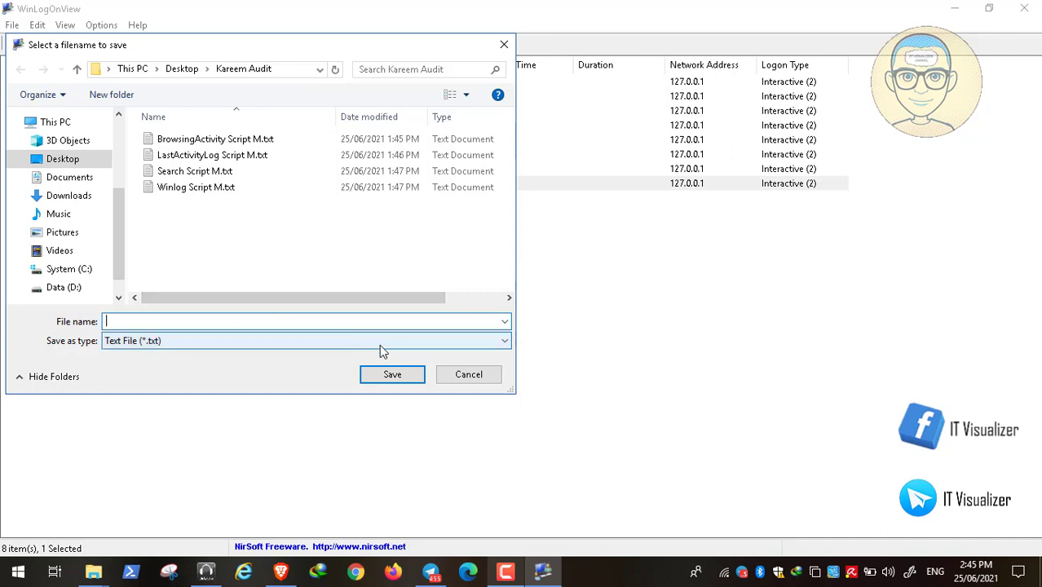
{"action": "left_click", "coordinate": [458, 378]}
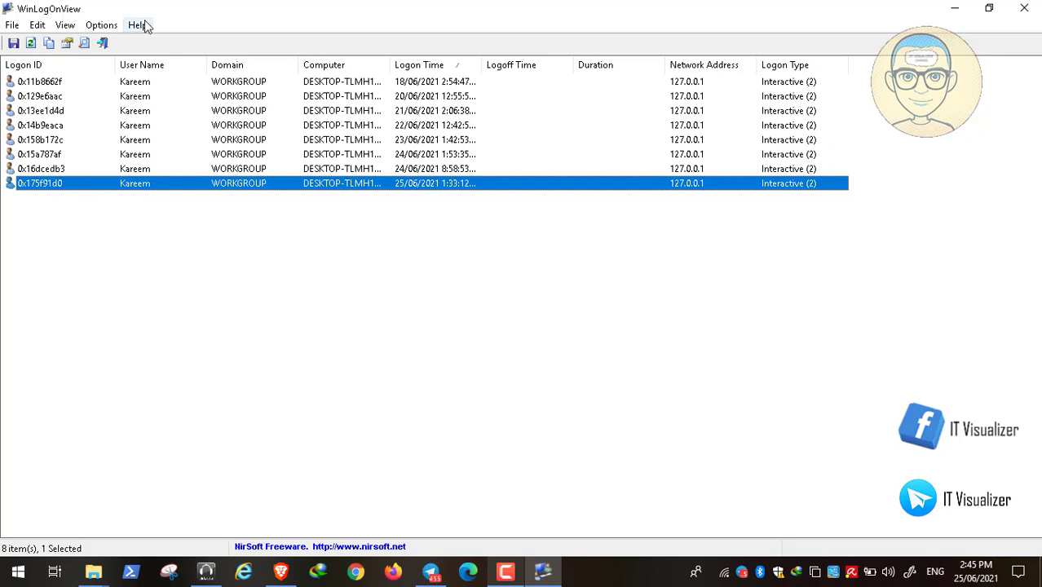
{"action": "left_click", "coordinate": [1024, 10]}
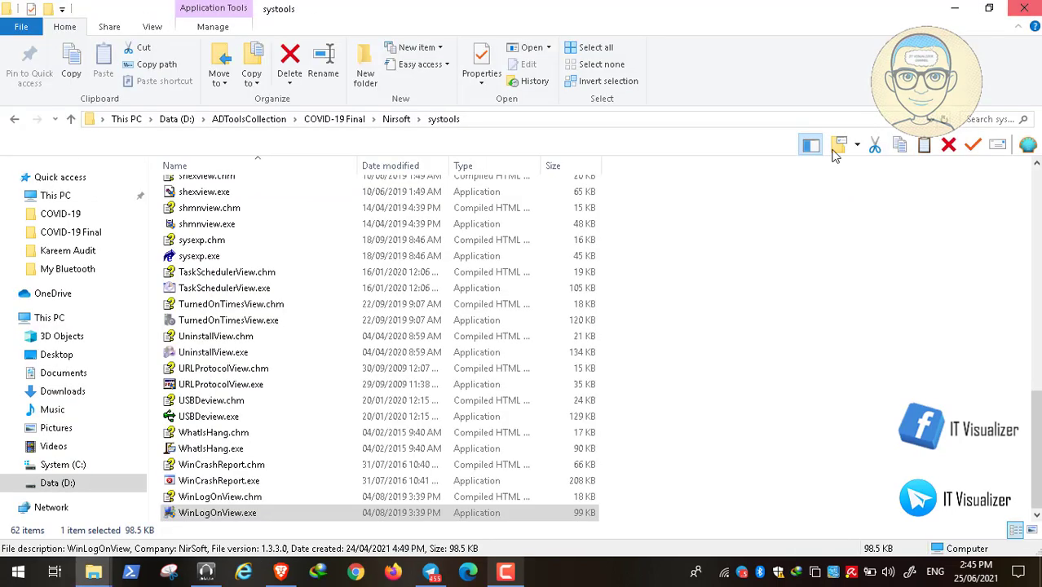
- Launch BrowsingHistoryView.exe from the brtools folder inside the Nirsoft folder
{"action": "scroll", "coordinate": [1039, 185], "scroll_direction": "up", "scroll_amount": 10}
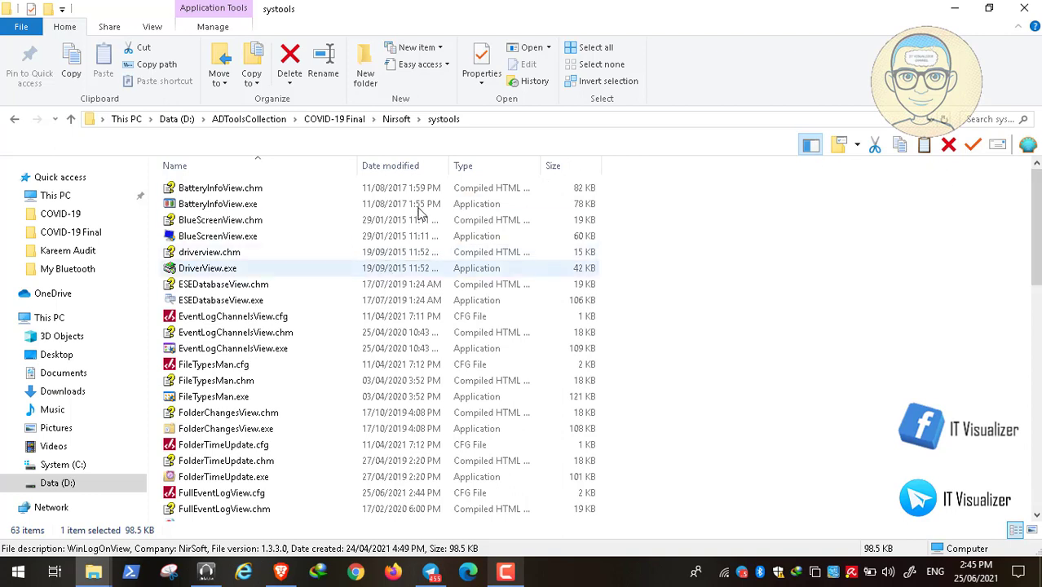
{"action": "left_click", "coordinate": [397, 120]}
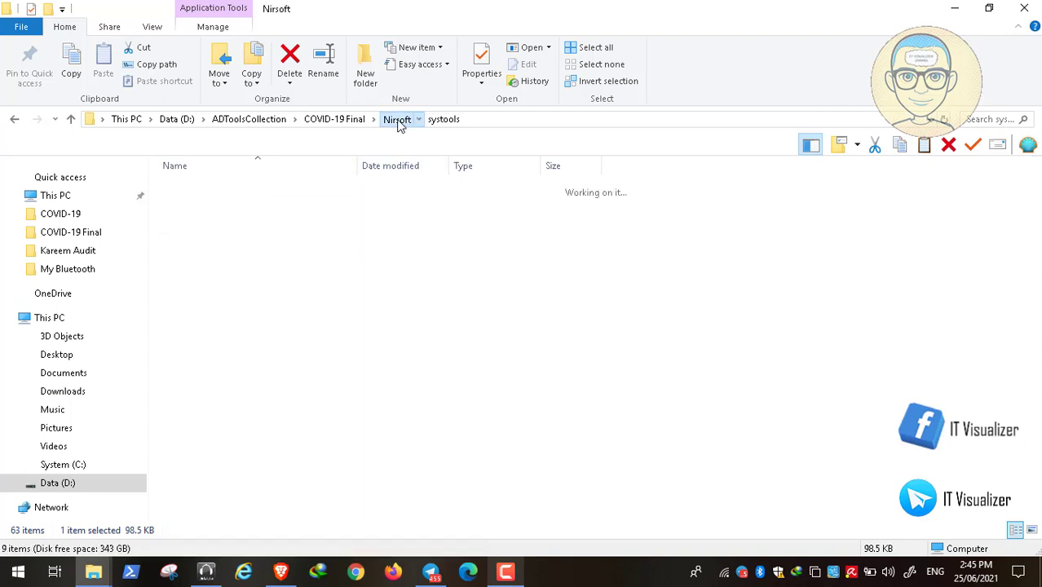
{"action": "double_click", "coordinate": [194, 189]}
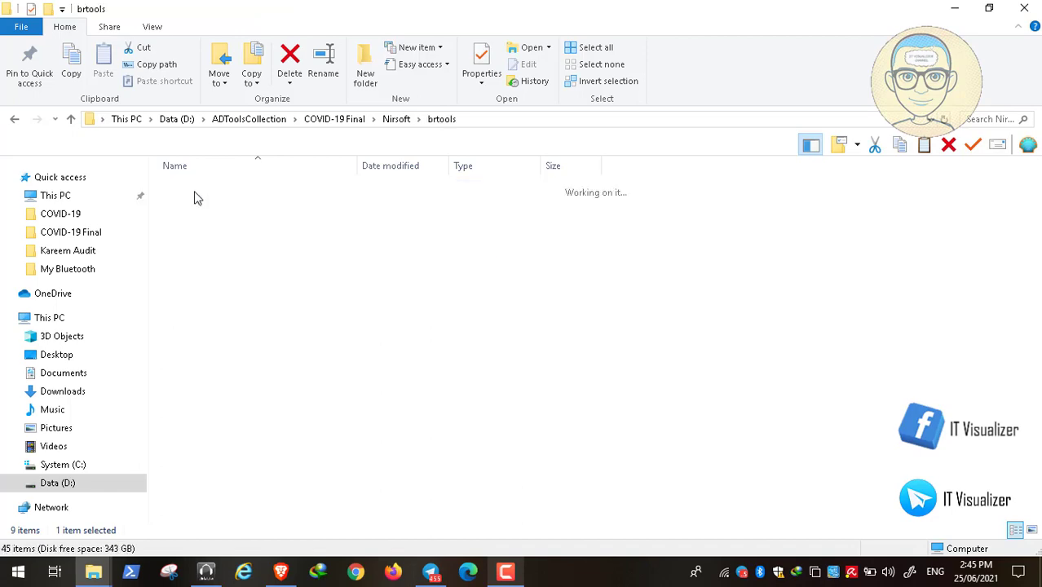
{"action": "left_click", "coordinate": [244, 226]}
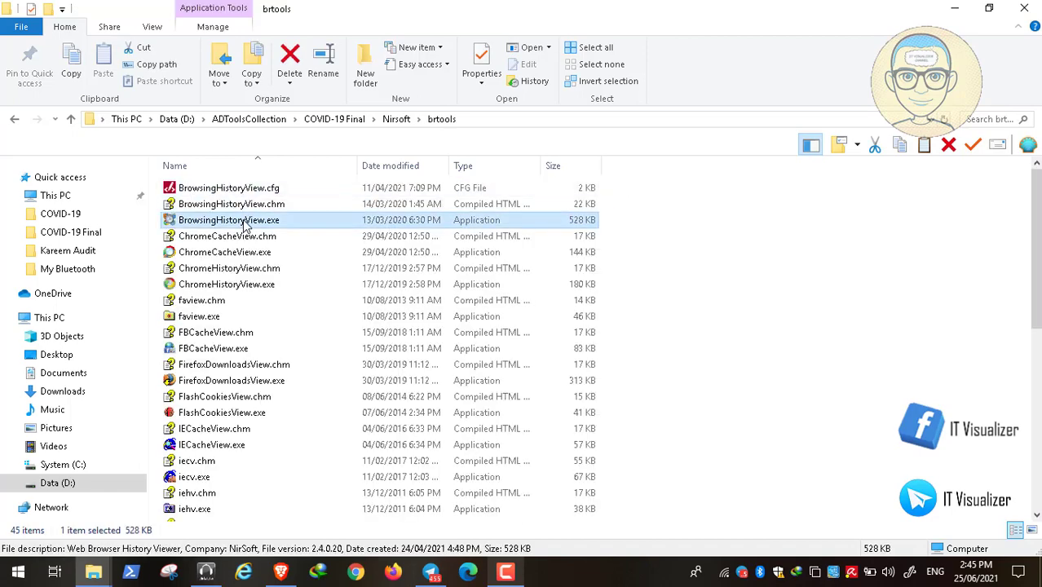
{"action": "double_click", "coordinate": [244, 226]}
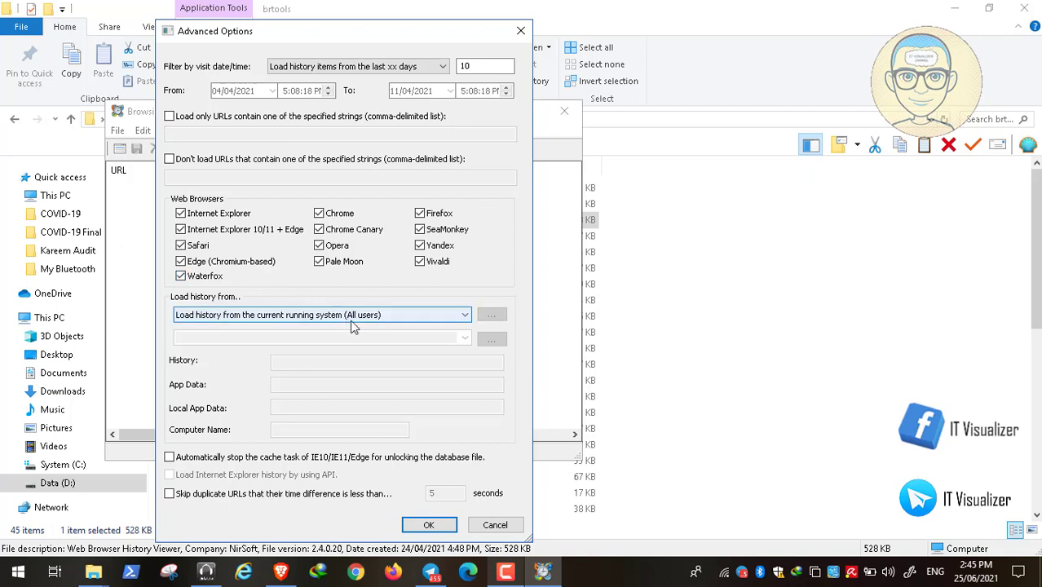
{"action": "left_click", "coordinate": [426, 524]}
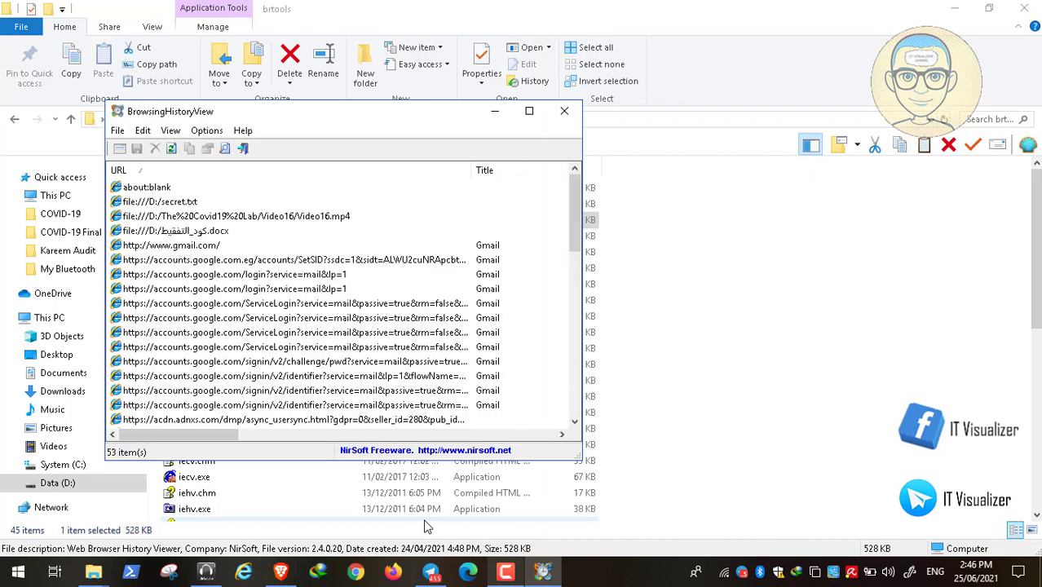
{"action": "left_click", "coordinate": [530, 111]}
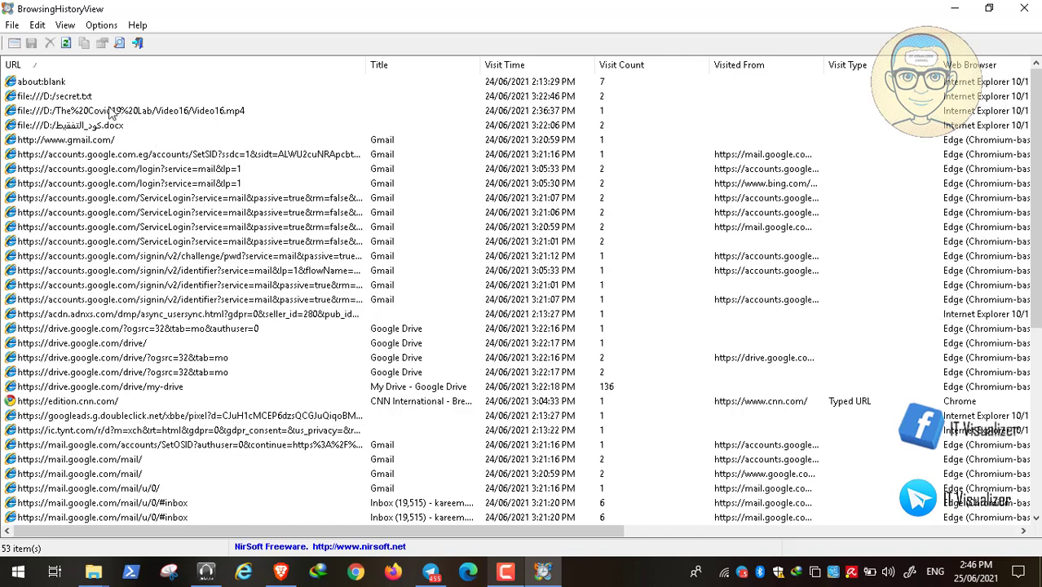
{"action": "left_click", "coordinate": [81, 98]}
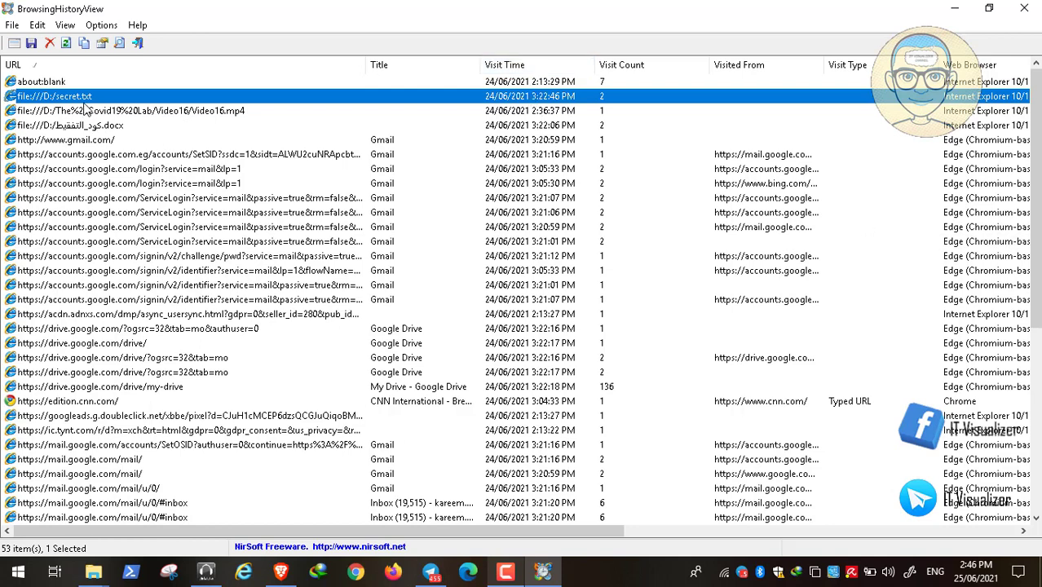
{"action": "left_click", "coordinate": [97, 143]}
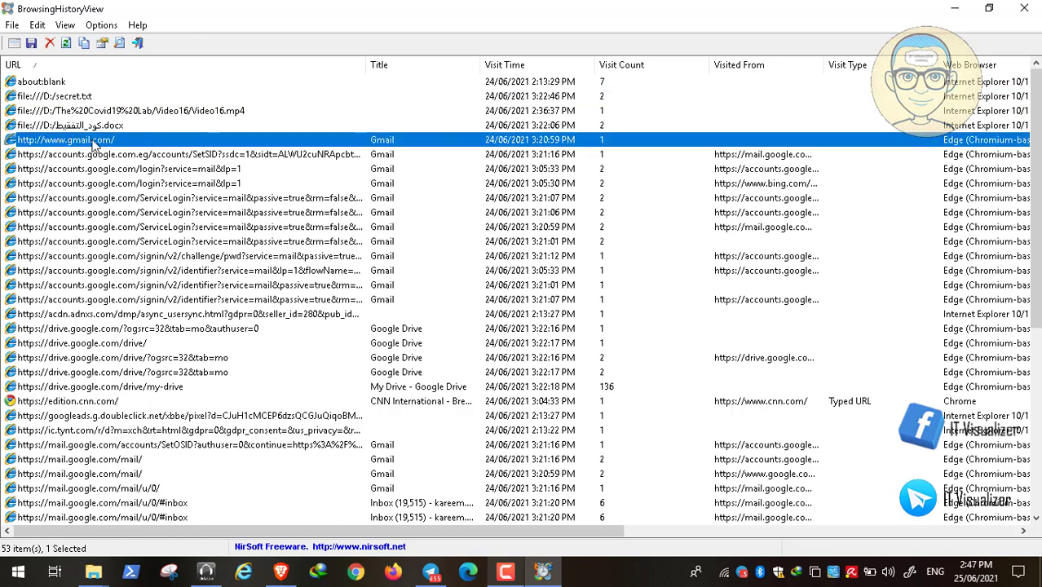
- Select the .docx file entry, widen the Web Browser column, and examine the history columns through to History File
{"action": "left_click", "coordinate": [599, 127]}
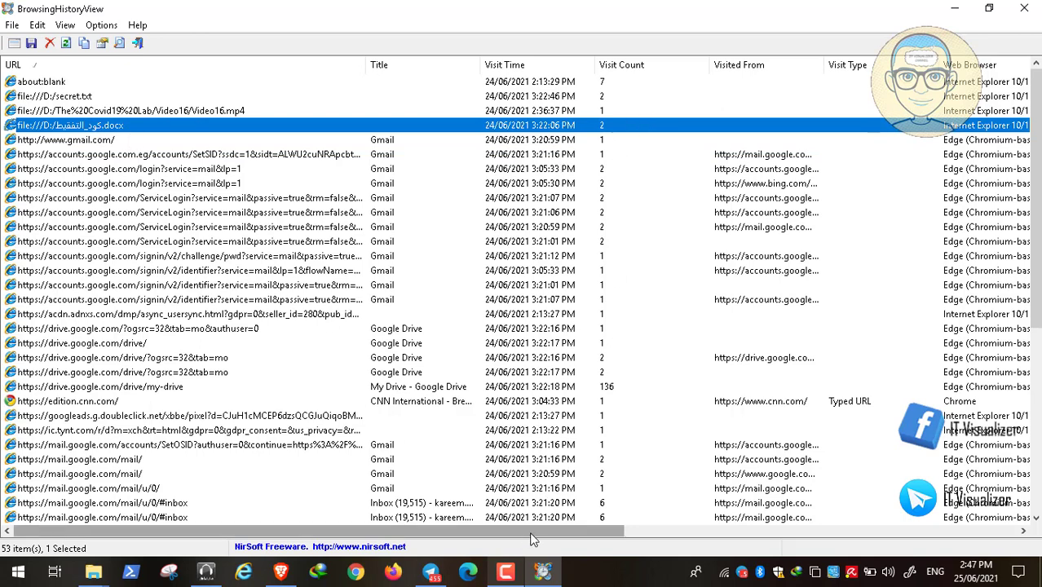
{"action": "left_click_drag", "start_coordinate": [531, 539], "coordinate": [728, 537]}
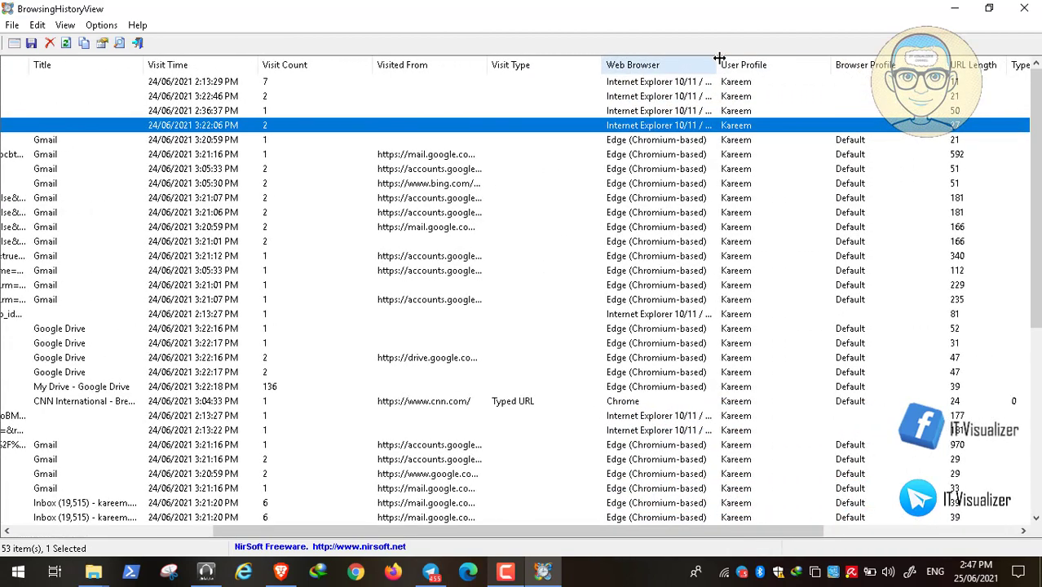
{"action": "left_click_drag", "start_coordinate": [717, 62], "coordinate": [814, 62]}
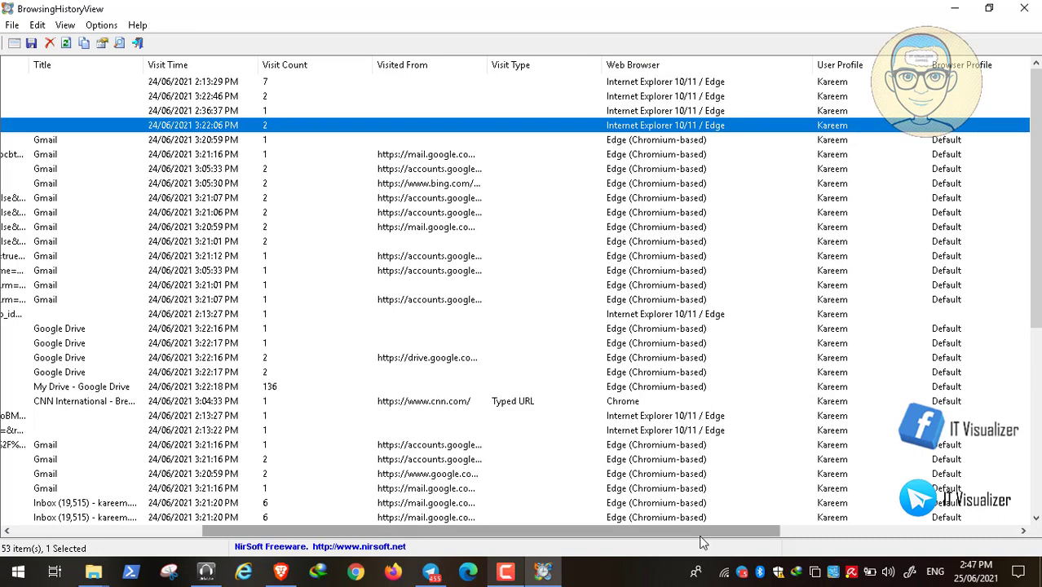
{"action": "left_click_drag", "start_coordinate": [705, 538], "coordinate": [917, 552]}
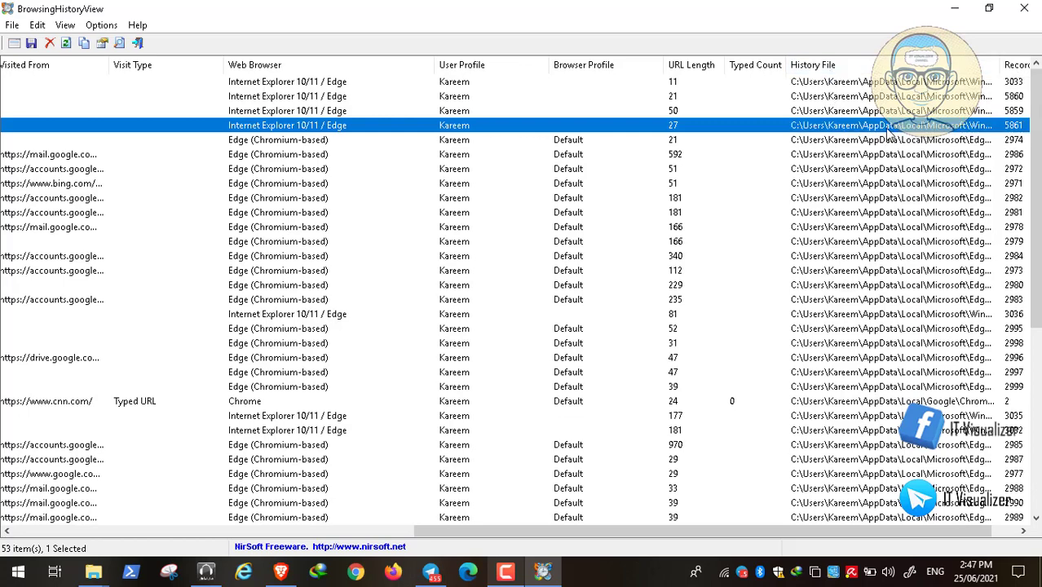
{"action": "left_click", "coordinate": [220, 532]}
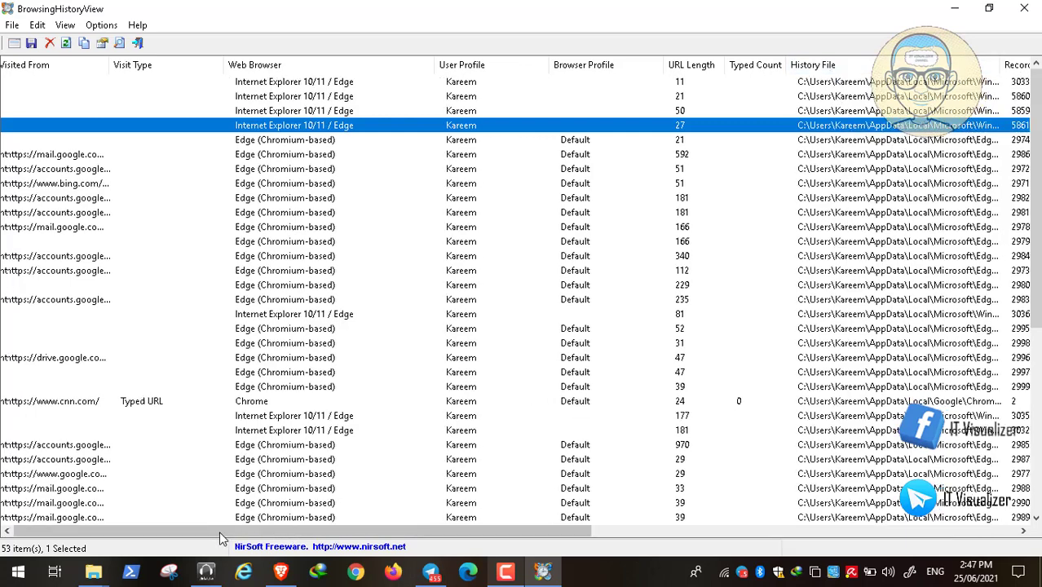
{"action": "left_click", "coordinate": [219, 530]}
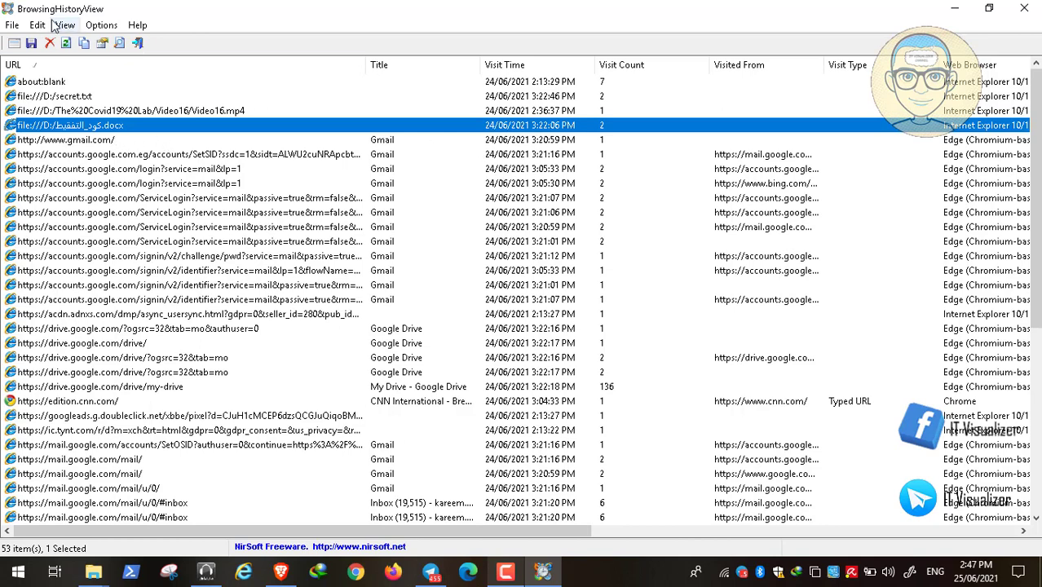
- Open the save dialog for the selected history record, cancel it, and close BrowsingHistoryView
{"action": "left_click", "coordinate": [12, 25]}
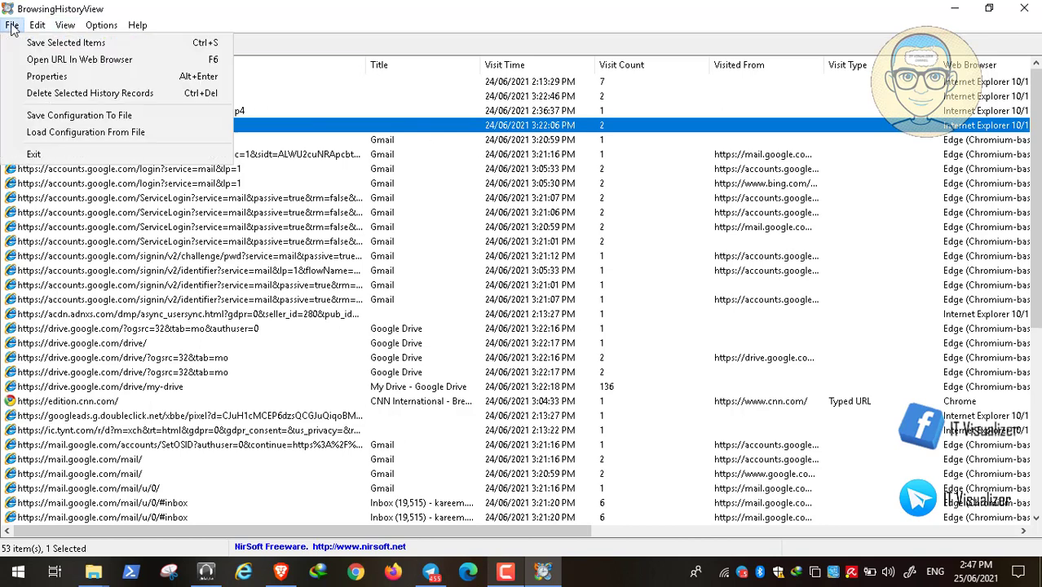
{"action": "left_click", "coordinate": [68, 48]}
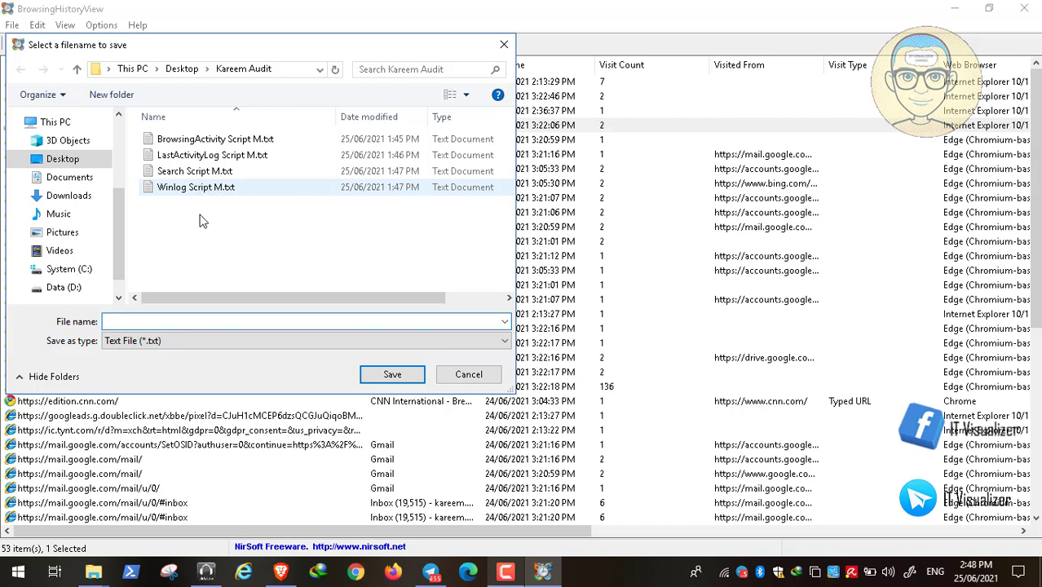
{"action": "left_click", "coordinate": [482, 379]}
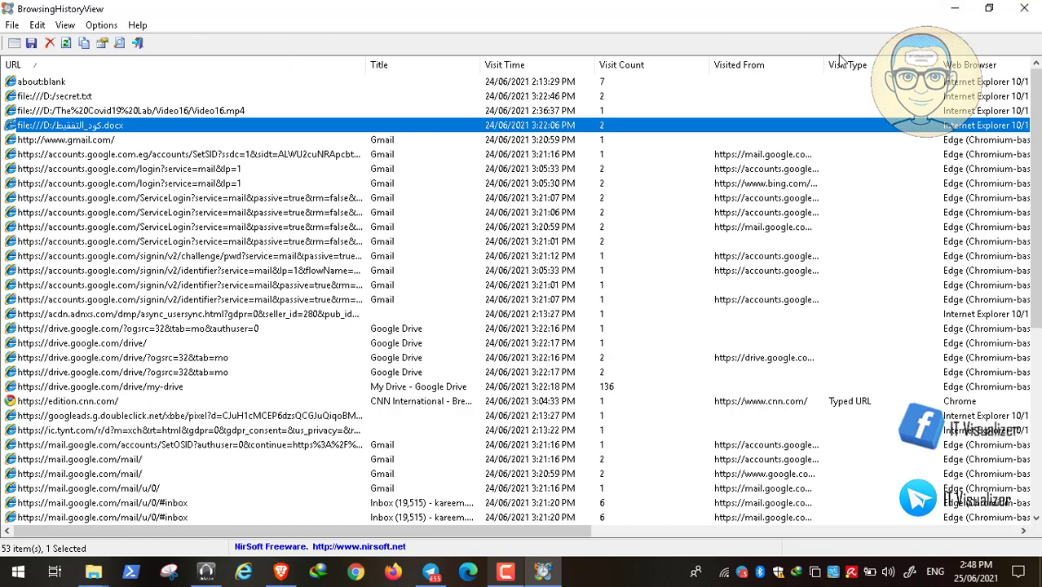
{"action": "left_click", "coordinate": [1023, 9]}
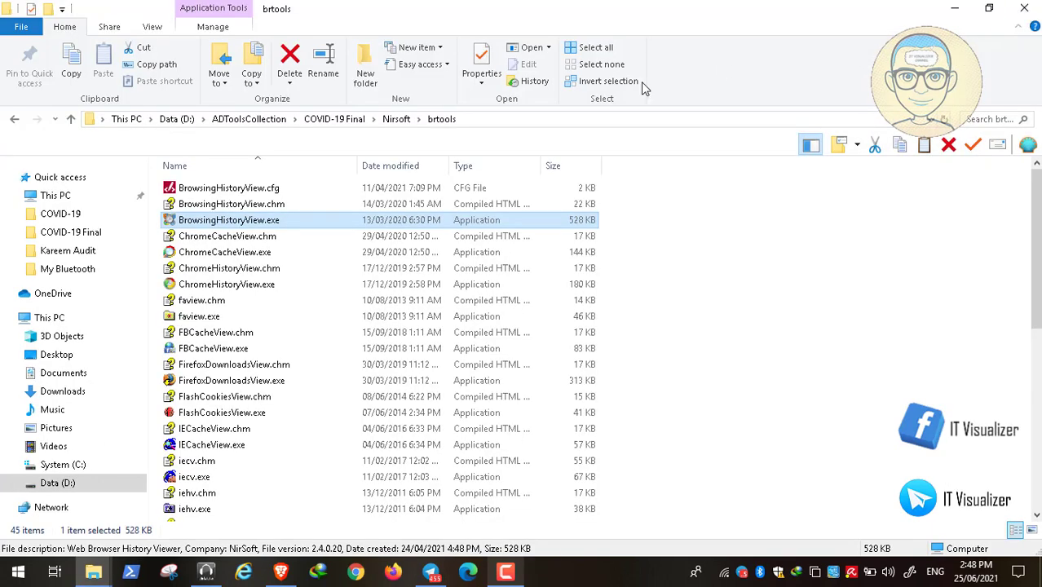
- Launch LastActivityView.exe from the systools folder inside the Nirsoft folder and maximize its window
{"action": "left_click", "coordinate": [390, 122]}
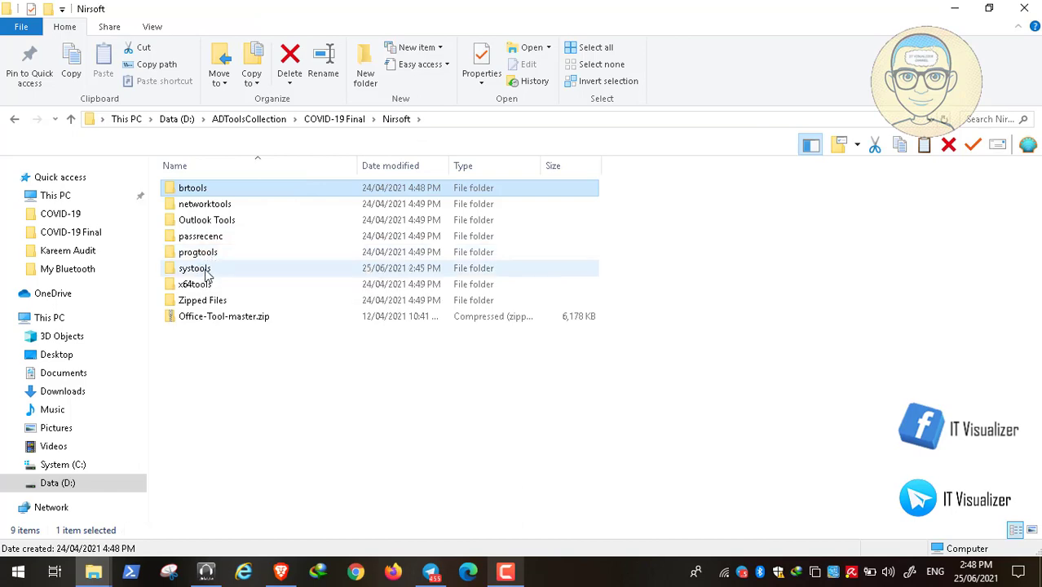
{"action": "double_click", "coordinate": [203, 273]}
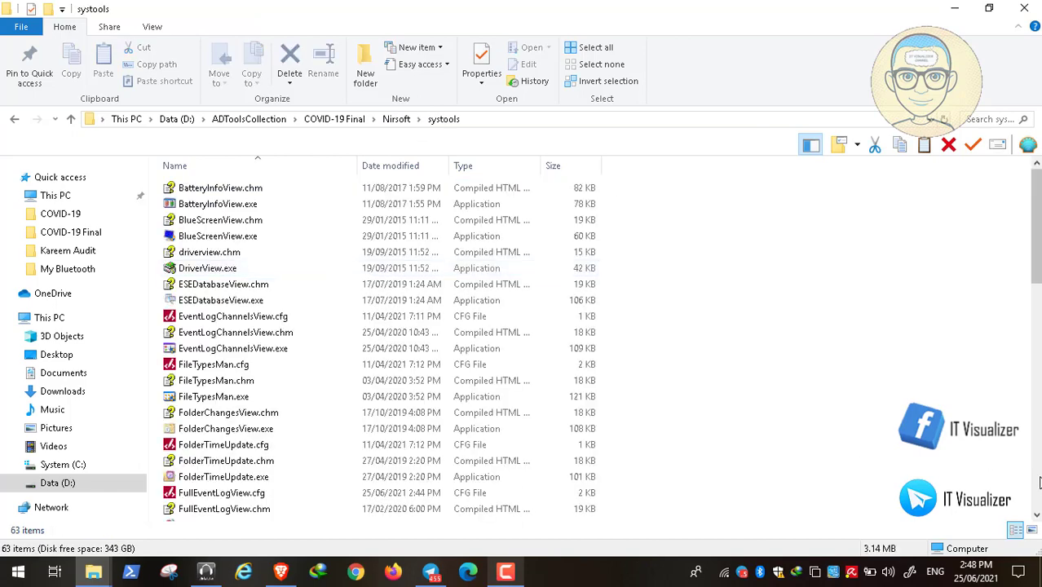
{"action": "scroll", "coordinate": [1036, 483], "scroll_direction": "down", "scroll_amount": 14}
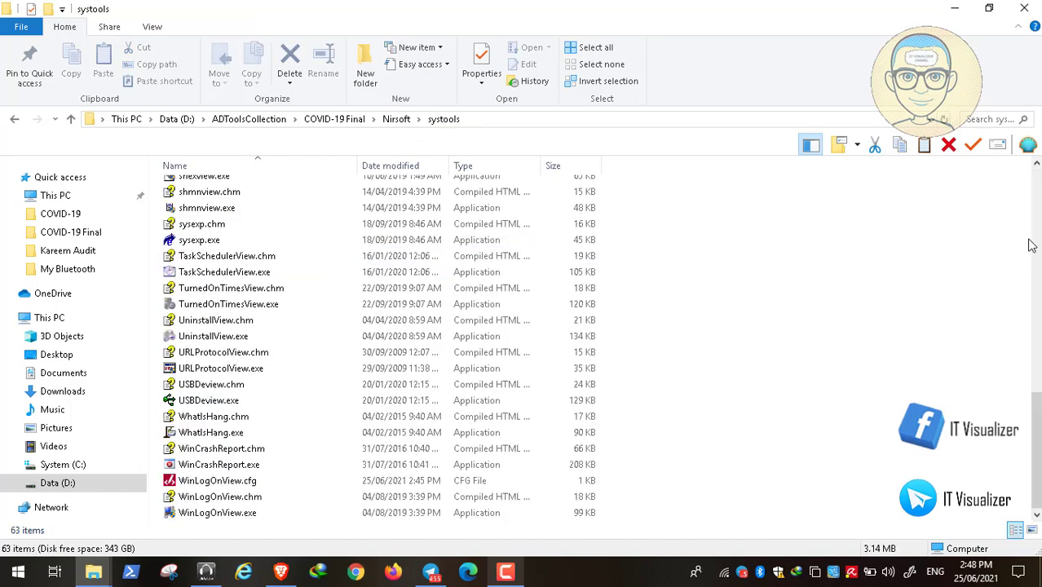
{"action": "left_click", "coordinate": [1036, 166]}
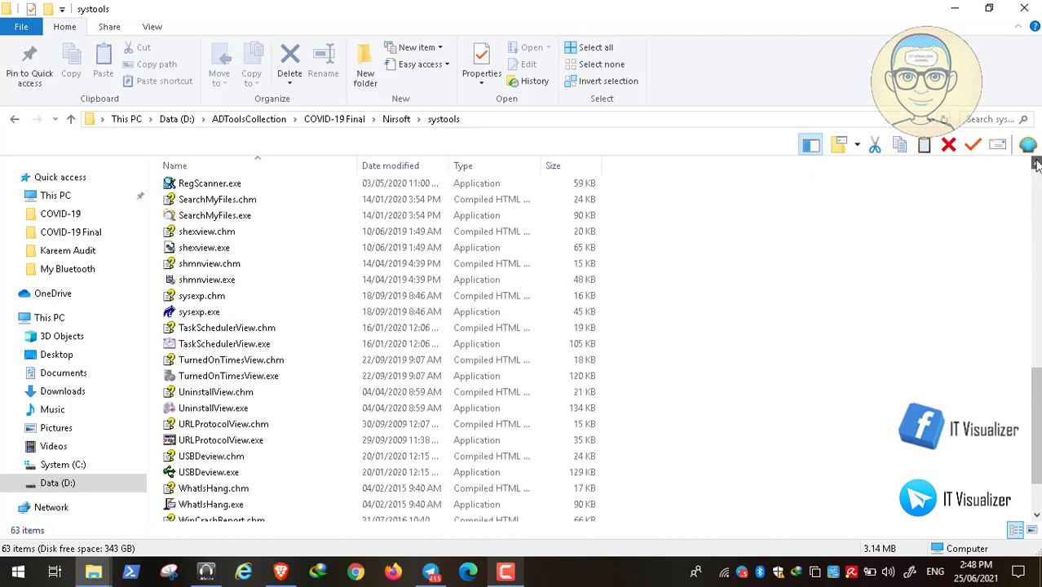
{"action": "left_click", "coordinate": [1037, 165]}
{"action": "left_click", "coordinate": [1037, 165]}
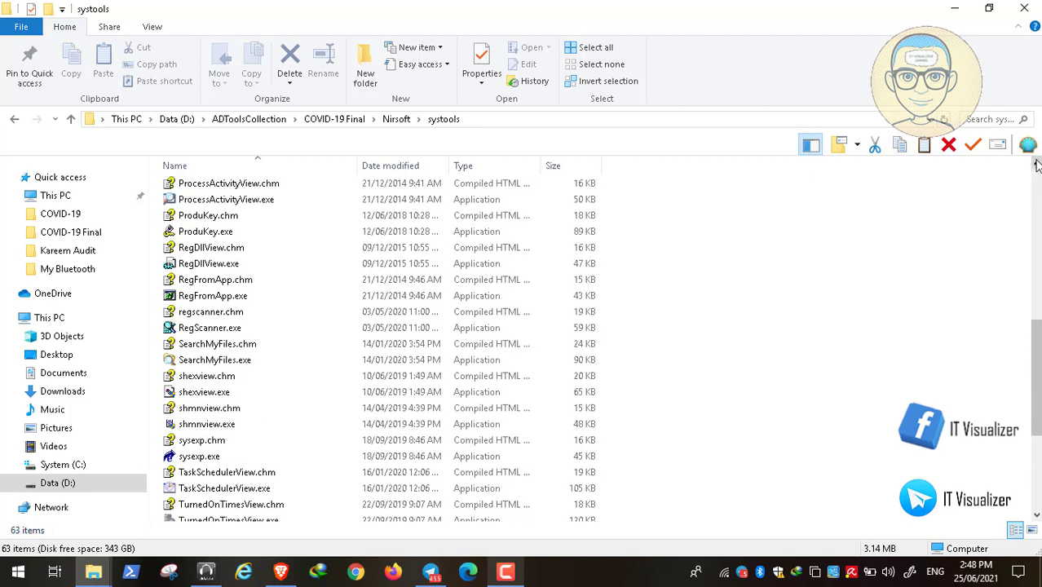
{"action": "left_click", "coordinate": [1037, 165]}
{"action": "left_click", "coordinate": [1037, 165]}
{"action": "left_click", "coordinate": [1036, 166]}
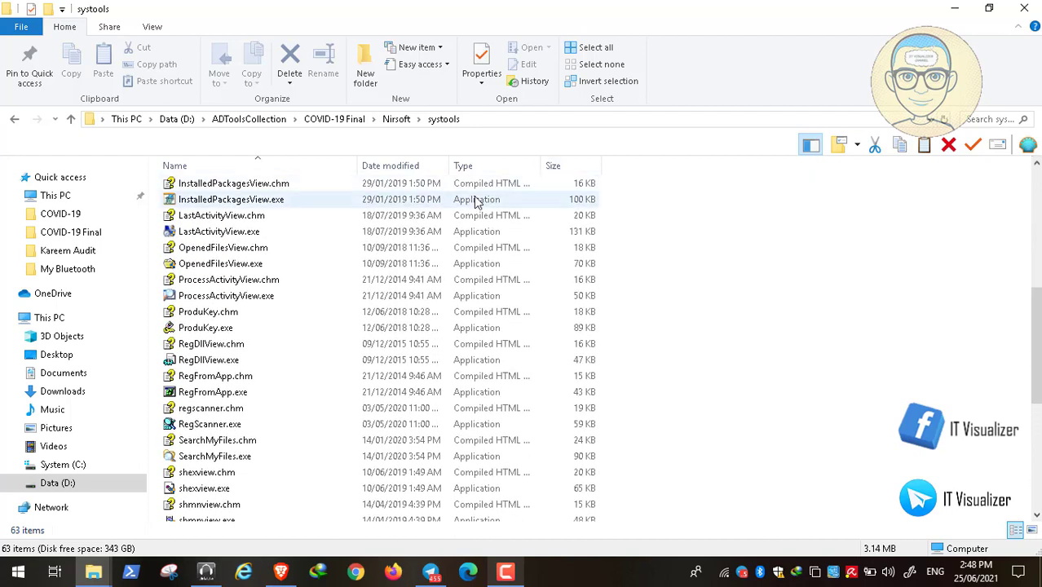
{"action": "left_click", "coordinate": [193, 237]}
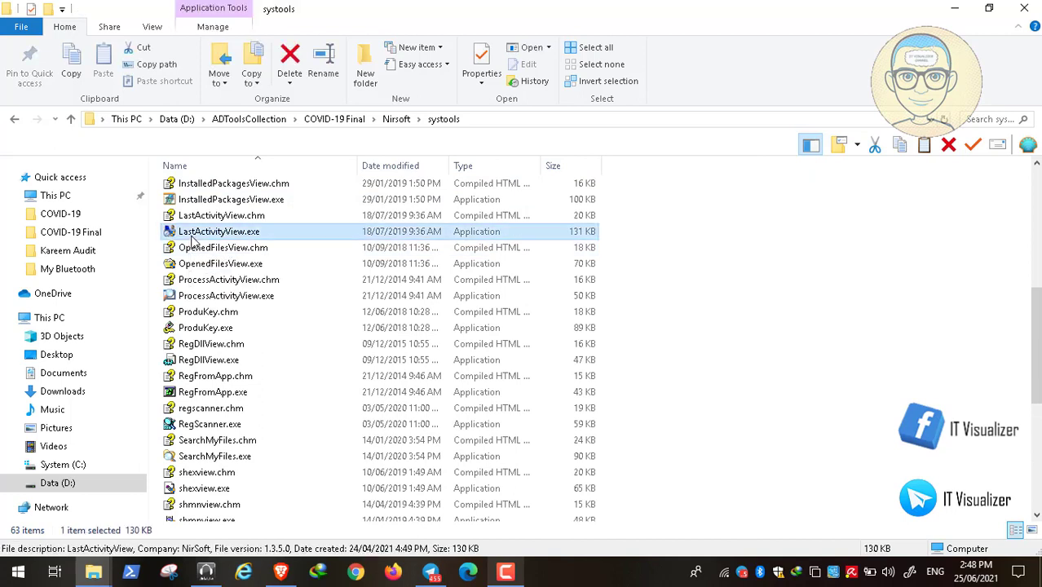
{"action": "double_click", "coordinate": [193, 237]}
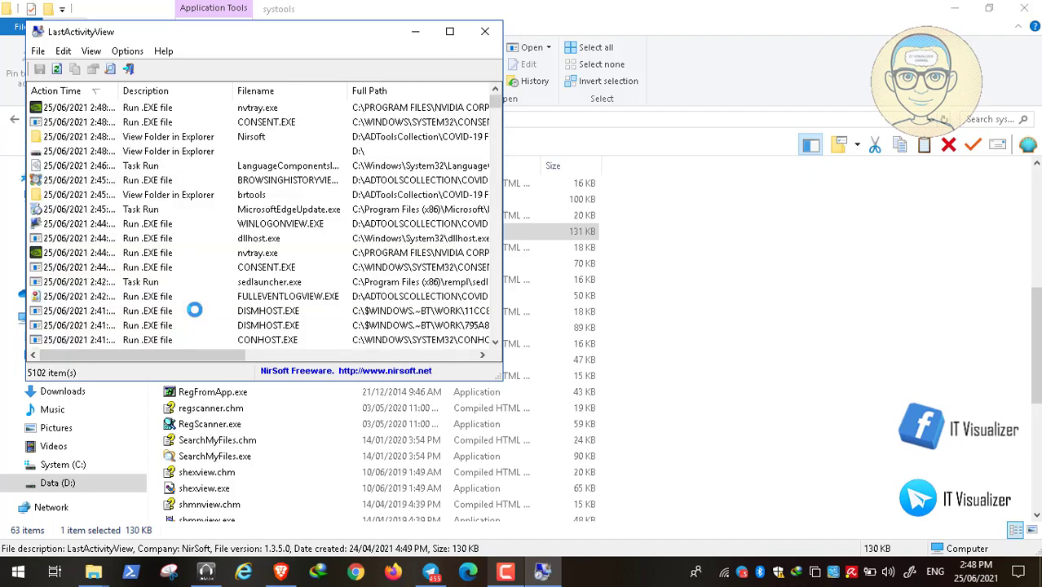
{"action": "left_click", "coordinate": [453, 31]}
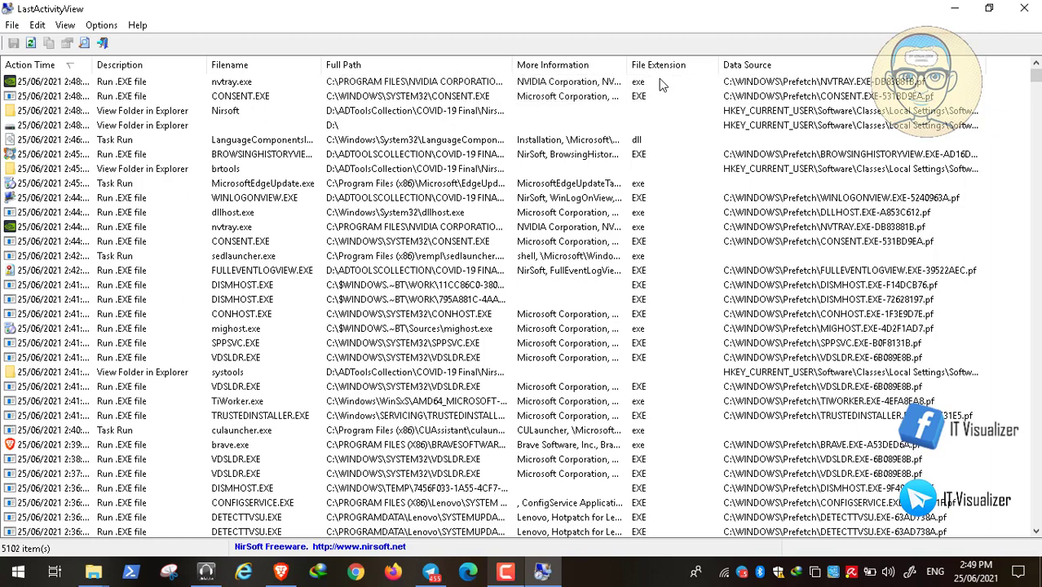
- Examine the program-run, folder-view, file-open and software-installation entries in the activity log, from June 2021 back to May 2020
{"action": "left_click", "coordinate": [835, 85]}
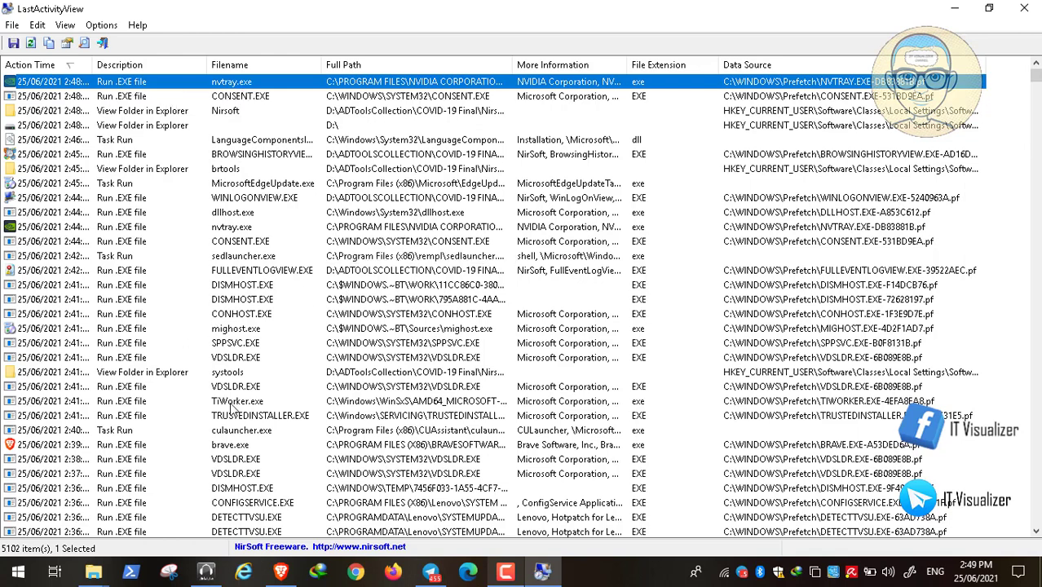
{"action": "left_click", "coordinate": [131, 460]}
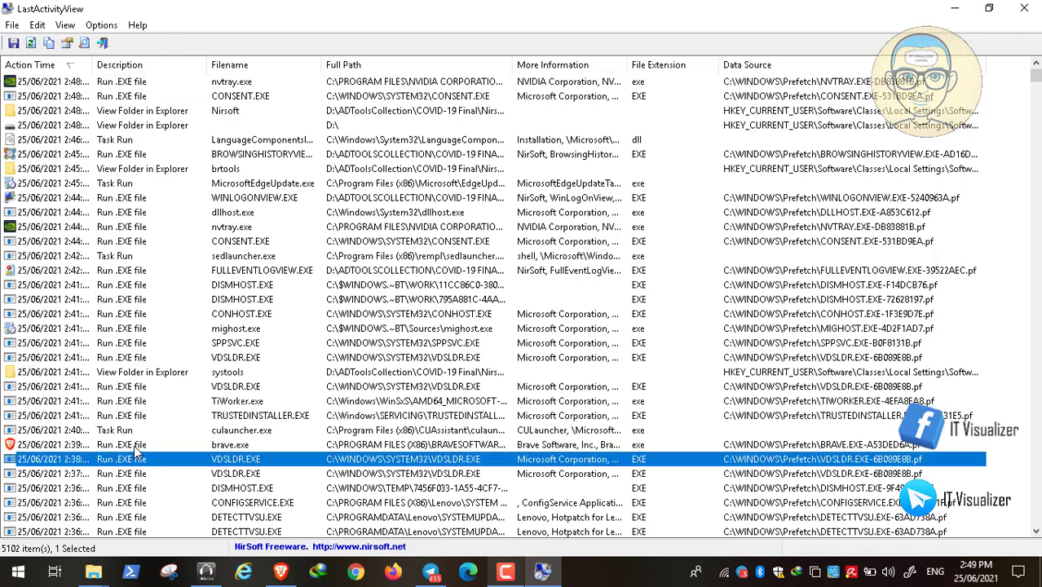
{"action": "left_click", "coordinate": [135, 446]}
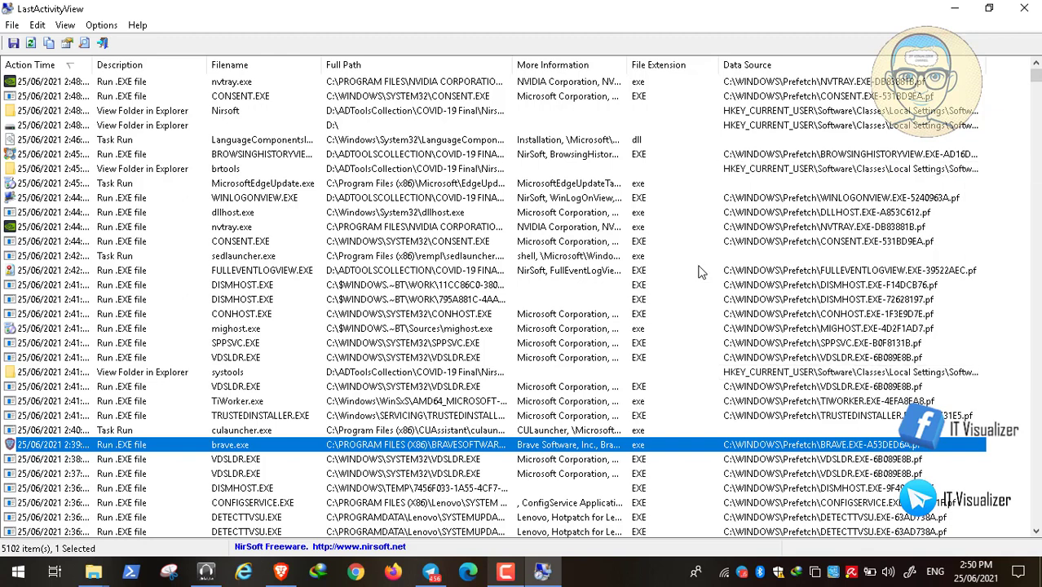
{"action": "left_click", "coordinate": [158, 170]}
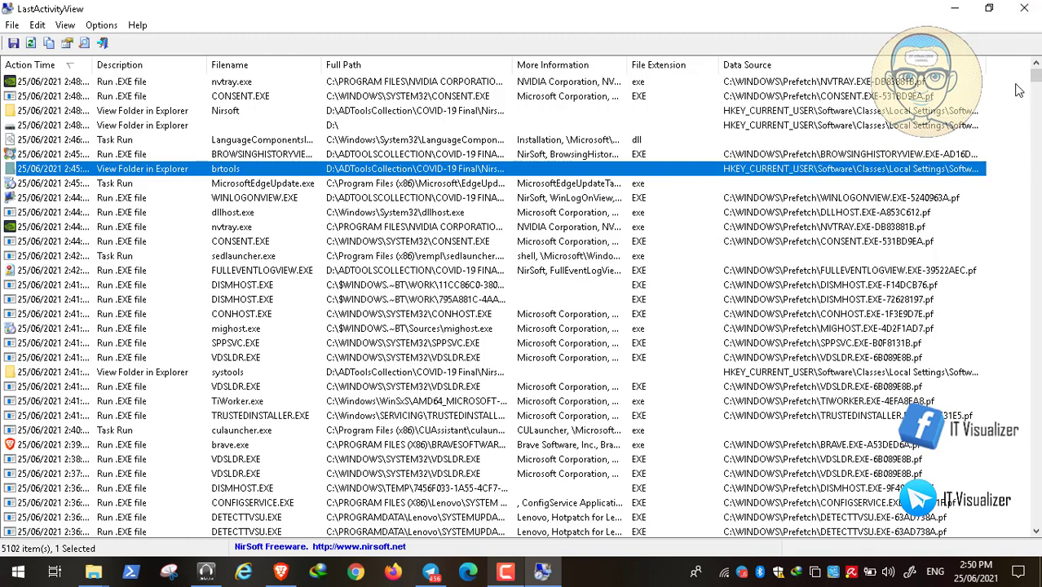
{"action": "left_click_drag", "start_coordinate": [1035, 80], "coordinate": [1035, 101]}
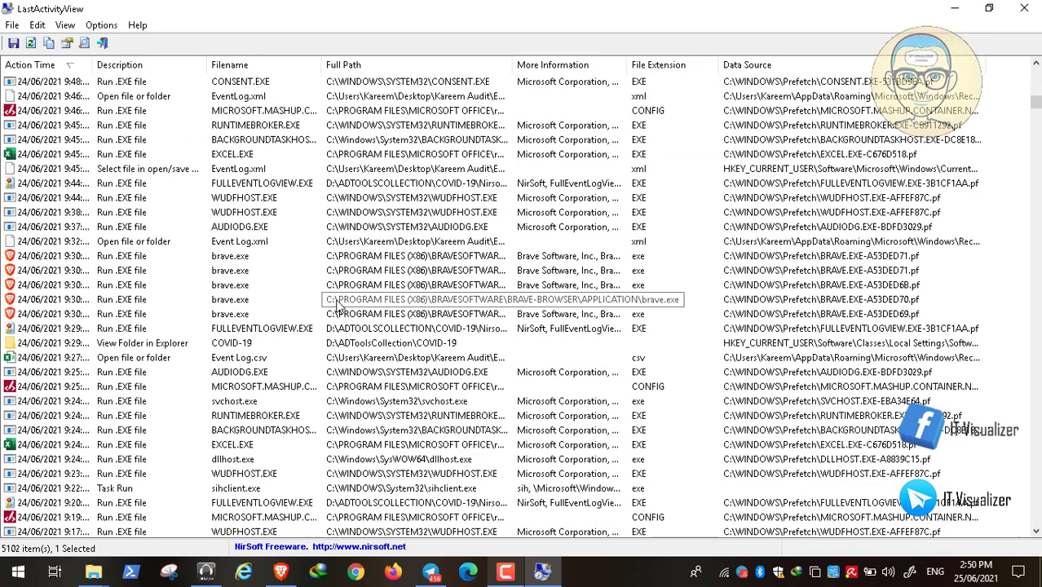
{"action": "left_click", "coordinate": [159, 360]}
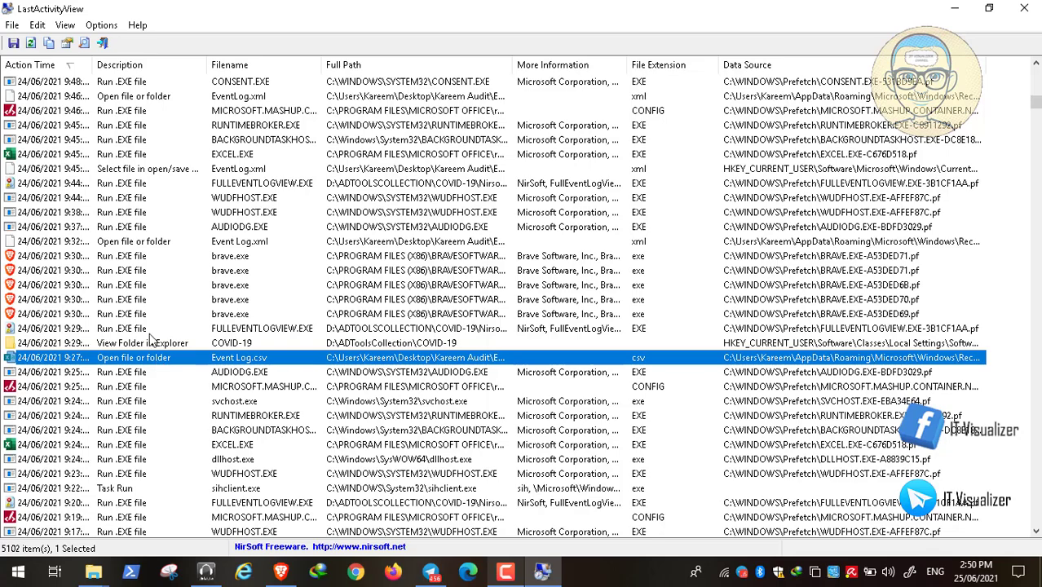
{"action": "left_click", "coordinate": [151, 342]}
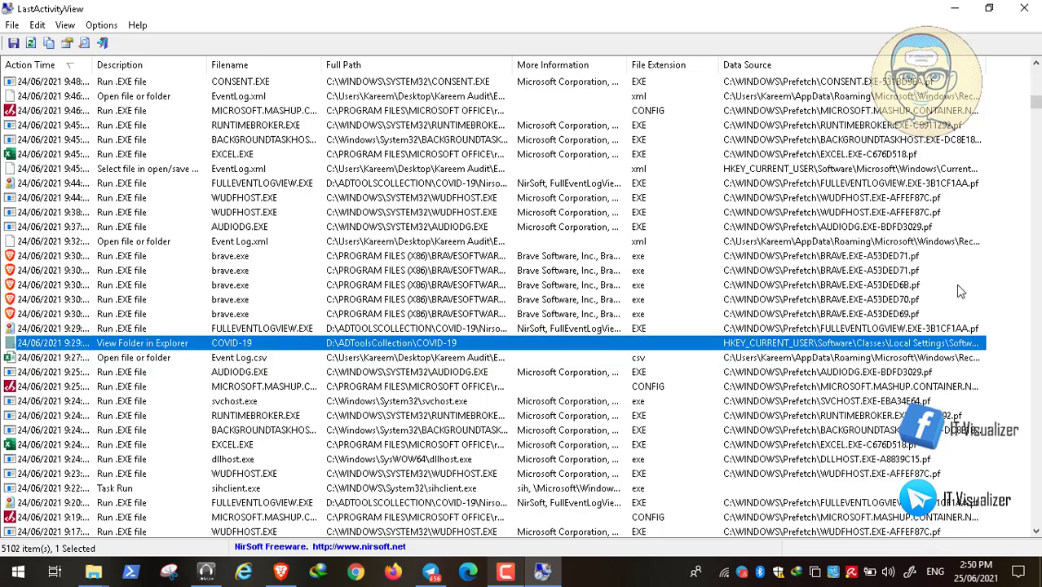
{"action": "left_click_drag", "start_coordinate": [1033, 105], "coordinate": [1004, 384]}
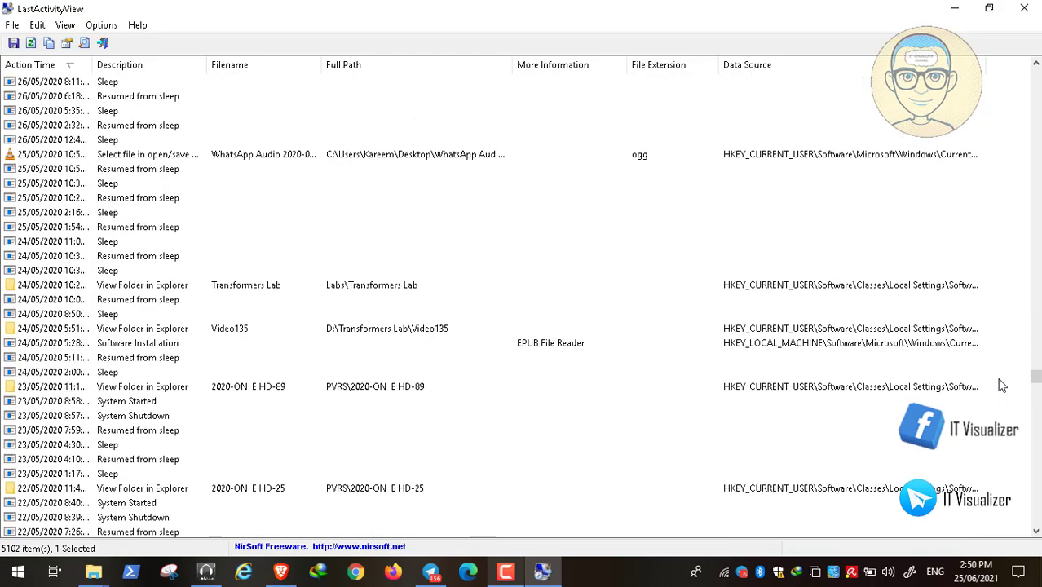
{"action": "left_click", "coordinate": [161, 359]}
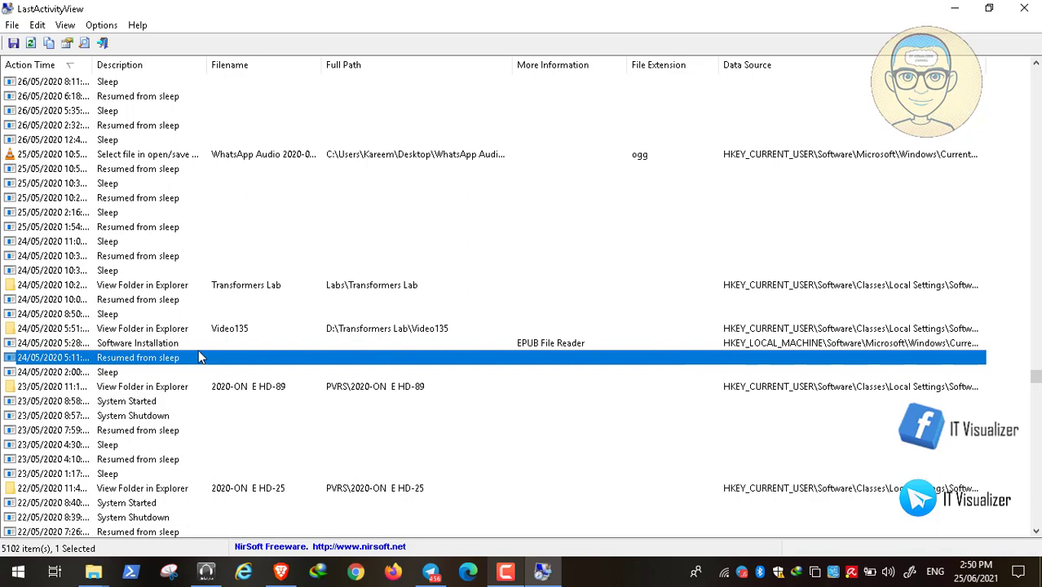
{"action": "left_click", "coordinate": [167, 344]}
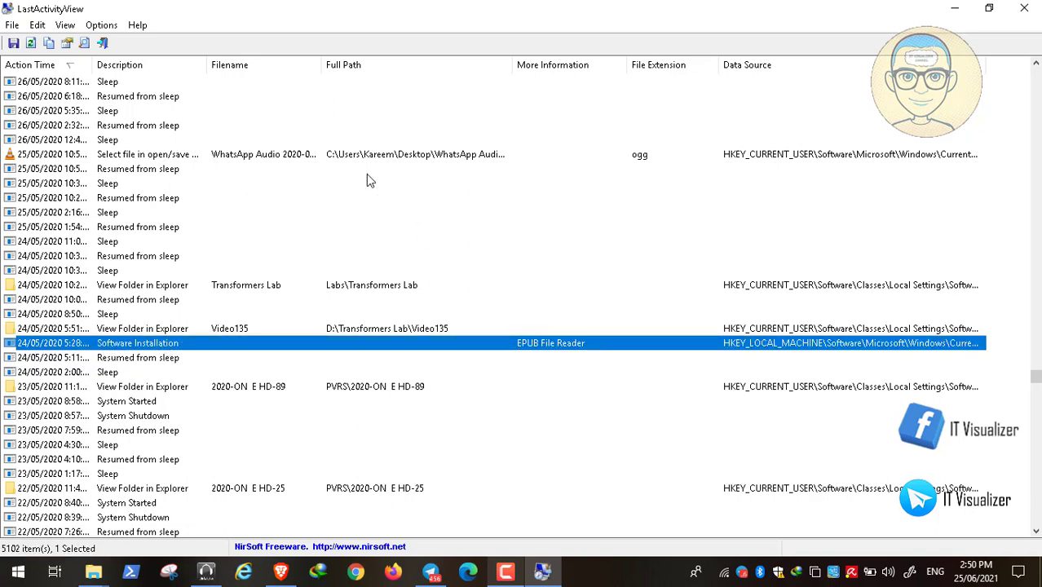
{"action": "left_click", "coordinate": [12, 25]}
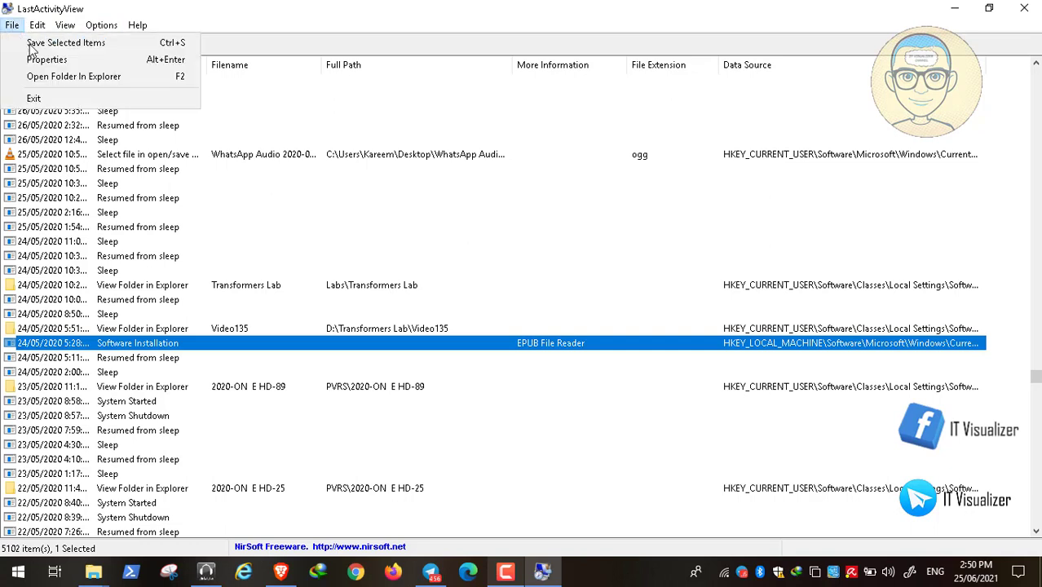
{"action": "left_click", "coordinate": [35, 44]}
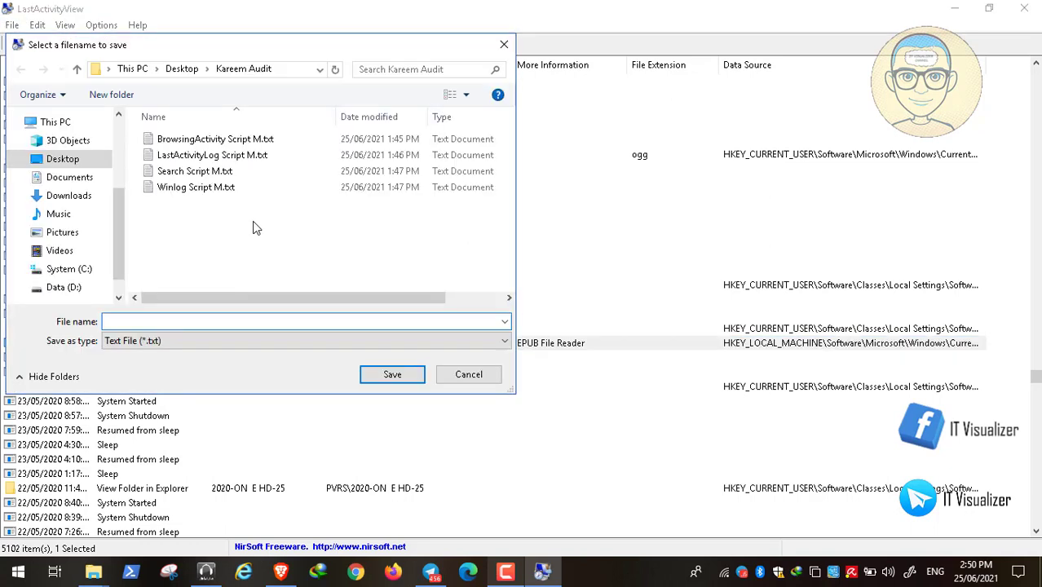
{"action": "left_click", "coordinate": [472, 373]}
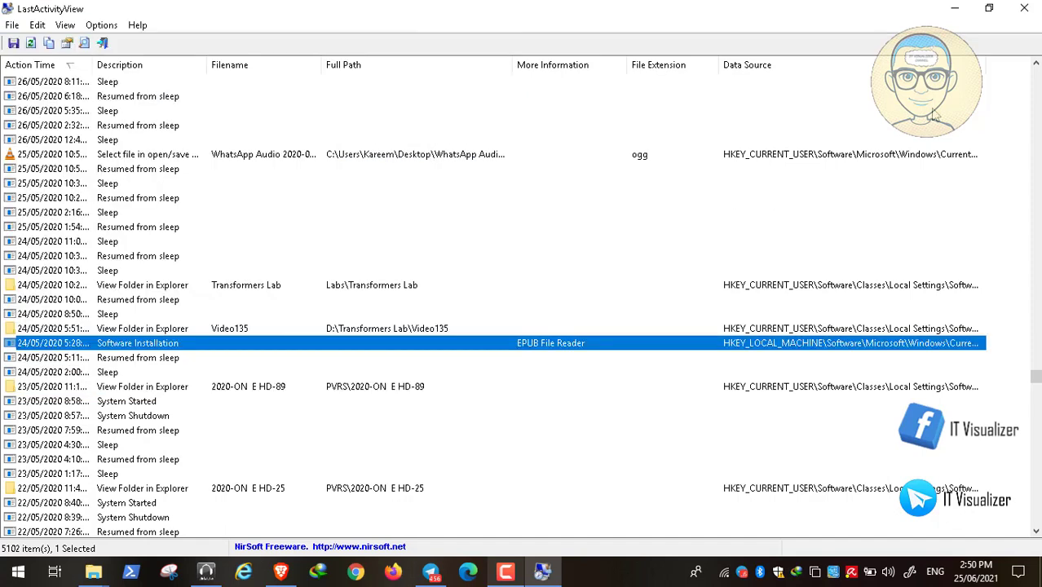
- Close LastActivityView and open the brtools folder inside the Nirsoft folder
{"action": "left_click", "coordinate": [1023, 7]}
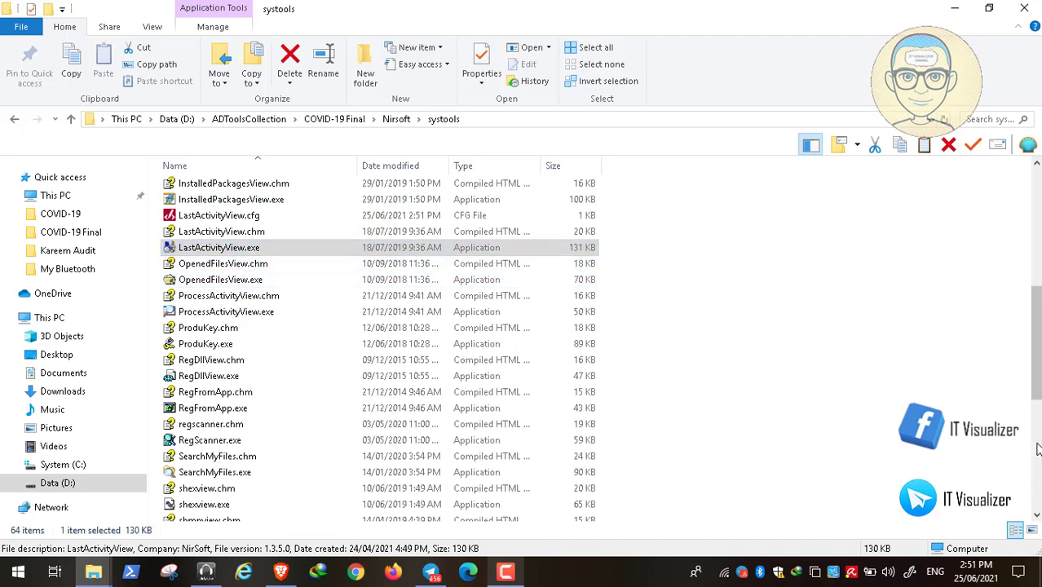
{"action": "left_click", "coordinate": [1035, 497]}
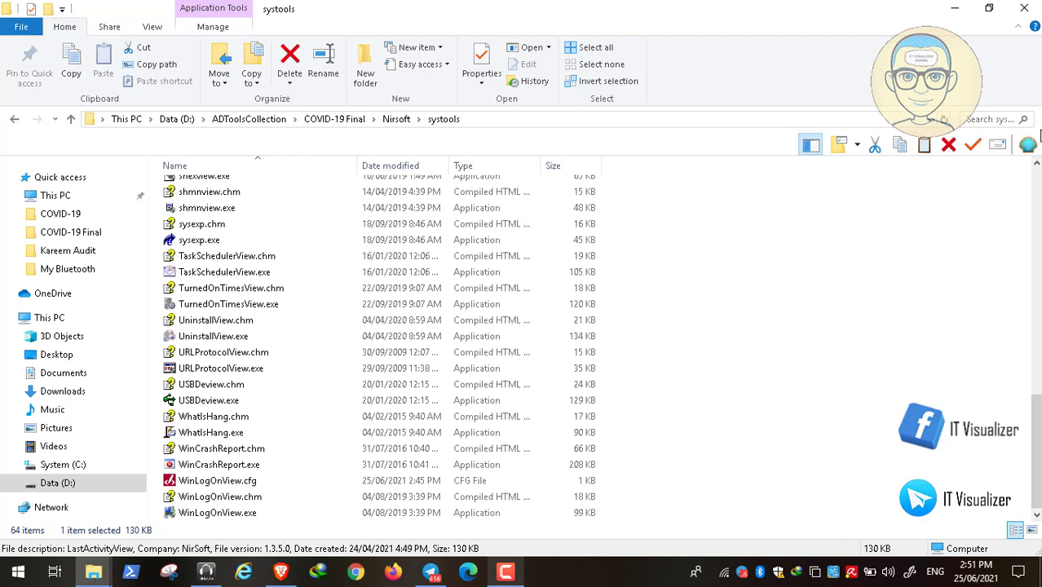
{"action": "left_click", "coordinate": [1036, 164]}
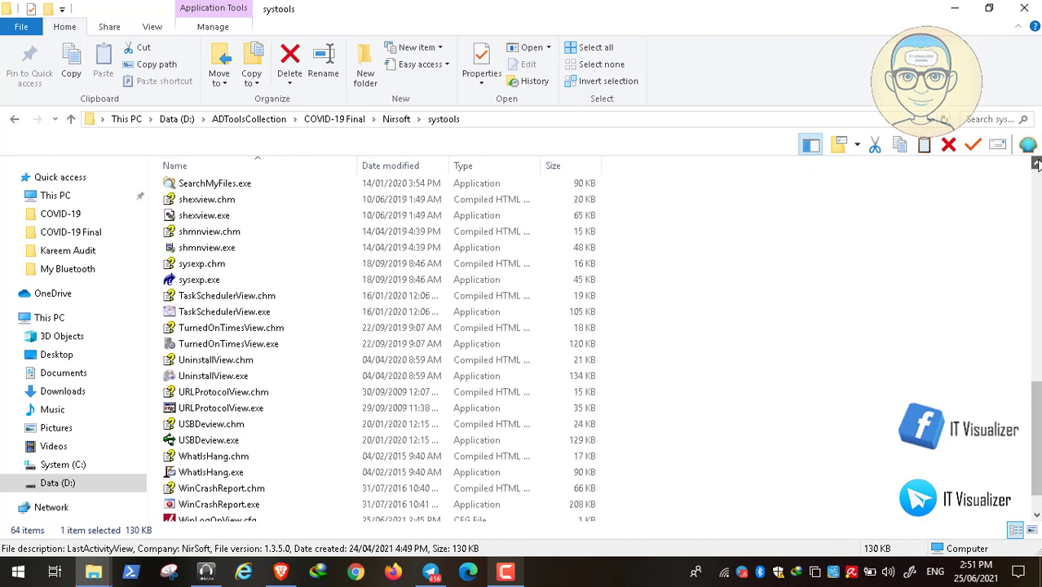
{"action": "left_click_drag", "start_coordinate": [1036, 164], "coordinate": [1036, 163]}
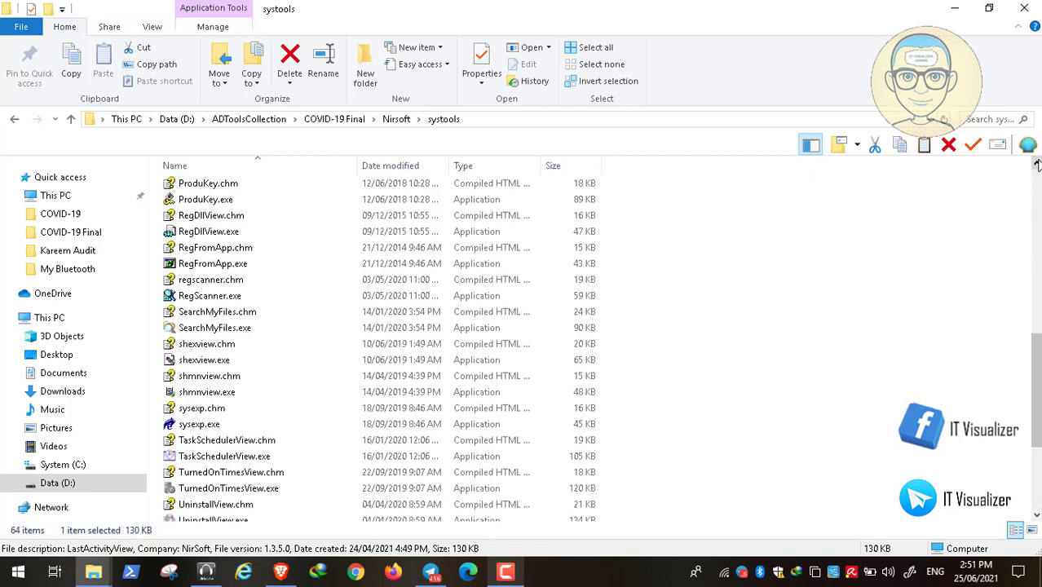
{"action": "left_click", "coordinate": [397, 120]}
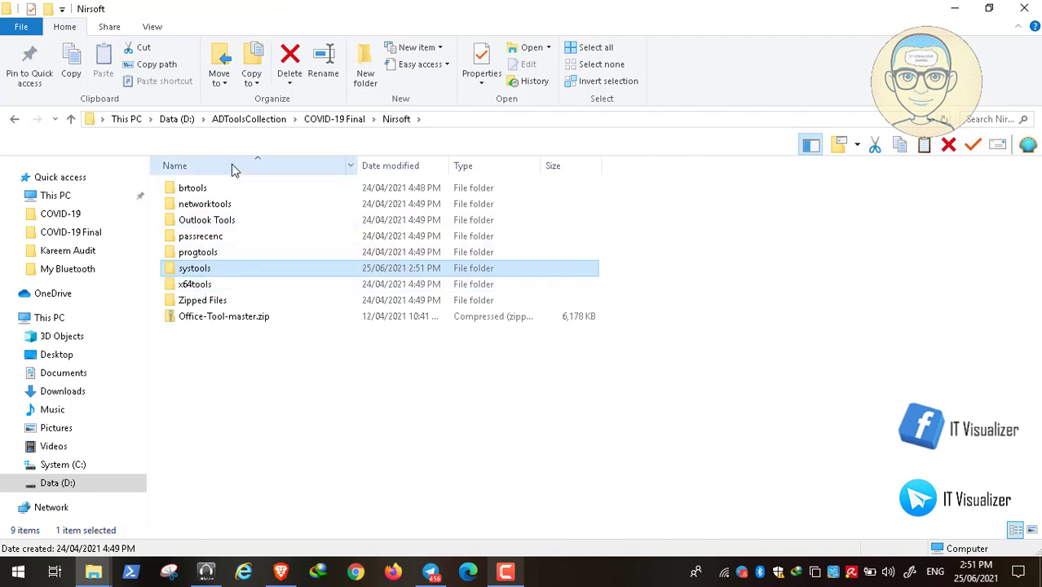
{"action": "double_click", "coordinate": [206, 189]}
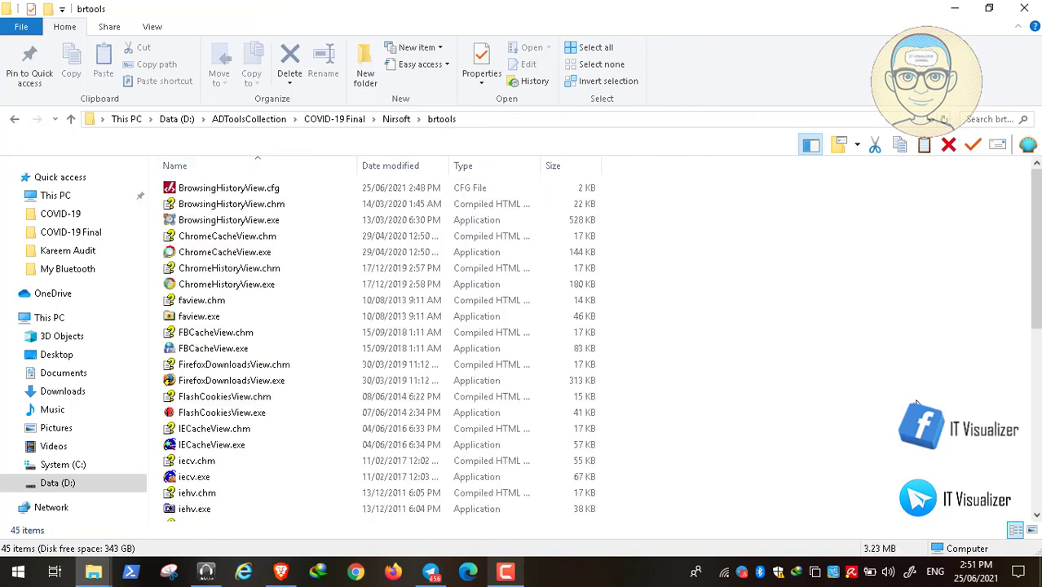
- Run MyLastSearch.exe from the brtools folder and examine the listed web search entries
{"action": "left_click", "coordinate": [1037, 492]}
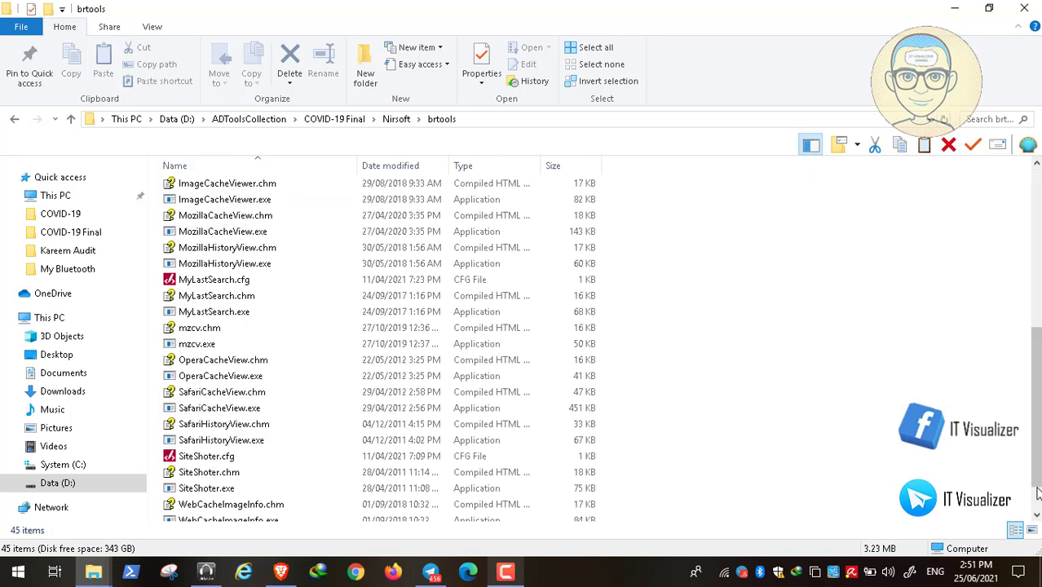
{"action": "left_click", "coordinate": [1037, 492]}
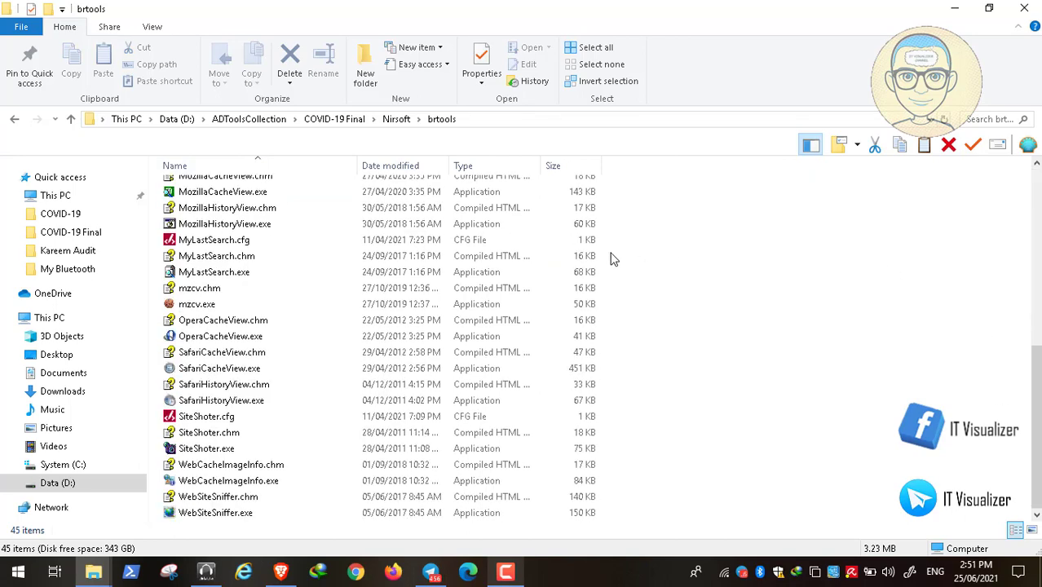
{"action": "left_click", "coordinate": [231, 276]}
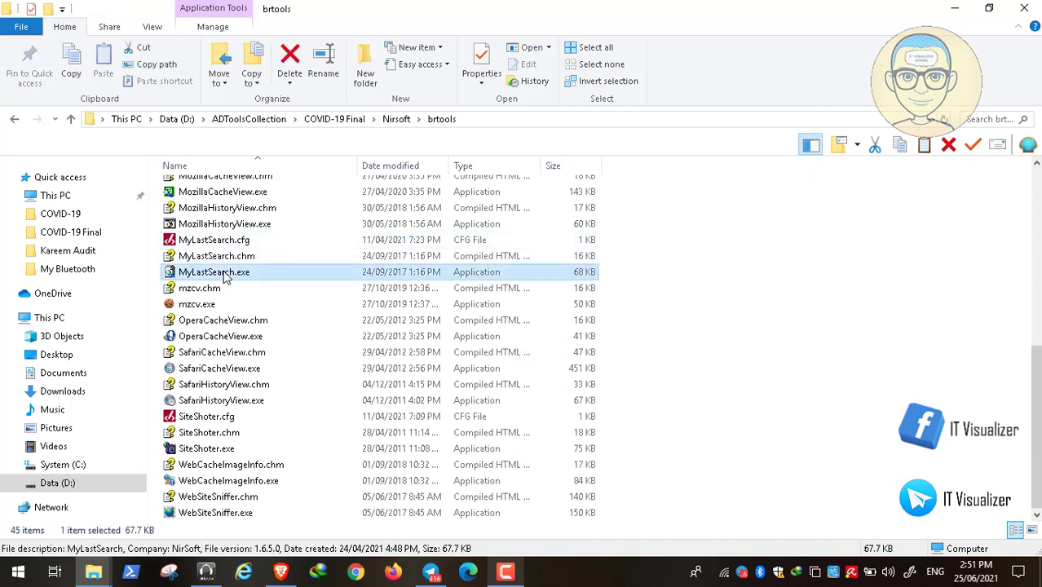
{"action": "double_click", "coordinate": [226, 274]}
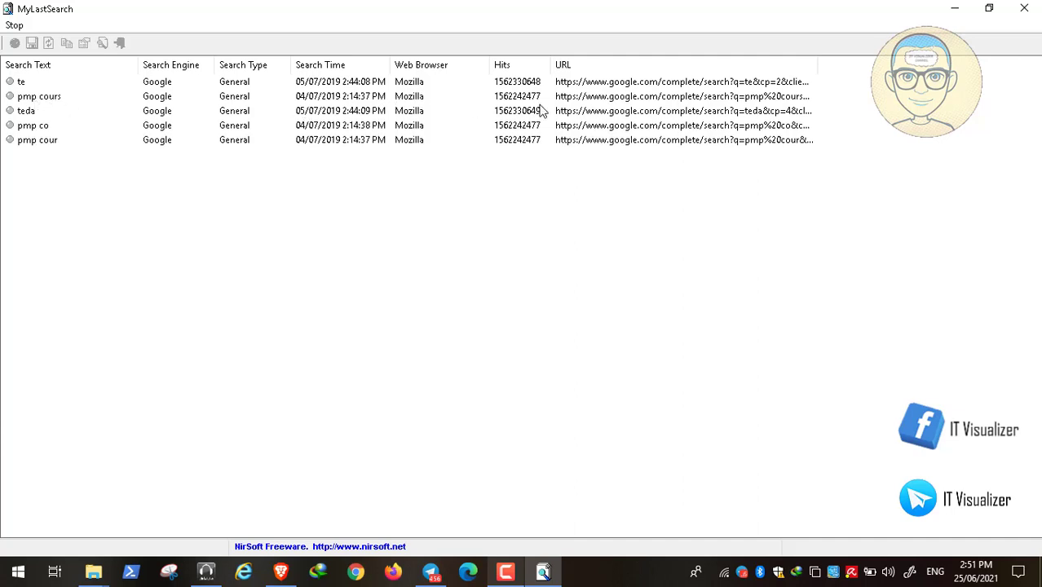
{"action": "left_click", "coordinate": [648, 103]}
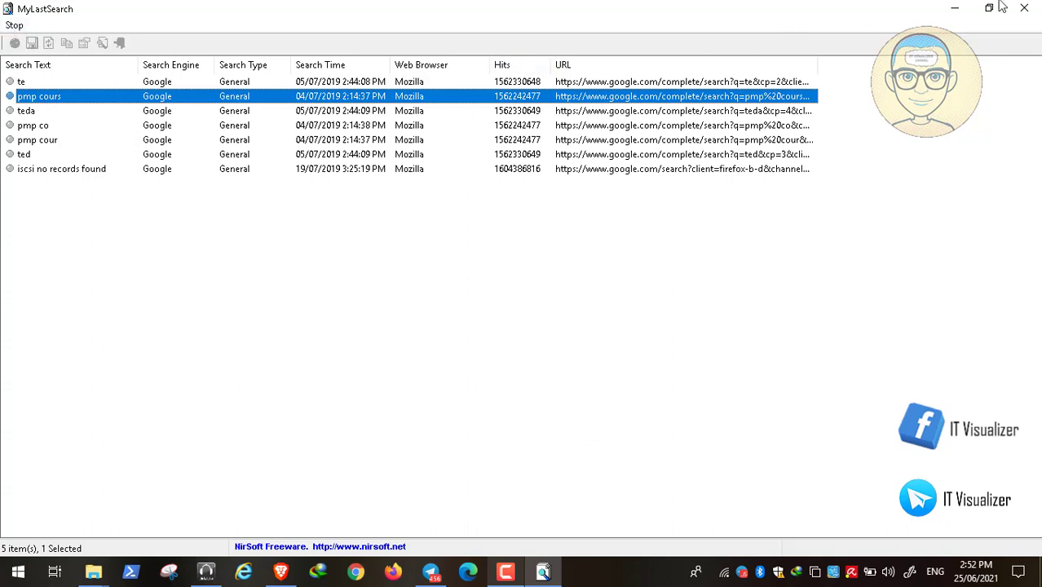
- Close MyLastSearch and the tools folder window, and open the audit folder from the desktop in a maximized window
{"action": "left_click", "coordinate": [1024, 8]}
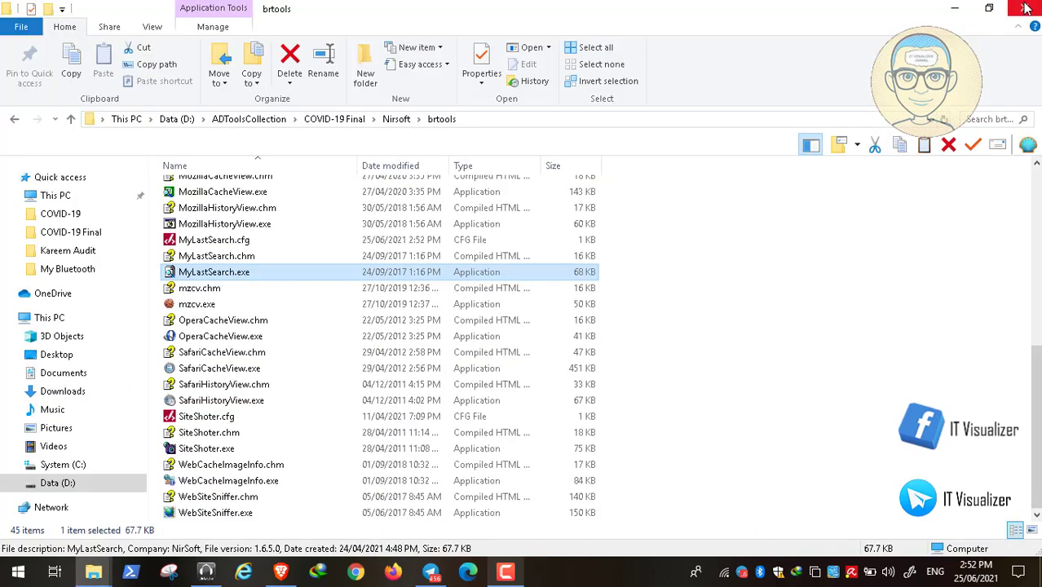
{"action": "key", "text": "BackSpace"}
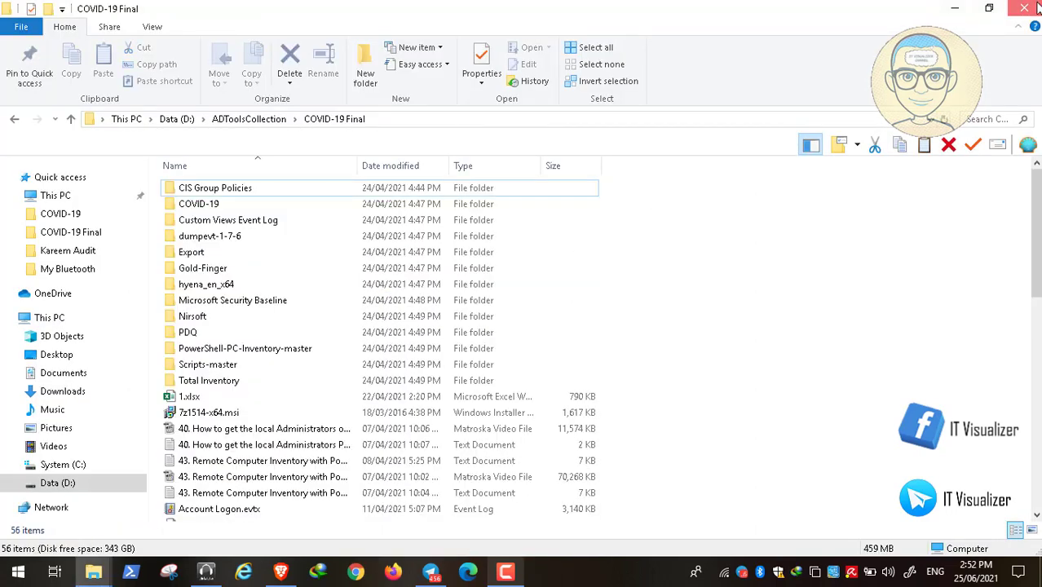
{"action": "left_click", "coordinate": [1035, 8]}
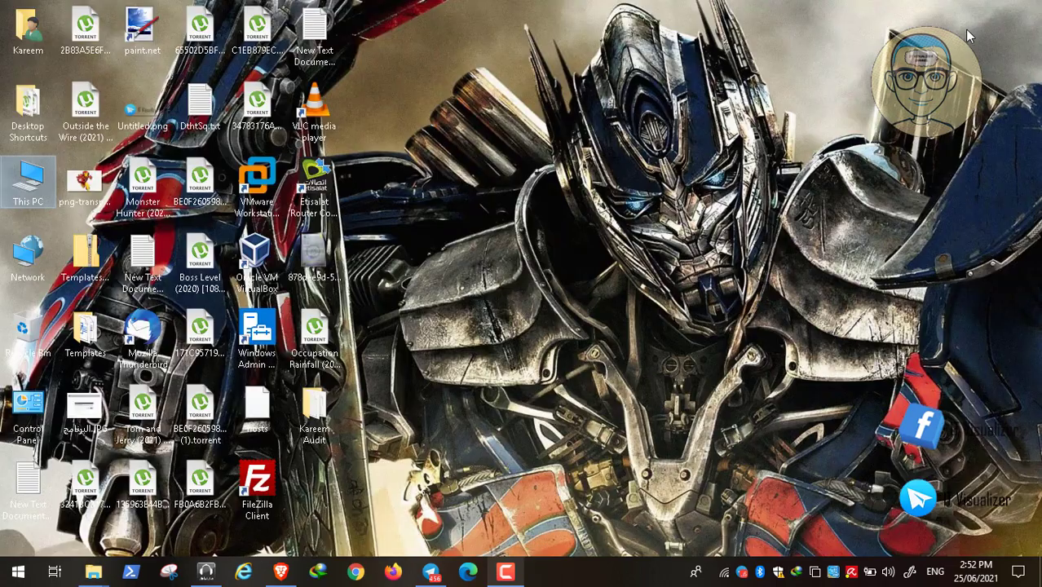
{"action": "double_click", "coordinate": [303, 414]}
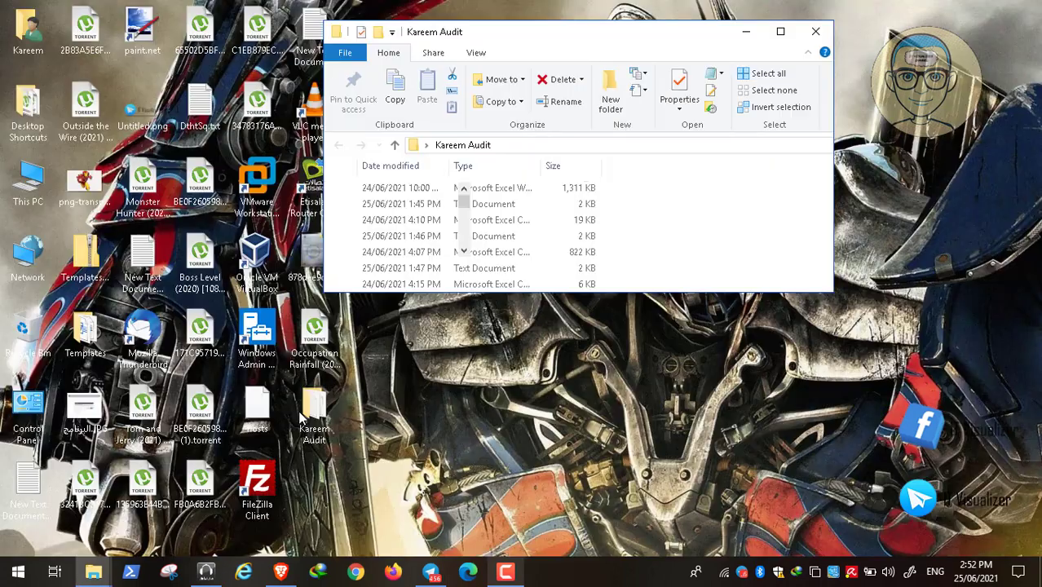
{"action": "left_click", "coordinate": [780, 31]}
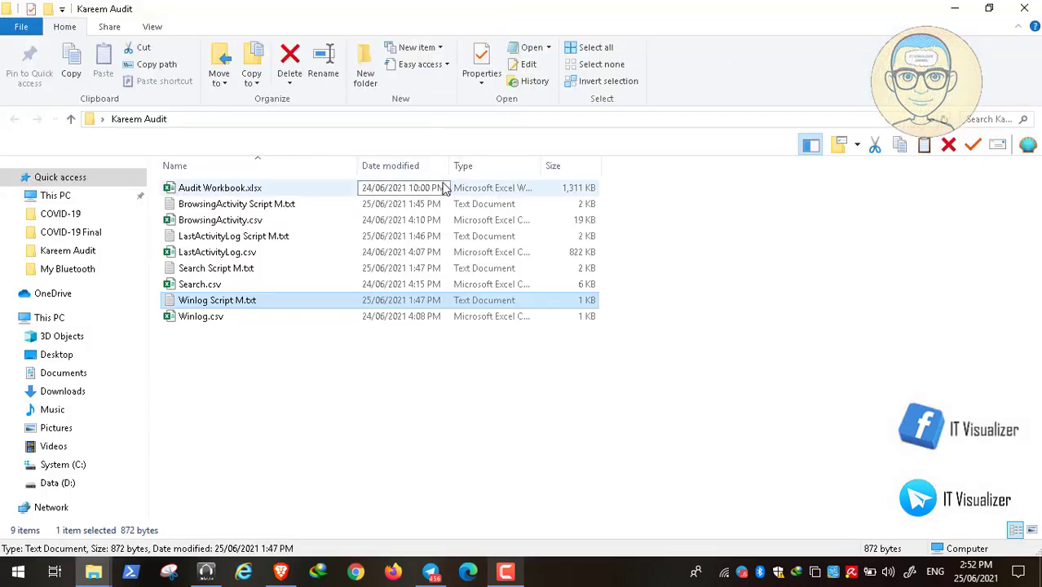
- Review the BrowsingActivity, LastActivityLog, Search and Winlog CSV files and Audit Workbook.xlsx in the audit folder
{"action": "left_click", "coordinate": [254, 237]}
{"action": "left_click", "coordinate": [255, 222]}
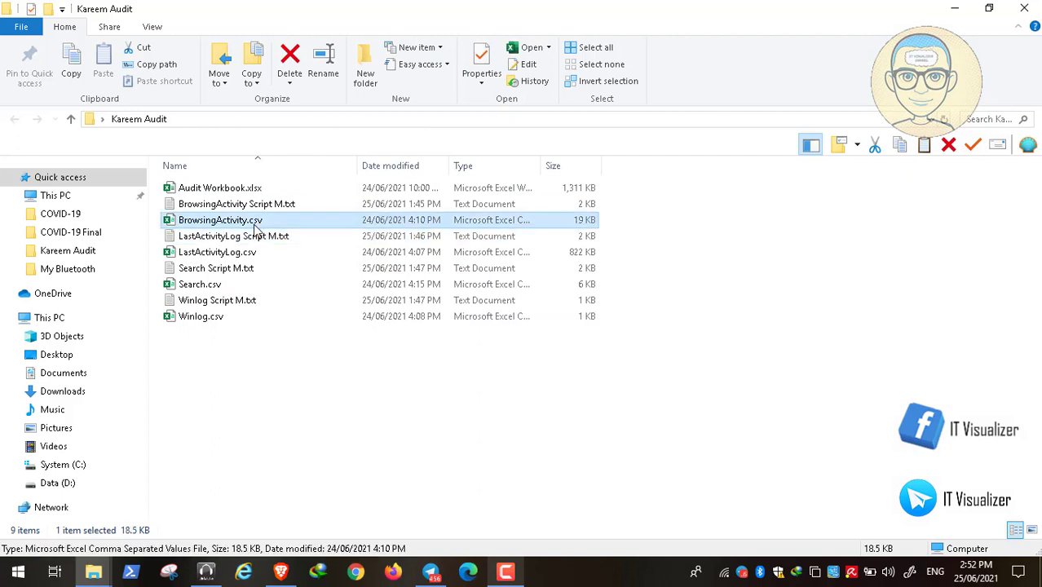
{"action": "left_click", "coordinate": [250, 255]}
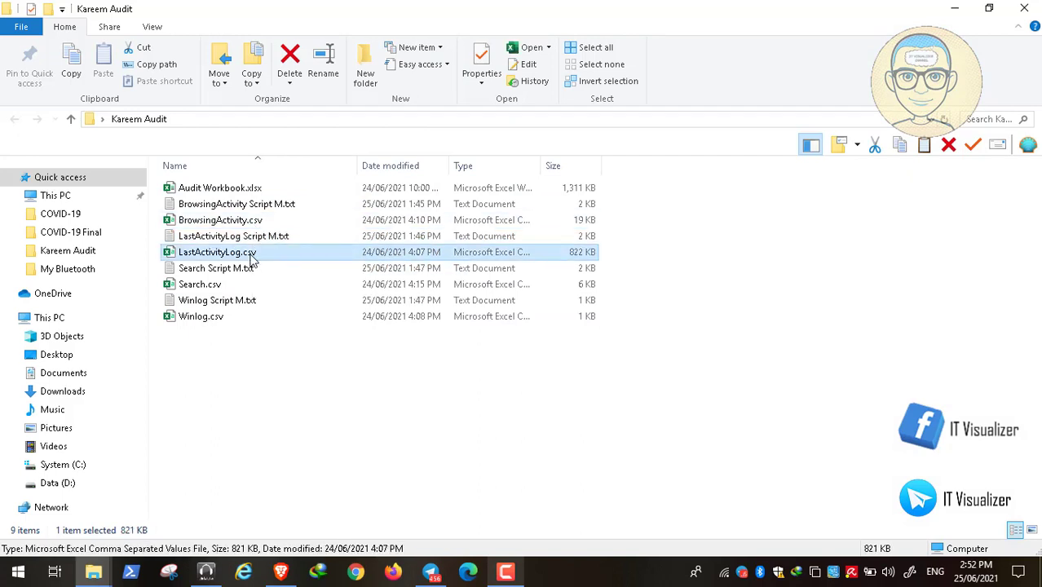
{"action": "left_click", "coordinate": [214, 287]}
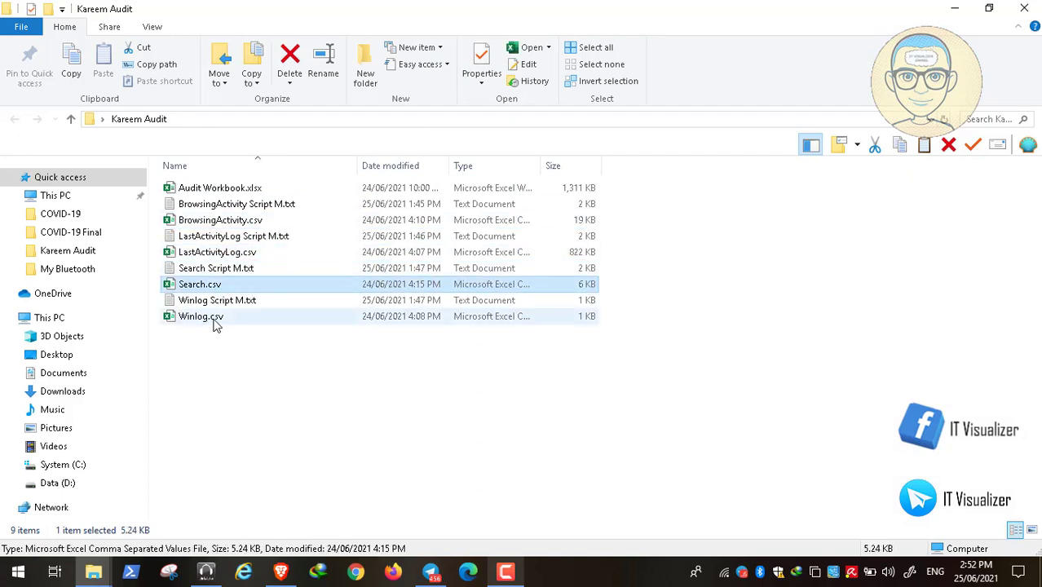
{"action": "left_click", "coordinate": [216, 323]}
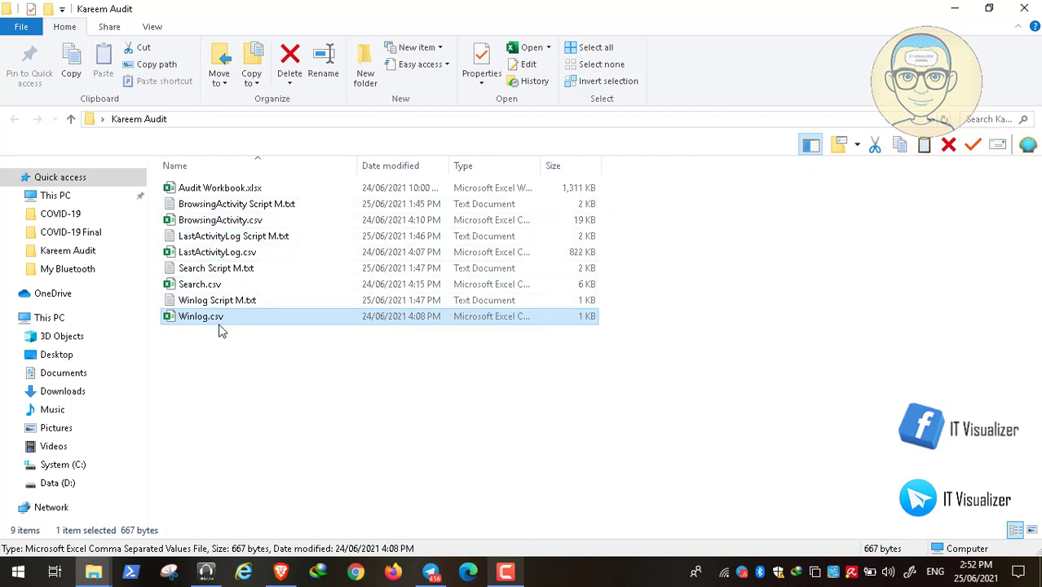
{"action": "left_click", "coordinate": [236, 189]}
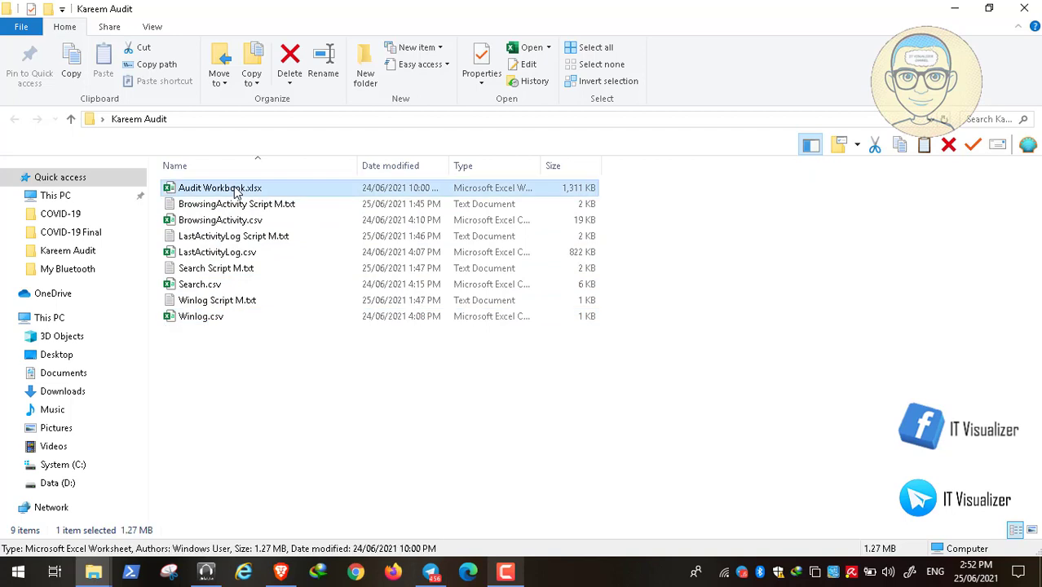
{"action": "left_click", "coordinate": [214, 319]}
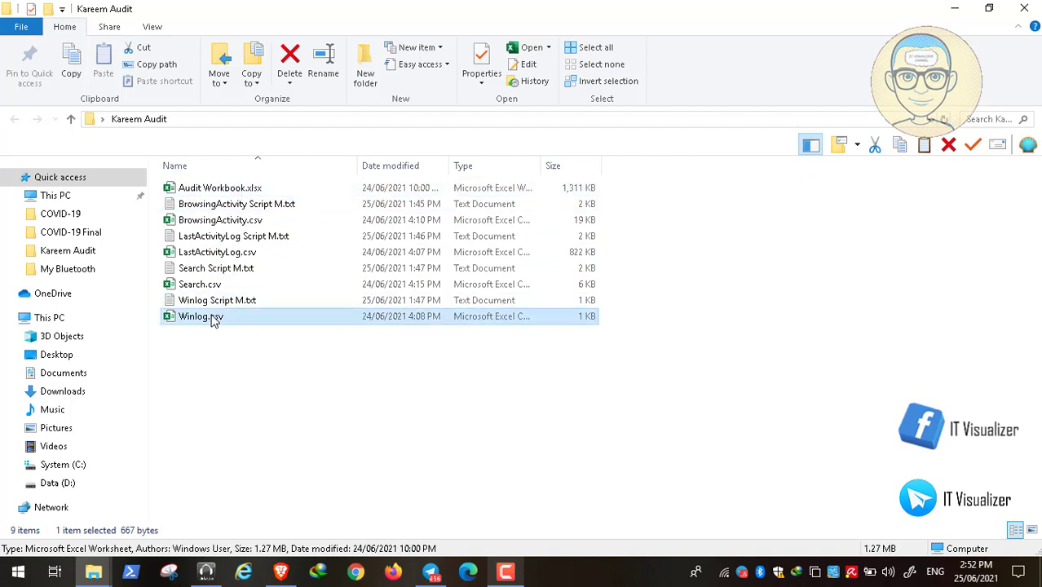
- Look over the Search, LastActivityLog and BrowsingActivity CSV files and open Audit Workbook.xlsx from the audit folder
{"action": "left_click", "coordinate": [205, 284]}
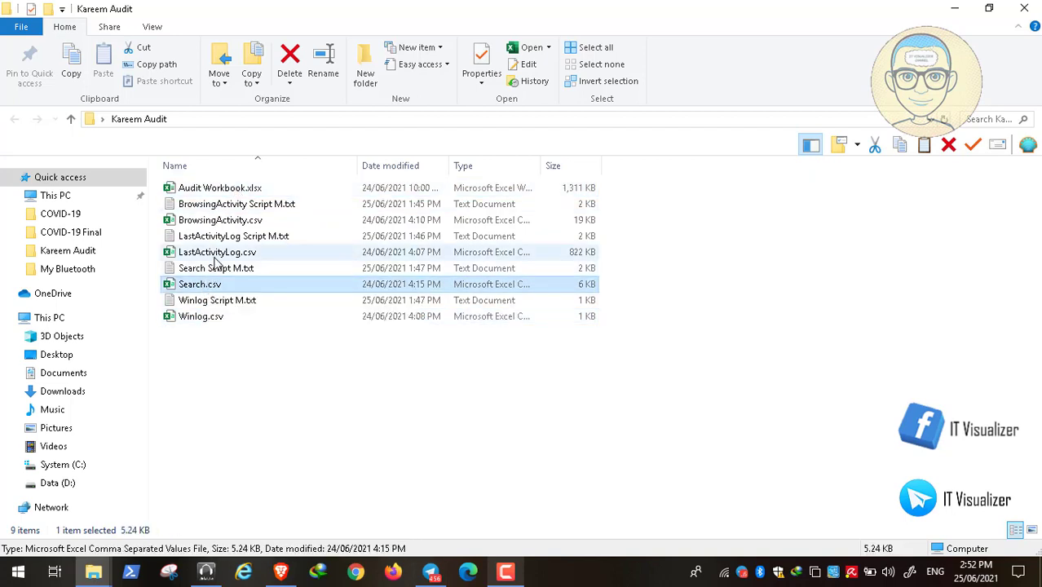
{"action": "left_click", "coordinate": [215, 252]}
{"action": "left_click", "coordinate": [235, 221]}
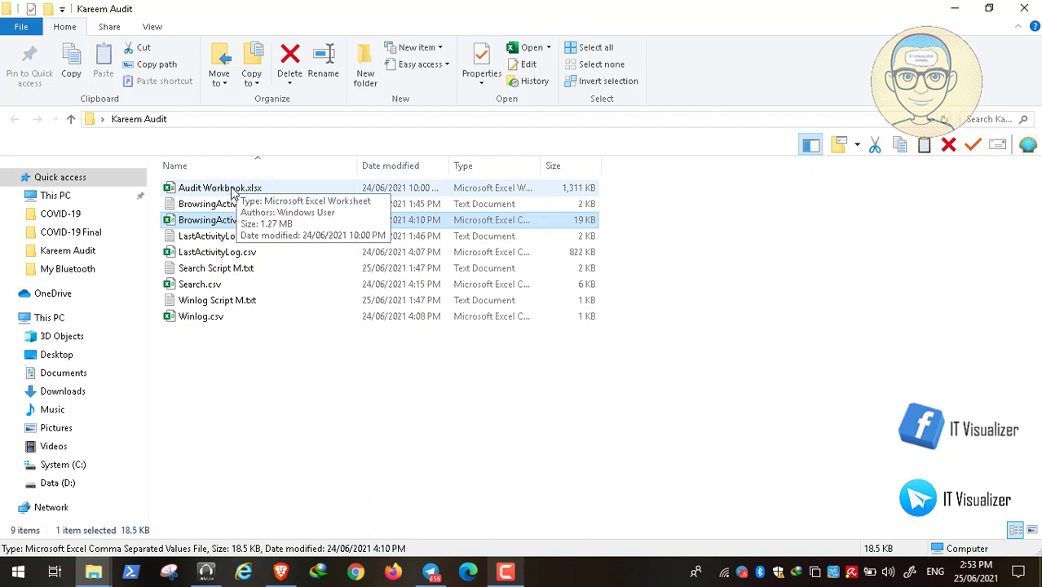
{"action": "left_click", "coordinate": [234, 191]}
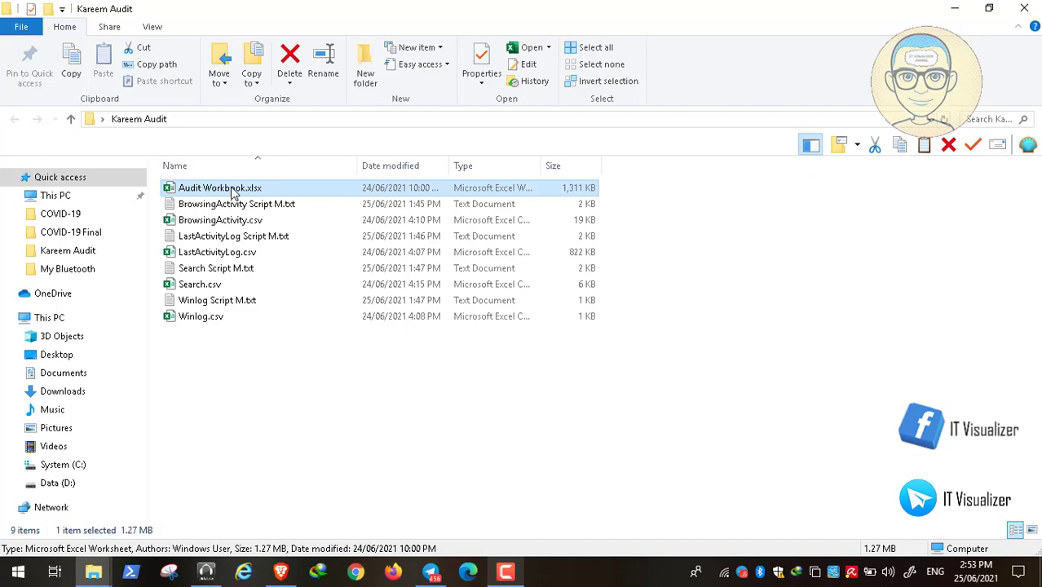
{"action": "double_click", "coordinate": [221, 188]}
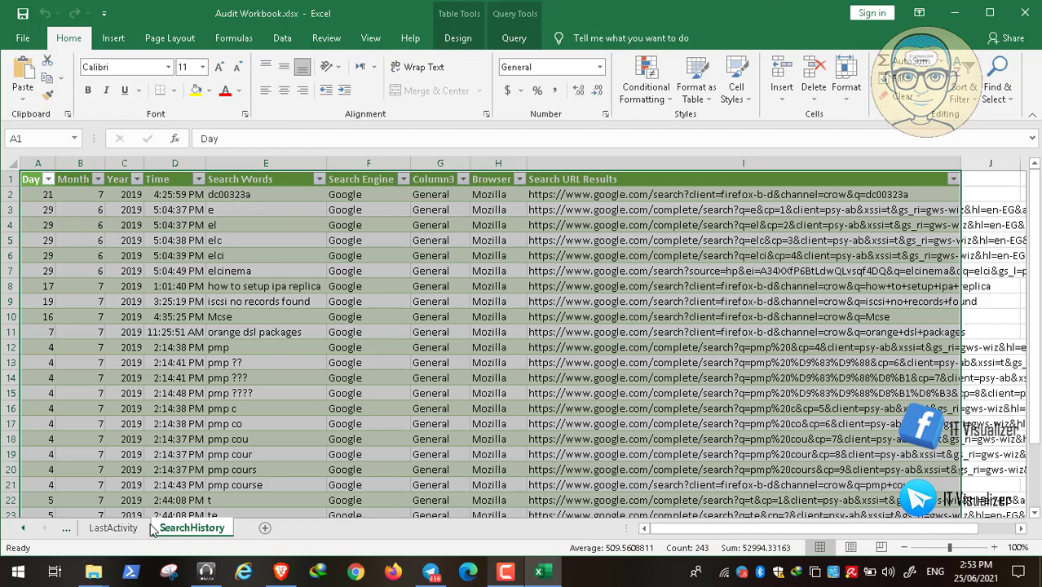
- Bring the workbook's first sheets into reach and examine the Logon records and the BrowseHistory URLs
{"action": "left_click", "coordinate": [25, 530]}
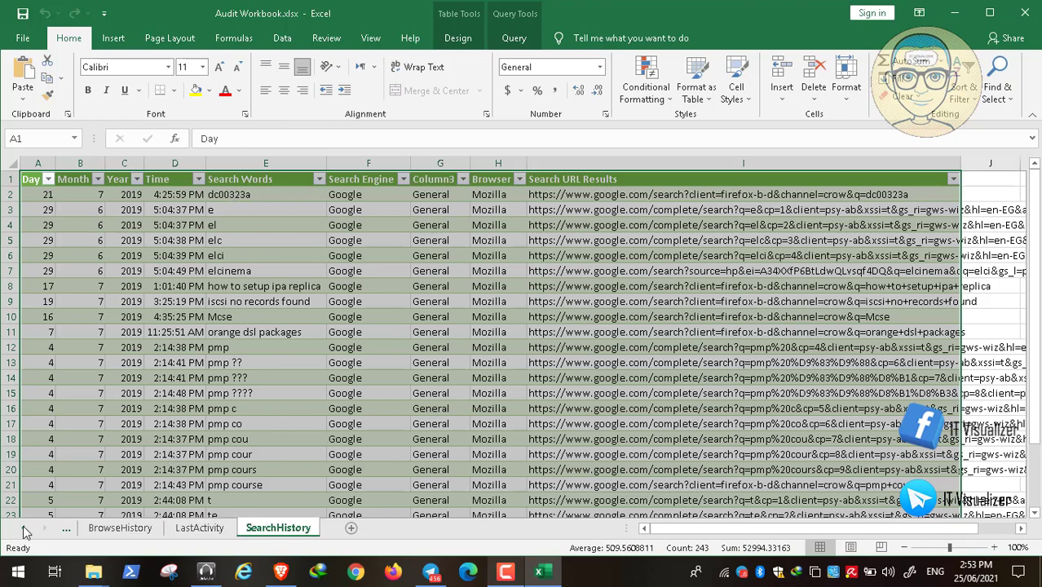
{"action": "left_click", "coordinate": [26, 530]}
{"action": "left_click", "coordinate": [100, 527]}
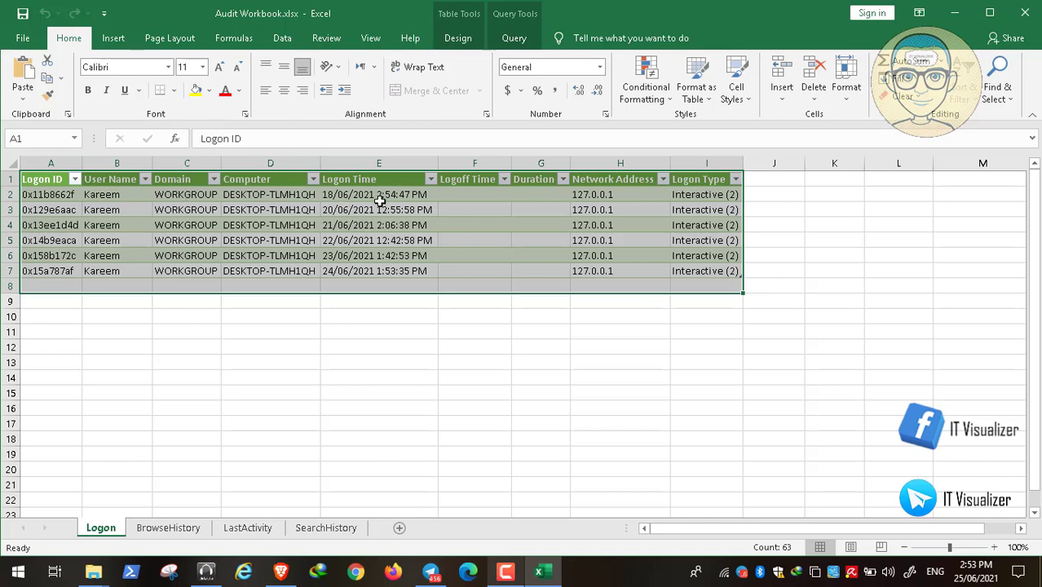
{"action": "left_click", "coordinate": [180, 530]}
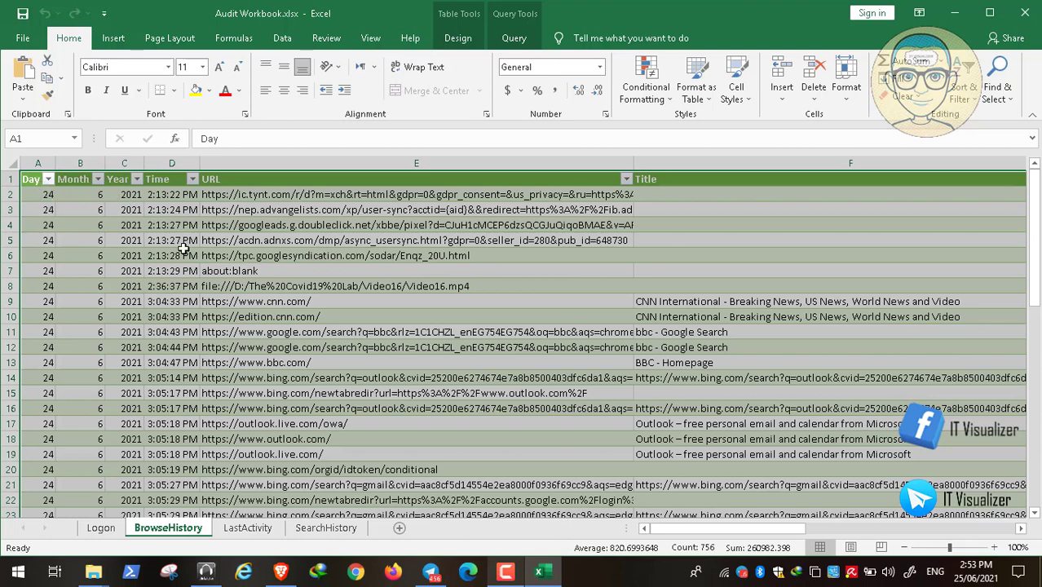
{"action": "left_click", "coordinate": [324, 243]}
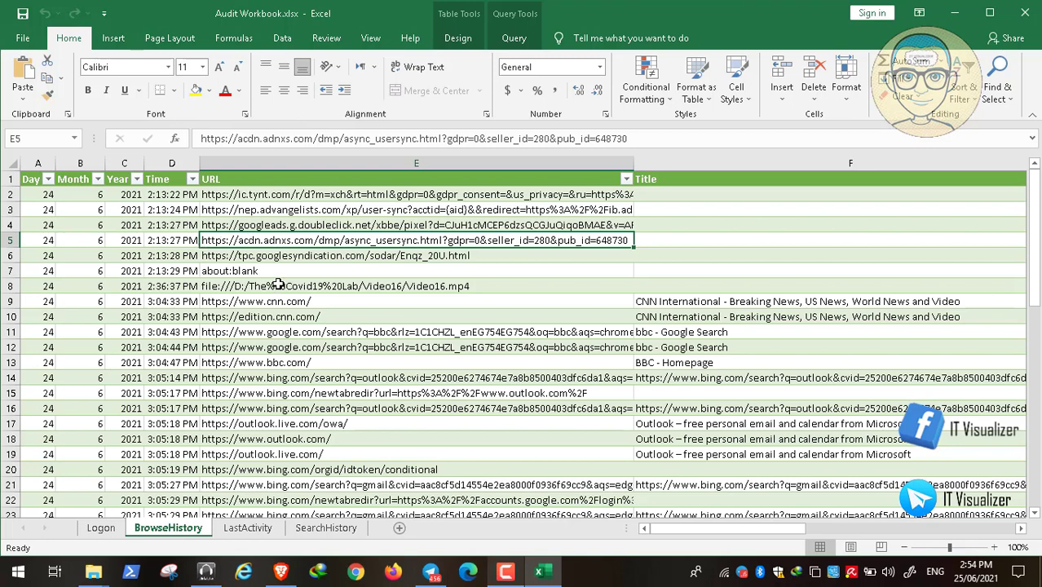
- Switch to the audit folder to check BrowsingActivity.csv as the source file, and return to the workbook by minimizing the folder window
{"action": "mouse_move", "coordinate": [92, 572]}
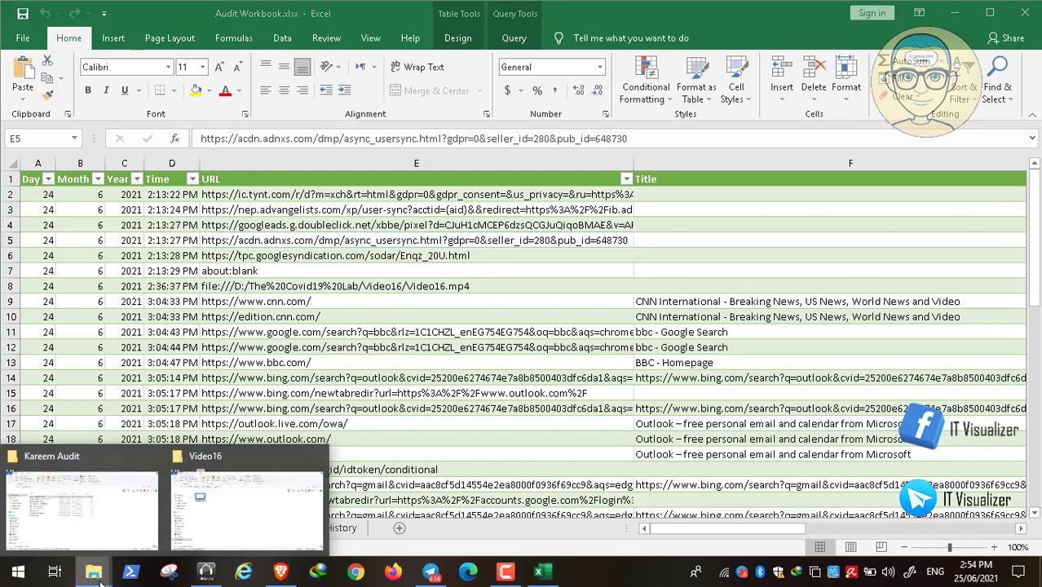
{"action": "left_click", "coordinate": [100, 511]}
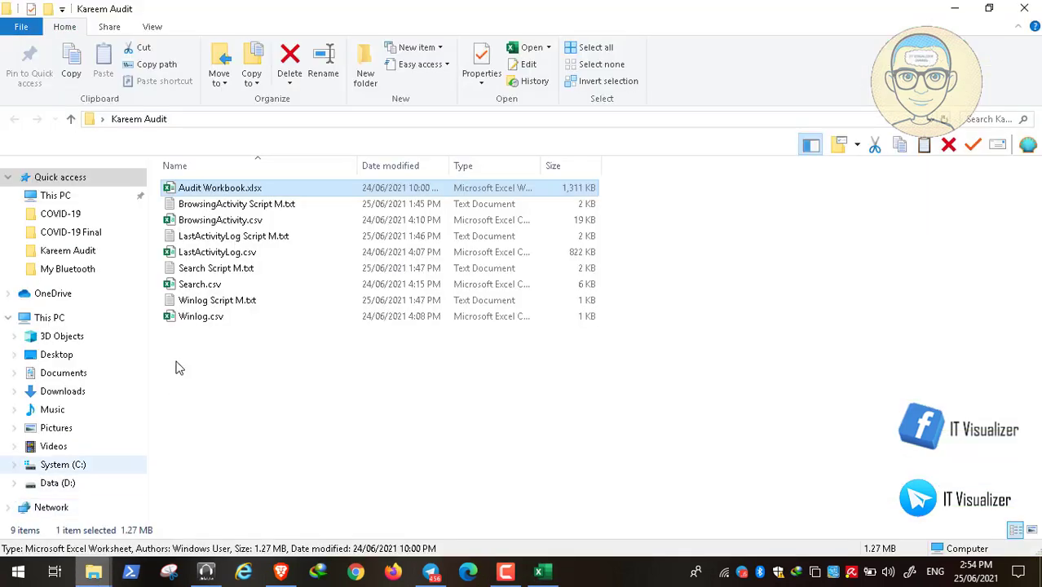
{"action": "left_click", "coordinate": [231, 223]}
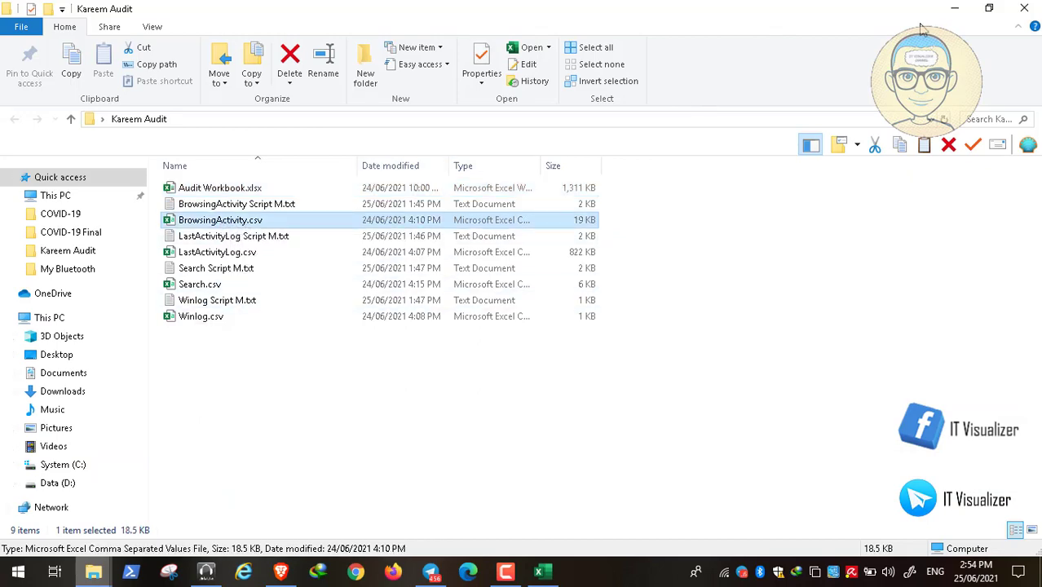
{"action": "left_click", "coordinate": [953, 8]}
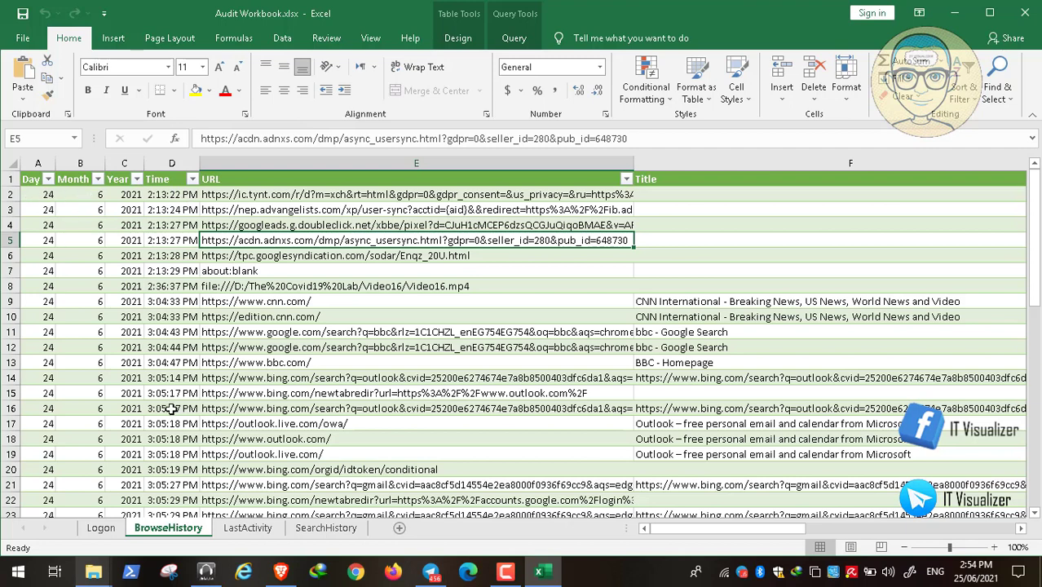
- Review the logon times on the Logon sheet and all columns of the BrowseHistory sheet through Record ID
{"action": "left_click", "coordinate": [102, 527]}
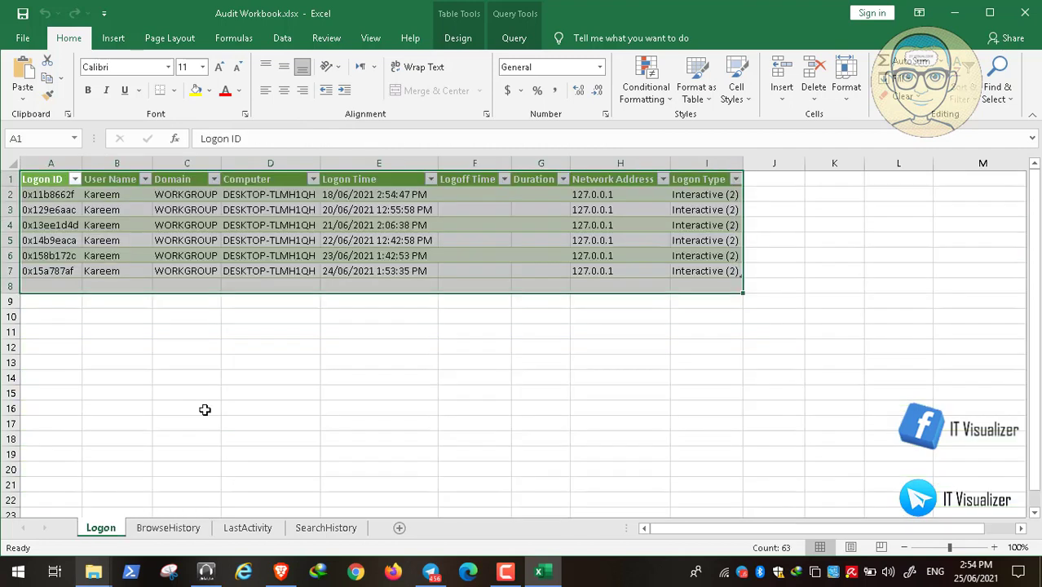
{"action": "left_click", "coordinate": [355, 198]}
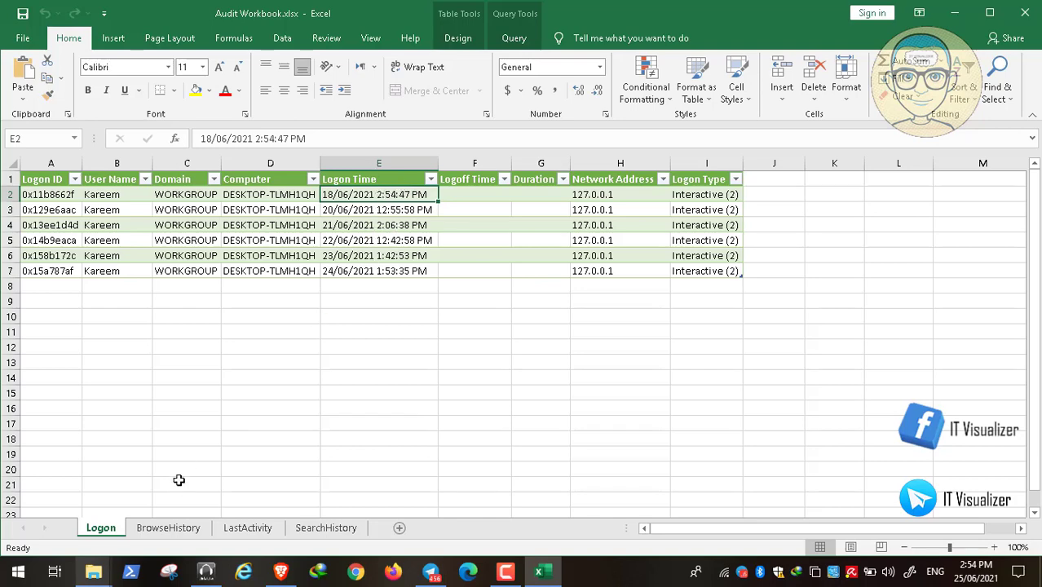
{"action": "left_click", "coordinate": [169, 533]}
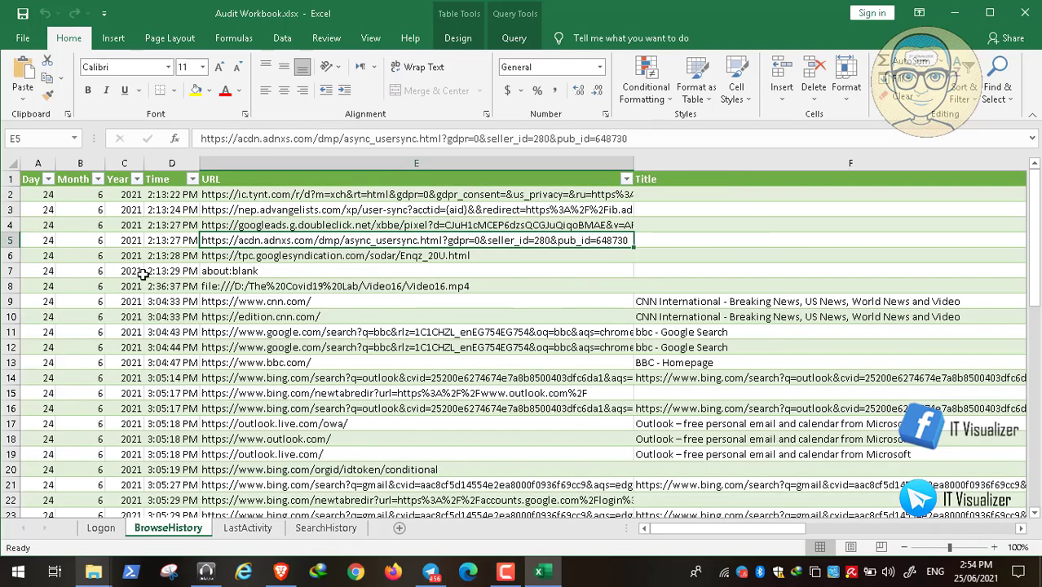
{"action": "left_click", "coordinate": [869, 529]}
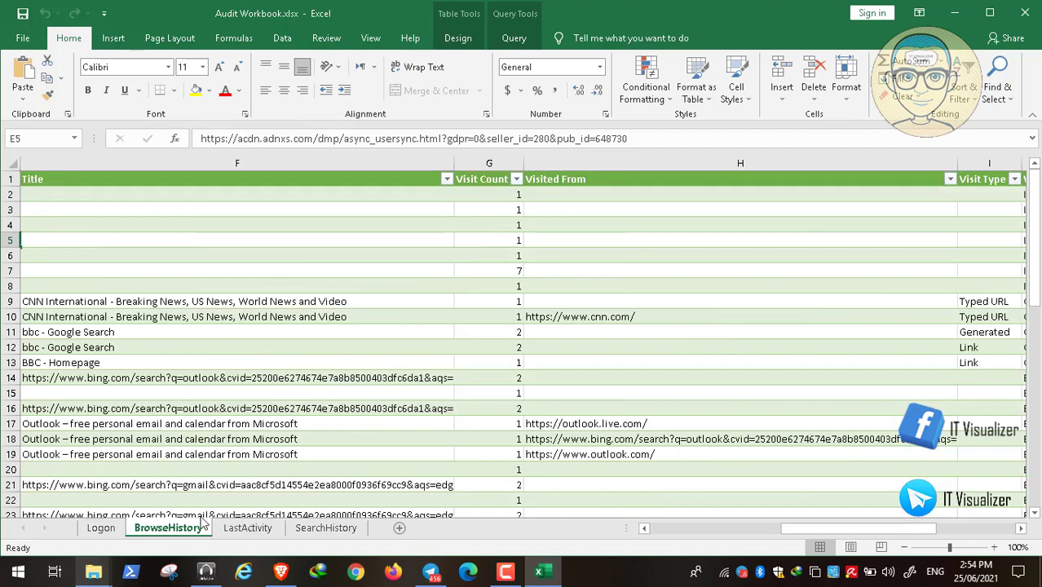
{"action": "left_click", "coordinate": [962, 529]}
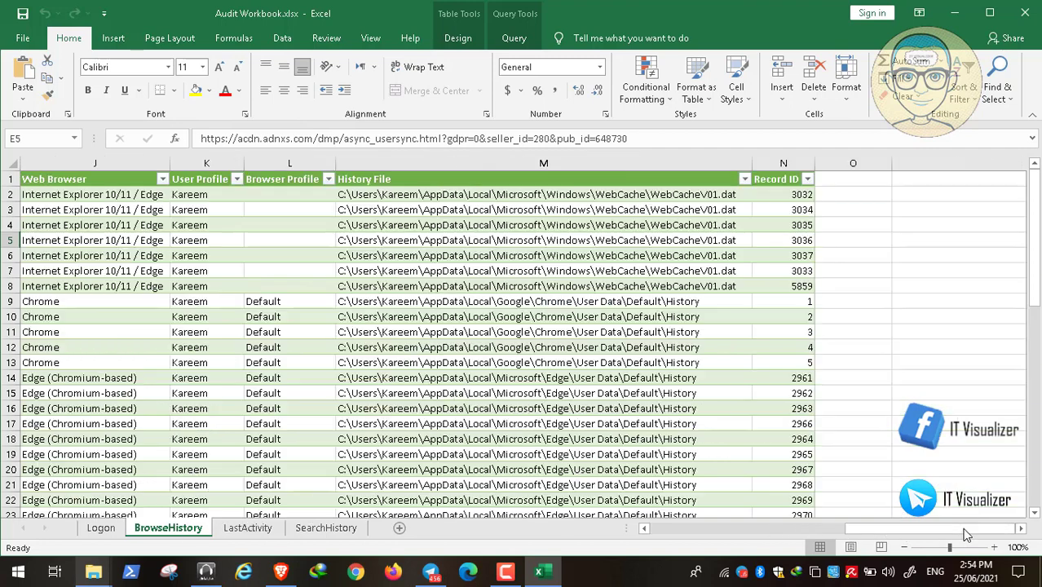
{"action": "left_click", "coordinate": [673, 529]}
{"action": "left_click", "coordinate": [673, 528]}
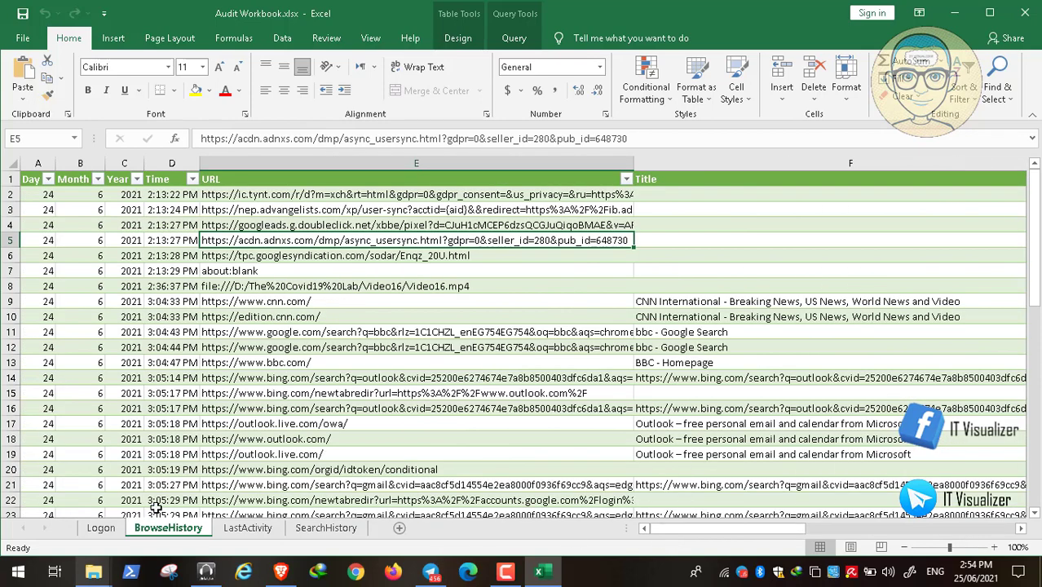
- Examine the LastActivity sheet's columns from Day through Data Source and return to the first columns
{"action": "left_click", "coordinate": [240, 529]}
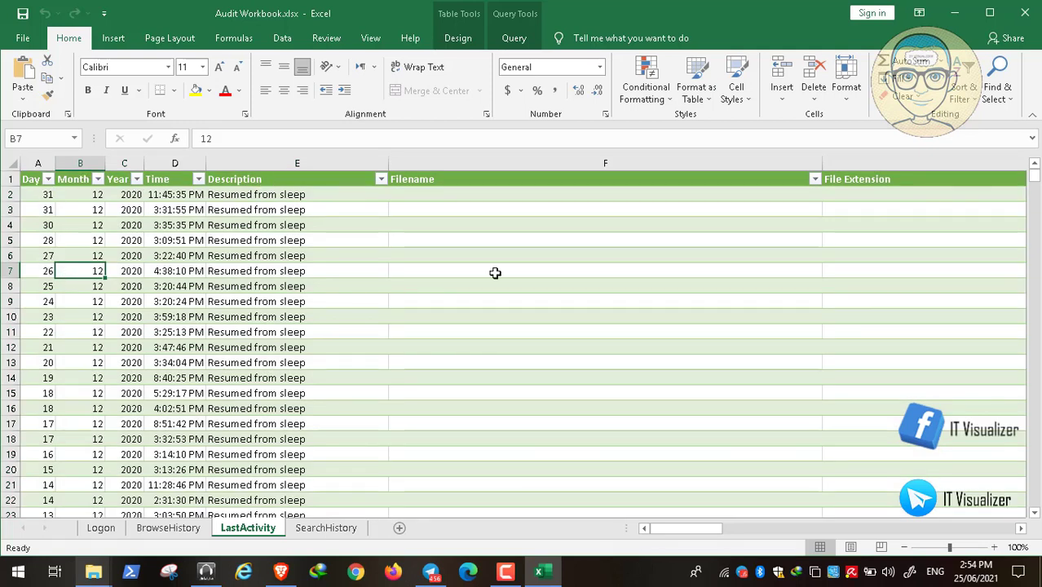
{"action": "left_click", "coordinate": [860, 528]}
{"action": "left_click", "coordinate": [966, 531]}
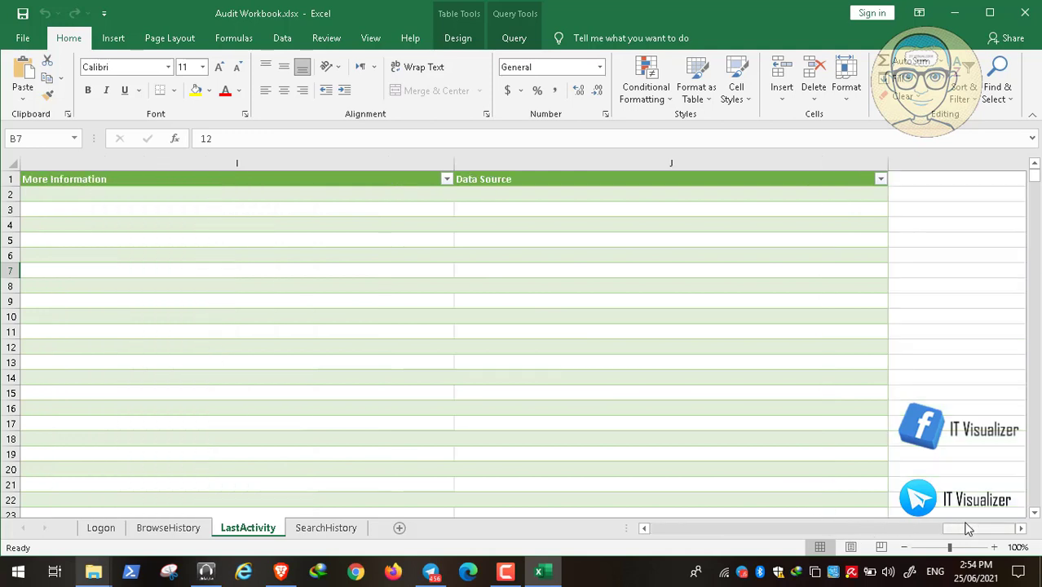
{"action": "left_click", "coordinate": [675, 534]}
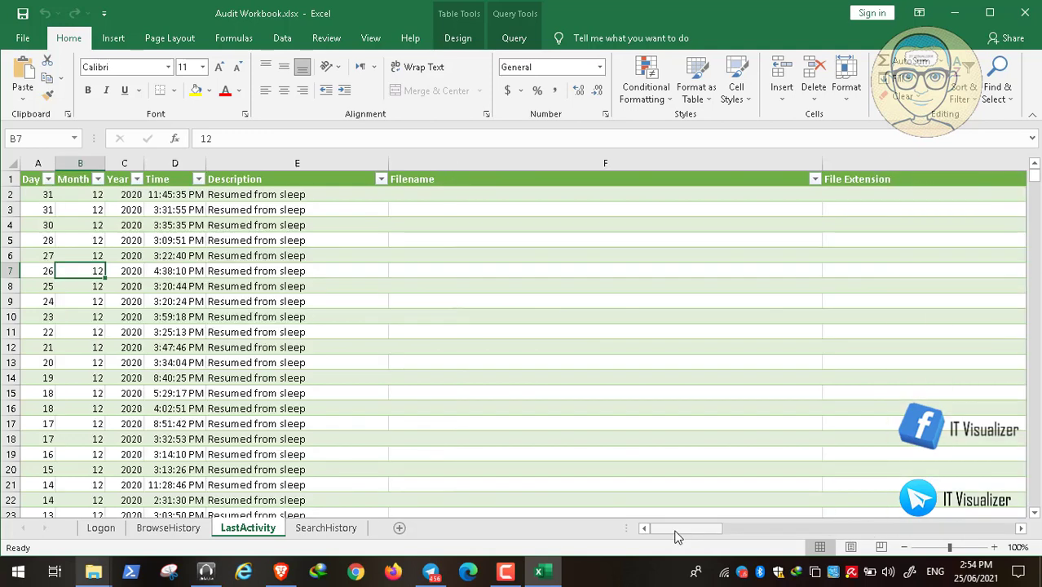
- Examine the activity types in the Description column's filter on the LastActivity sheet and leave without applying a filter
{"action": "left_click", "coordinate": [381, 179]}
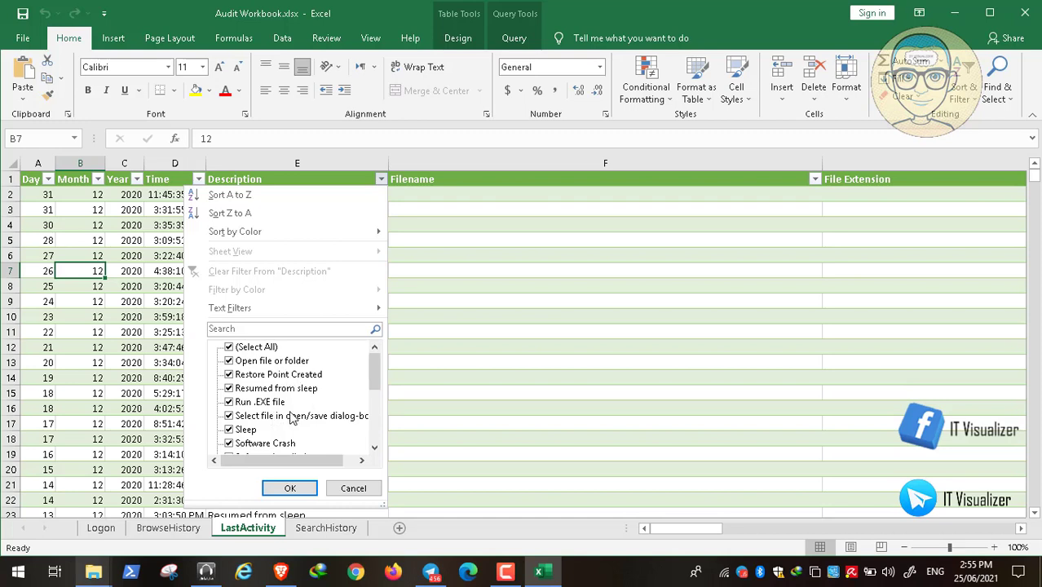
{"action": "left_click", "coordinate": [374, 451]}
{"action": "left_click", "coordinate": [375, 450]}
{"action": "left_click", "coordinate": [374, 451]}
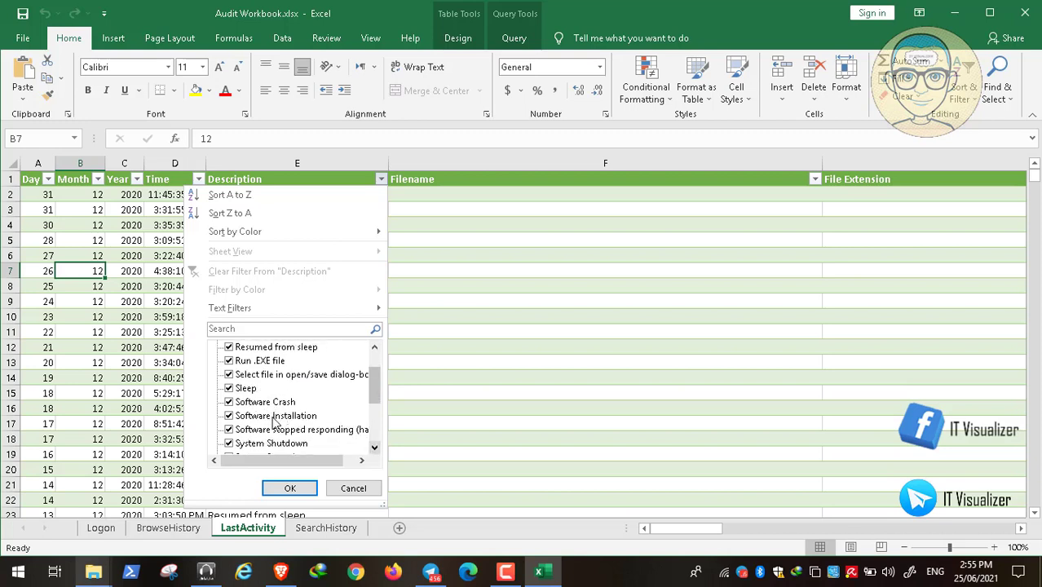
{"action": "left_click", "coordinate": [375, 449]}
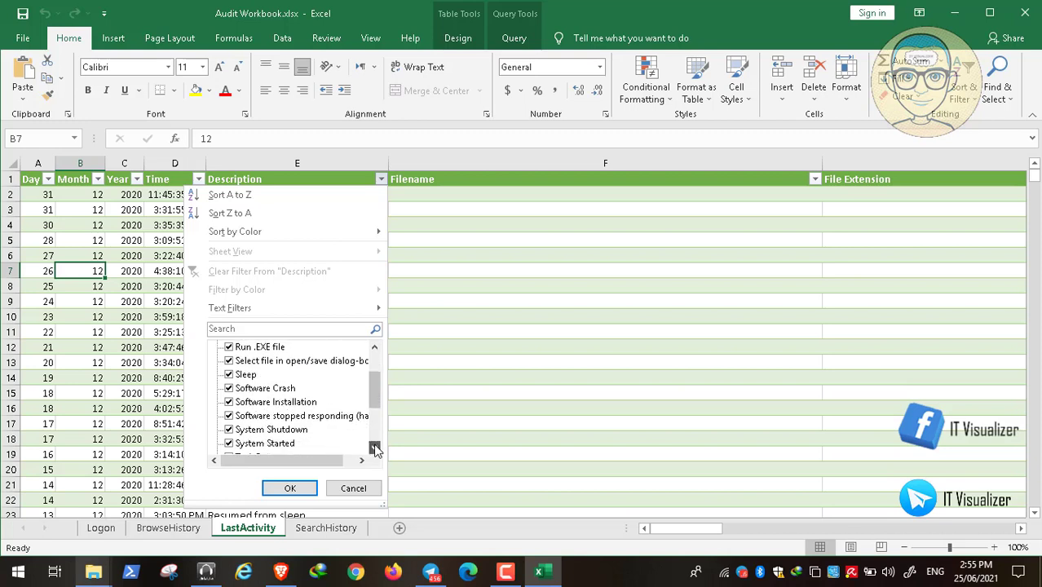
{"action": "left_click", "coordinate": [375, 450]}
{"action": "left_click", "coordinate": [374, 447]}
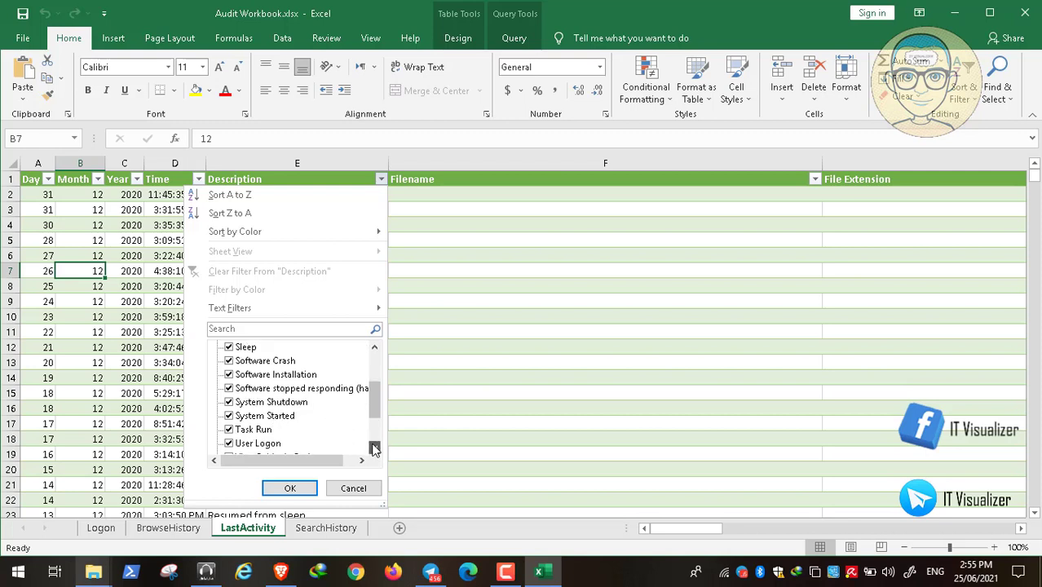
{"action": "left_click", "coordinate": [374, 447]}
{"action": "left_click", "coordinate": [375, 447]}
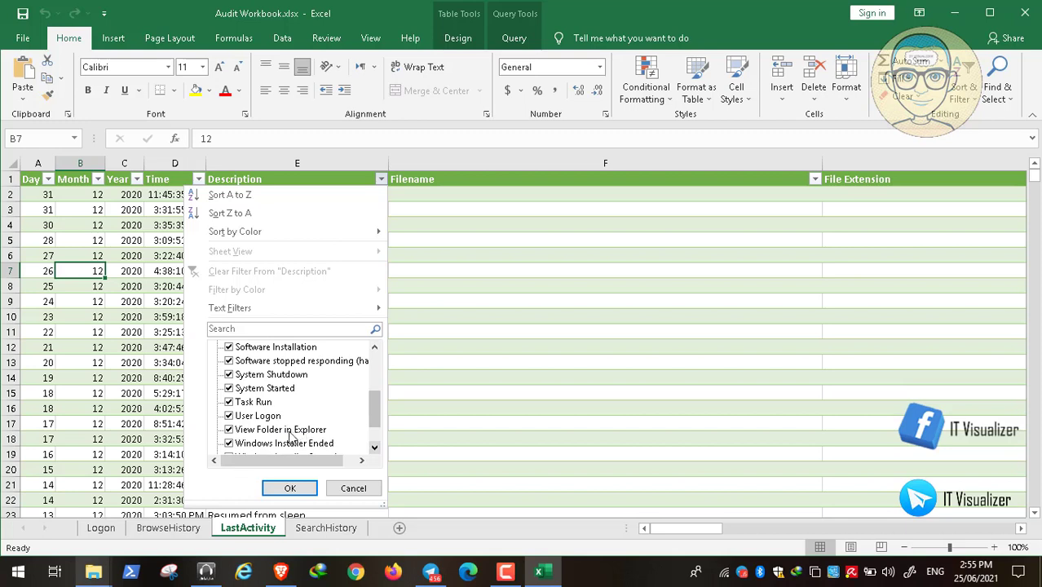
{"action": "left_click", "coordinate": [375, 448]}
{"action": "left_click", "coordinate": [375, 448]}
{"action": "left_click", "coordinate": [375, 448]}
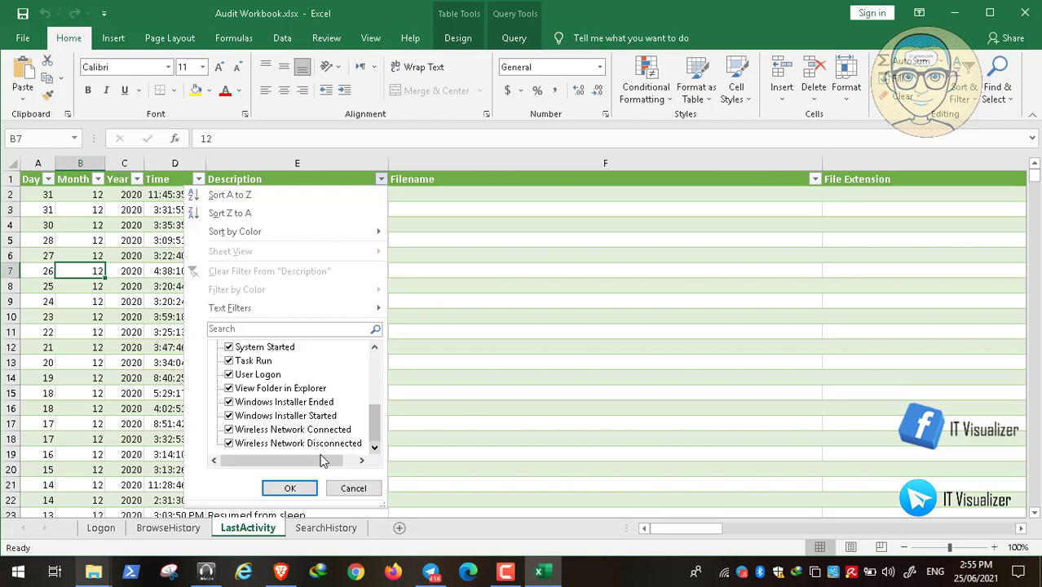
{"action": "left_click", "coordinate": [353, 487]}
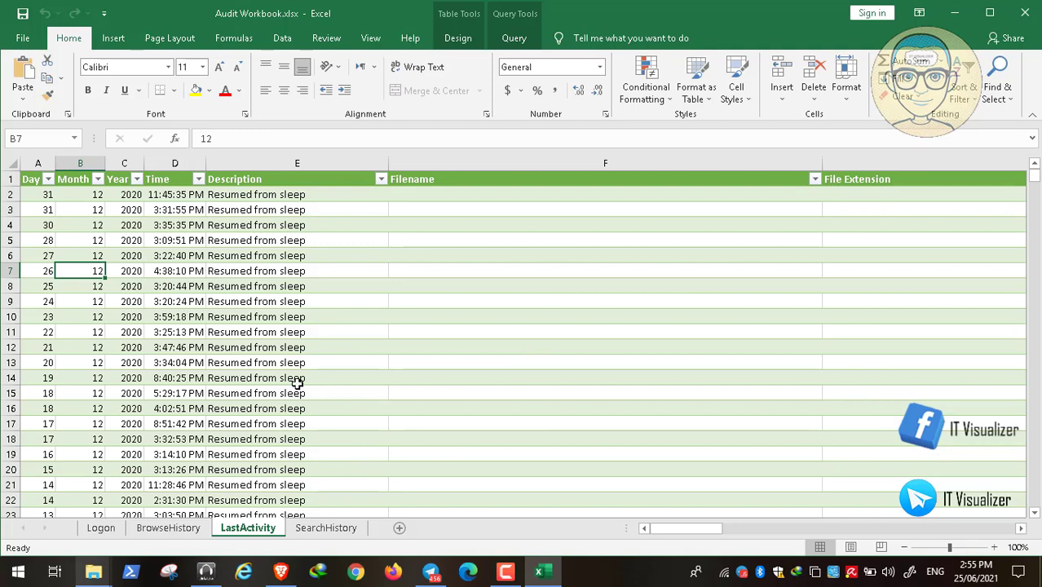
- Go through the Logon, BrowseHistory, LastActivity and SearchHistory sheets to compare their contents
{"action": "left_click", "coordinate": [101, 527]}
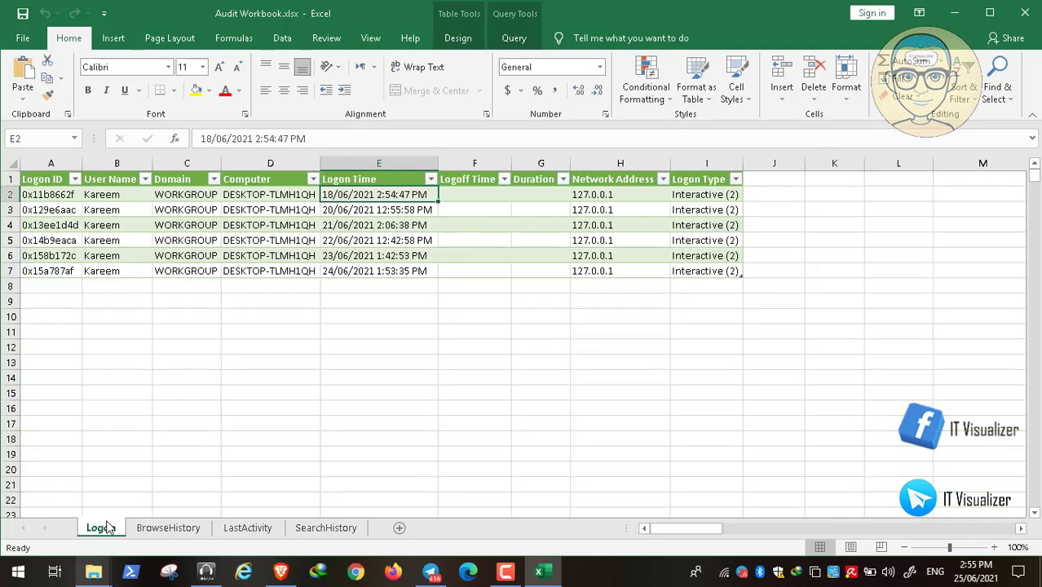
{"action": "left_click", "coordinate": [168, 527]}
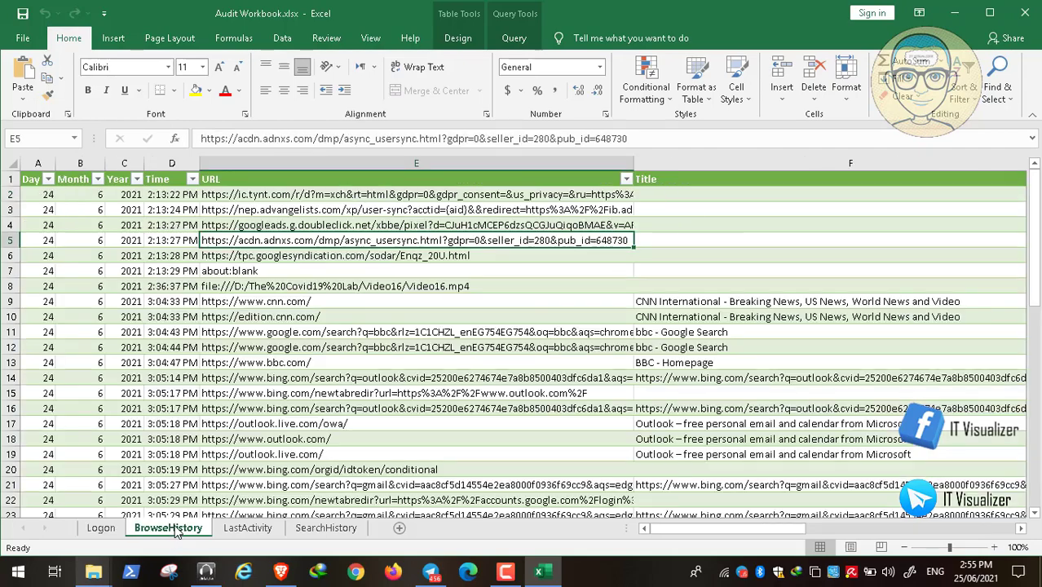
{"action": "left_click", "coordinate": [100, 529]}
{"action": "left_click", "coordinate": [167, 528]}
{"action": "left_click", "coordinate": [251, 528]}
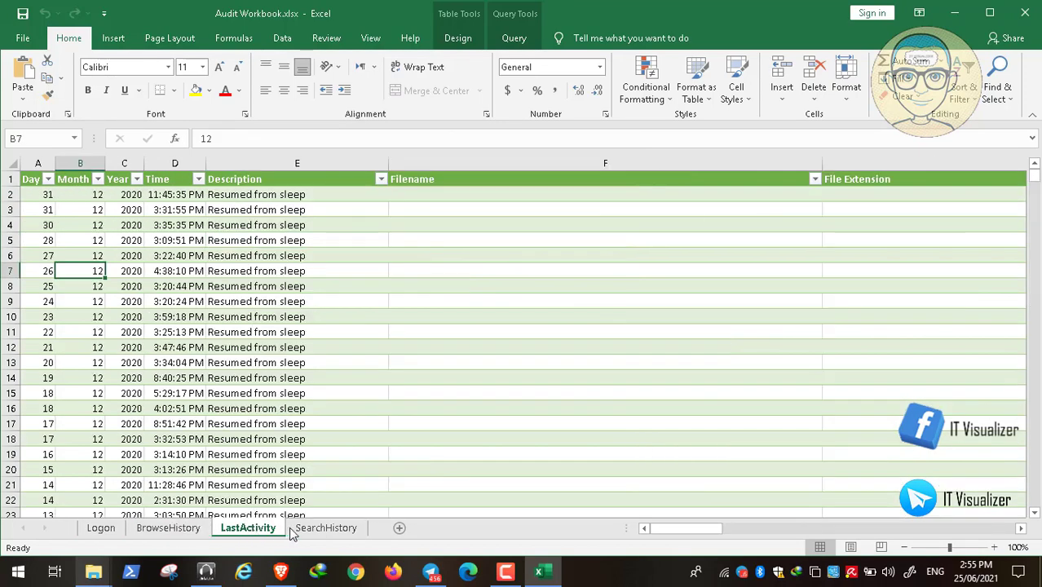
{"action": "left_click", "coordinate": [319, 528]}
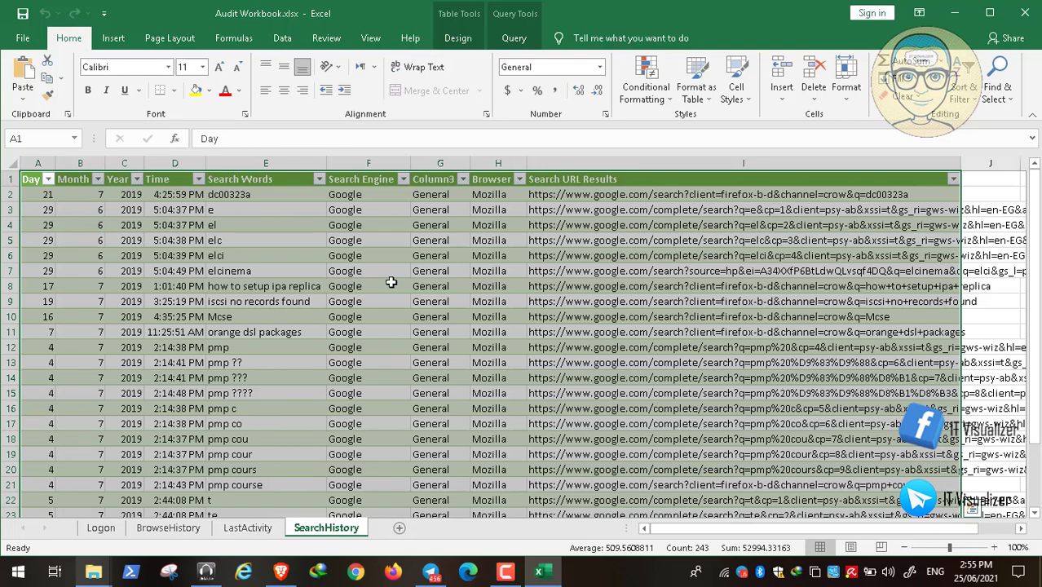
- Close Audit Workbook.xlsx and start Excel afresh from the desktop
{"action": "left_click", "coordinate": [1026, 13]}
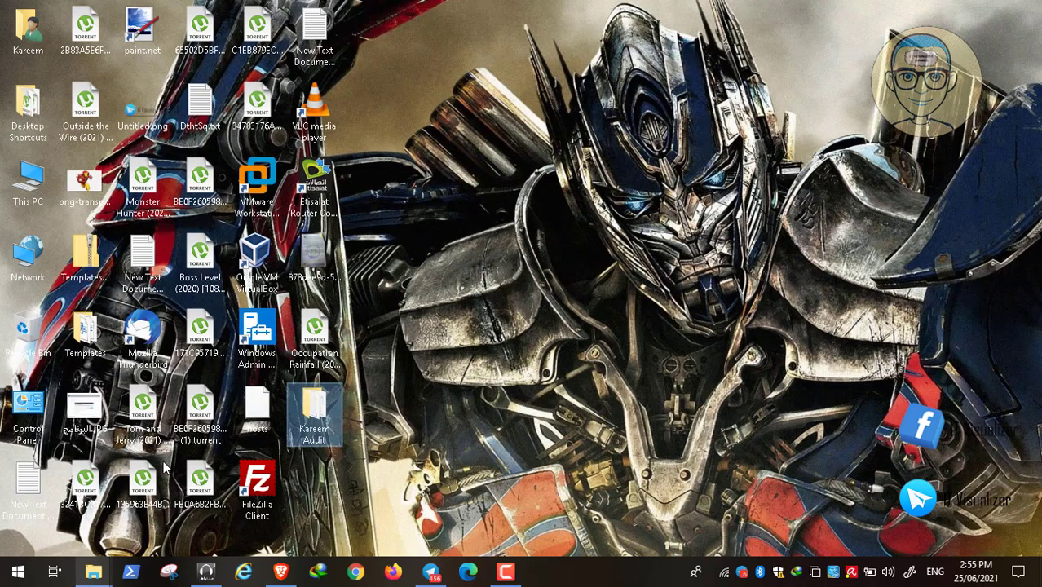
{"action": "left_click", "coordinate": [18, 573]}
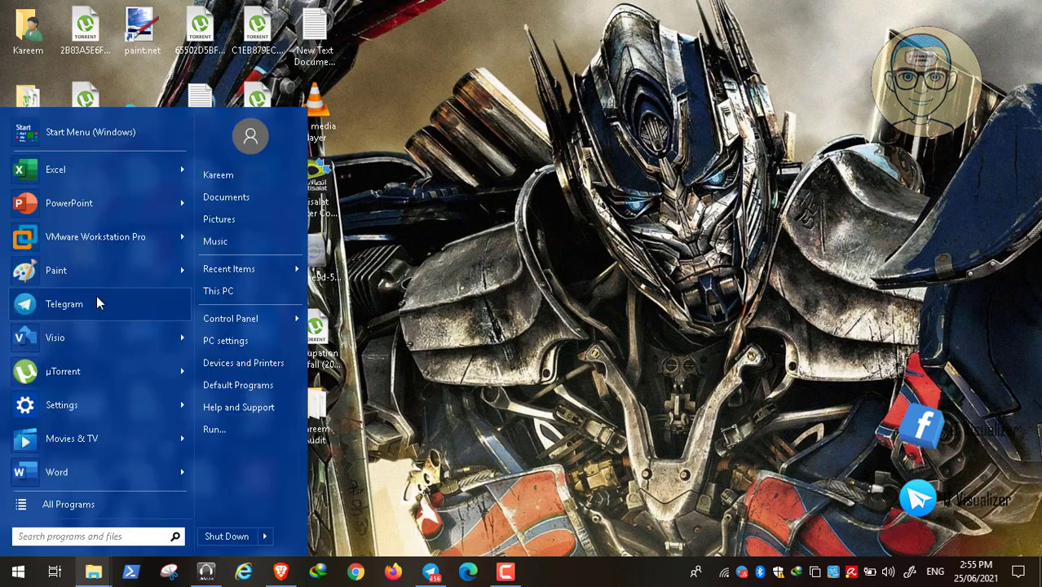
{"action": "left_click", "coordinate": [90, 181]}
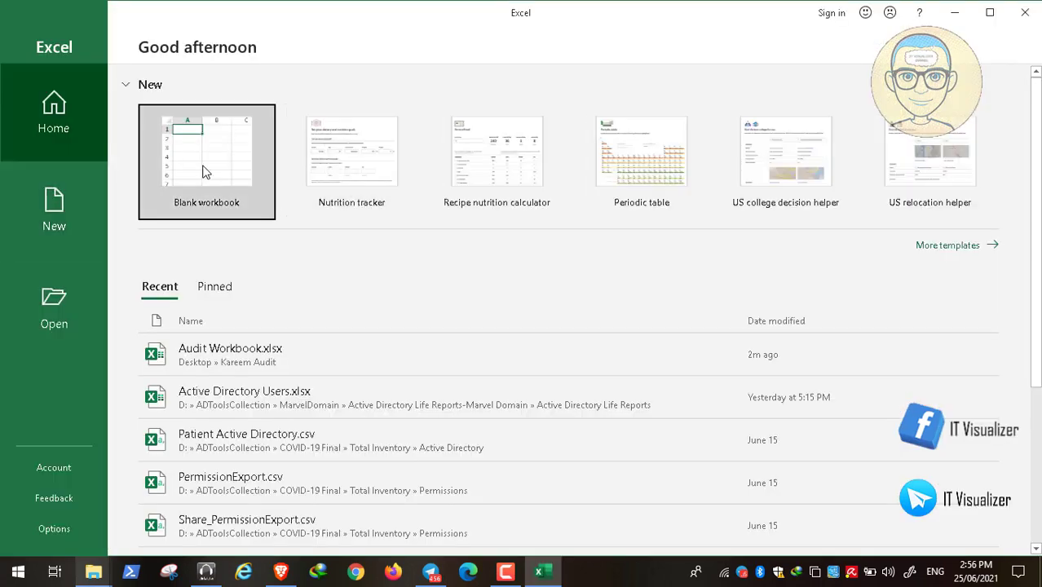
- Create a blank workbook and import BrowsingActivity.csv from the audit folder on the desktop, opening it for transformation in Power Query
{"action": "left_click", "coordinate": [204, 172]}
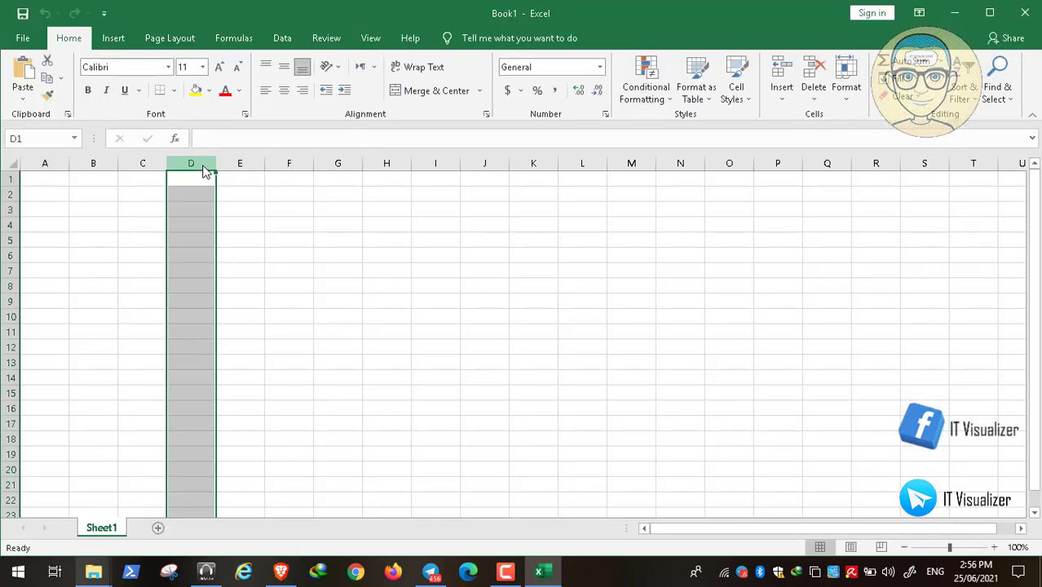
{"action": "left_click", "coordinate": [283, 38]}
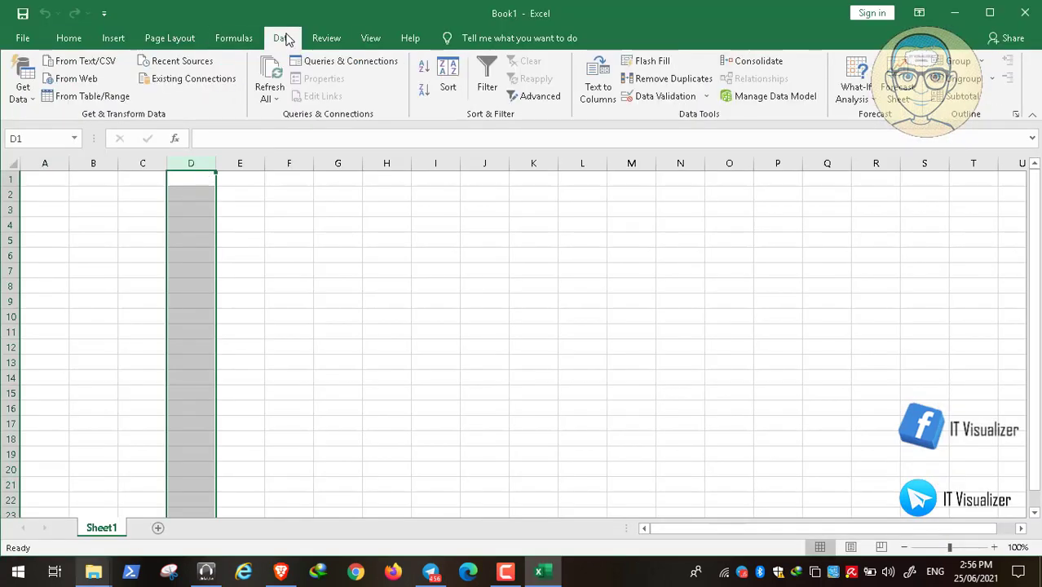
{"action": "left_click", "coordinate": [26, 96]}
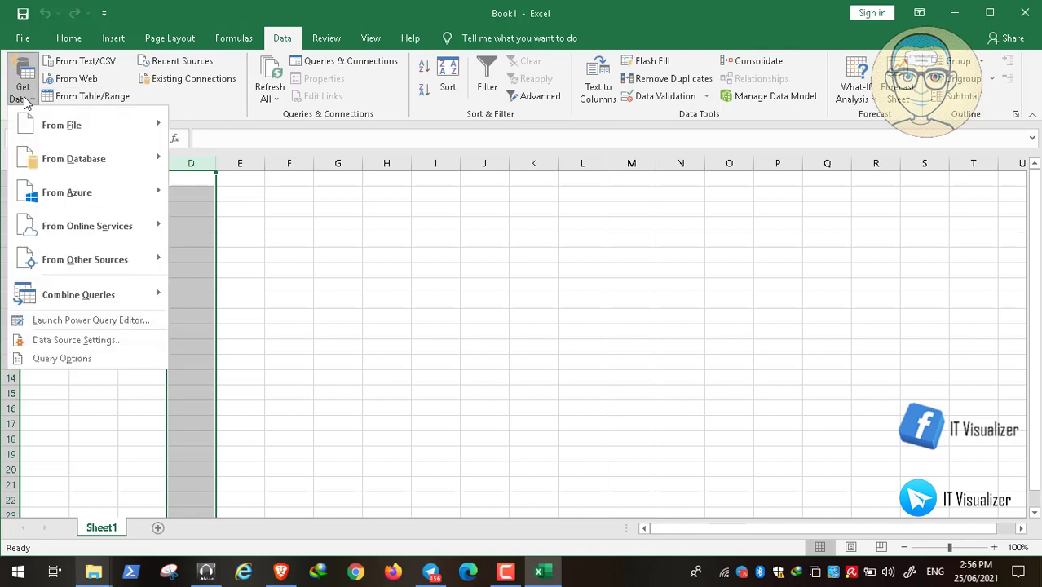
{"action": "left_click", "coordinate": [79, 63]}
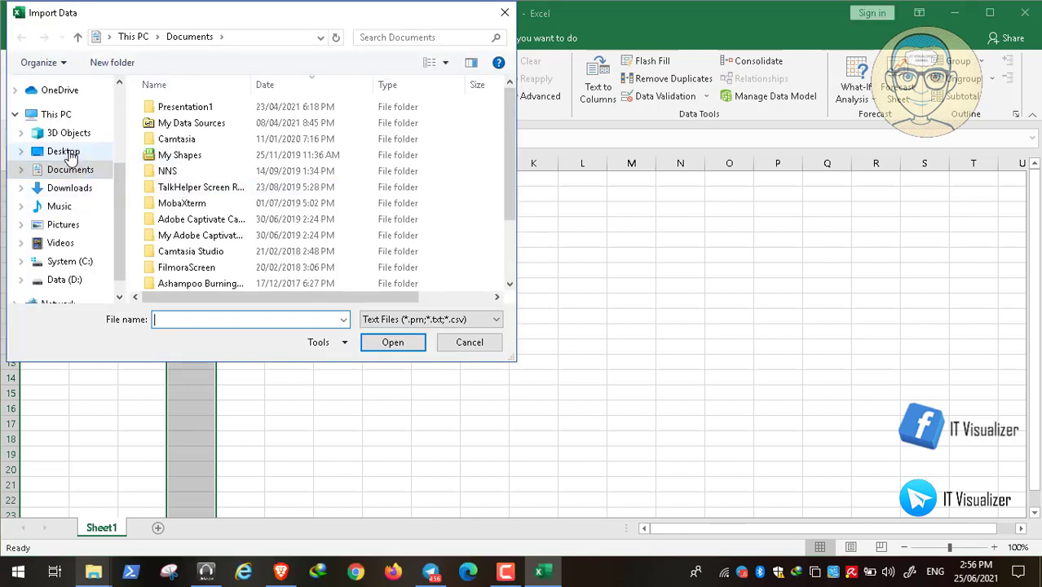
{"action": "left_click", "coordinate": [70, 153]}
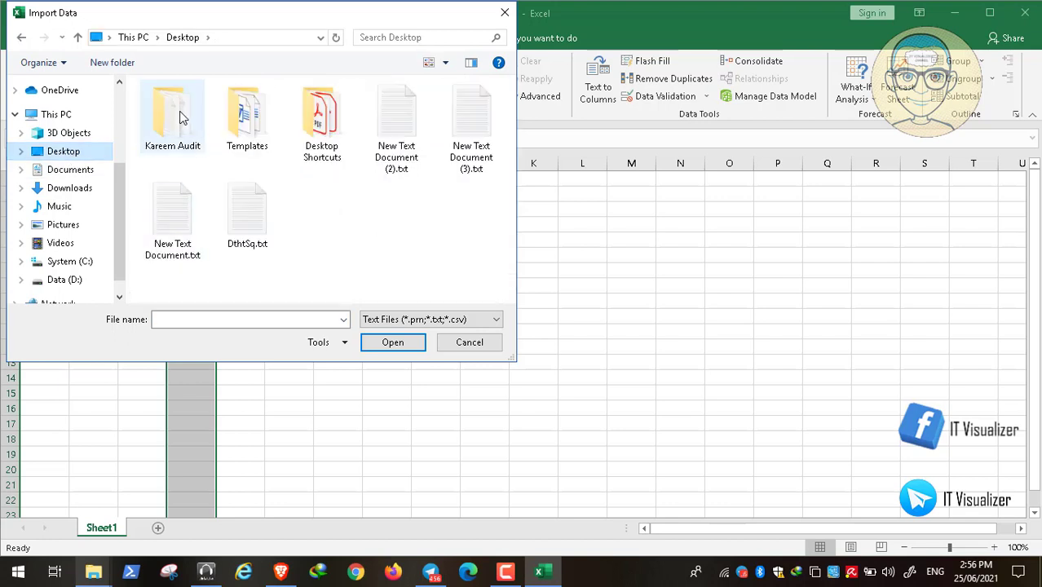
{"action": "double_click", "coordinate": [172, 116]}
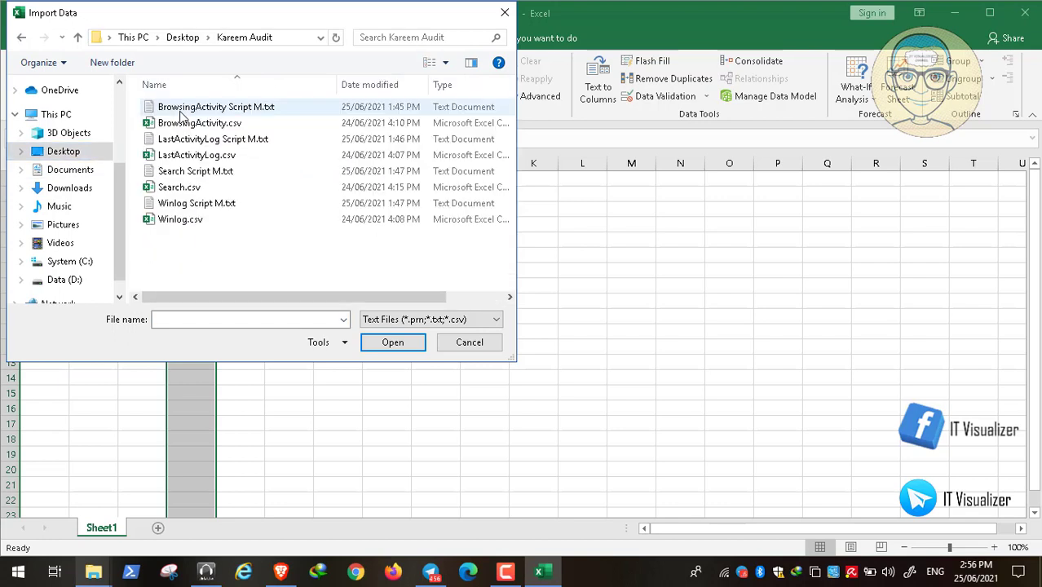
{"action": "left_click", "coordinate": [218, 126]}
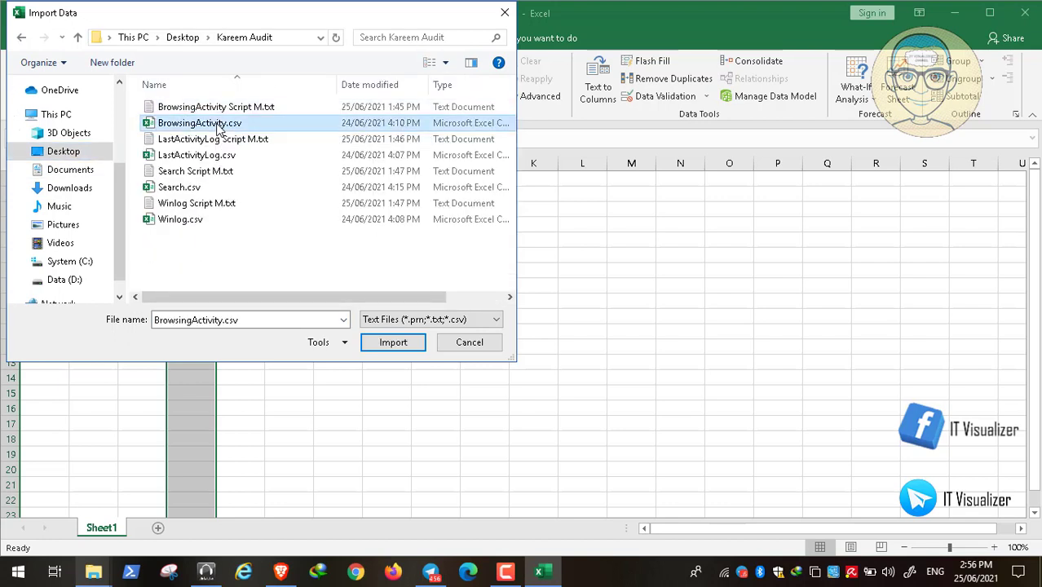
{"action": "left_click", "coordinate": [389, 343]}
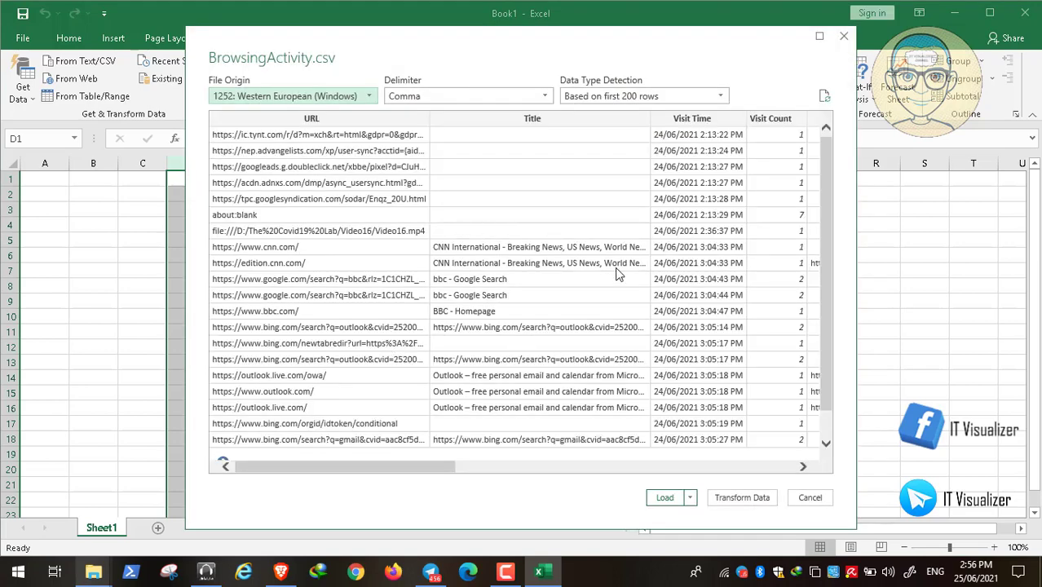
{"action": "left_click", "coordinate": [734, 498]}
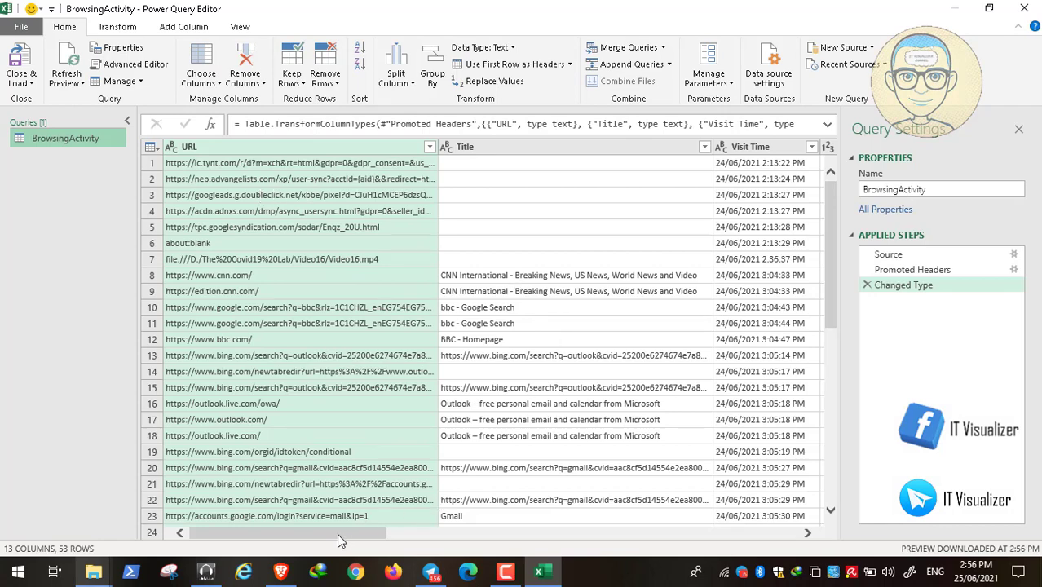
- Split the Visit Time column at each occurrence of the custom delimiter "/"
{"action": "left_click_drag", "start_coordinate": [337, 532], "coordinate": [463, 535]}
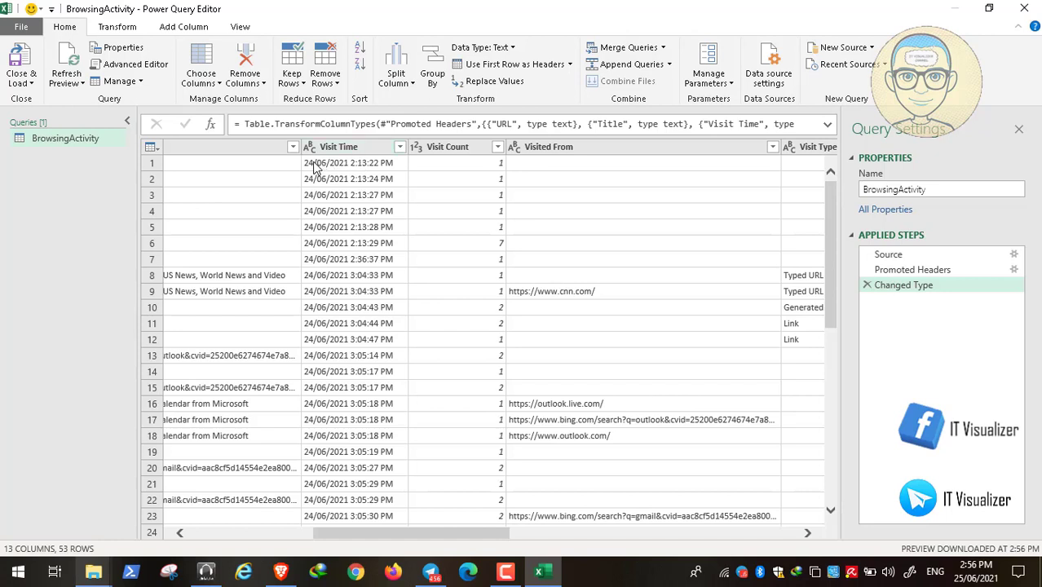
{"action": "left_click", "coordinate": [363, 148]}
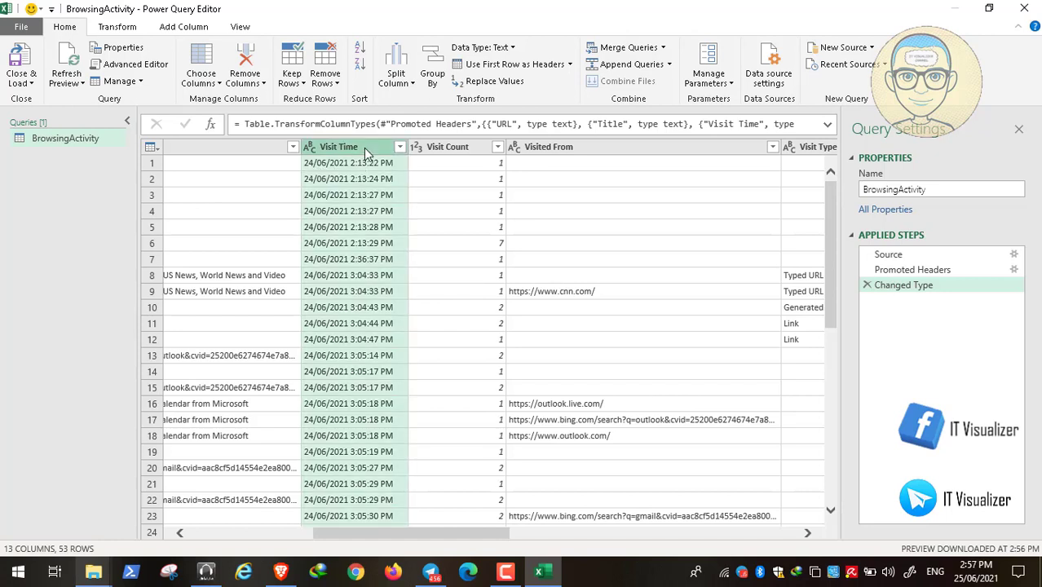
{"action": "left_click", "coordinate": [411, 82]}
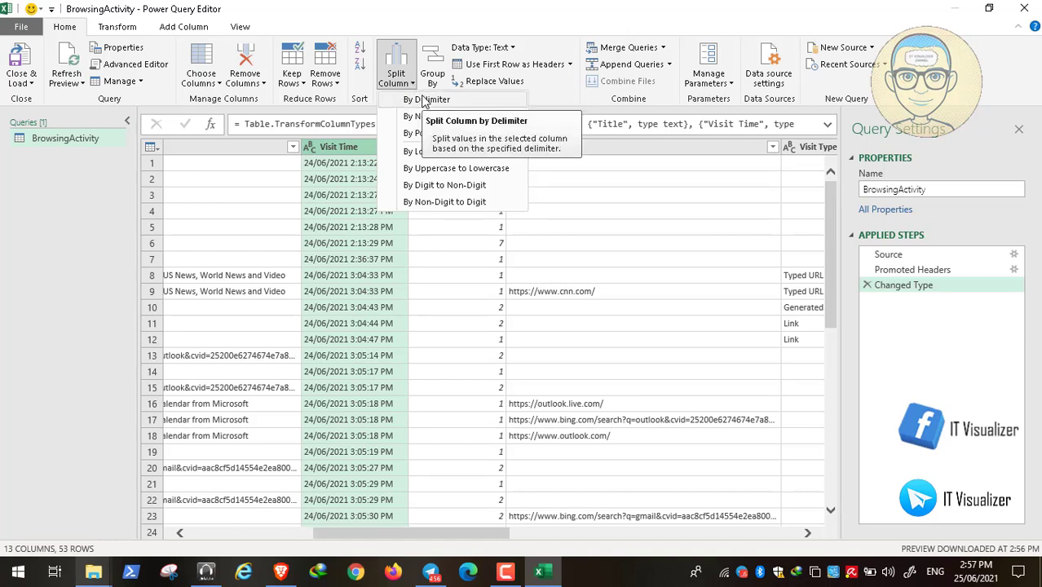
{"action": "left_click", "coordinate": [423, 100]}
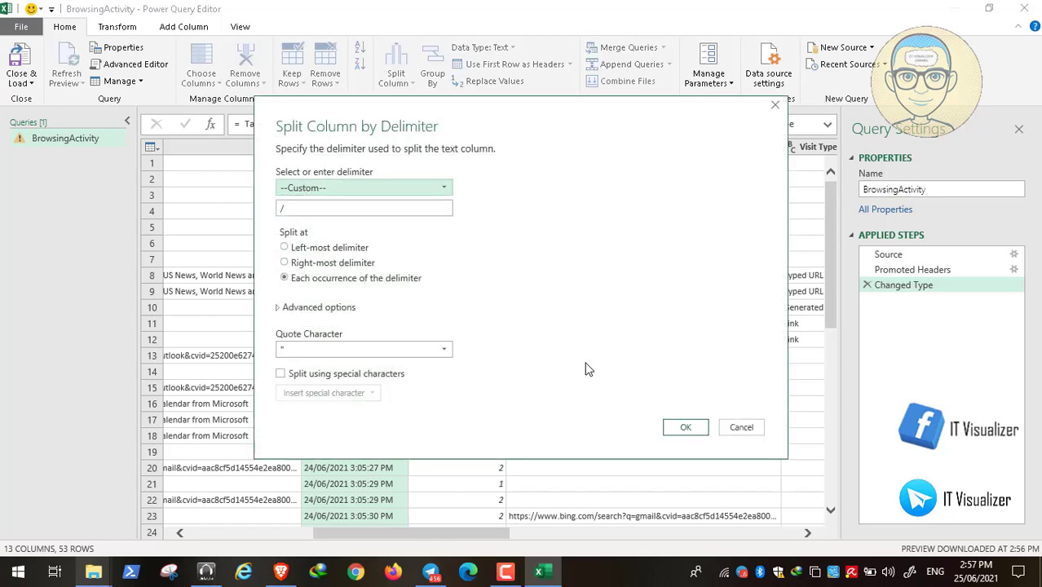
{"action": "left_click", "coordinate": [685, 429]}
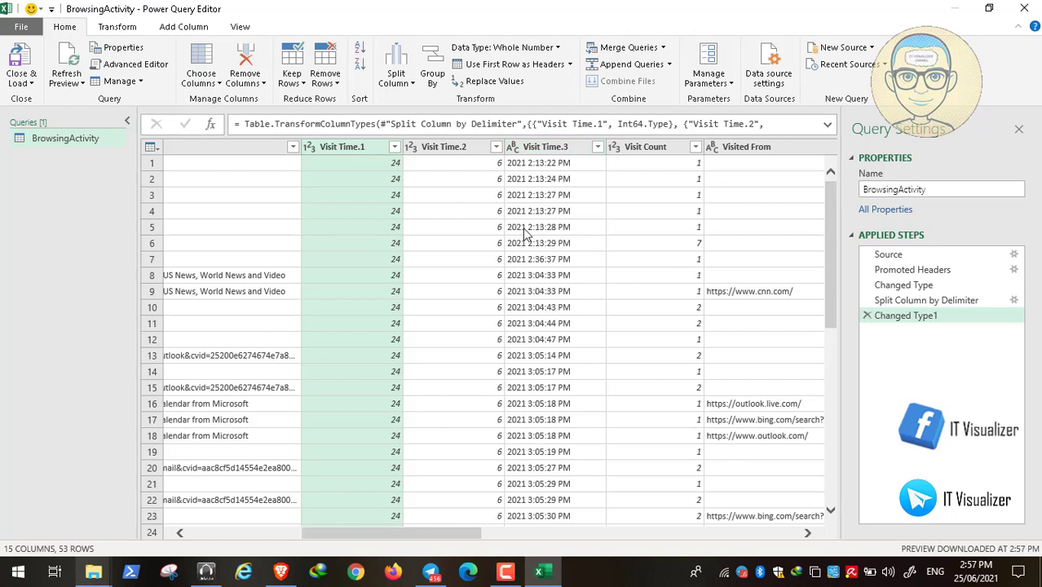
- Rename the Visit Time.1 column as Day
{"action": "left_click", "coordinate": [541, 148]}
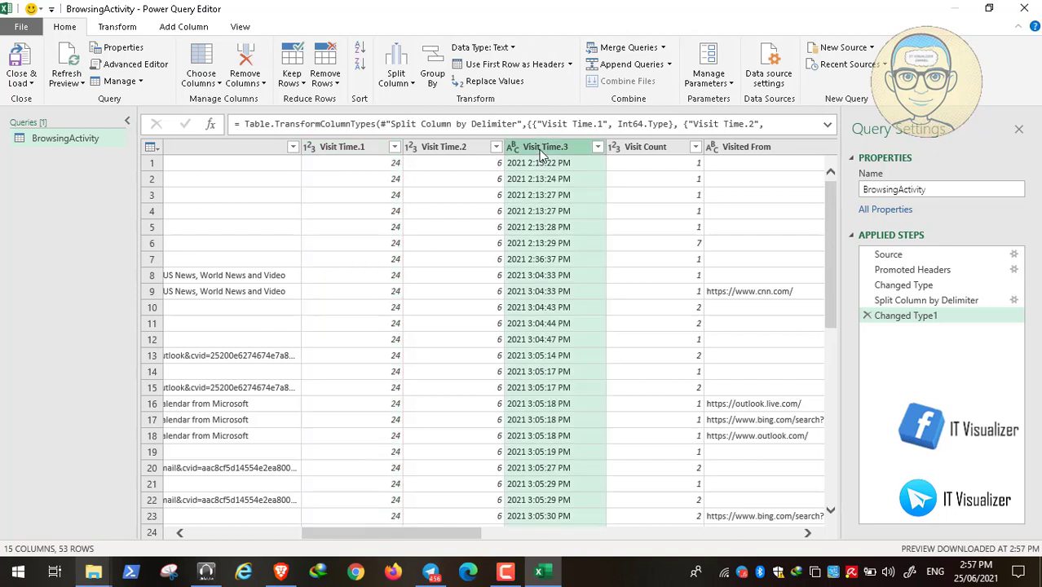
{"action": "left_click", "coordinate": [349, 148]}
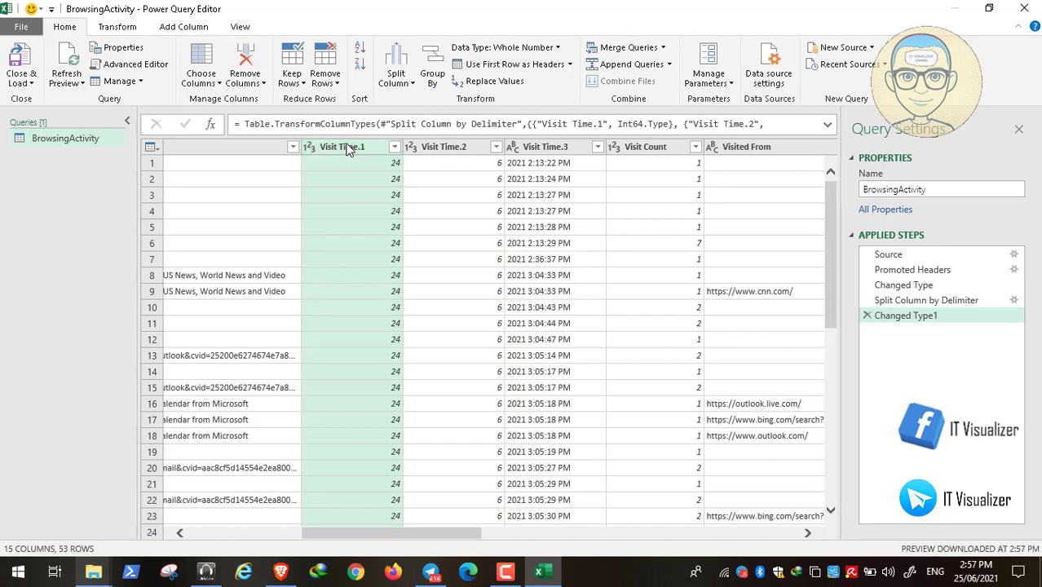
{"action": "right_click", "coordinate": [349, 148]}
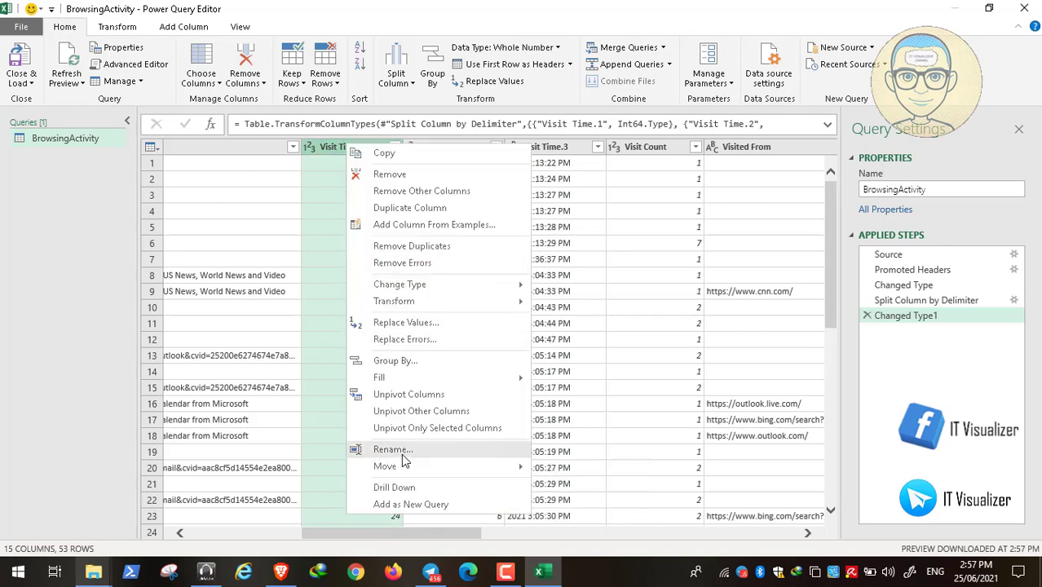
{"action": "left_click", "coordinate": [401, 452]}
{"action": "key", "text": "BackSpace"}
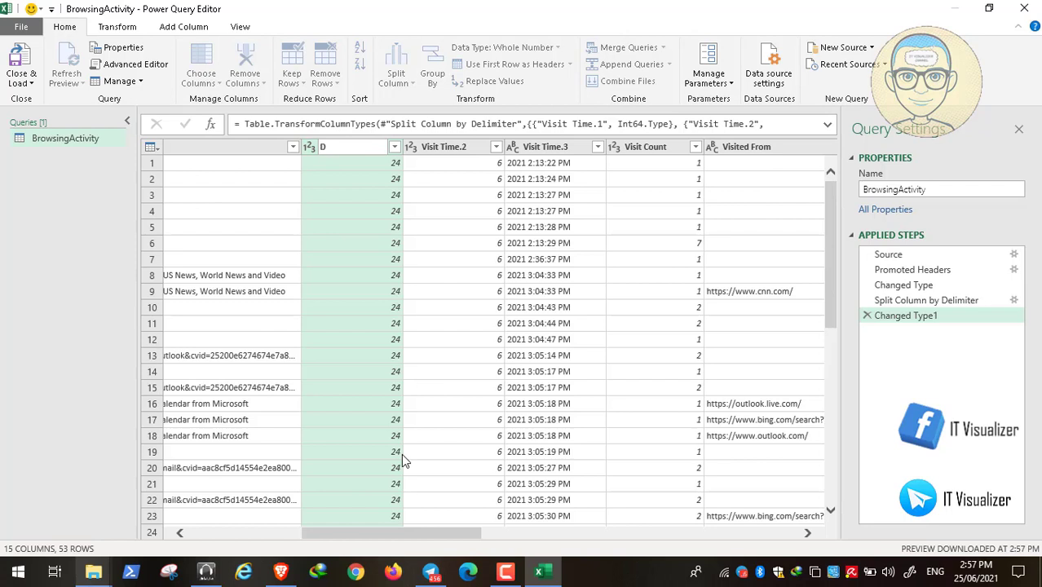
{"action": "type", "text": "Day"}
{"action": "key", "text": "Return"}
- Rename the Visit Time.2 column as Month and select the Visit Time.3 column
{"action": "right_click", "coordinate": [458, 152]}
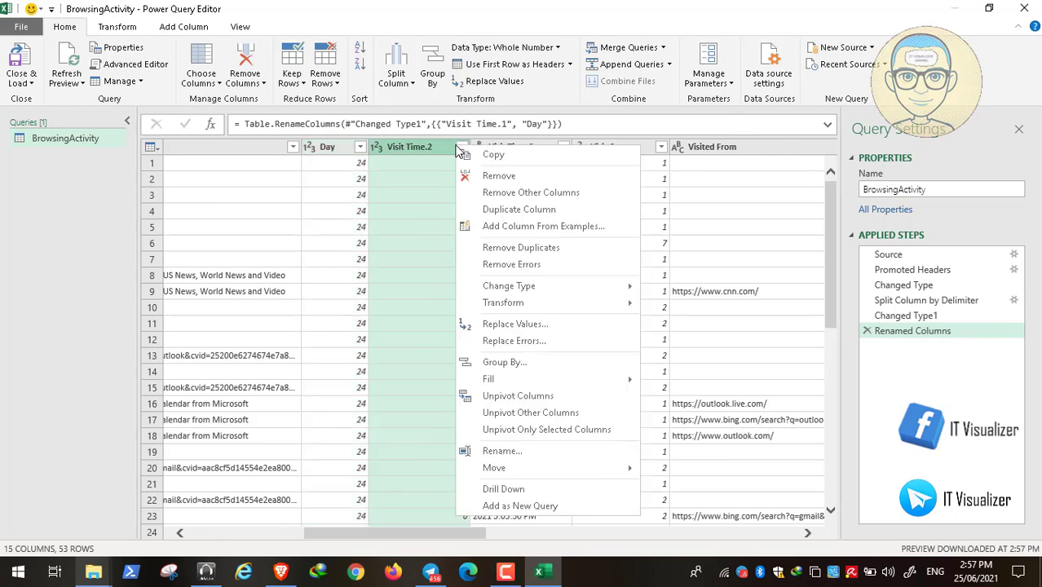
{"action": "left_click", "coordinate": [415, 155]}
{"action": "right_click", "coordinate": [414, 155]}
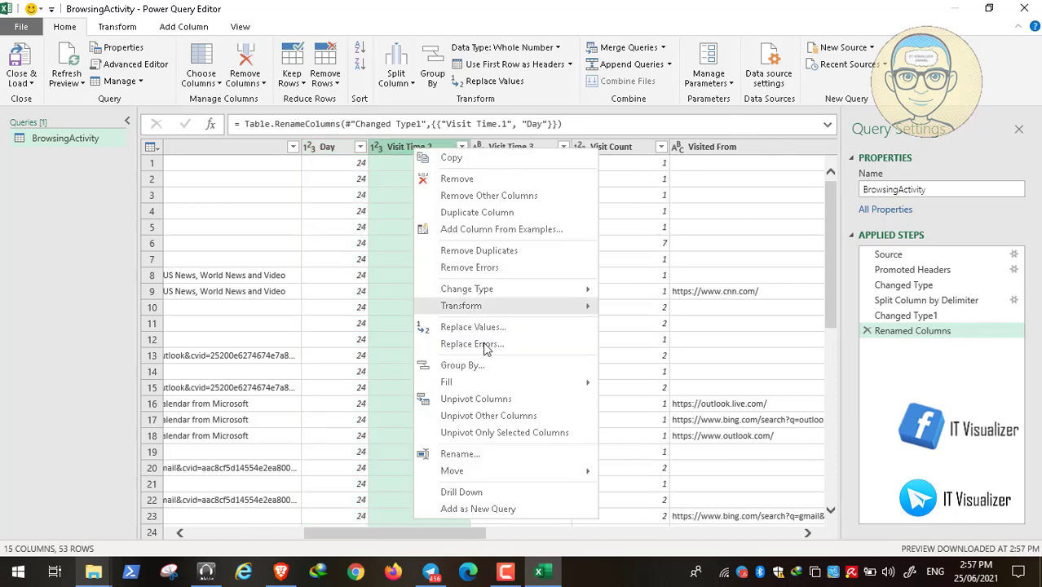
{"action": "left_click", "coordinate": [473, 459]}
{"action": "key", "text": "BackSpace"}
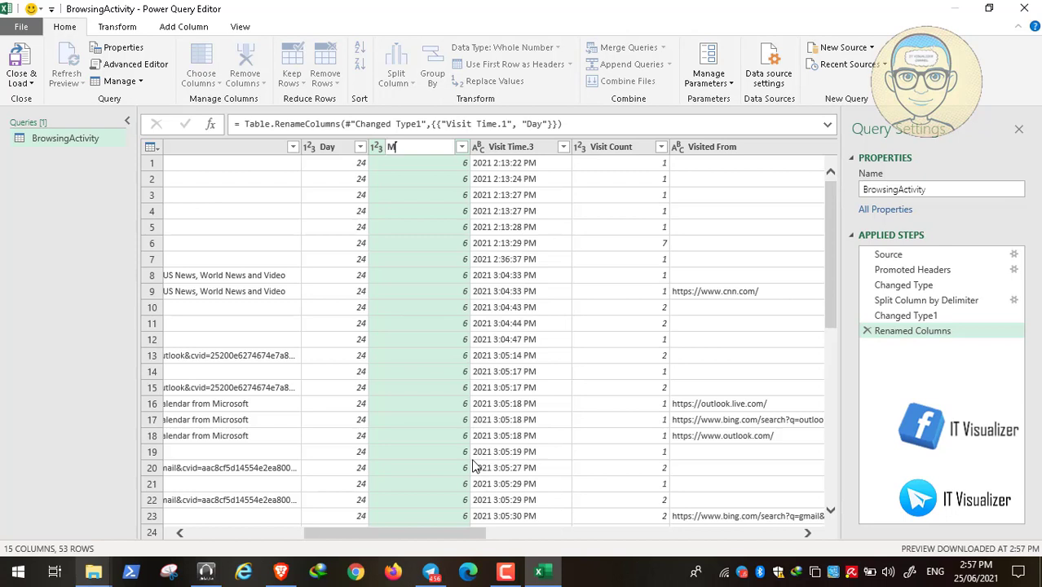
{"action": "key", "text": "Return"}
{"action": "left_click", "coordinate": [522, 154]}
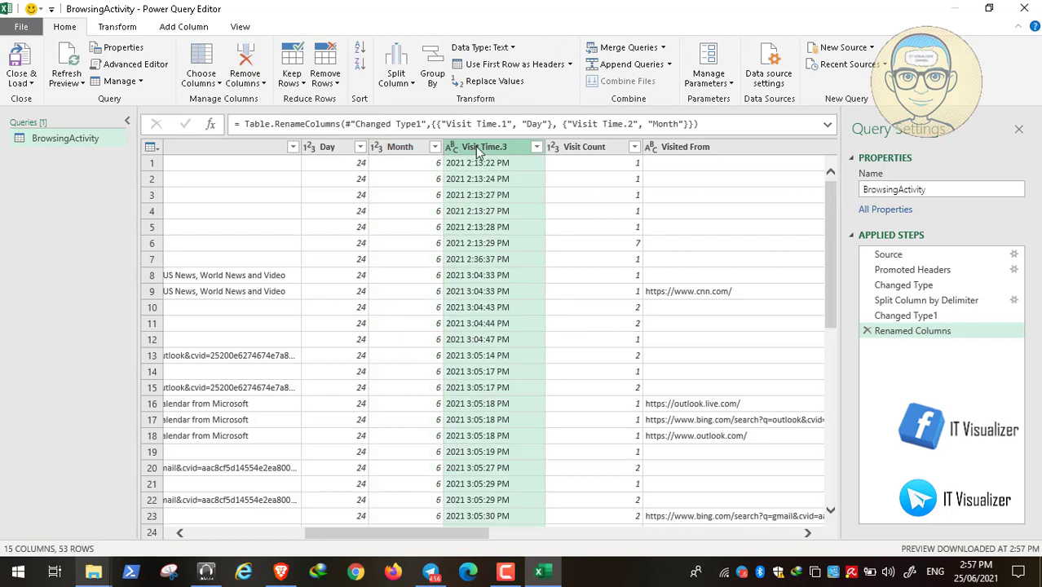
{"action": "left_click", "coordinate": [411, 84]}
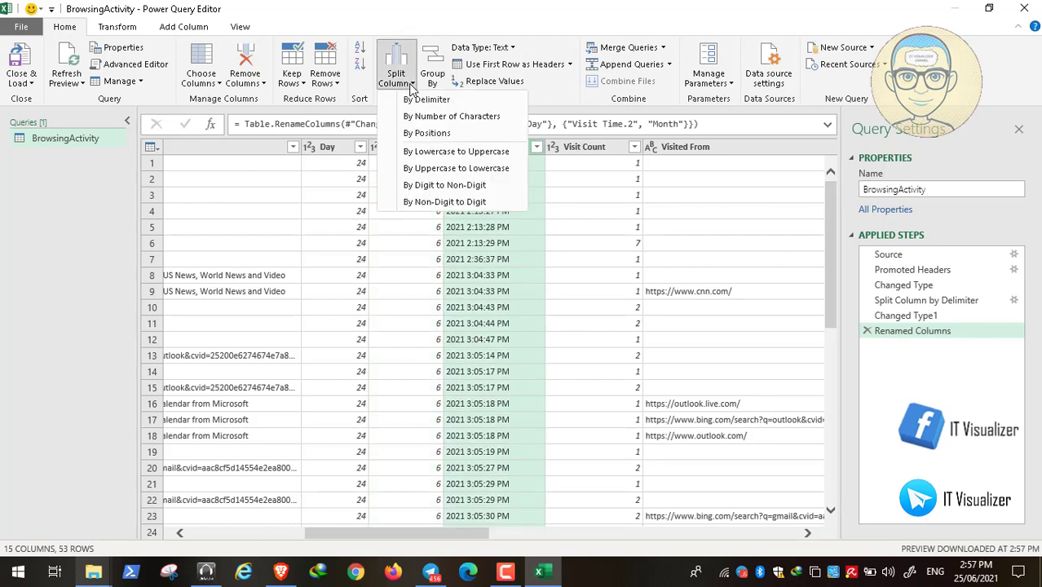
{"action": "left_click", "coordinate": [413, 99]}
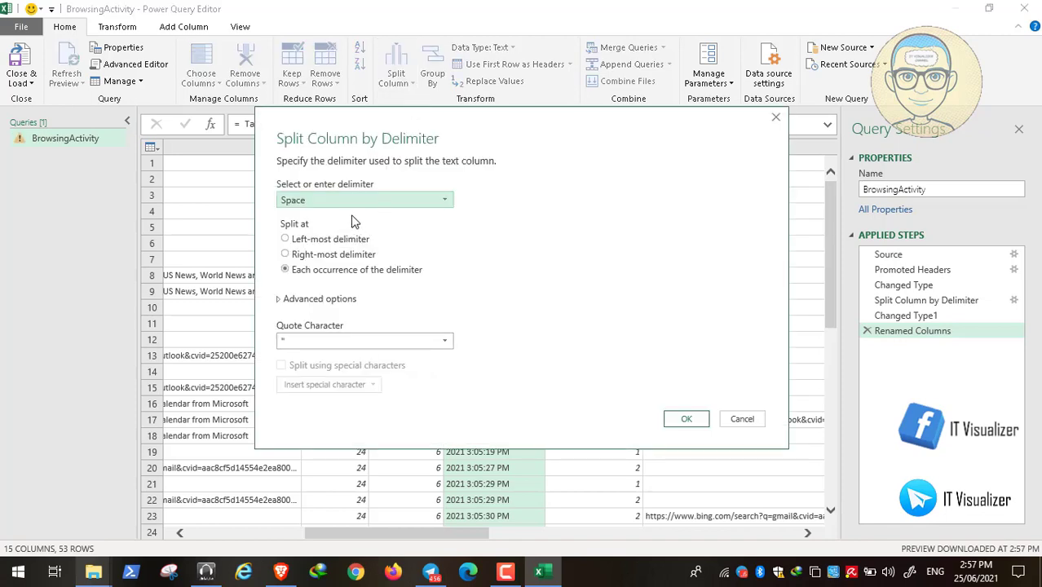
{"action": "left_click", "coordinate": [741, 419]}
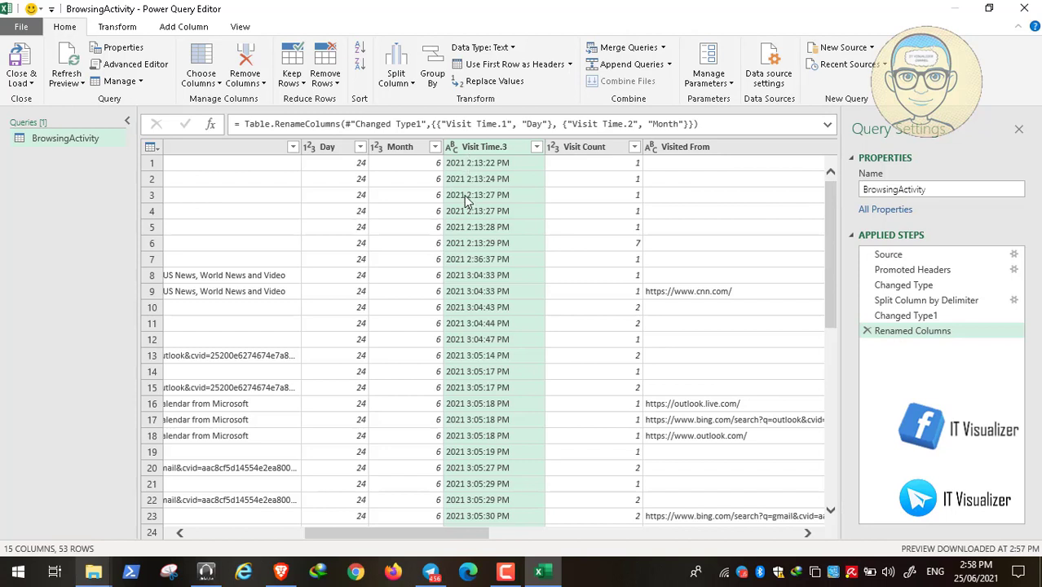
{"action": "left_click", "coordinate": [413, 87]}
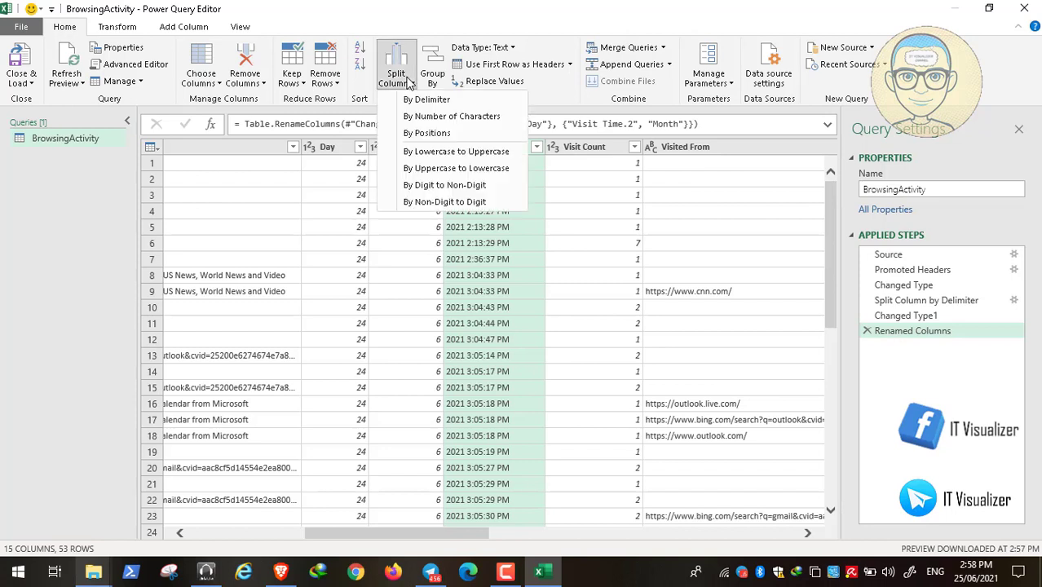
{"action": "left_click", "coordinate": [955, 11]}
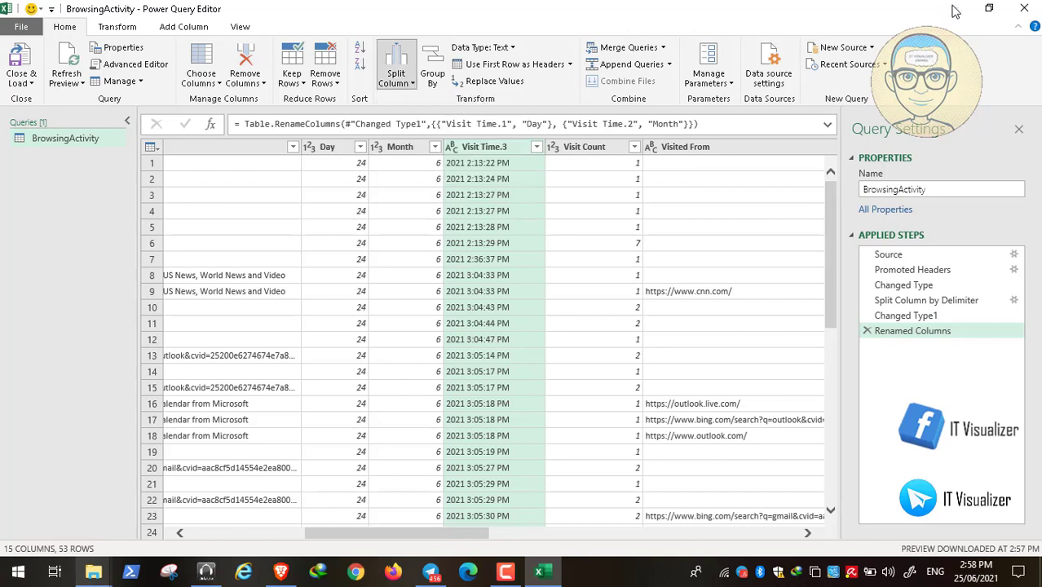
{"action": "left_click", "coordinate": [506, 571]}
{"action": "left_click", "coordinate": [969, 508]}
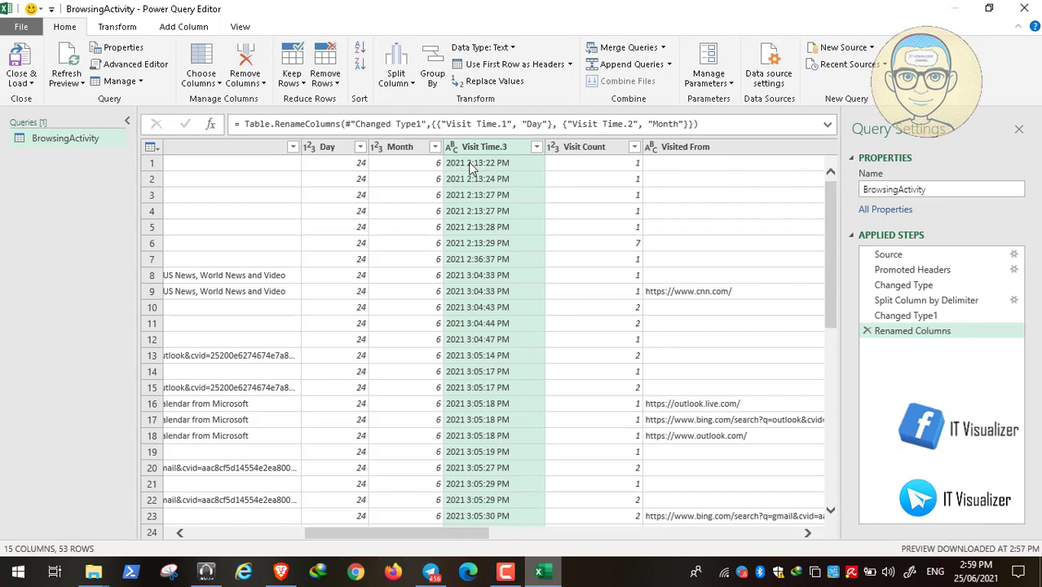
- Split the Visit Time.3 column by the Space delimiter at the left-most occurrence only
{"action": "left_click", "coordinate": [395, 82]}
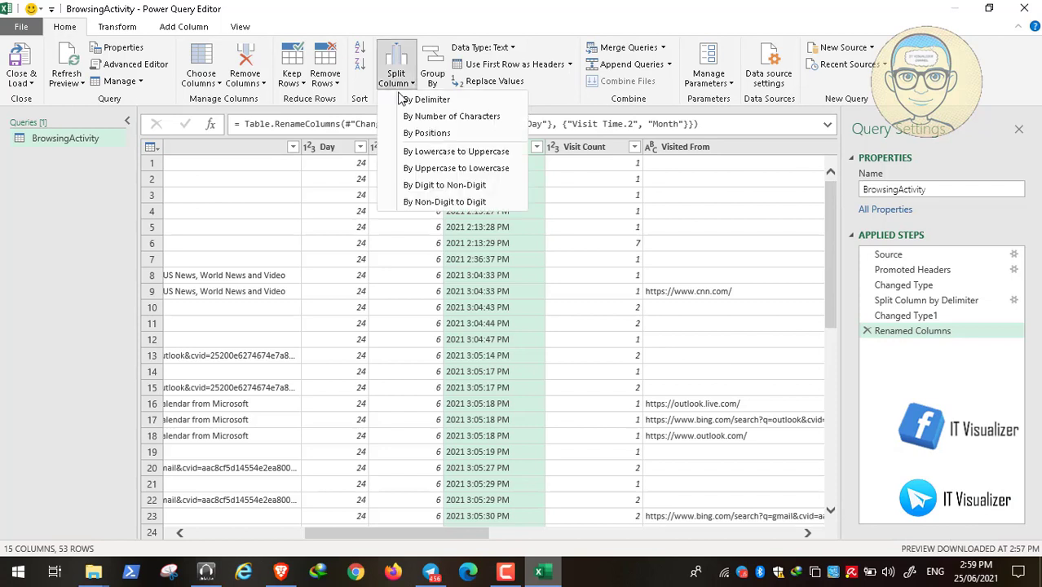
{"action": "left_click", "coordinate": [401, 100]}
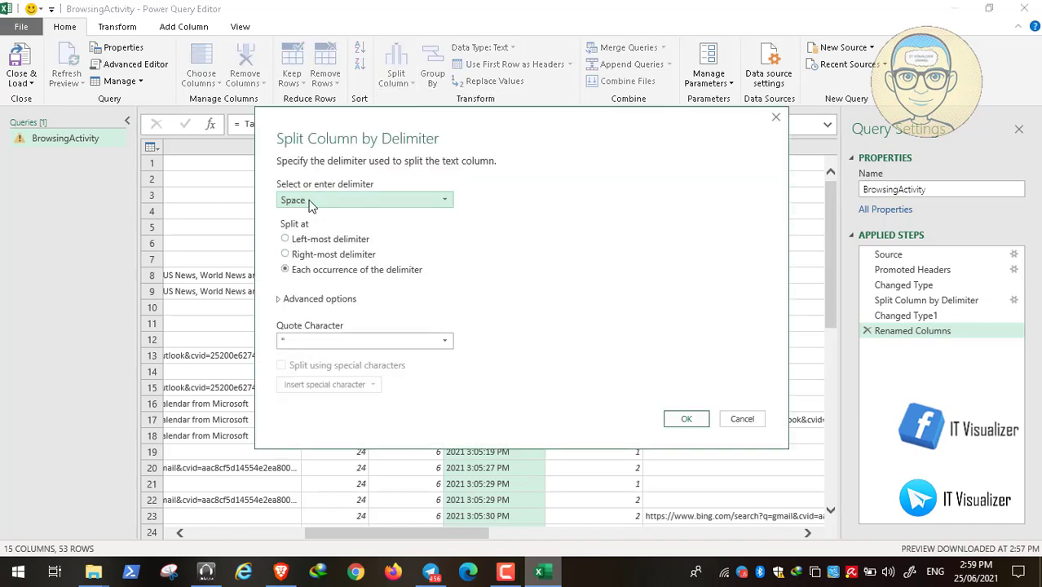
{"action": "left_click", "coordinate": [287, 240]}
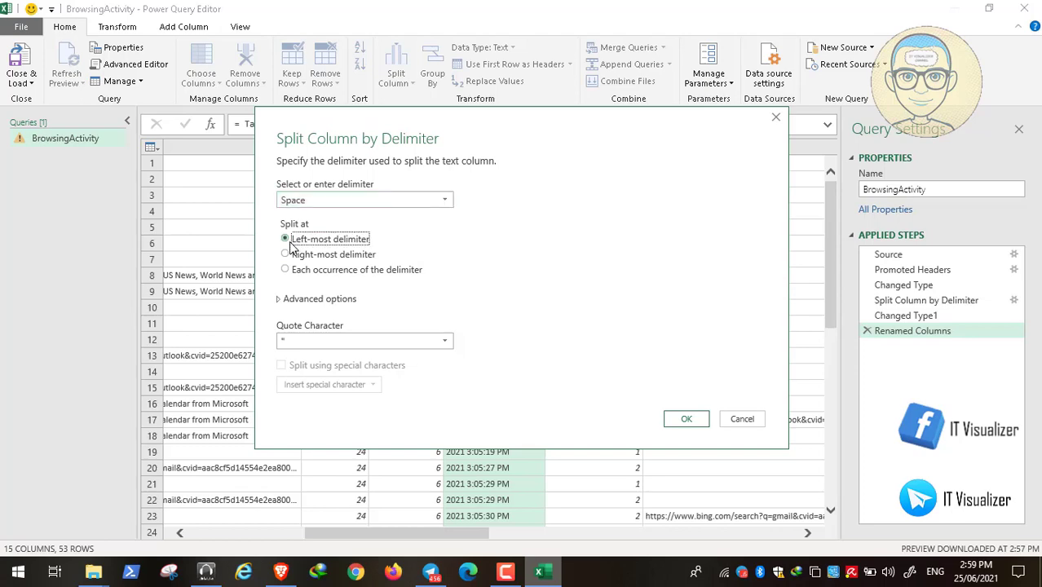
{"action": "left_click", "coordinate": [683, 419]}
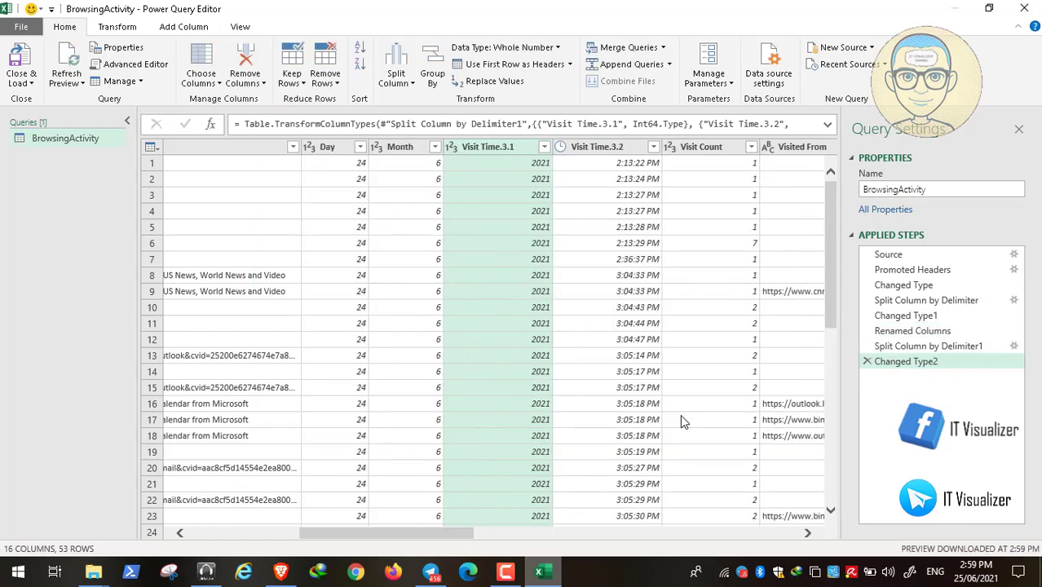
- Rename the Visit Time.3.1 column as Year
{"action": "right_click", "coordinate": [489, 155]}
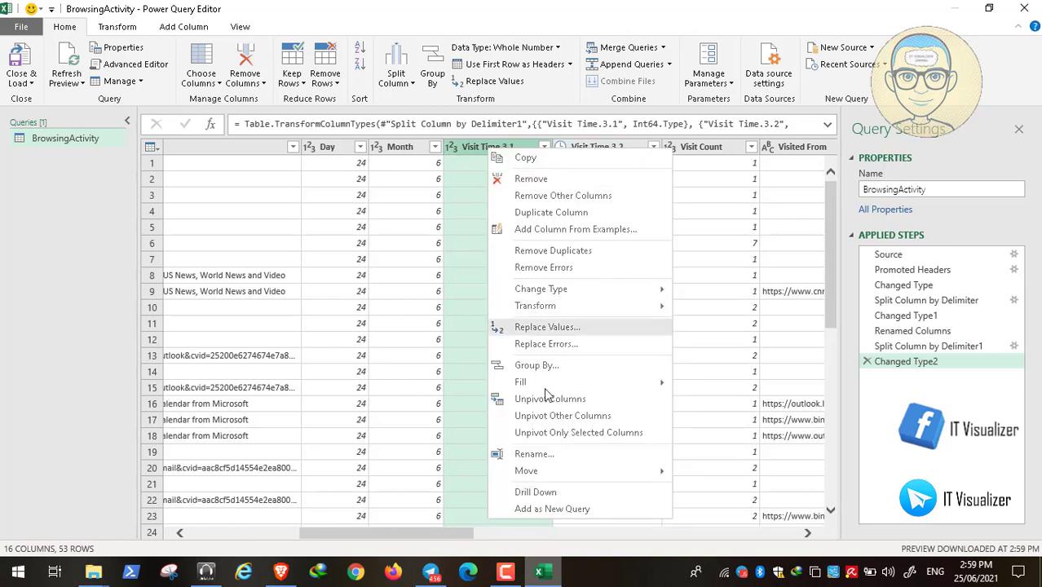
{"action": "left_click", "coordinate": [534, 454]}
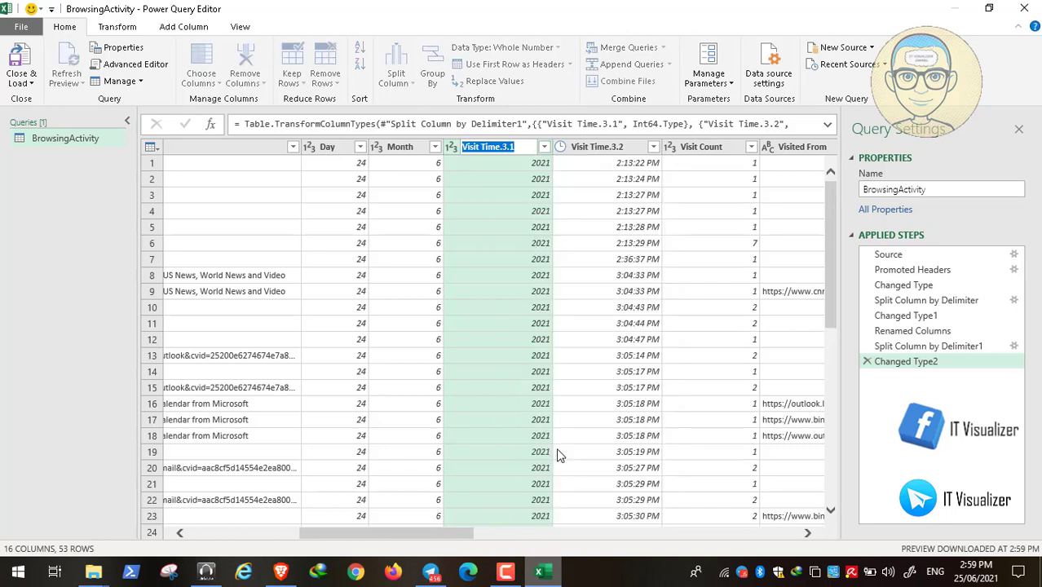
{"action": "key", "text": "BackSpace"}
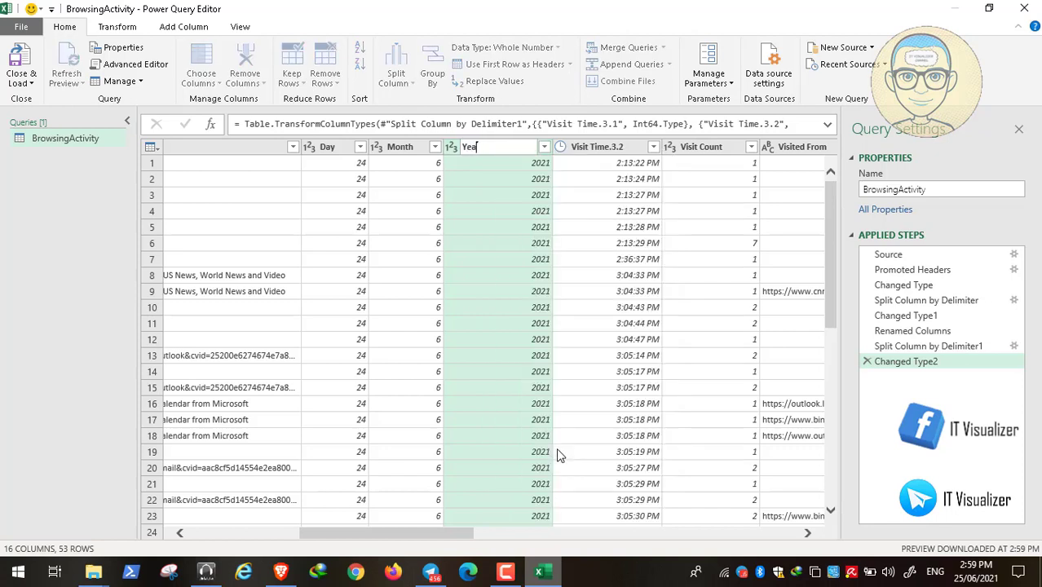
{"action": "key", "text": "Return"}
{"action": "key", "text": "Return"}
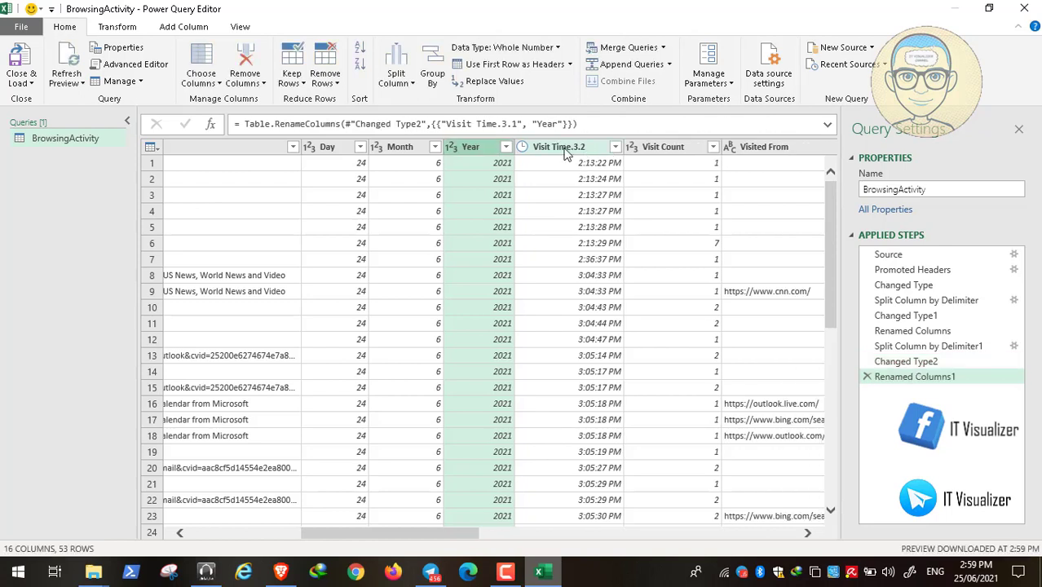
- Rename the Visit Time.3.2 column as Time
{"action": "right_click", "coordinate": [562, 151]}
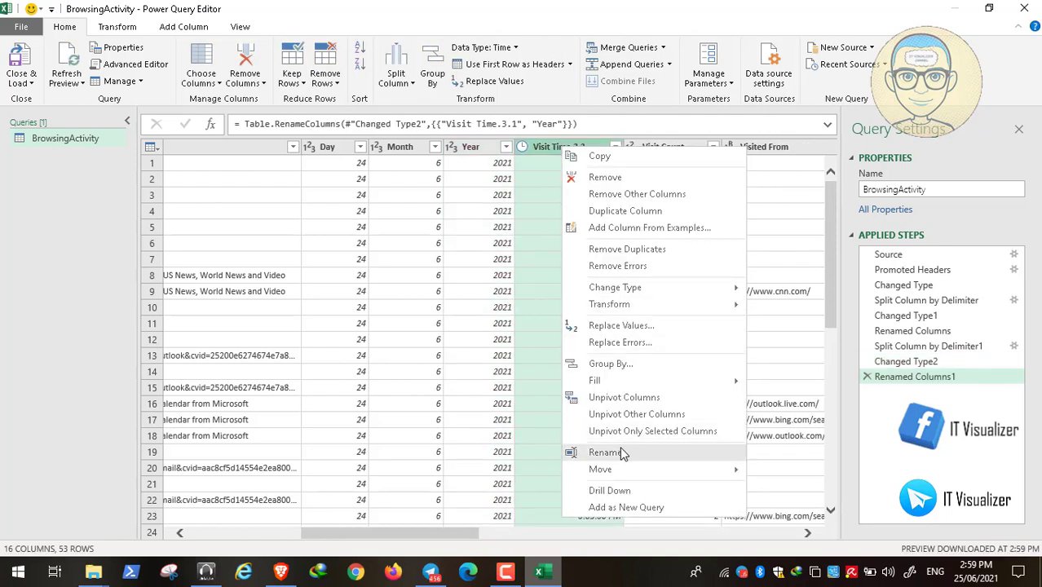
{"action": "left_click", "coordinate": [605, 453]}
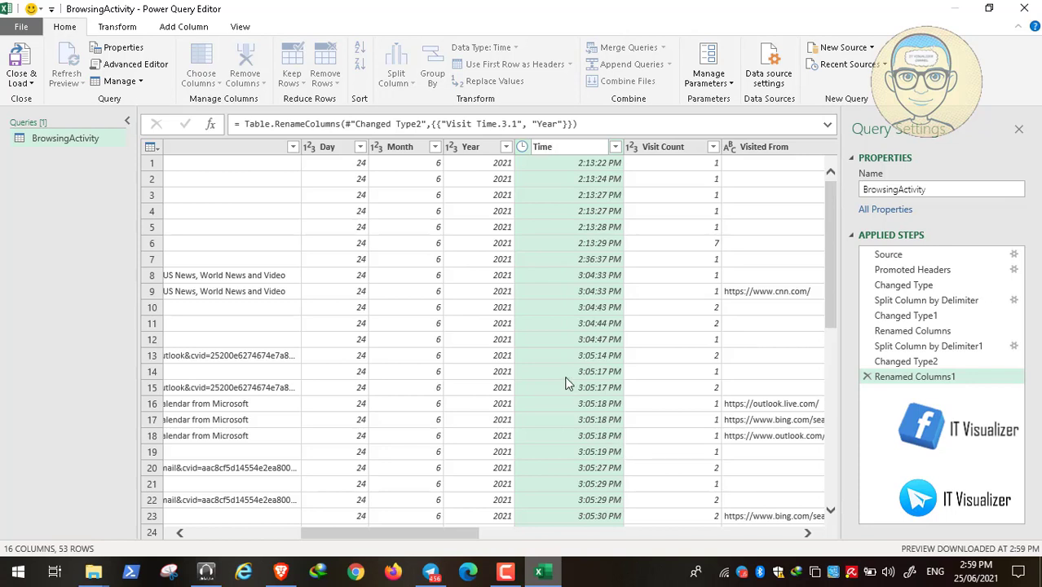
{"action": "key", "text": "Return"}
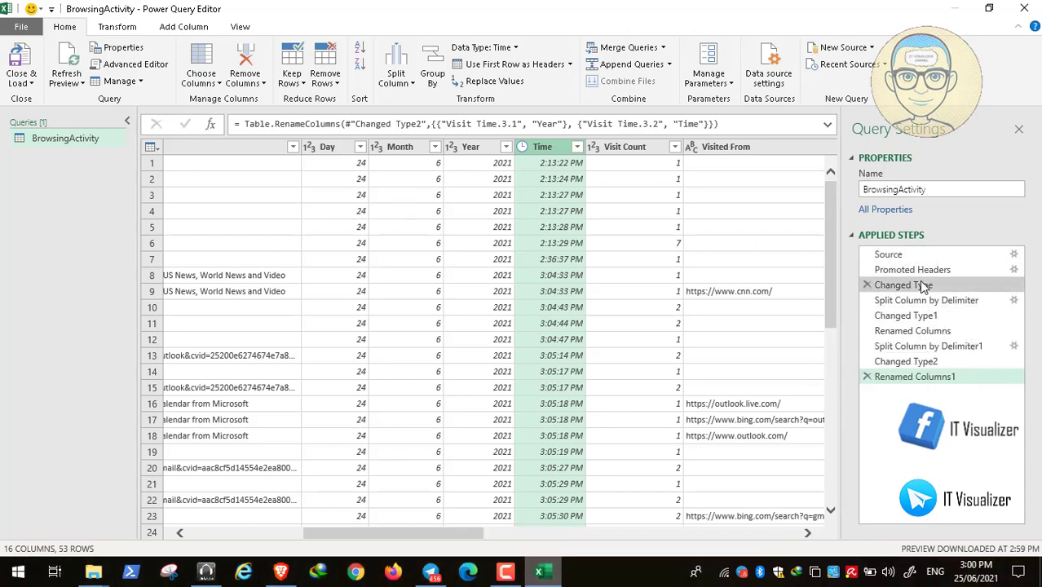
- Review the BrowsingActivity query's M script in the Advanced Editor and leave it without making changes
{"action": "left_click", "coordinate": [133, 65]}
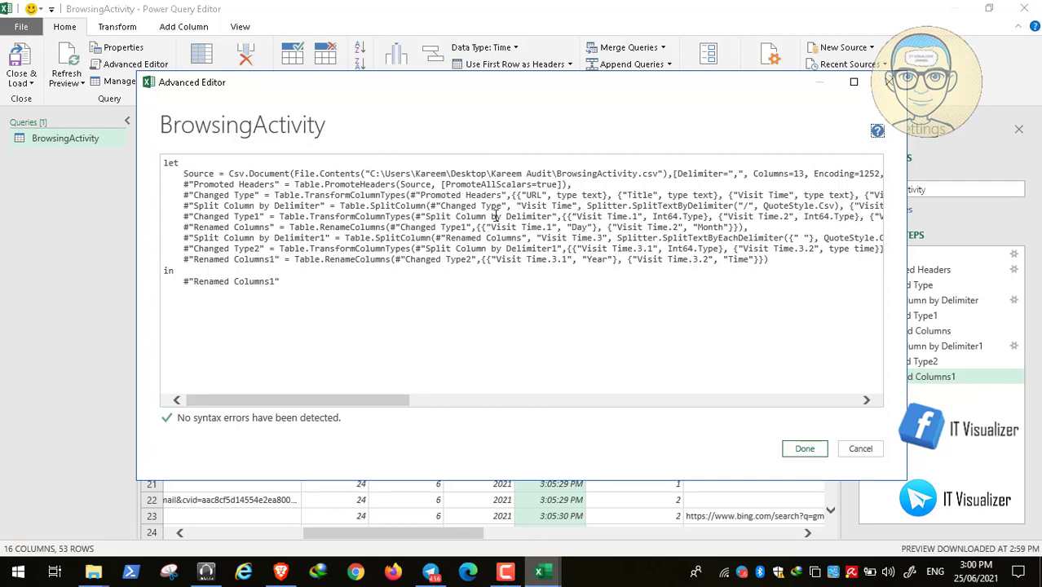
{"action": "left_click", "coordinate": [859, 449]}
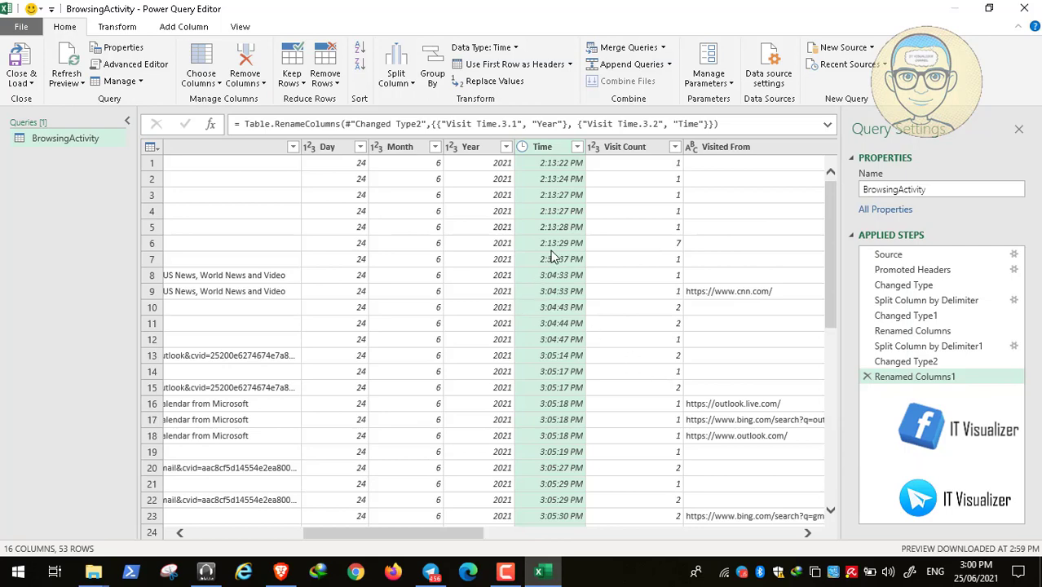
{"action": "left_click", "coordinate": [135, 64]}
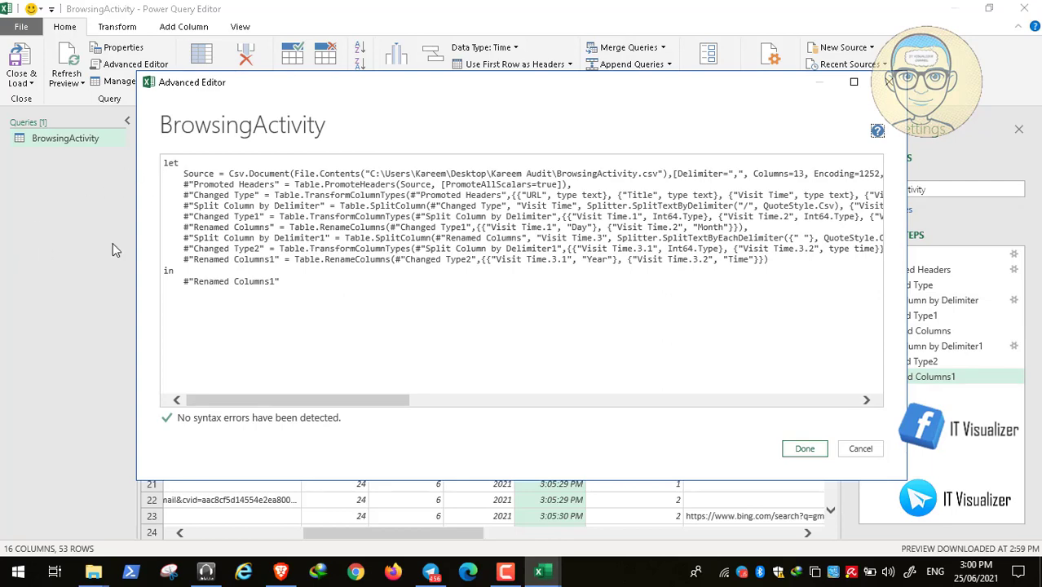
{"action": "left_click", "coordinate": [859, 448]}
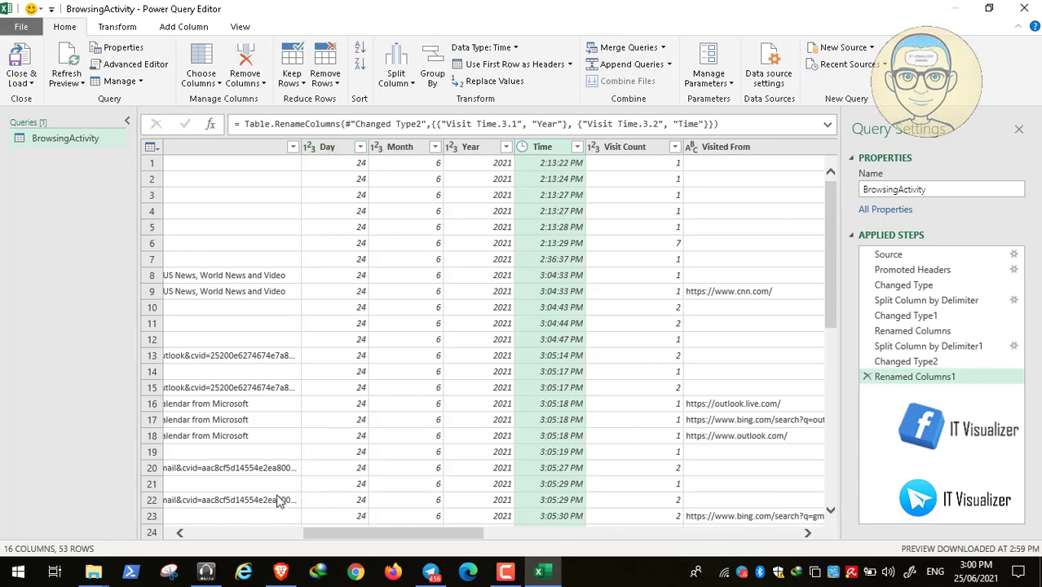
- Move the Day column to the first position in the table and the Month column directly after it
{"action": "left_click", "coordinate": [233, 533]}
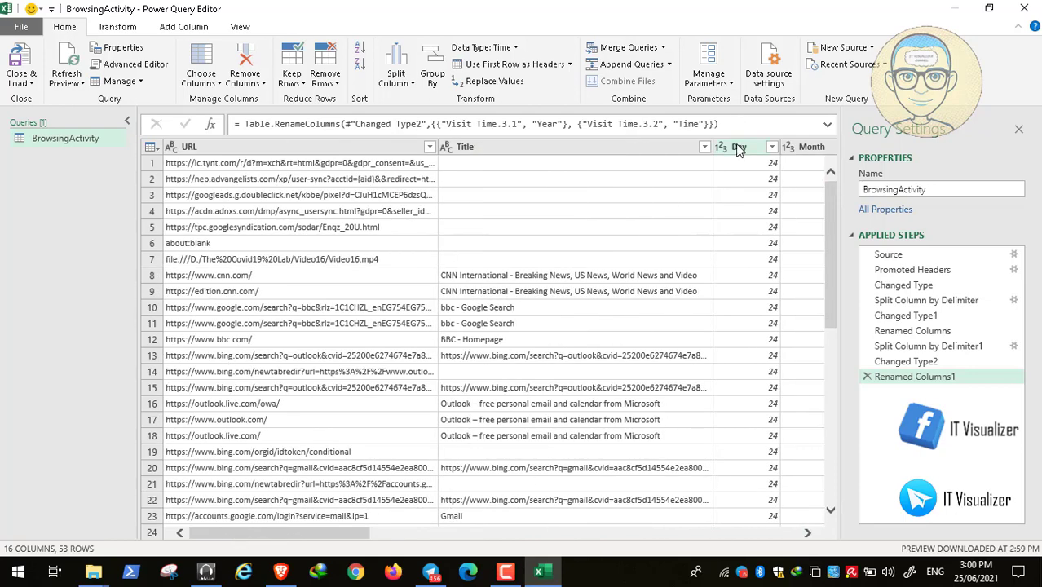
{"action": "left_click_drag", "start_coordinate": [738, 149], "coordinate": [189, 153]}
{"action": "left_click_drag", "start_coordinate": [189, 153], "coordinate": [179, 153]}
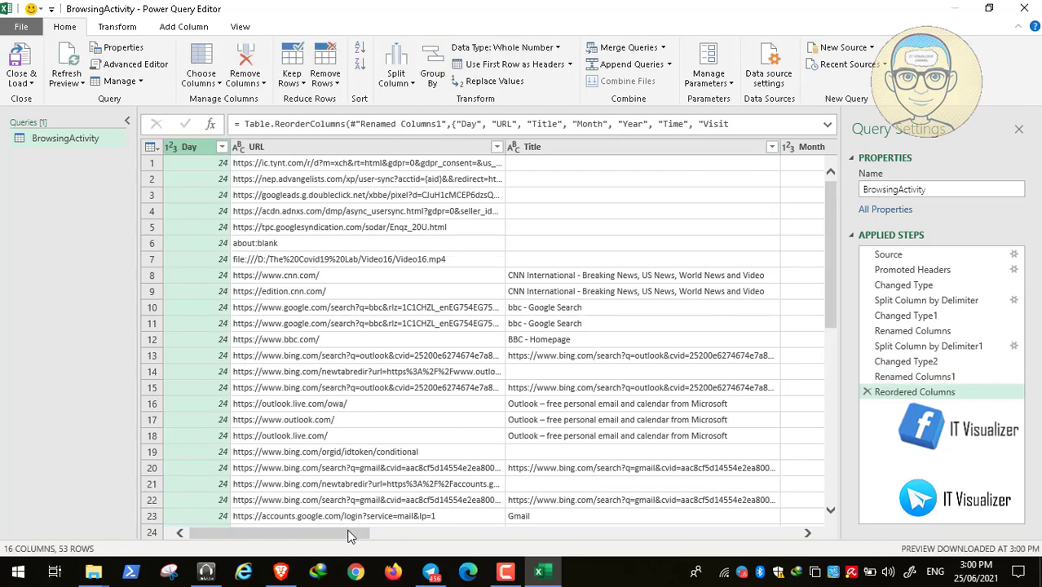
{"action": "left_click_drag", "start_coordinate": [349, 534], "coordinate": [431, 530]}
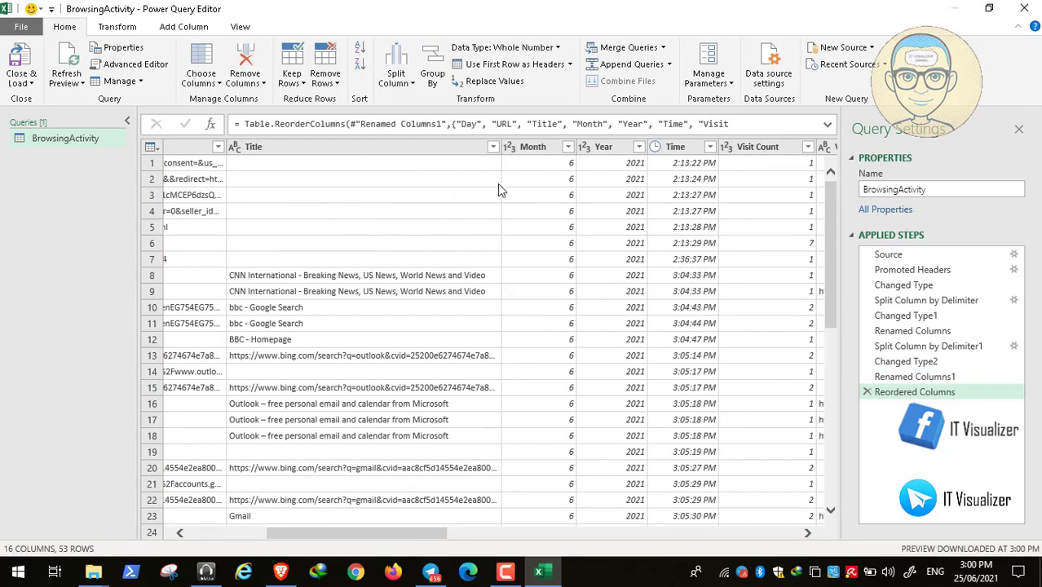
{"action": "left_click_drag", "start_coordinate": [522, 153], "coordinate": [251, 160]}
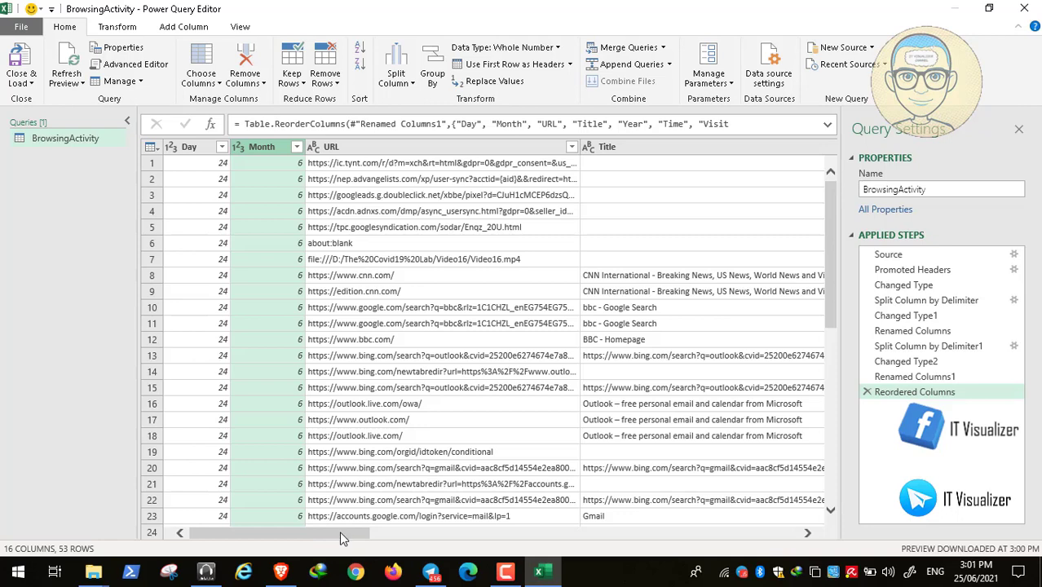
- Move the Year column directly after Month and the Time column directly after Year, ahead of URL
{"action": "left_click_drag", "start_coordinate": [339, 530], "coordinate": [472, 531]}
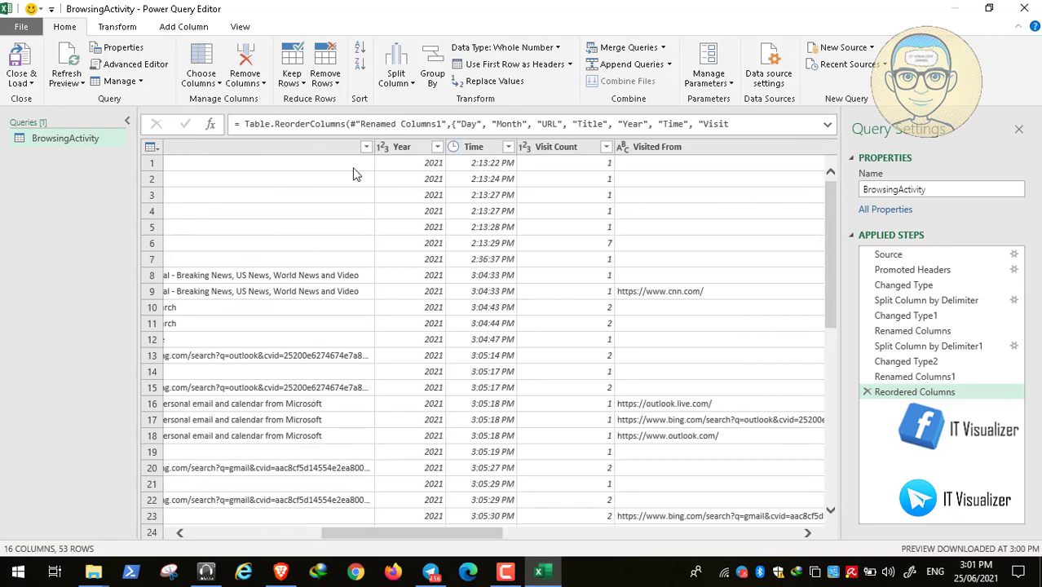
{"action": "mouse_move", "coordinate": [390, 149]}
{"action": "left_mouse_down"}
{"action": "mouse_move", "coordinate": [135, 157]}
{"action": "mouse_move", "coordinate": [320, 146]}
{"action": "mouse_move", "coordinate": [321, 129]}
{"action": "left_mouse_up"}
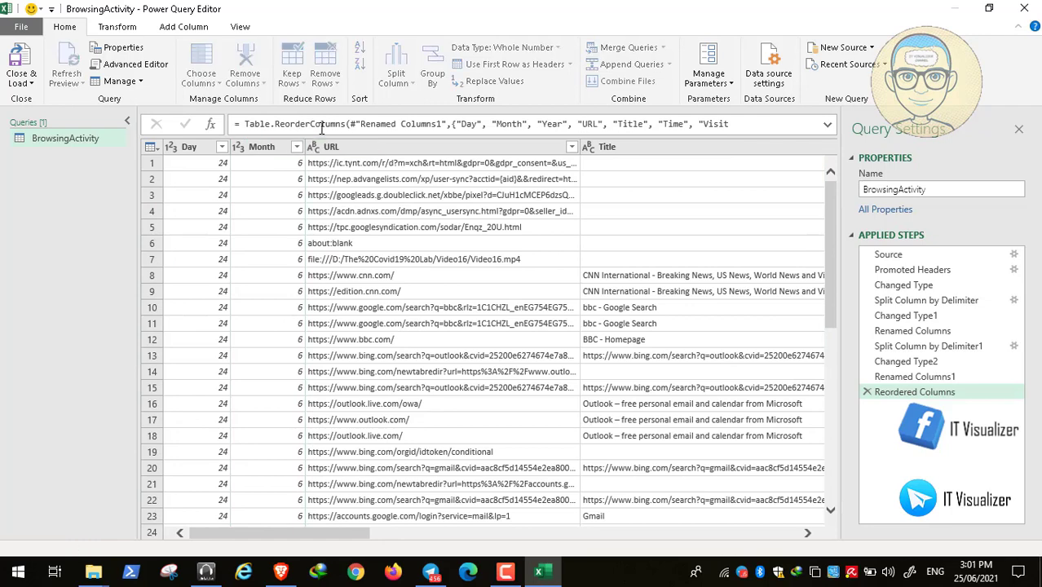
{"action": "left_click_drag", "start_coordinate": [348, 533], "coordinate": [487, 533]}
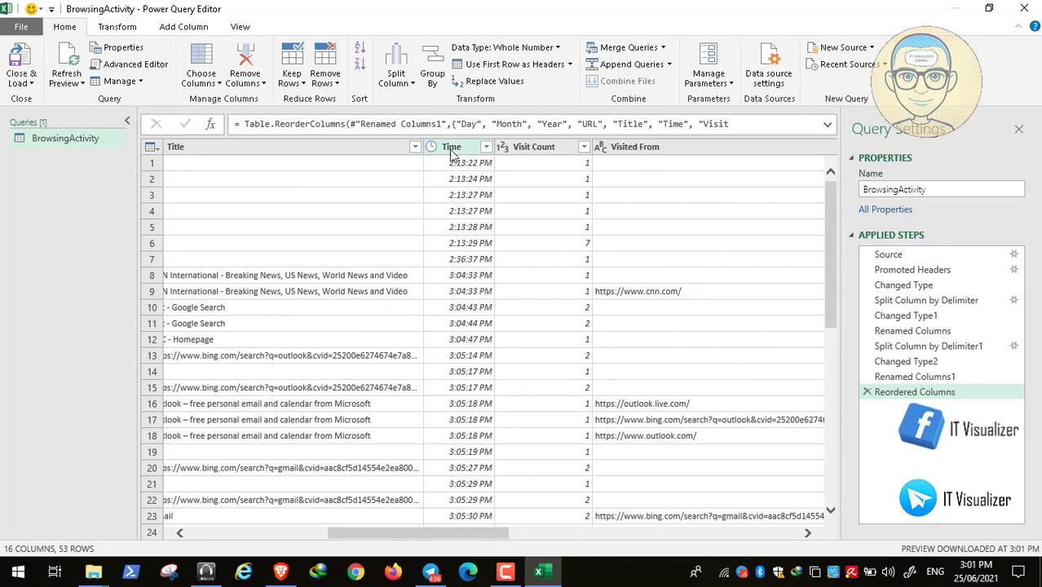
{"action": "left_click_drag", "start_coordinate": [451, 152], "coordinate": [405, 168]}
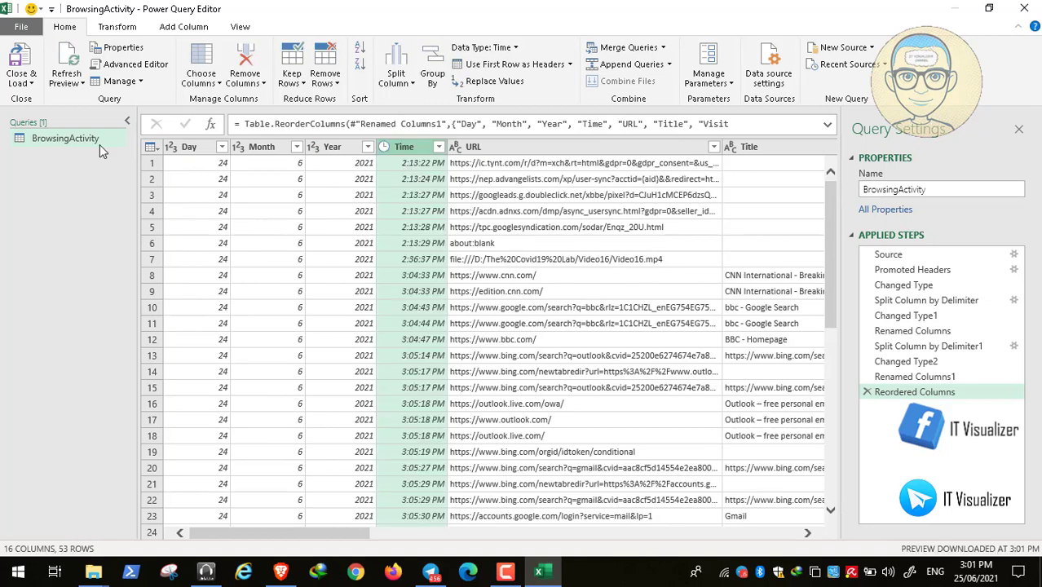
- Close the query editor and load the BrowsingActivity query as a table into the existing worksheet at Sheet1 cell A1
{"action": "left_click", "coordinate": [22, 83]}
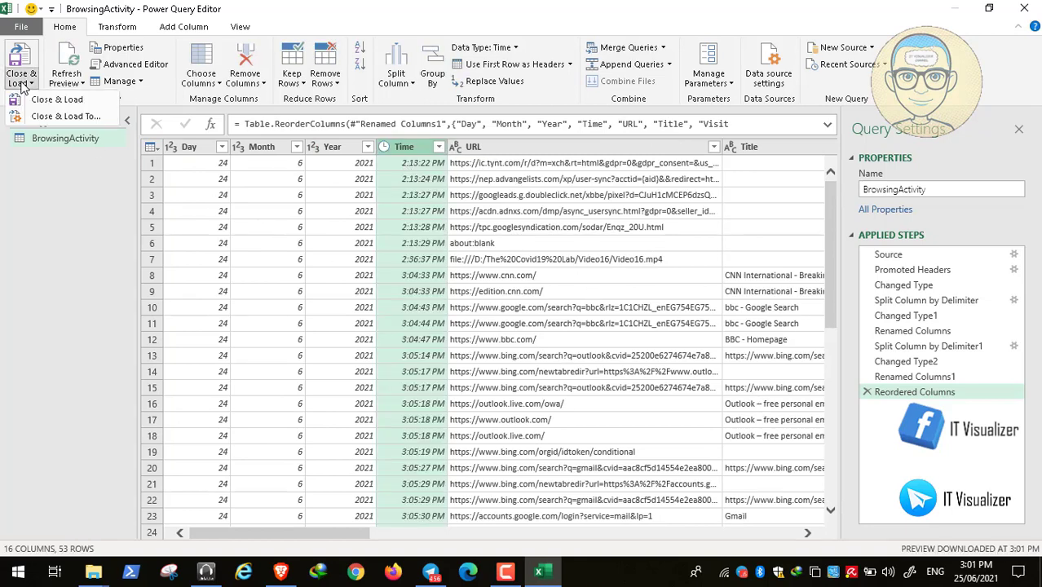
{"action": "left_click", "coordinate": [60, 116]}
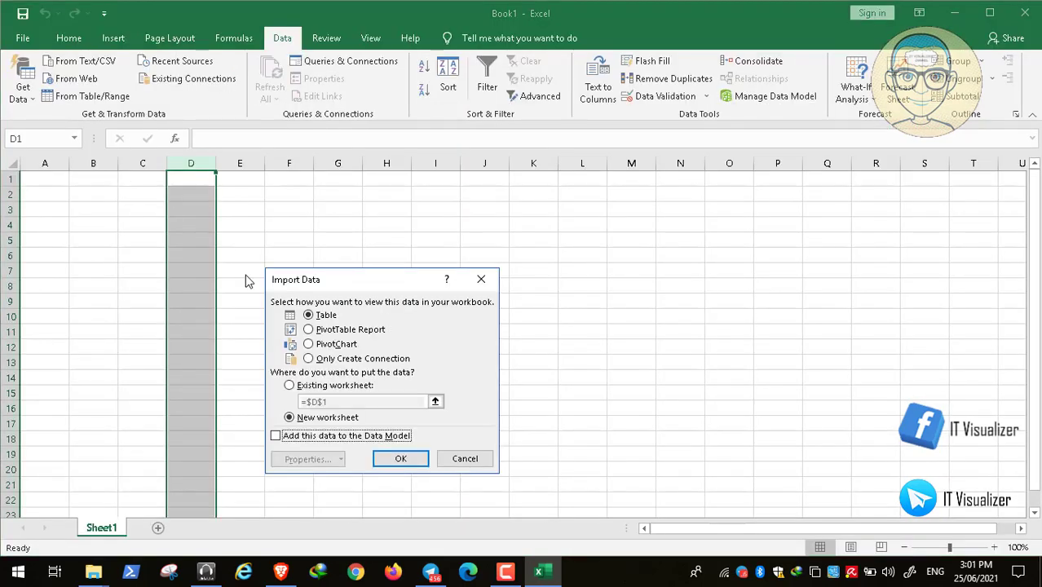
{"action": "left_click", "coordinate": [290, 385]}
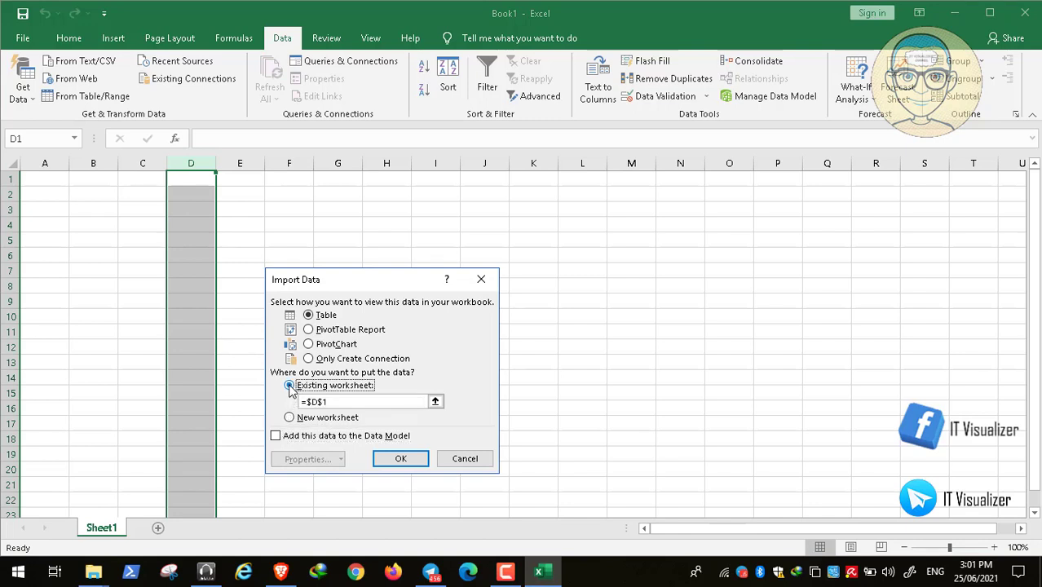
{"action": "left_click", "coordinate": [46, 175]}
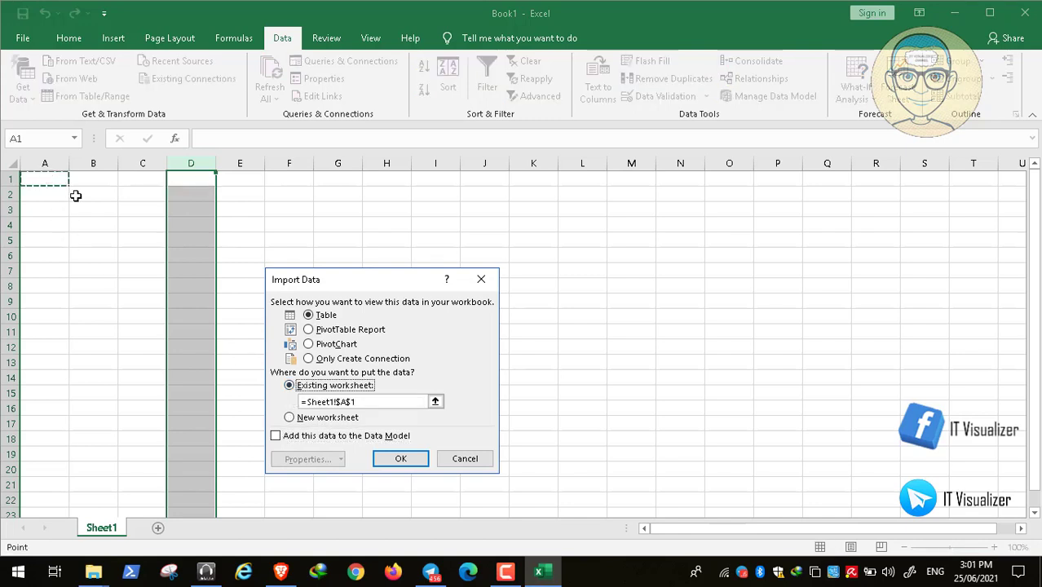
{"action": "left_click", "coordinate": [277, 436]}
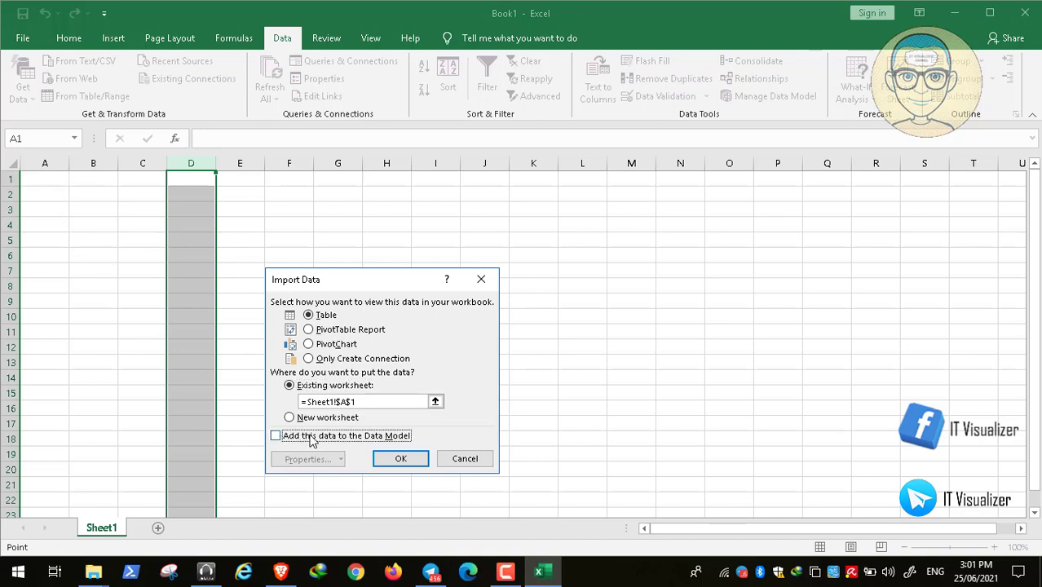
{"action": "left_click", "coordinate": [398, 459]}
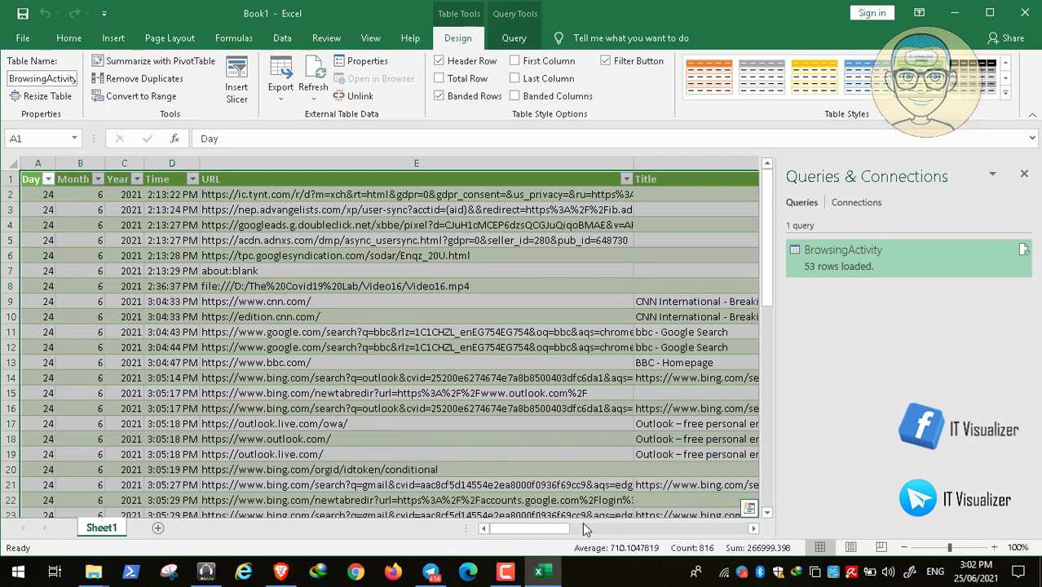
- Look through the columns of the loaded BrowsingActivity table and its query entry
{"action": "left_click", "coordinate": [641, 530]}
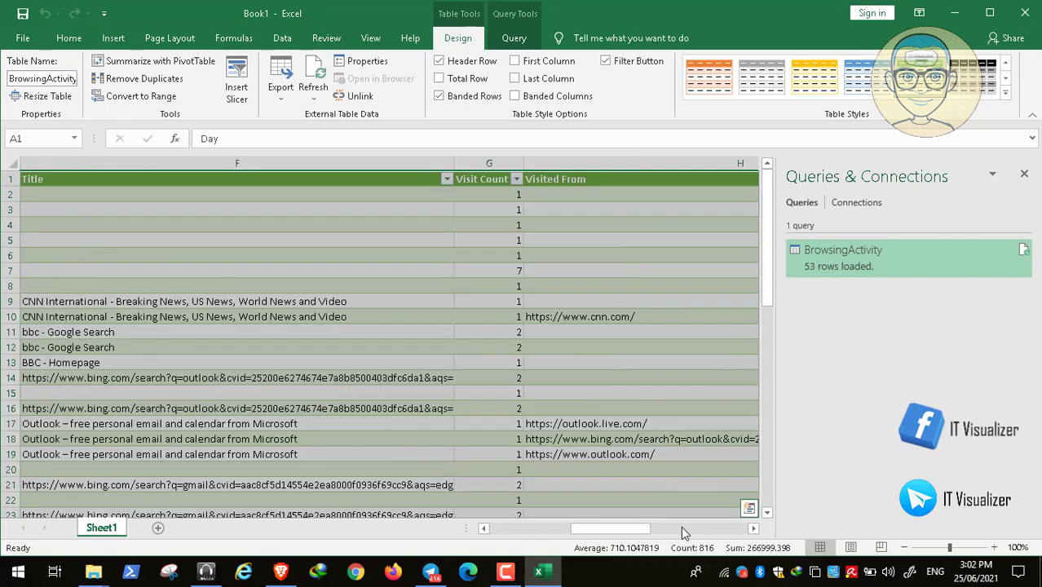
{"action": "left_click", "coordinate": [683, 530]}
{"action": "left_click", "coordinate": [522, 530]}
{"action": "left_click", "coordinate": [508, 526]}
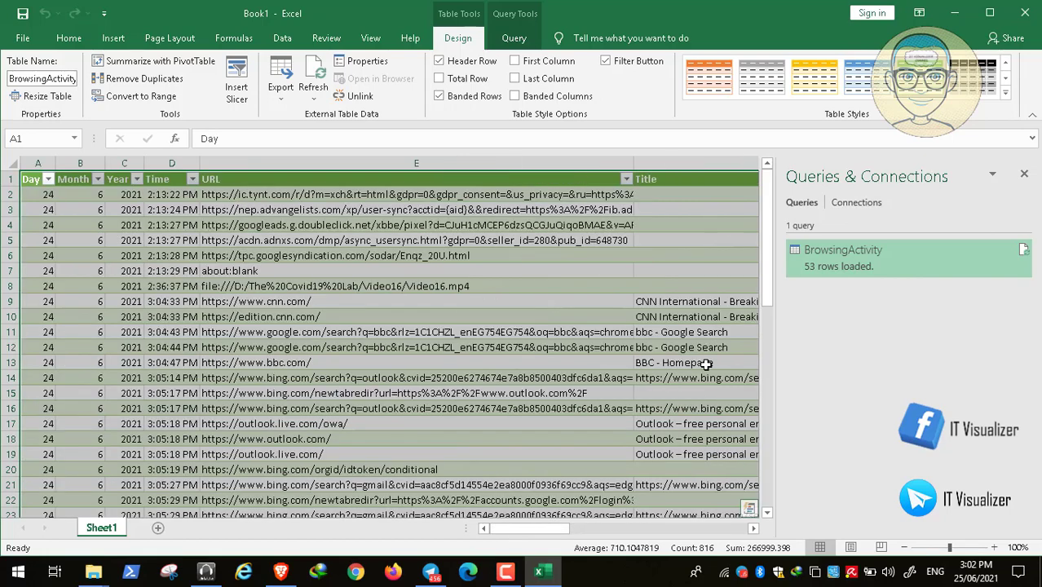
{"action": "mouse_move", "coordinate": [830, 261]}
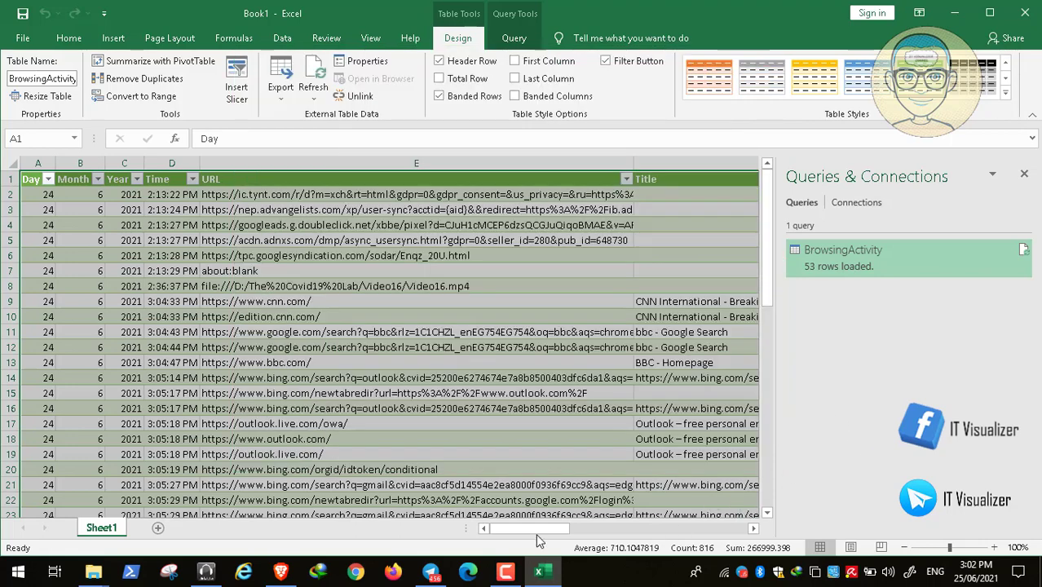
- Check the Search.csv and Winlog.csv logs in the audit folder in File Explorer, and return to the Excel workbook
{"action": "left_click", "coordinate": [95, 573]}
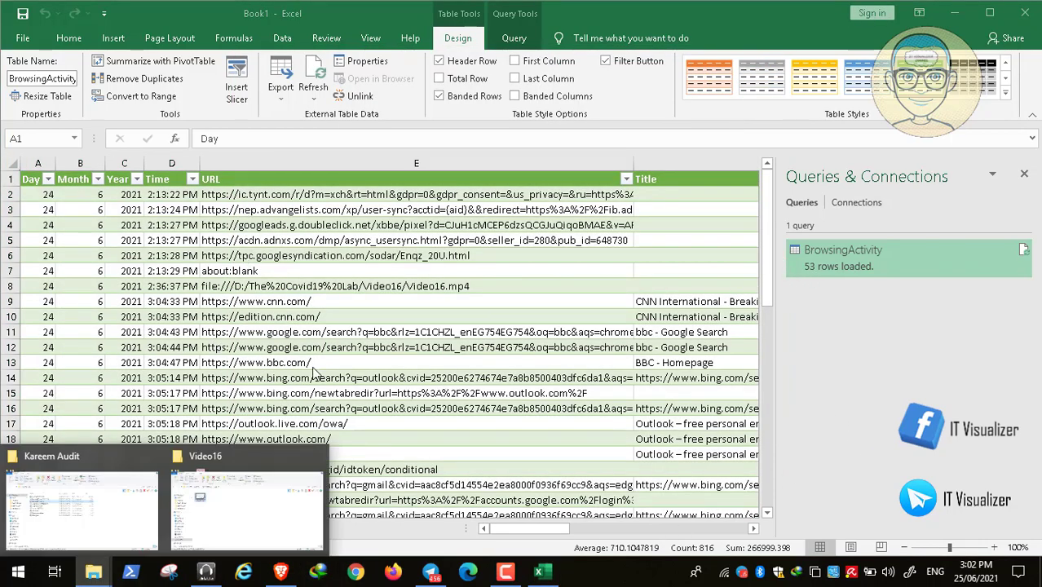
{"action": "left_click", "coordinate": [115, 507]}
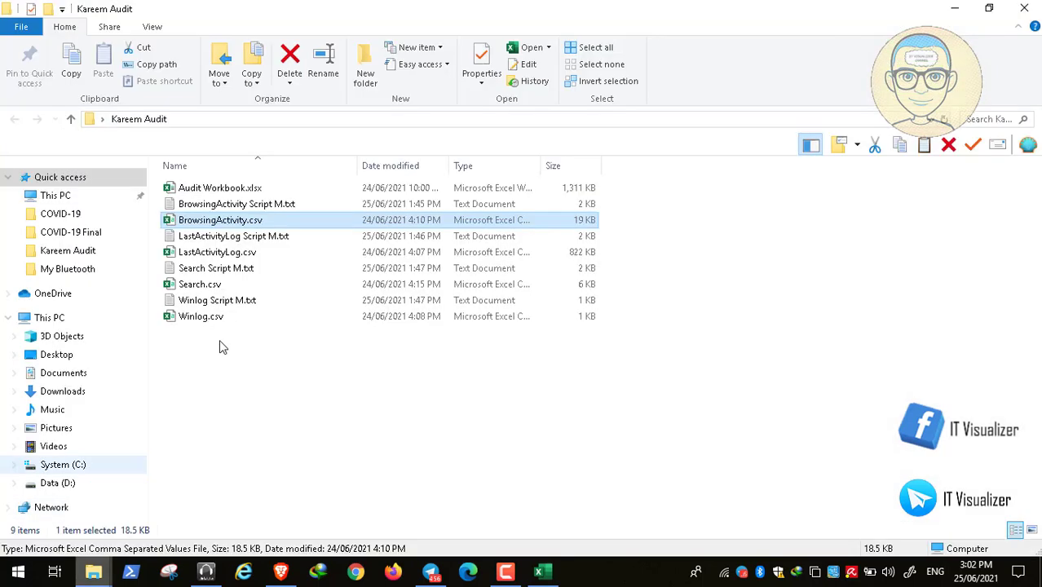
{"action": "left_click", "coordinate": [213, 287]}
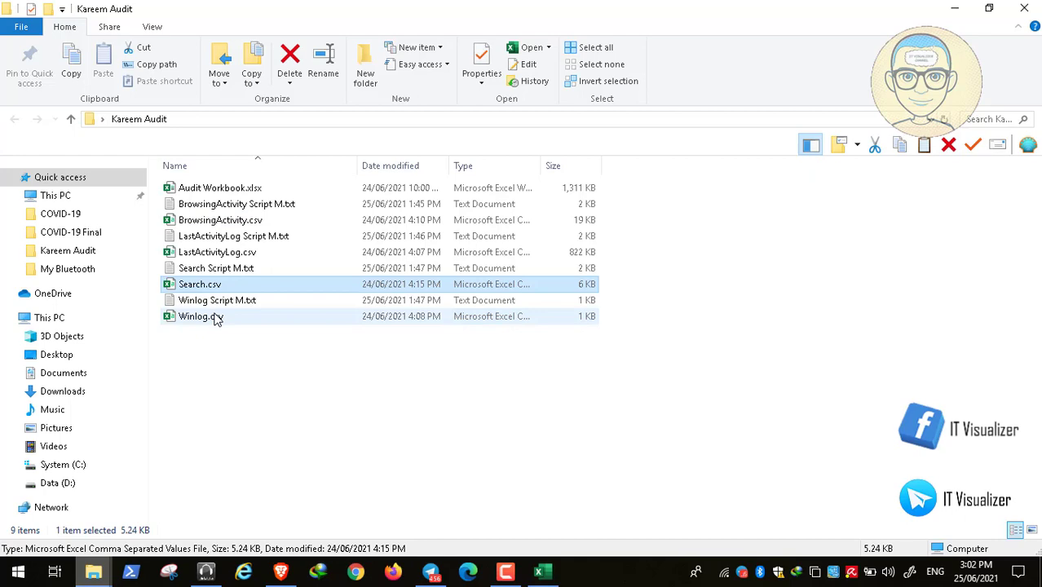
{"action": "left_click", "coordinate": [216, 318]}
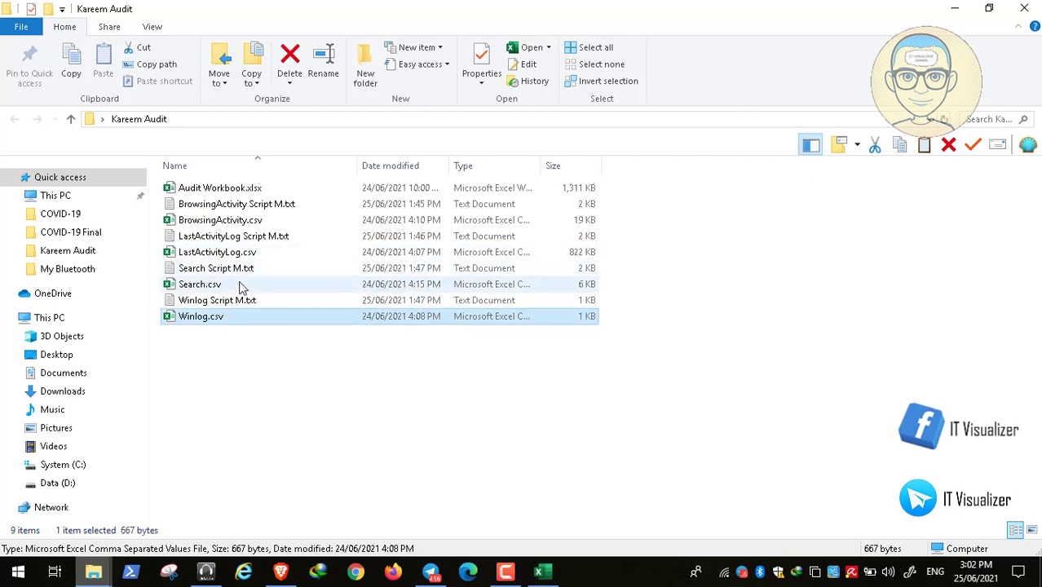
{"action": "mouse_move", "coordinate": [538, 572]}
{"action": "left_click", "coordinate": [585, 499]}
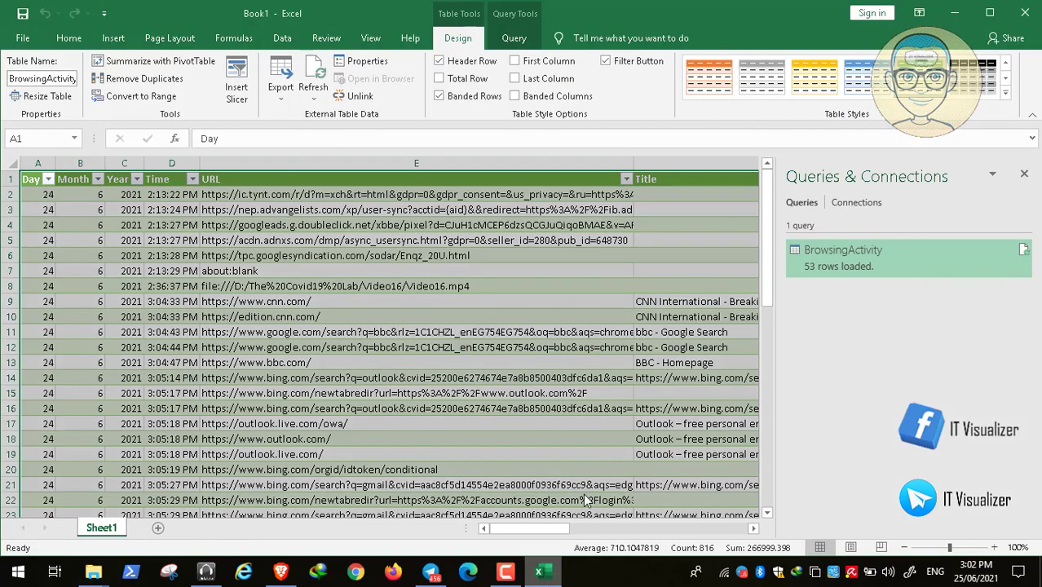
- Rename the worksheet holding the BrowsingActivity table to Browsing
{"action": "mouse_move", "coordinate": [835, 267]}
{"action": "left_click", "coordinate": [69, 38]}
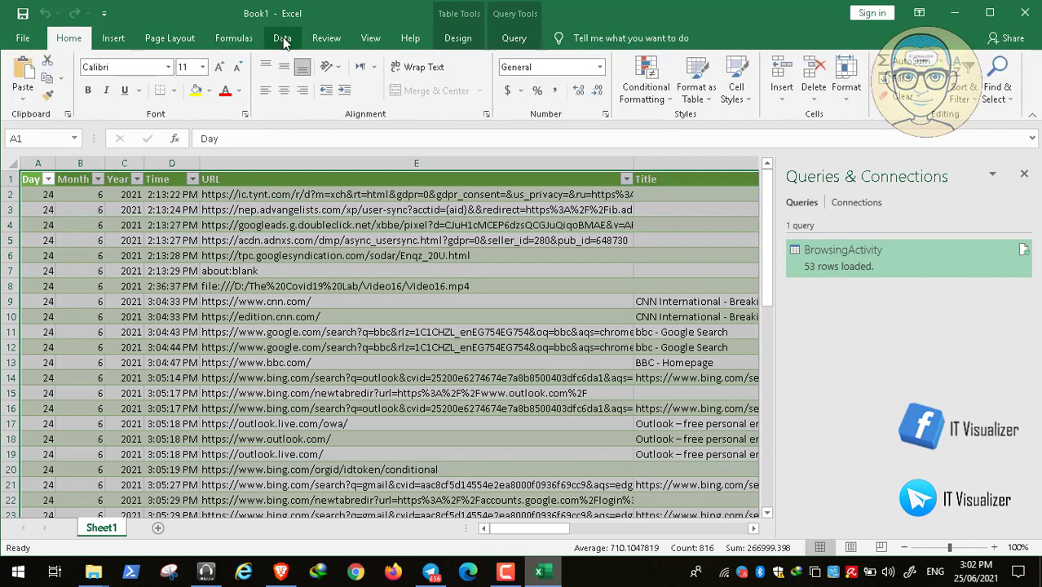
{"action": "right_click", "coordinate": [102, 530]}
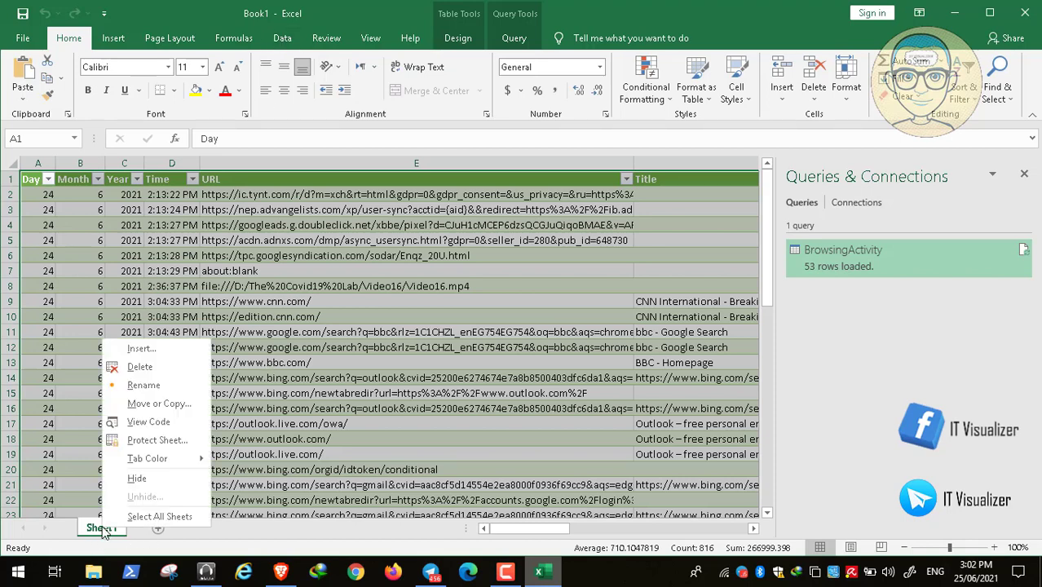
{"action": "left_click", "coordinate": [166, 399]}
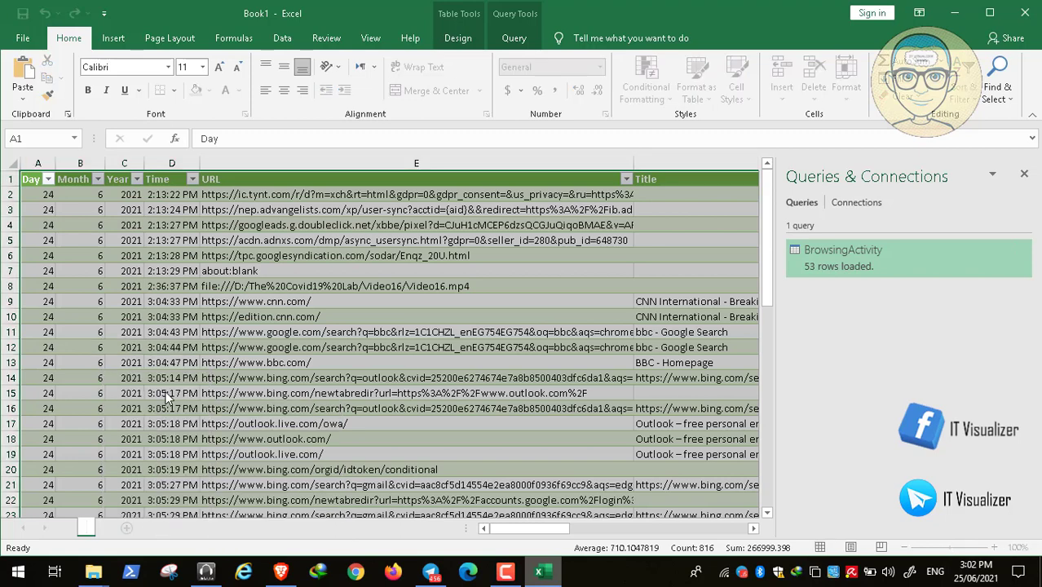
{"action": "type", "text": "Browsing"}
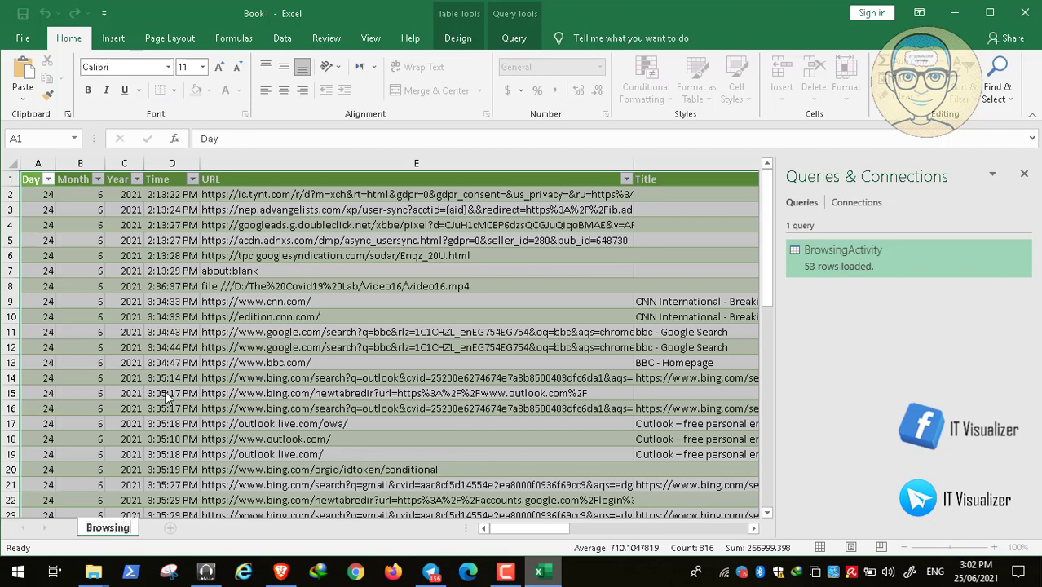
{"action": "left_click", "coordinate": [188, 529]}
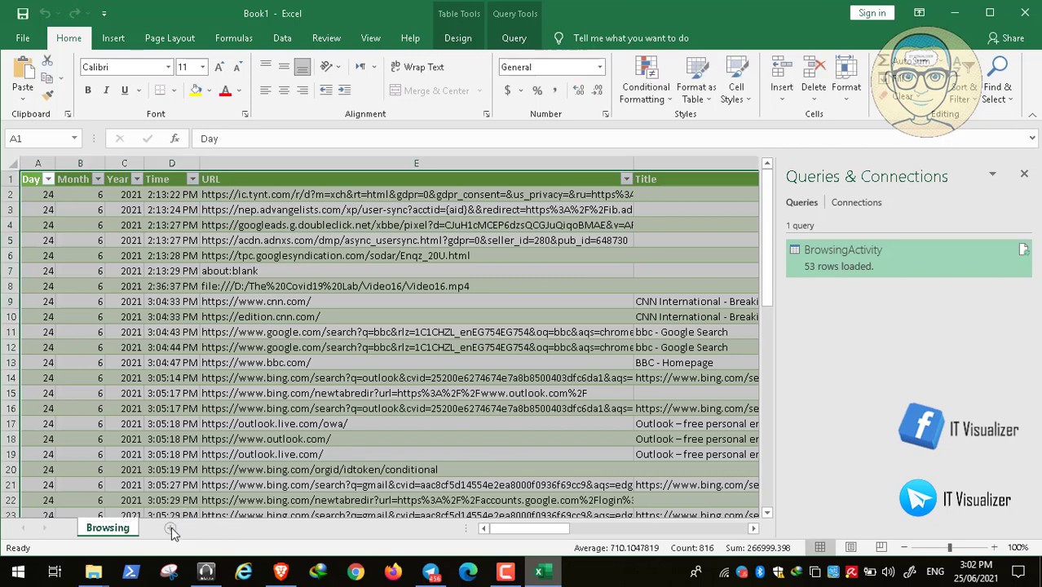
- Add a new worksheet after Browsing and create a blank query in the Power Query Editor
{"action": "left_click", "coordinate": [172, 529]}
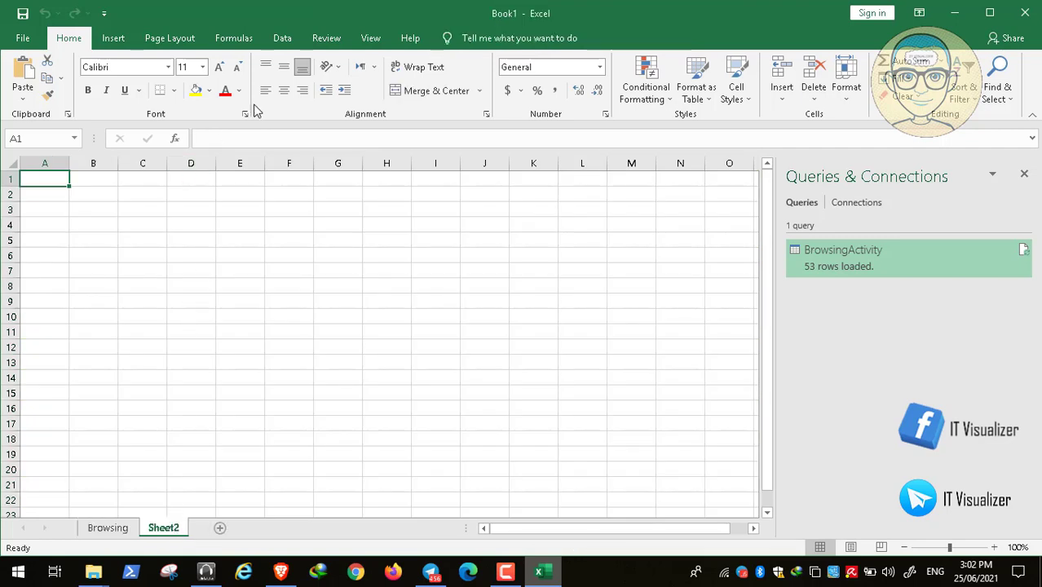
{"action": "left_click", "coordinate": [282, 38]}
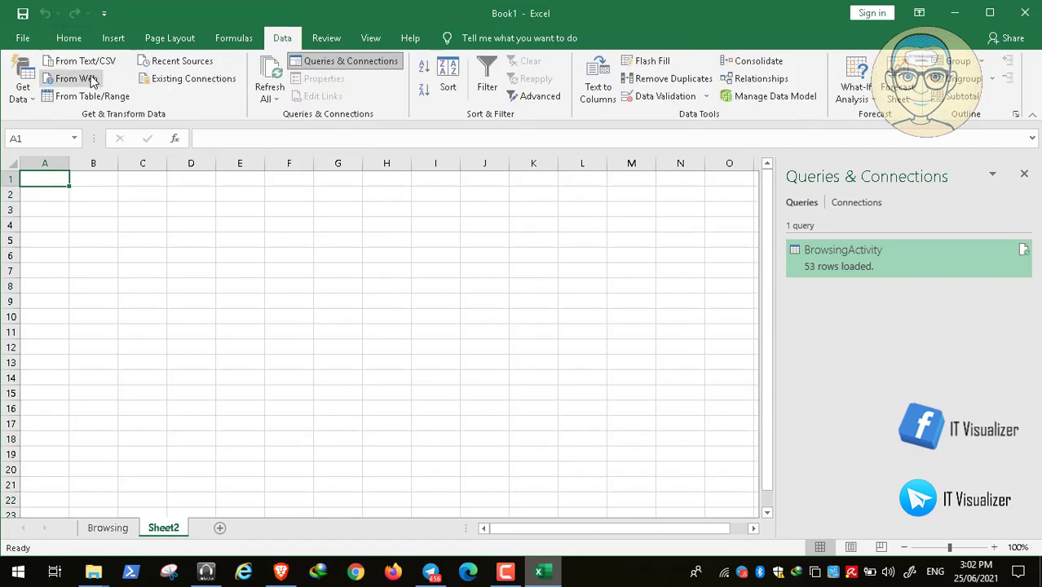
{"action": "left_click", "coordinate": [23, 96]}
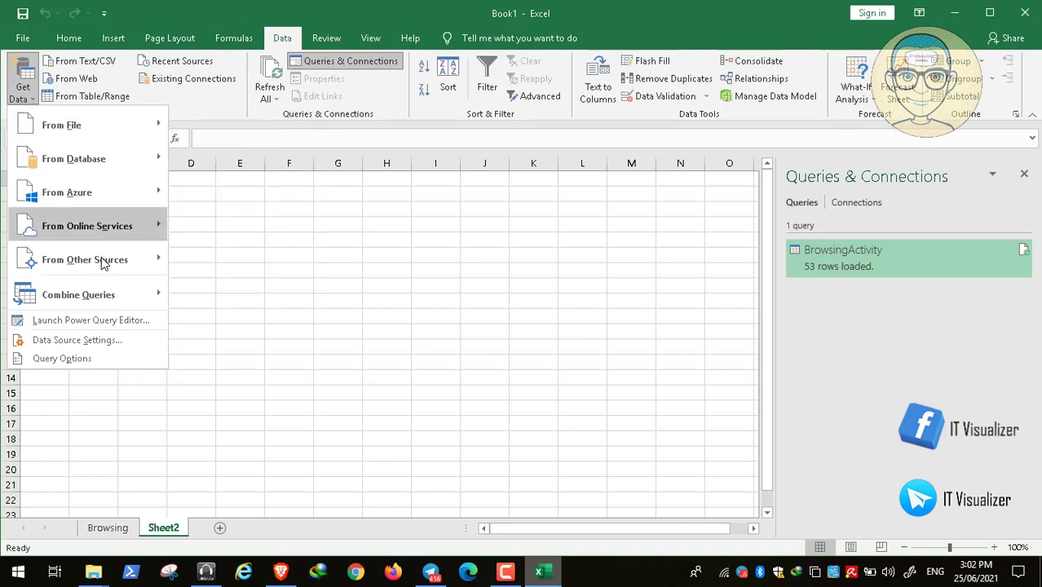
{"action": "mouse_move", "coordinate": [101, 259]}
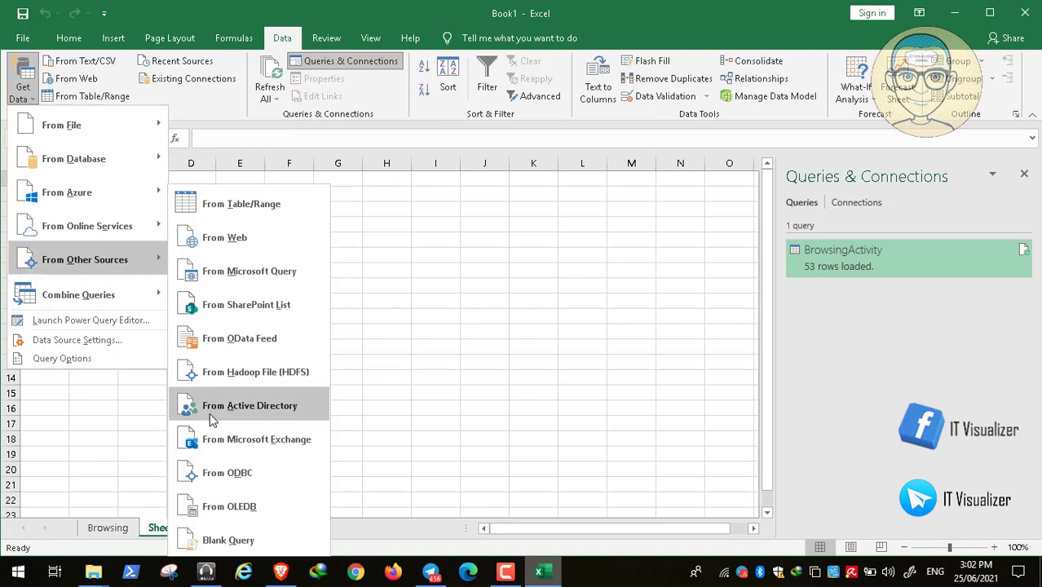
{"action": "left_click", "coordinate": [245, 537]}
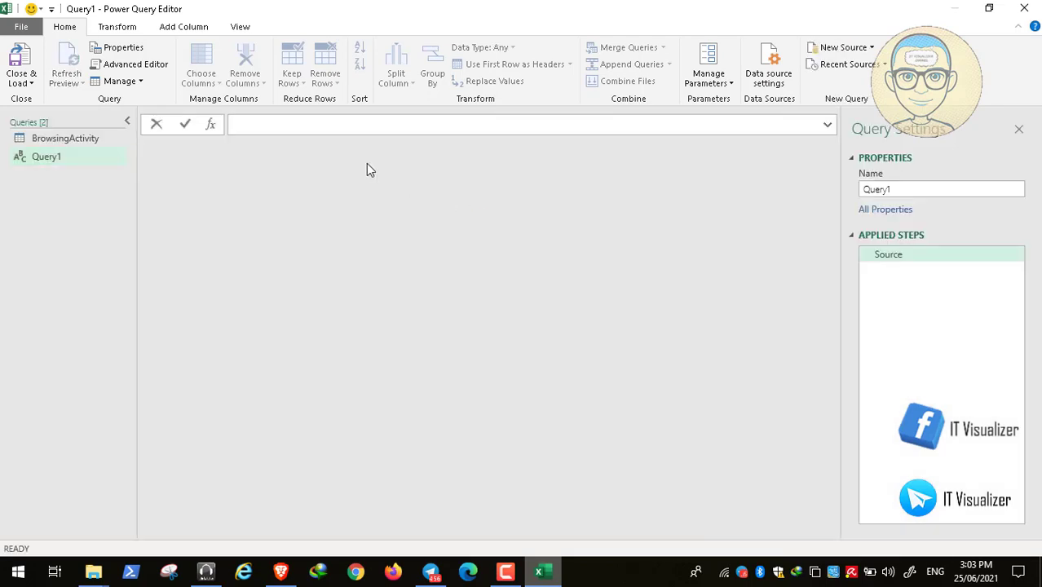
- Open the blank query's code in the Advanced Editor and clear all of its default code
{"action": "left_click", "coordinate": [135, 65]}
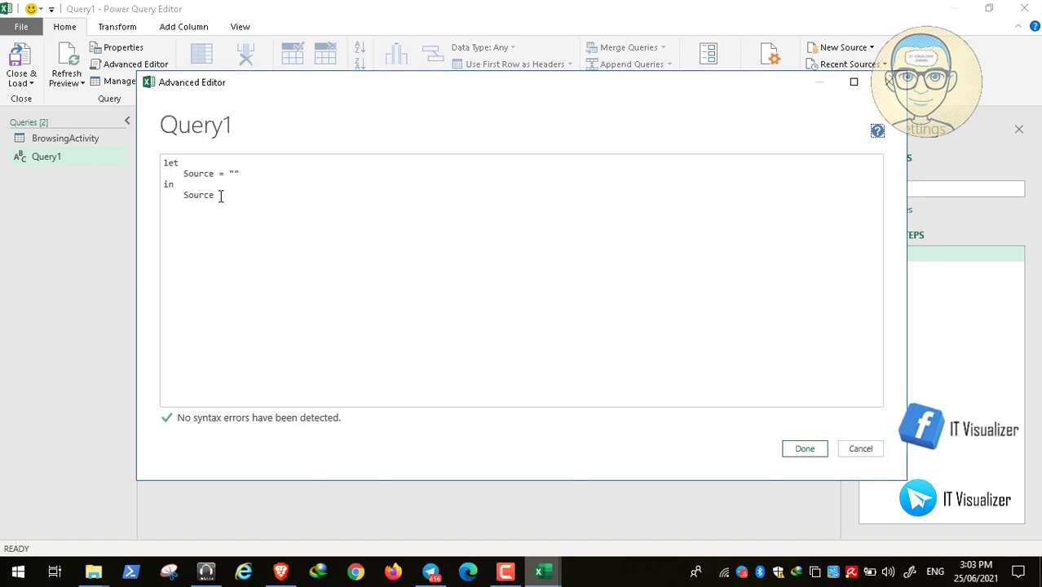
{"action": "left_click_drag", "start_coordinate": [220, 196], "coordinate": [165, 151]}
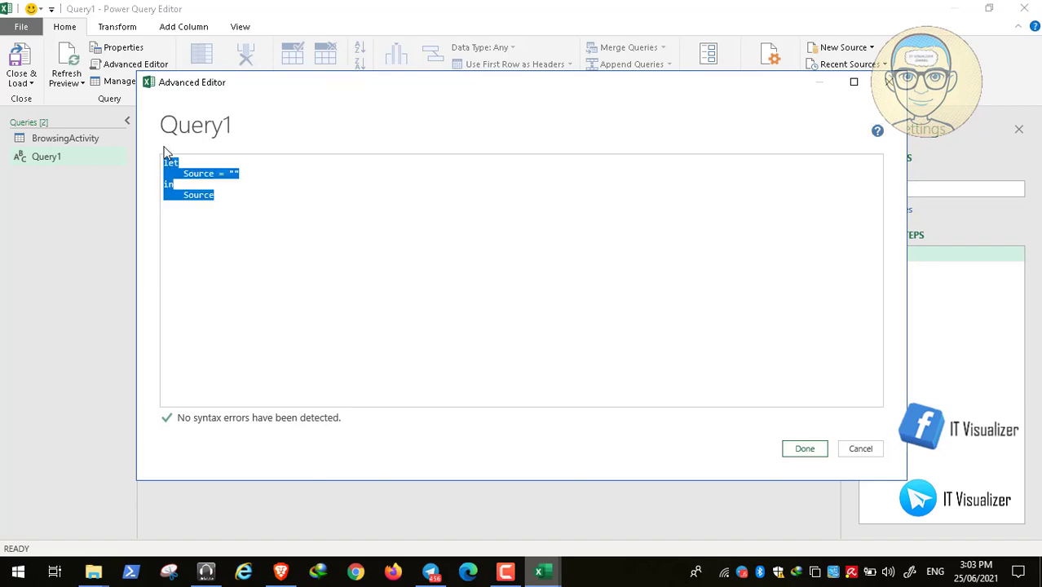
{"action": "key", "text": "Delete"}
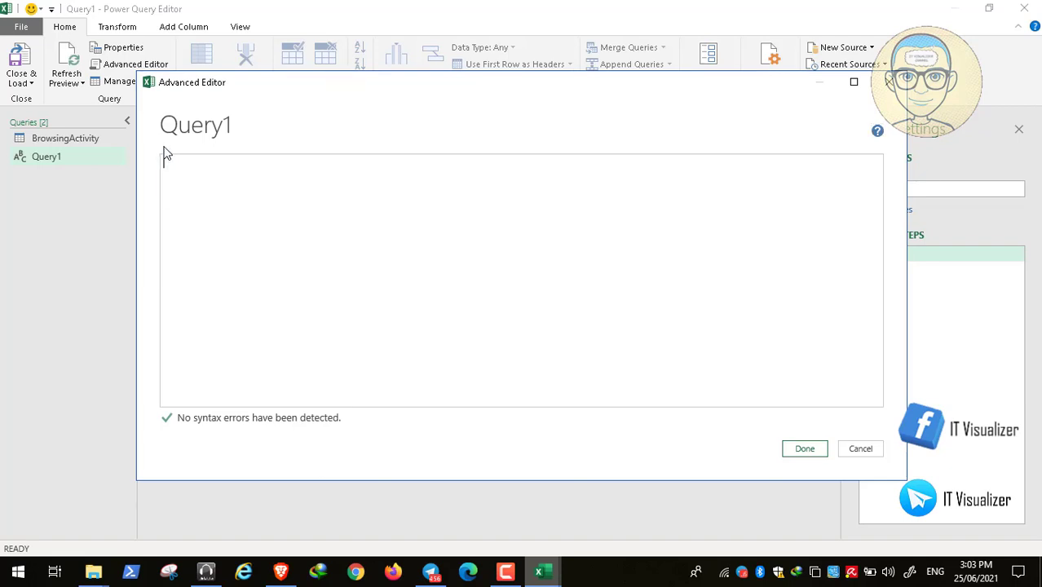
- Copy the entire M code from LastActivityLog Script M.txt in the audit folder into the blank query's Advanced Editor and apply it
{"action": "left_click", "coordinate": [100, 574]}
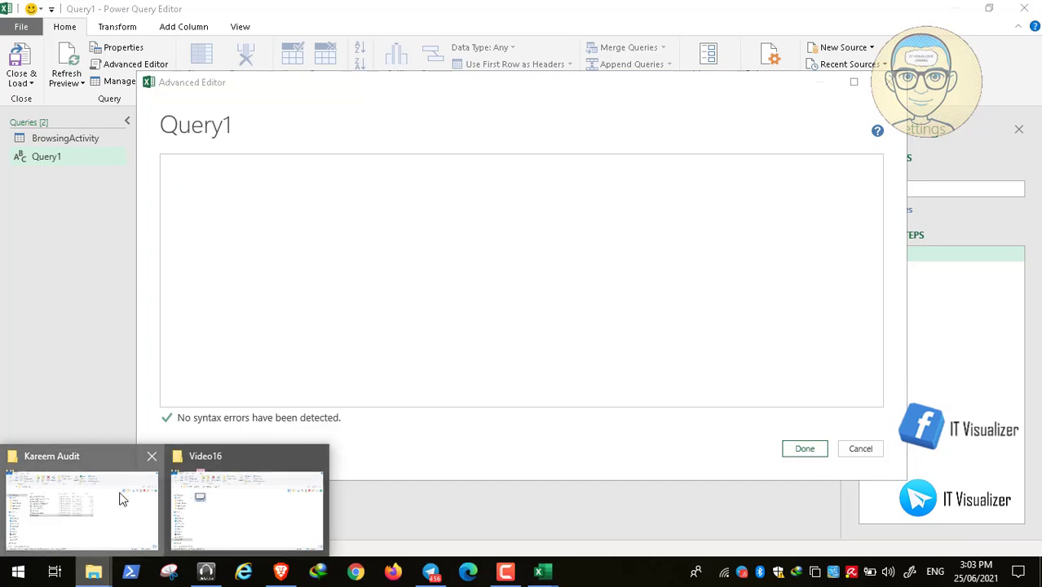
{"action": "left_click", "coordinate": [120, 499]}
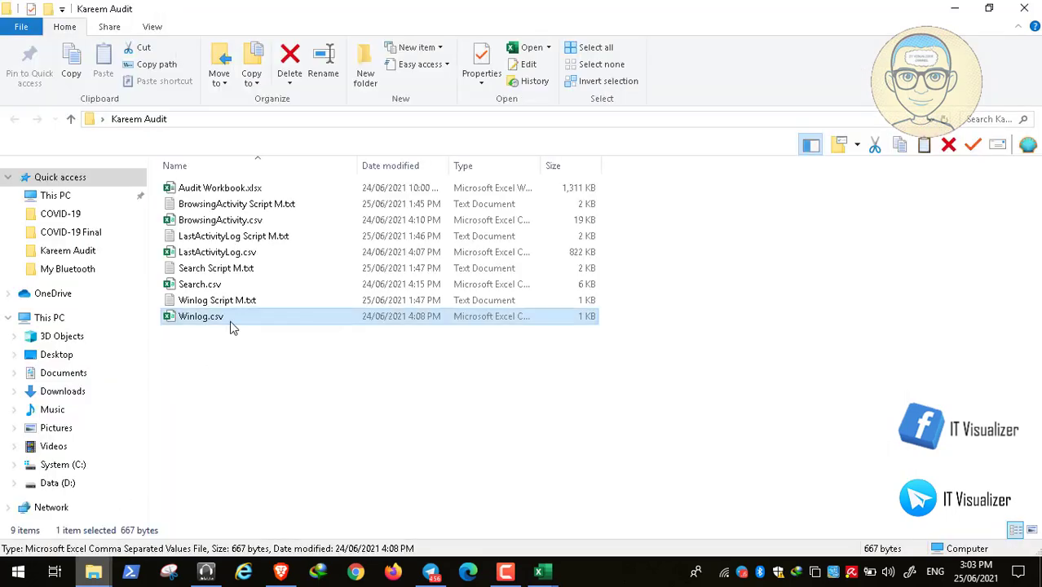
{"action": "left_click", "coordinate": [233, 239]}
{"action": "double_click", "coordinate": [234, 241]}
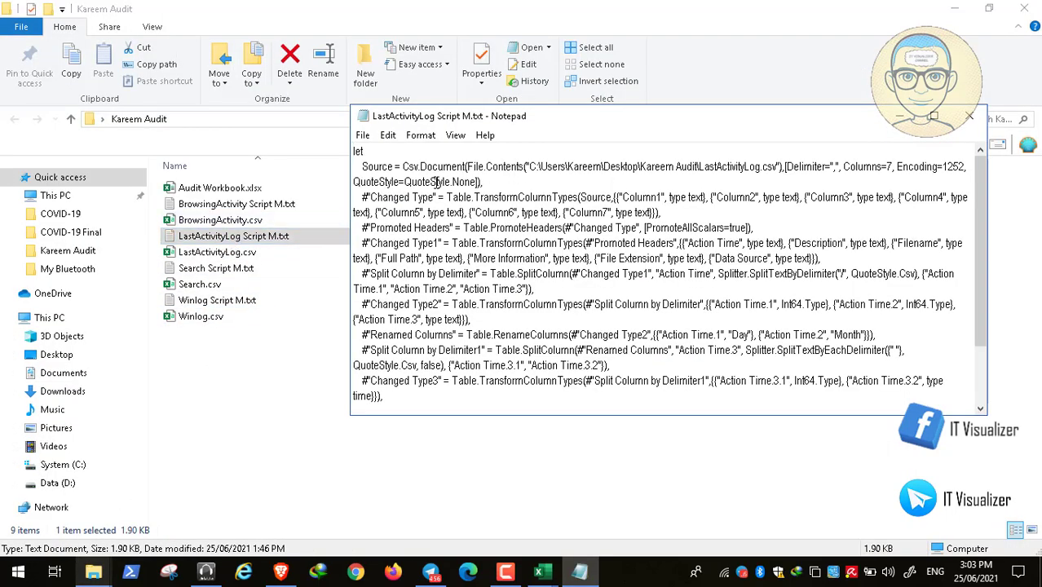
{"action": "key", "text": "ctrl+a"}
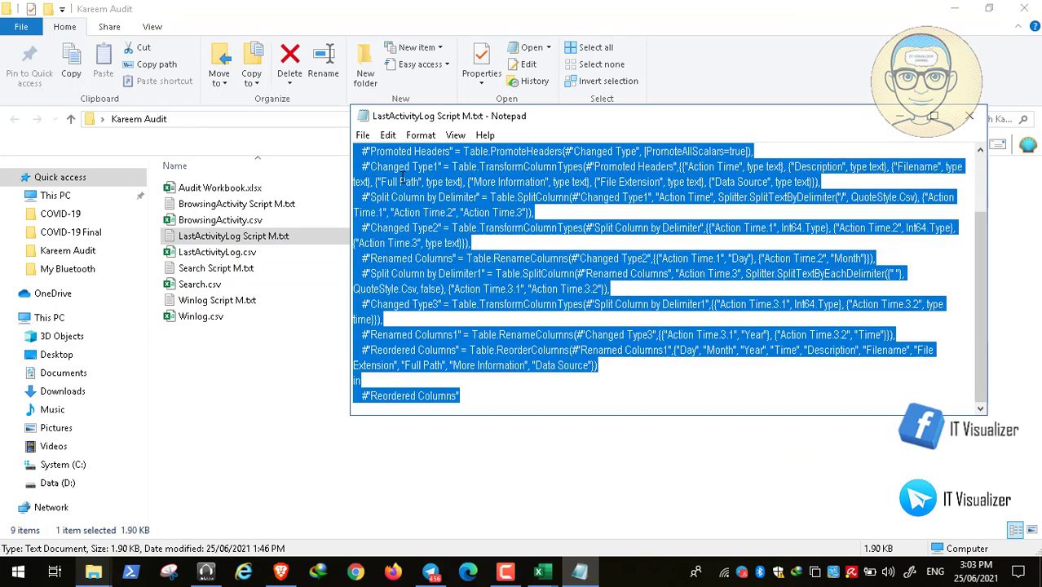
{"action": "mouse_move", "coordinate": [539, 572]}
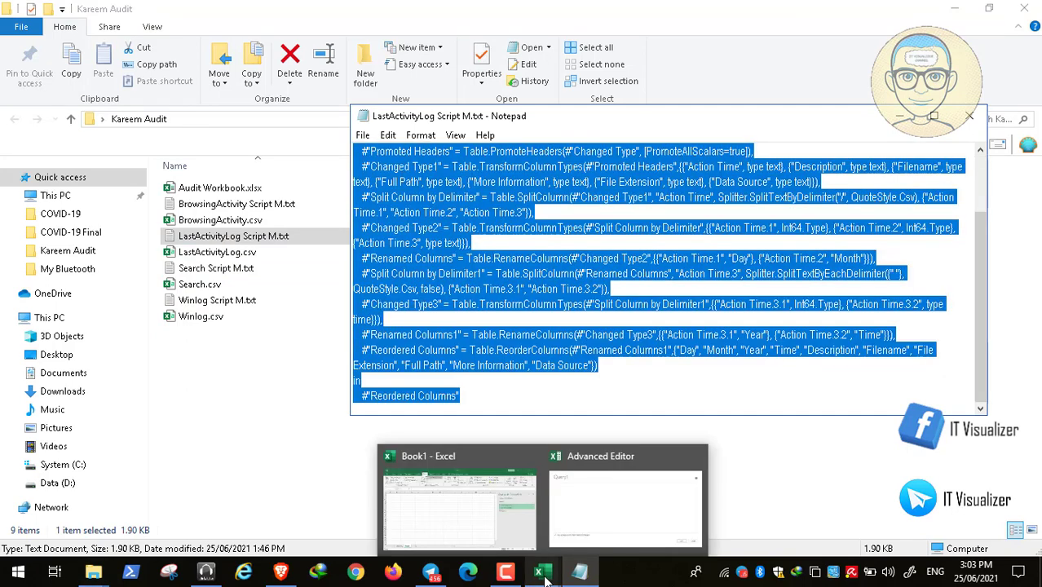
{"action": "left_click", "coordinate": [599, 499]}
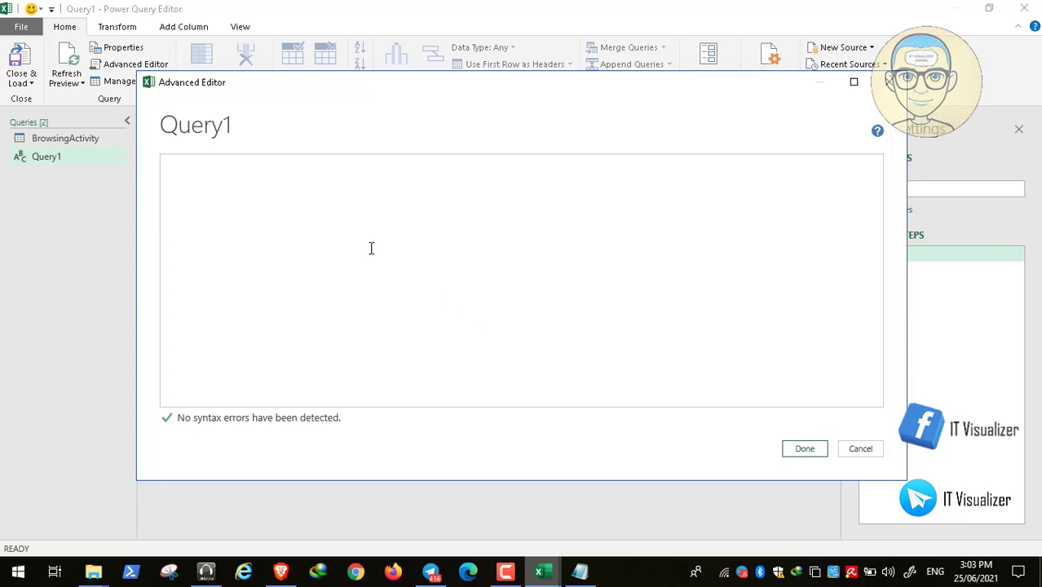
{"action": "key", "text": "ctrl+v"}
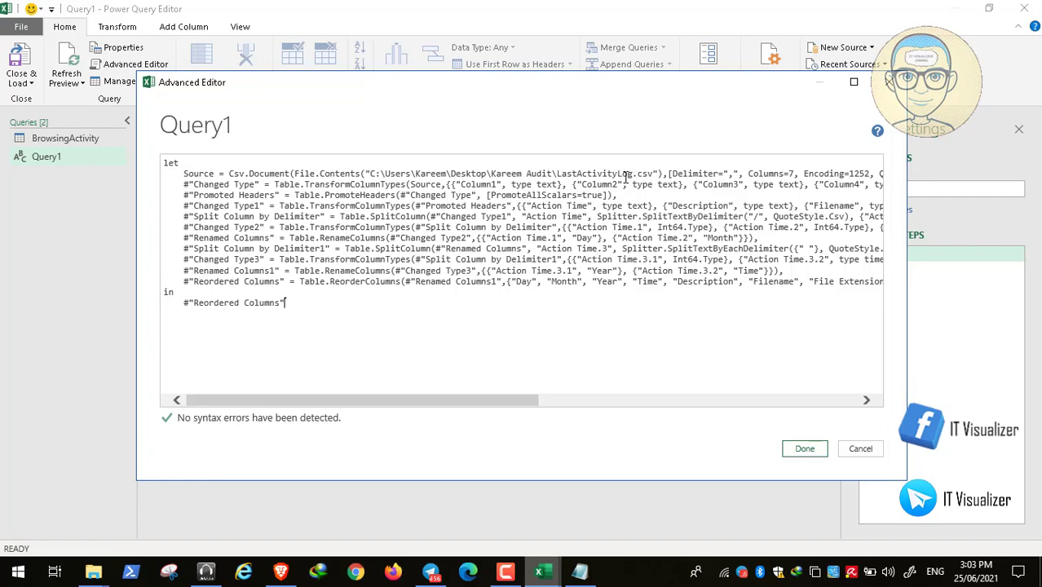
{"action": "left_click", "coordinate": [802, 448]}
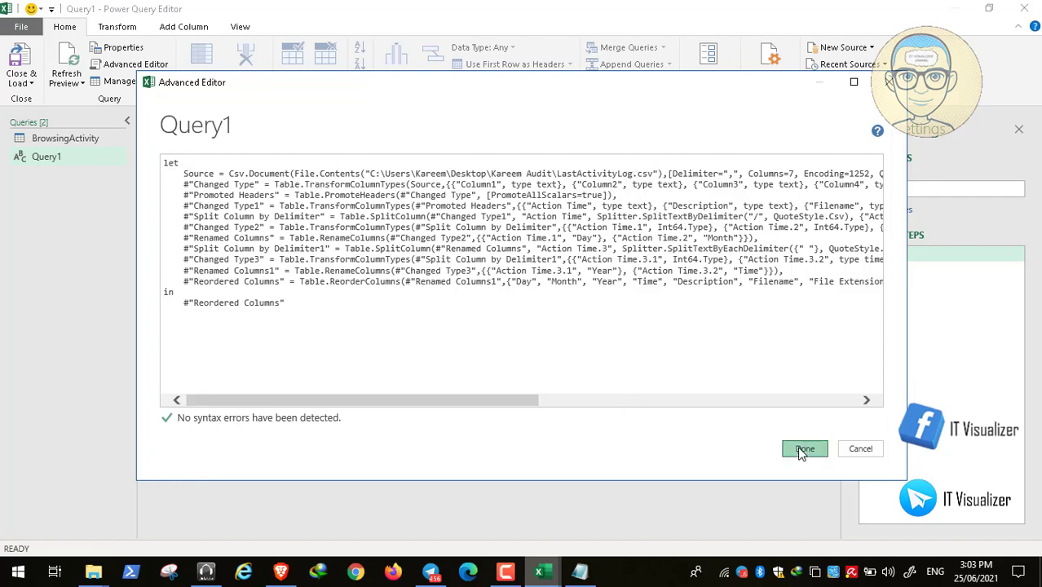
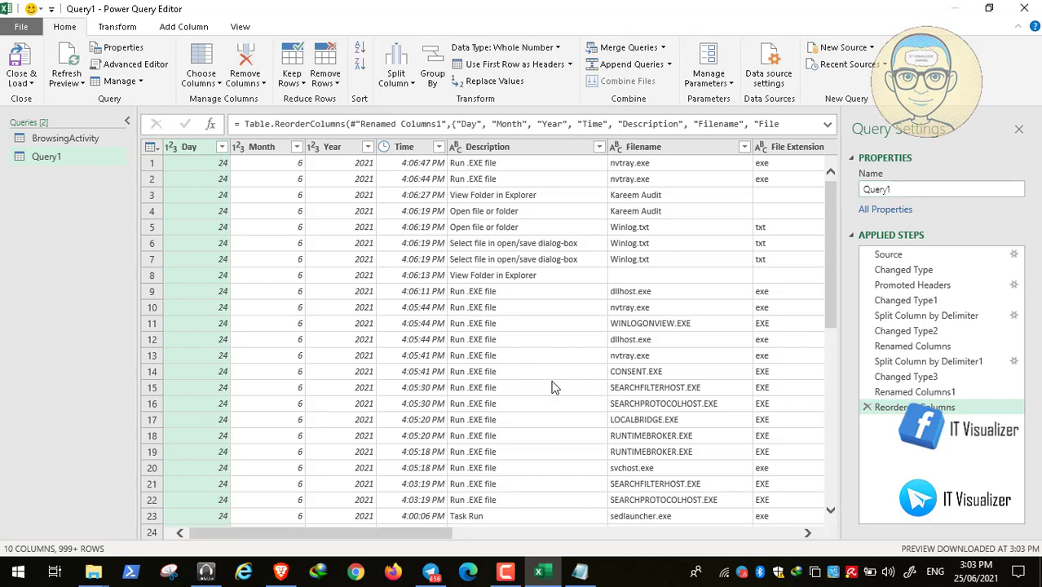
- Name the query Last Activity Log and load it as a table at Sheet2 cell A1, adding it to the Data Model
{"action": "left_click", "coordinate": [902, 190]}
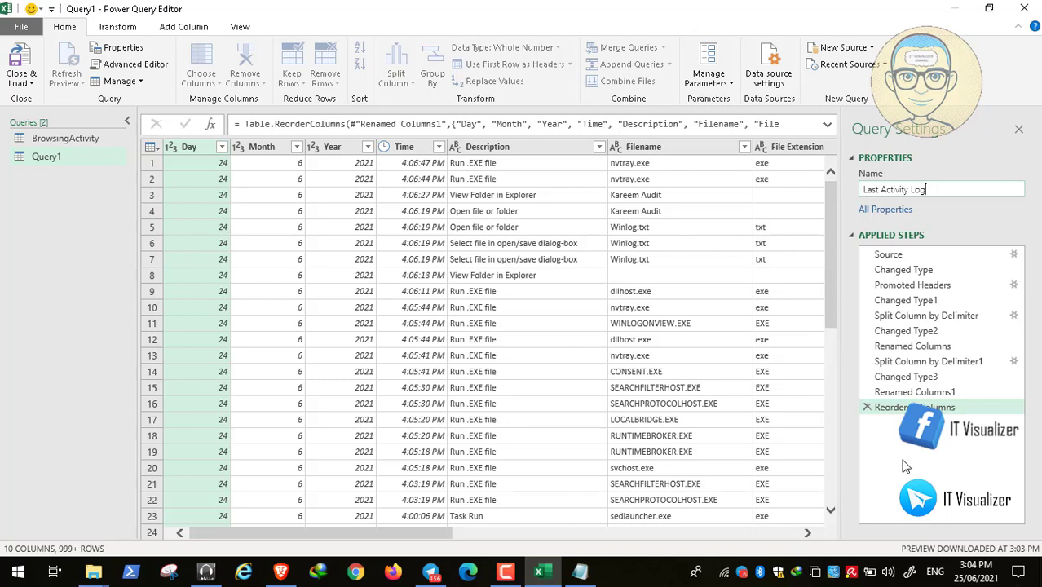
{"action": "key", "text": "Return"}
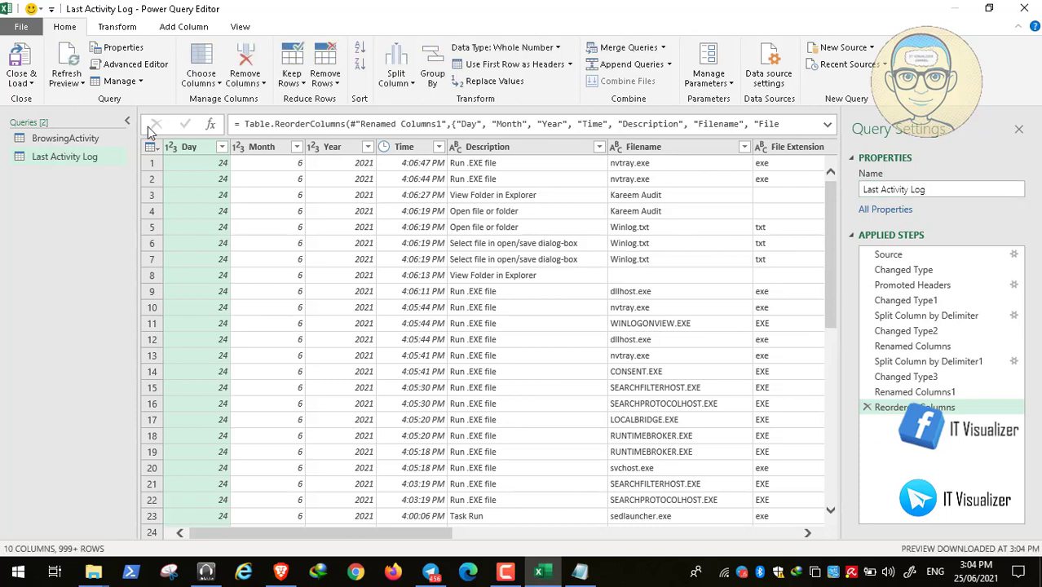
{"action": "left_click", "coordinate": [21, 78]}
{"action": "left_click", "coordinate": [54, 117]}
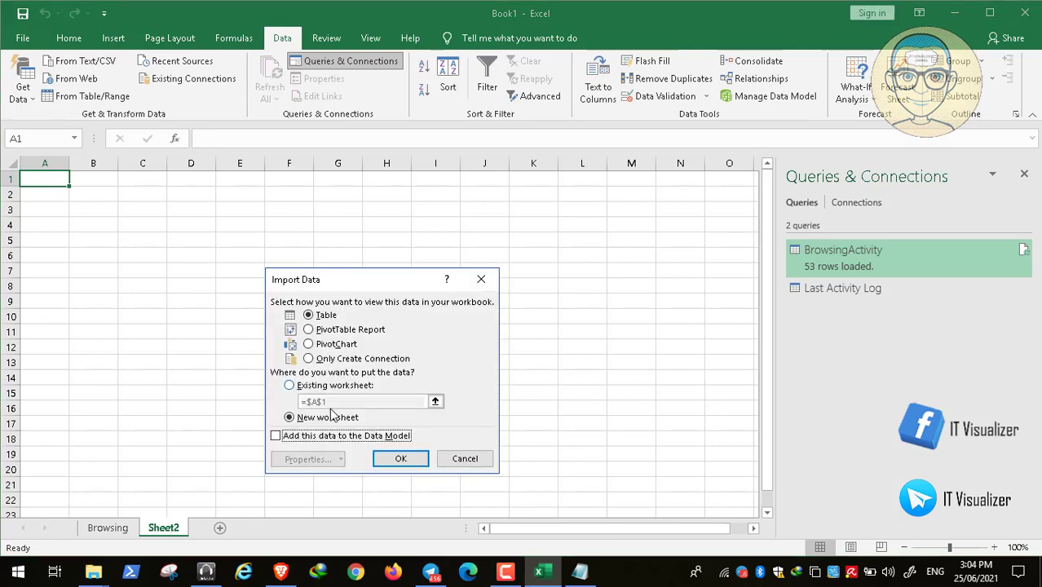
{"action": "left_click", "coordinate": [289, 385]}
{"action": "left_click", "coordinate": [277, 436]}
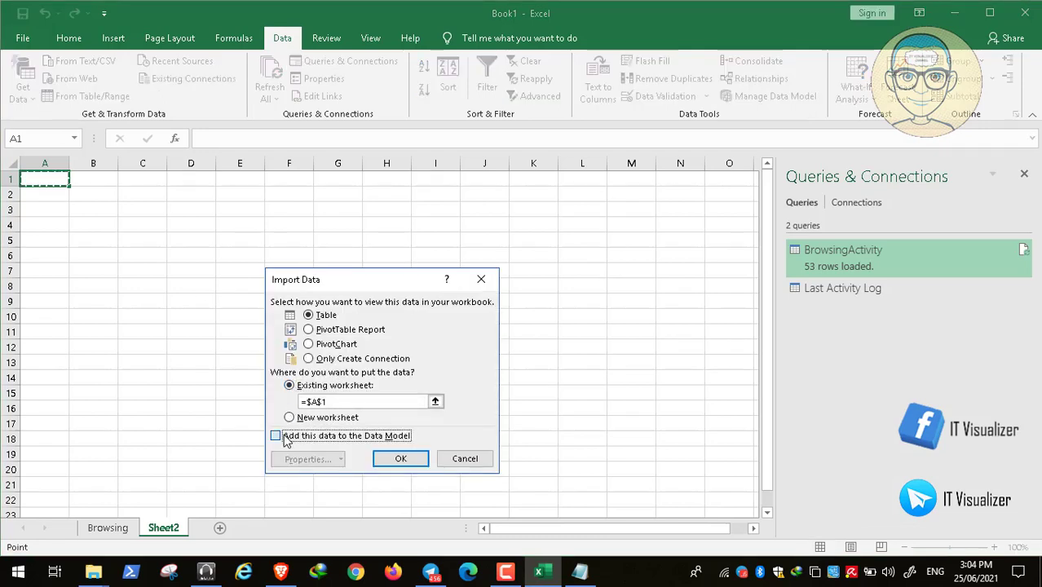
{"action": "left_click", "coordinate": [399, 461]}
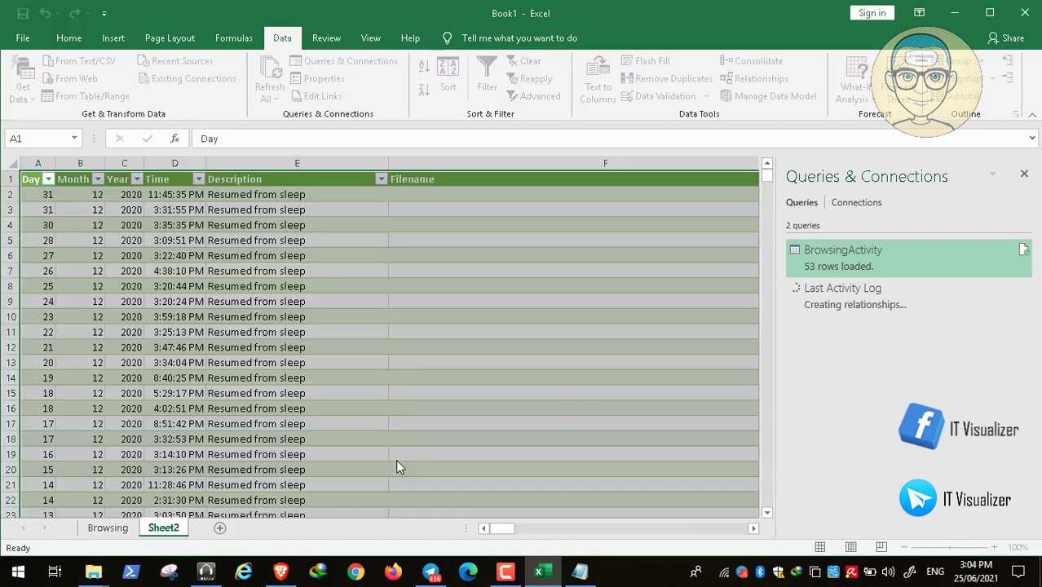
- Rename Sheet2 to Activity and add another new worksheet after it
{"action": "right_click", "coordinate": [165, 533]}
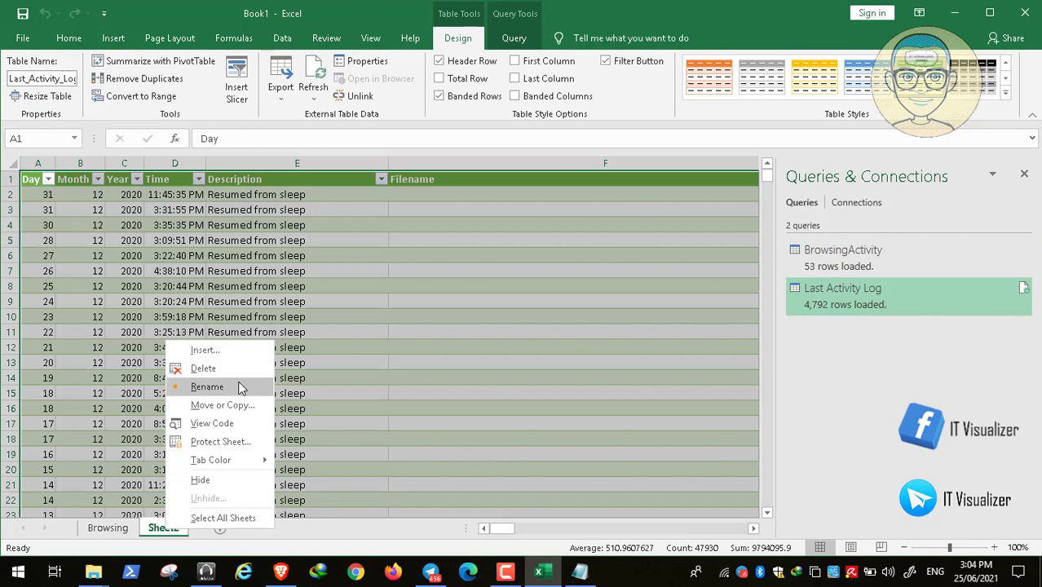
{"action": "left_click", "coordinate": [207, 387]}
{"action": "key", "text": "BackSpace"}
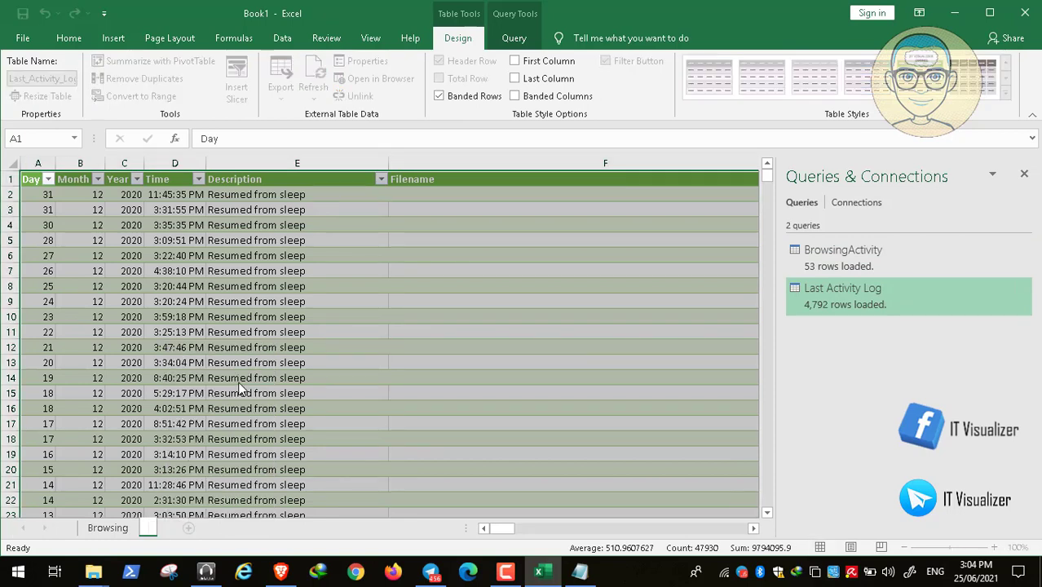
{"action": "type", "text": "Activity"}
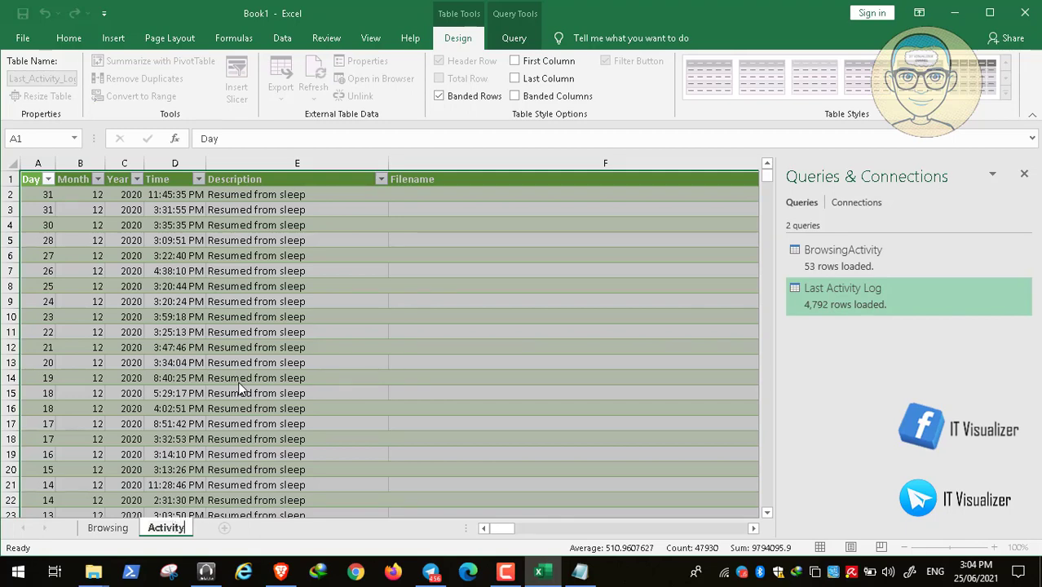
{"action": "left_click", "coordinate": [292, 529]}
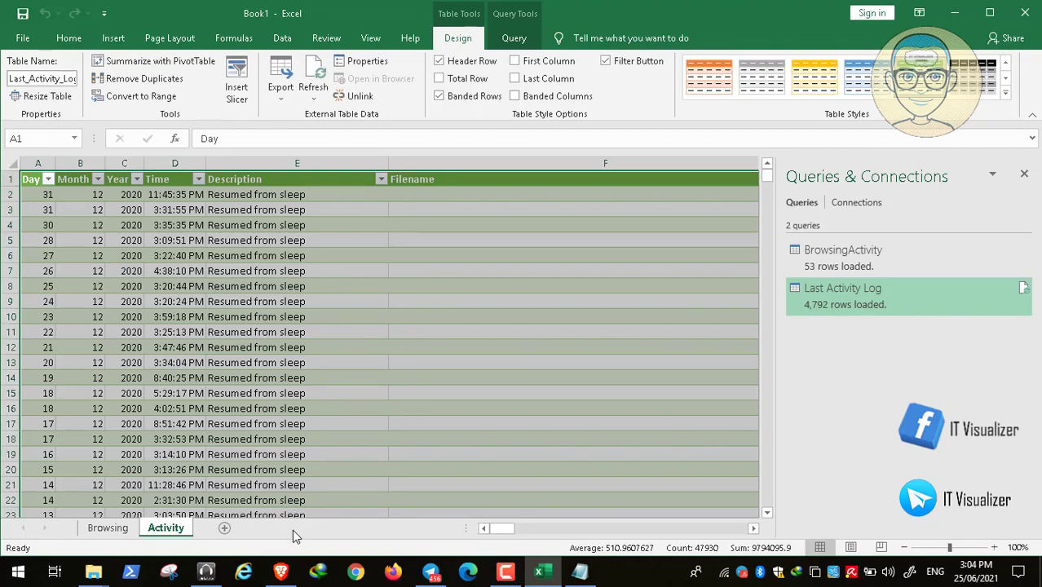
{"action": "left_click", "coordinate": [227, 528]}
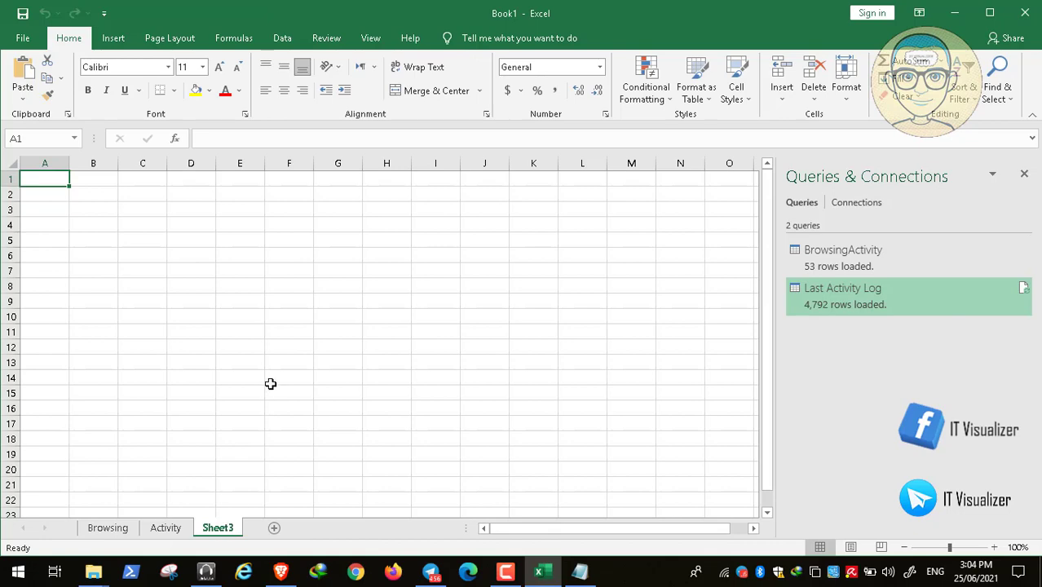
- Close the LastActivityLog script in Notepad and open Winlog Script M.txt from the audit folder
{"action": "left_click", "coordinate": [578, 571]}
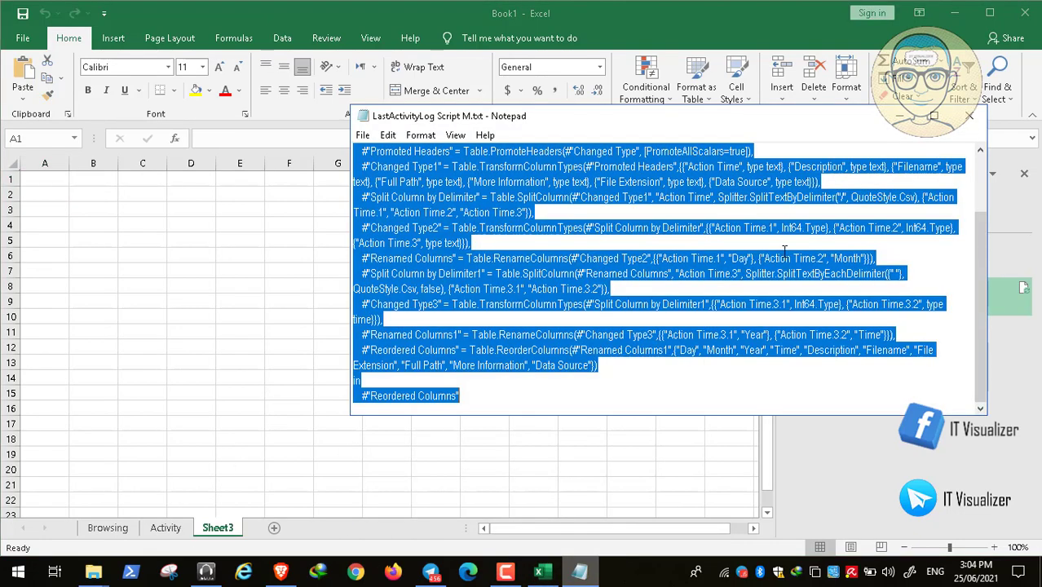
{"action": "left_click", "coordinate": [976, 115]}
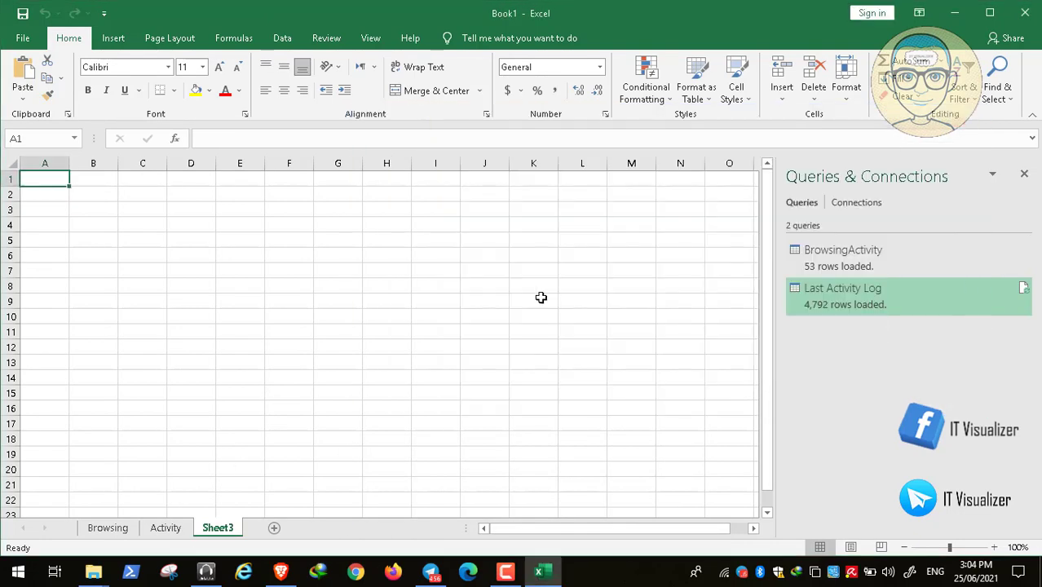
{"action": "left_click", "coordinate": [95, 573]}
{"action": "left_click", "coordinate": [85, 510]}
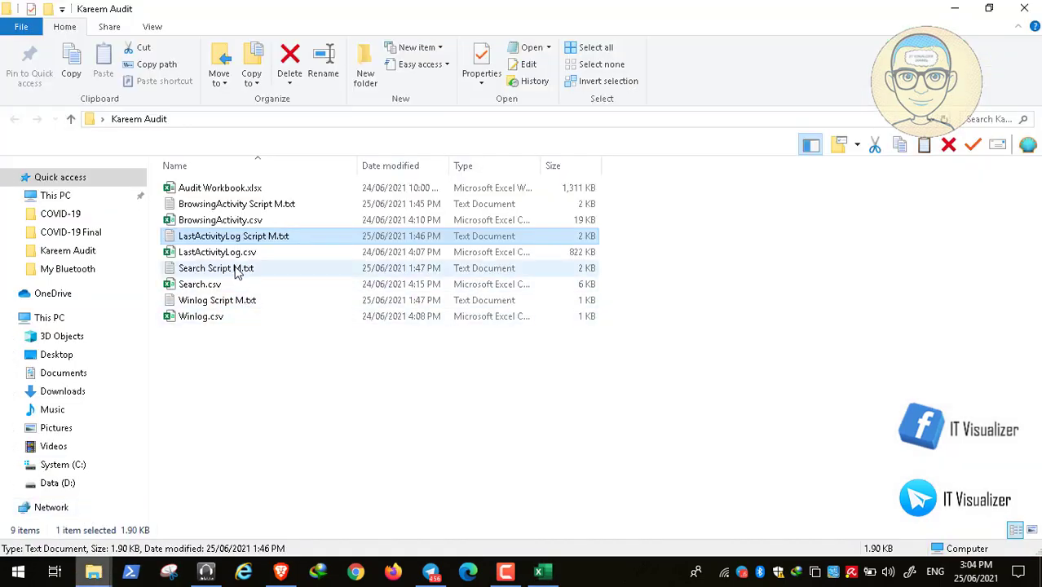
{"action": "double_click", "coordinate": [230, 302]}
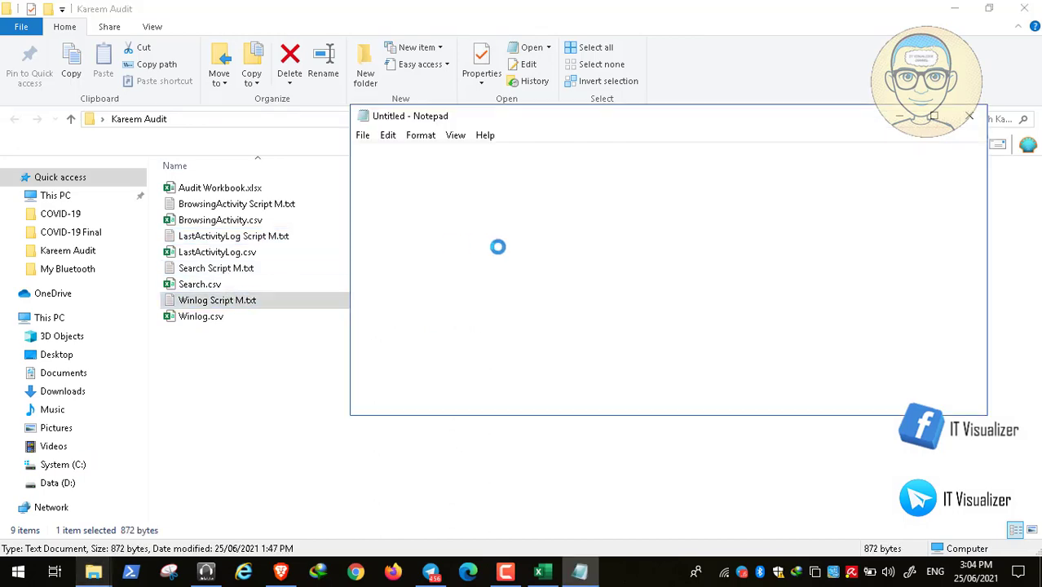
- Switch back to the Excel workbook and create a new blank Power Query while on Sheet3
{"action": "left_click", "coordinate": [538, 572]}
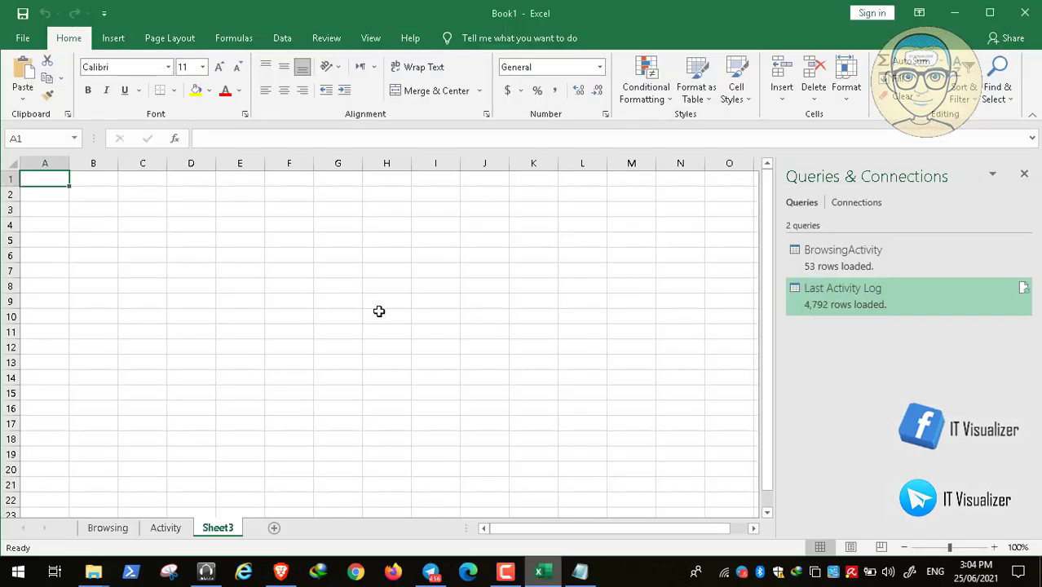
{"action": "left_click", "coordinate": [282, 38]}
{"action": "left_click", "coordinate": [22, 96]}
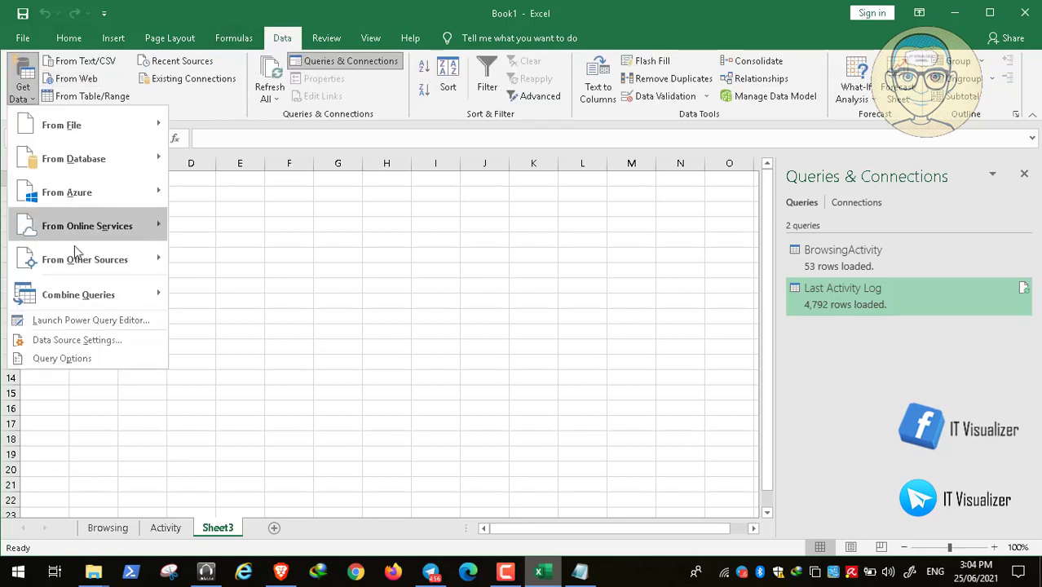
{"action": "mouse_move", "coordinate": [84, 261]}
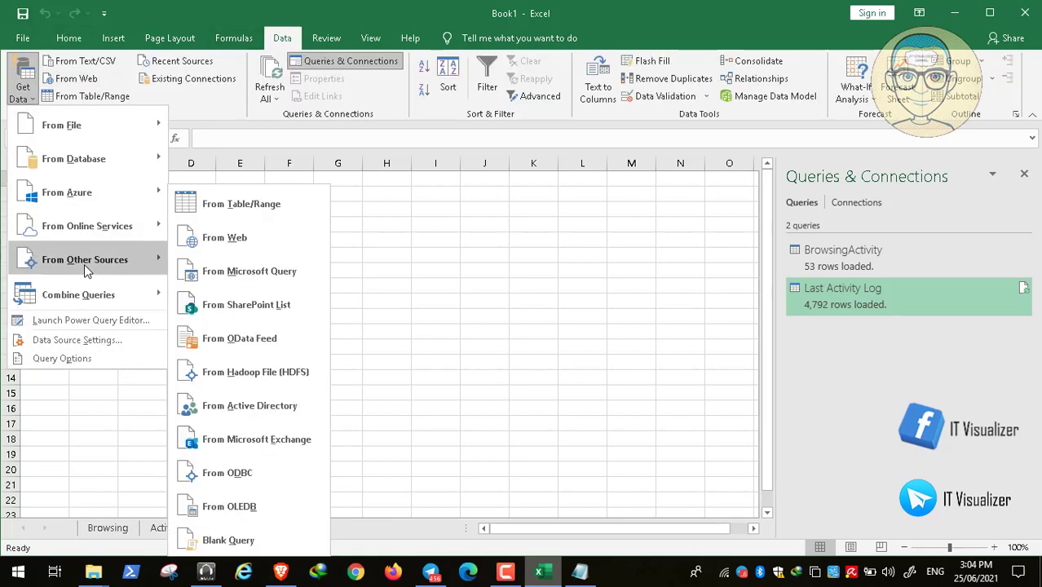
{"action": "left_click", "coordinate": [265, 541]}
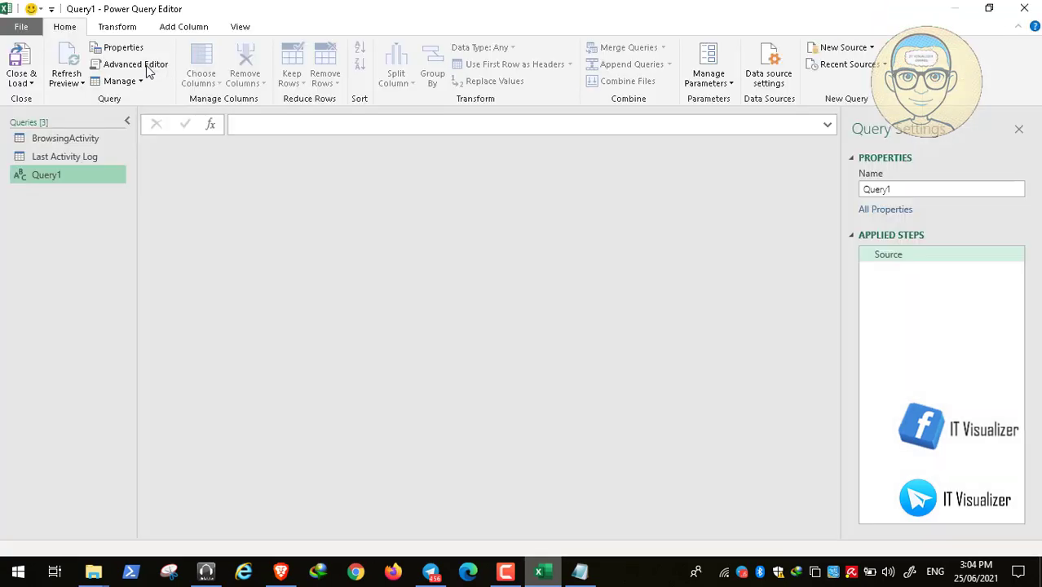
- Replace the blank query's default code in the Advanced Editor with the entire M code from Winlog Script M.txt and apply it
{"action": "left_click", "coordinate": [147, 70]}
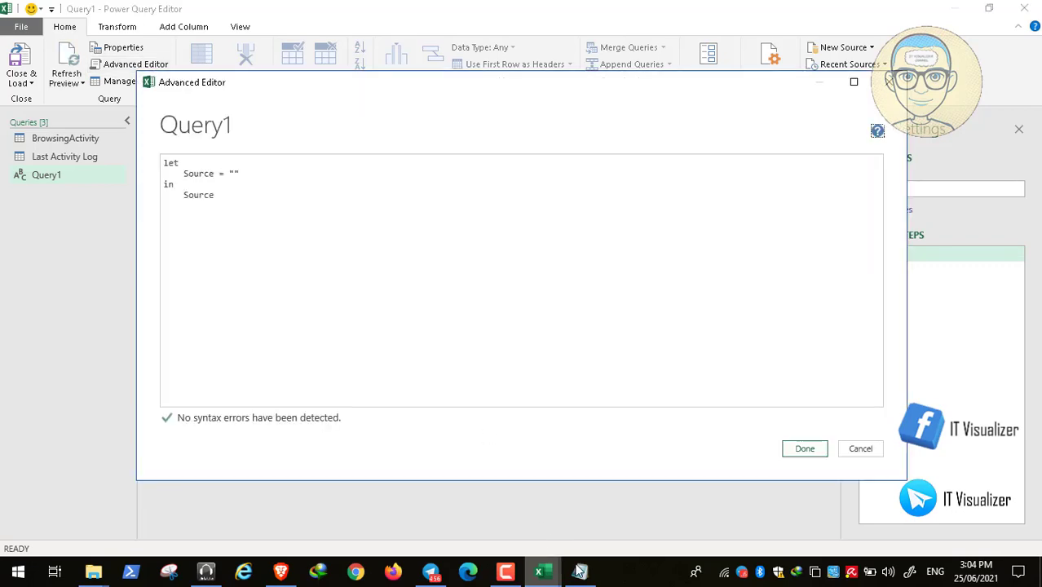
{"action": "left_click", "coordinate": [579, 570]}
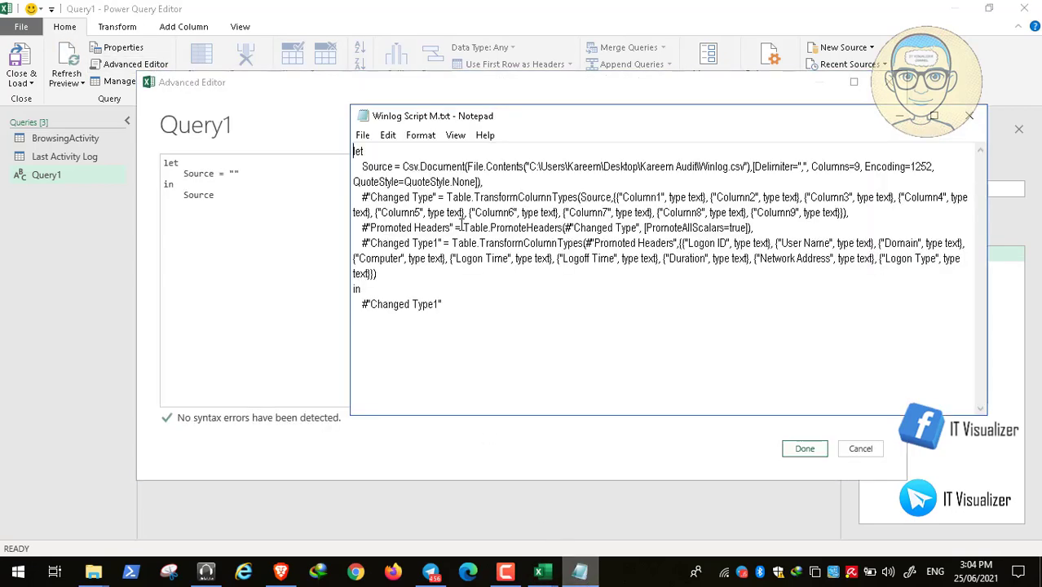
{"action": "key", "text": "ctrl+a"}
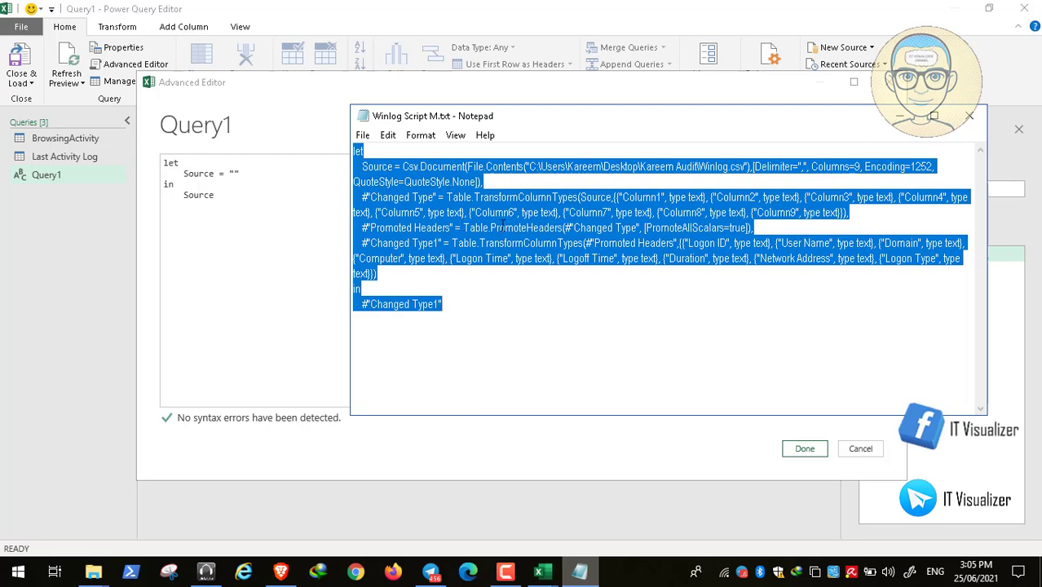
{"action": "left_click", "coordinate": [316, 219]}
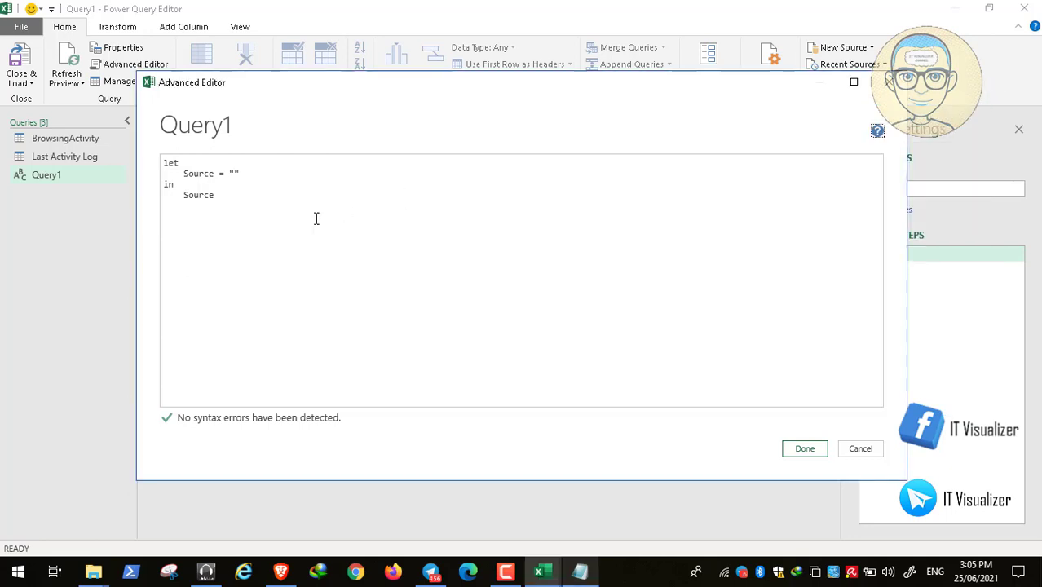
{"action": "left_click_drag", "start_coordinate": [220, 196], "coordinate": [123, 157]}
{"action": "key", "text": "Delete"}
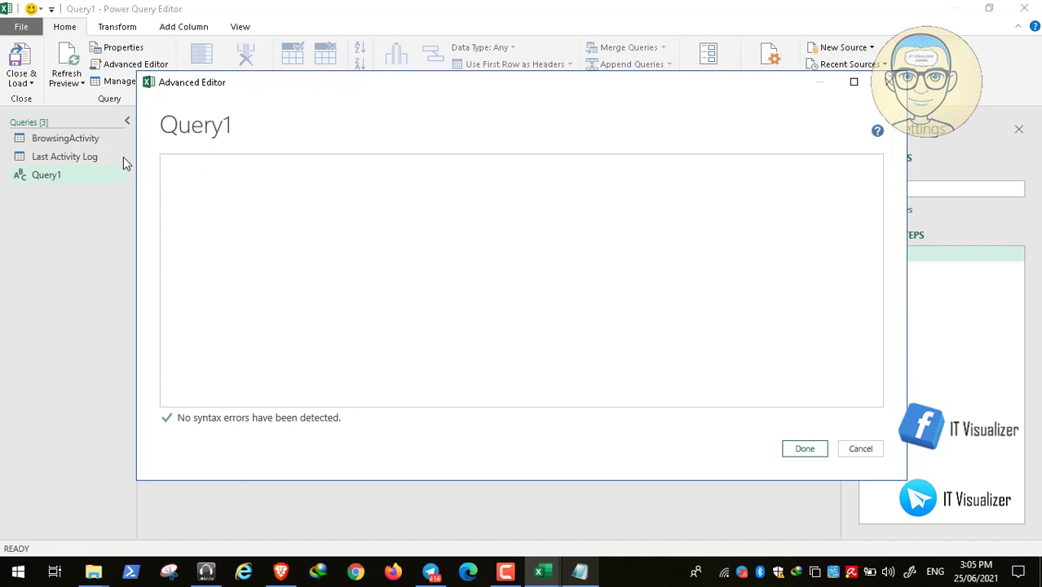
{"action": "key", "text": "ctrl+v"}
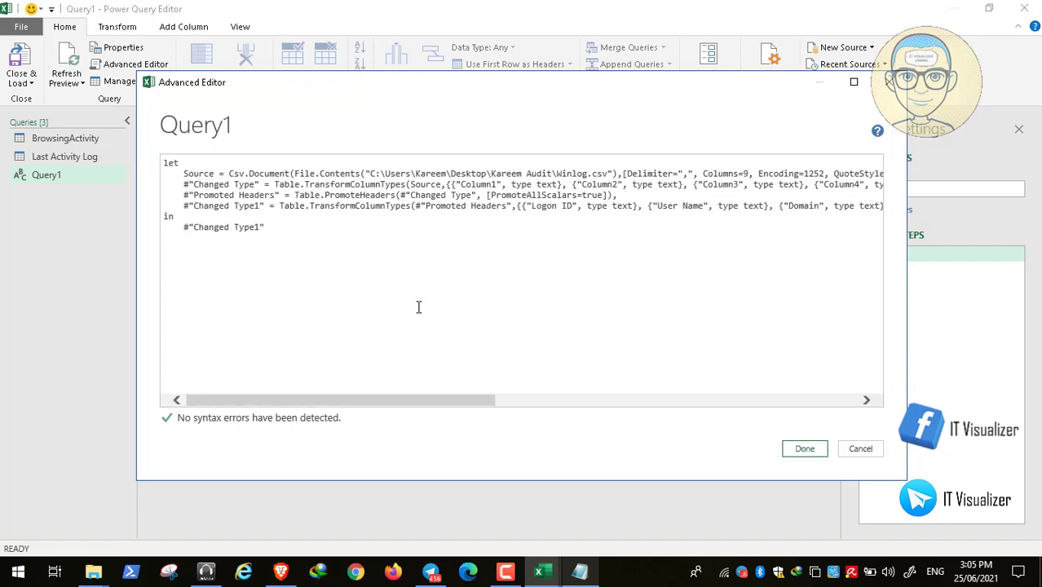
{"action": "left_click", "coordinate": [820, 451]}
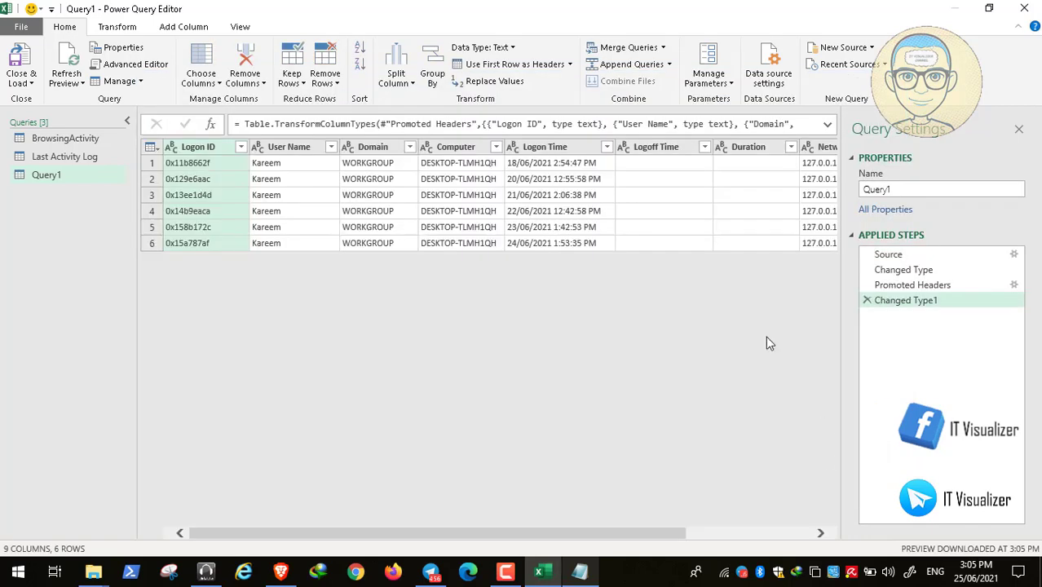
- Name the query Win Logon and load it as a table at Sheet3 cell A1, adding it to the Data Model
{"action": "left_click", "coordinate": [913, 188]}
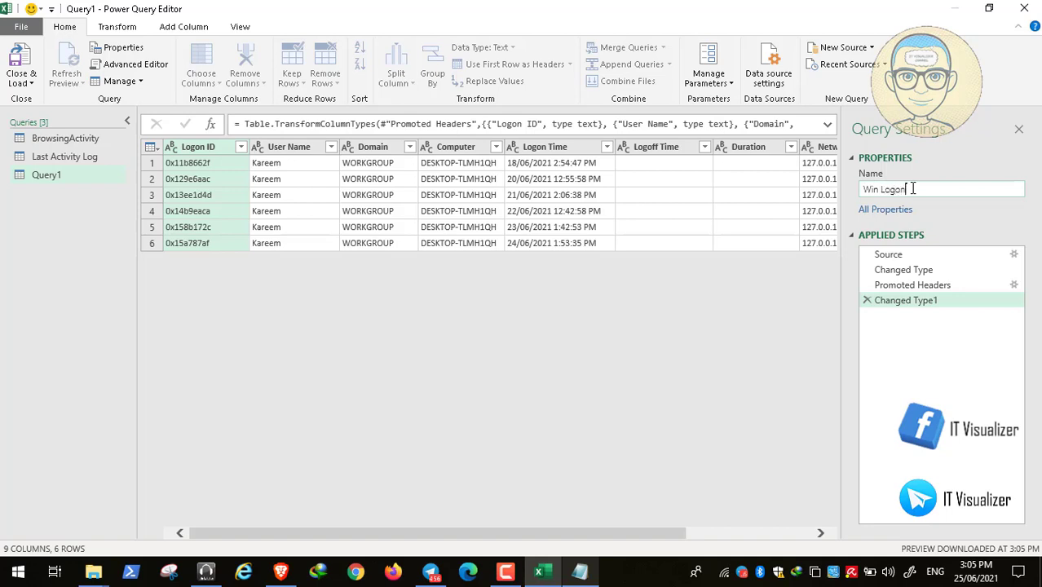
{"action": "type", "text": "Win Logon"}
{"action": "key", "text": "Return"}
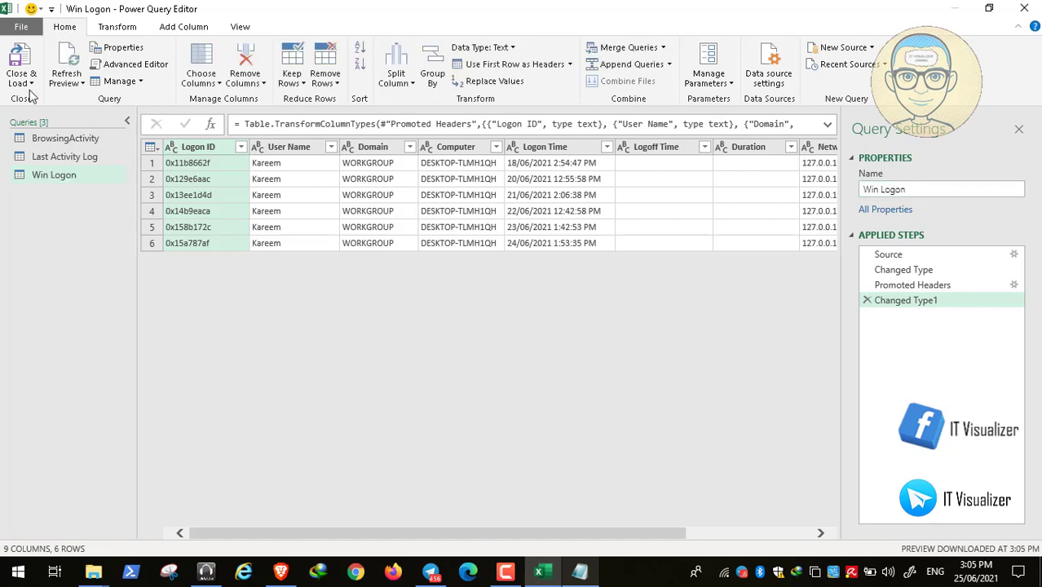
{"action": "left_click", "coordinate": [29, 82]}
{"action": "left_click", "coordinate": [51, 116]}
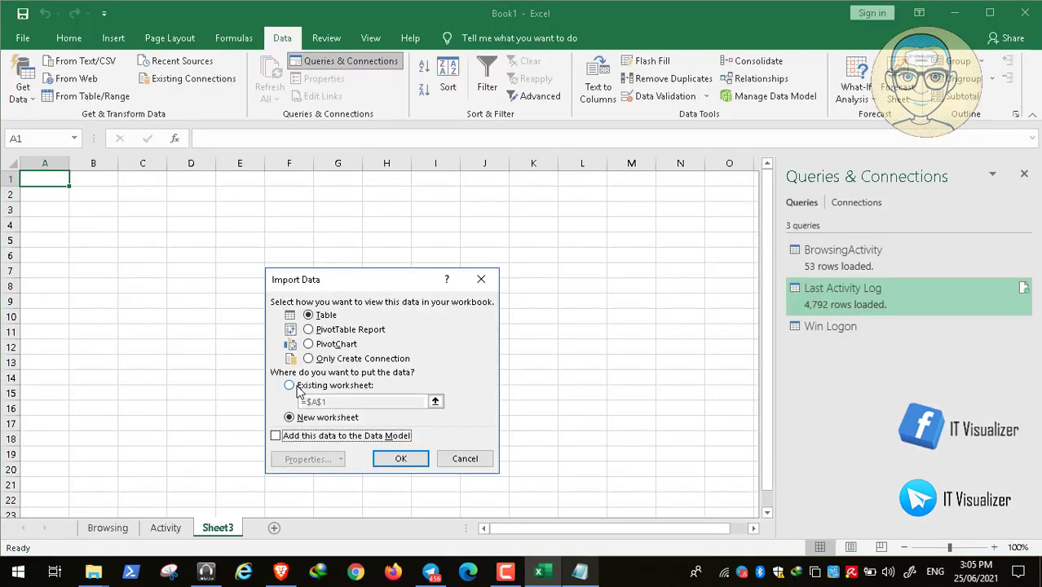
{"action": "left_click", "coordinate": [290, 386]}
{"action": "left_click", "coordinate": [276, 436]}
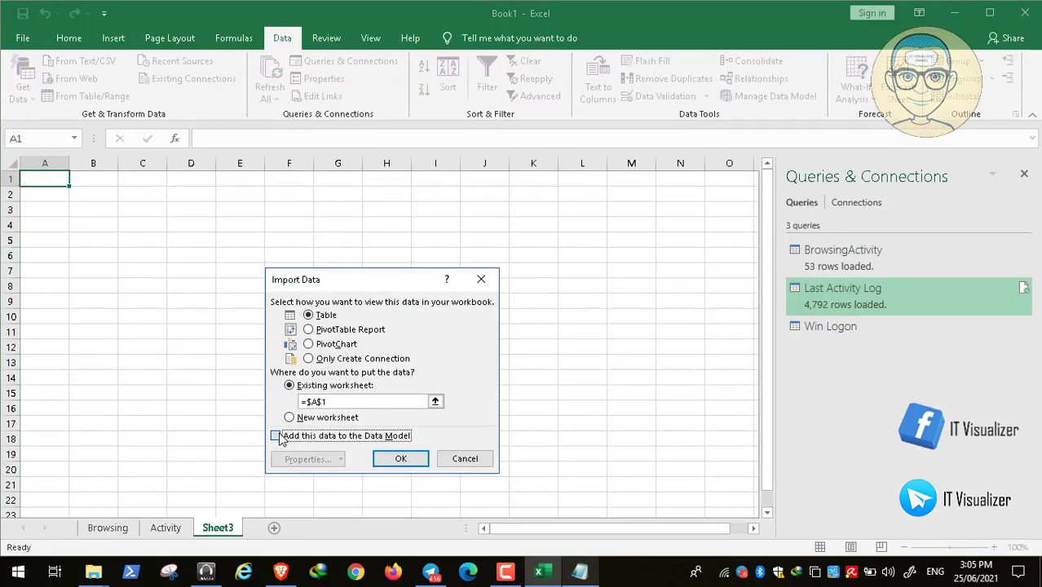
{"action": "left_click", "coordinate": [401, 459]}
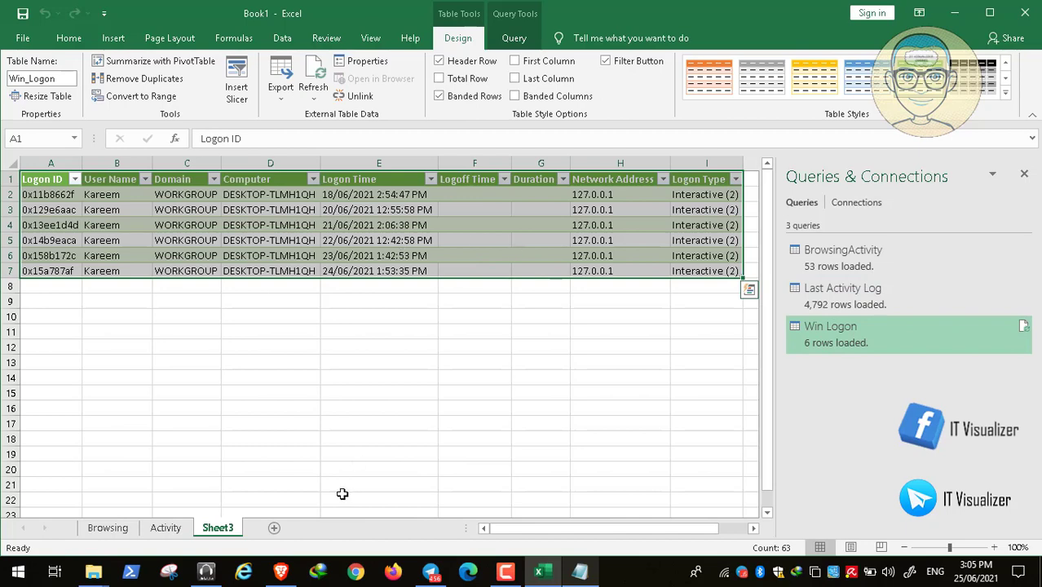
- Rename Sheet3 to Logon and add another new worksheet after it
{"action": "left_click", "coordinate": [120, 530]}
{"action": "left_click", "coordinate": [222, 529]}
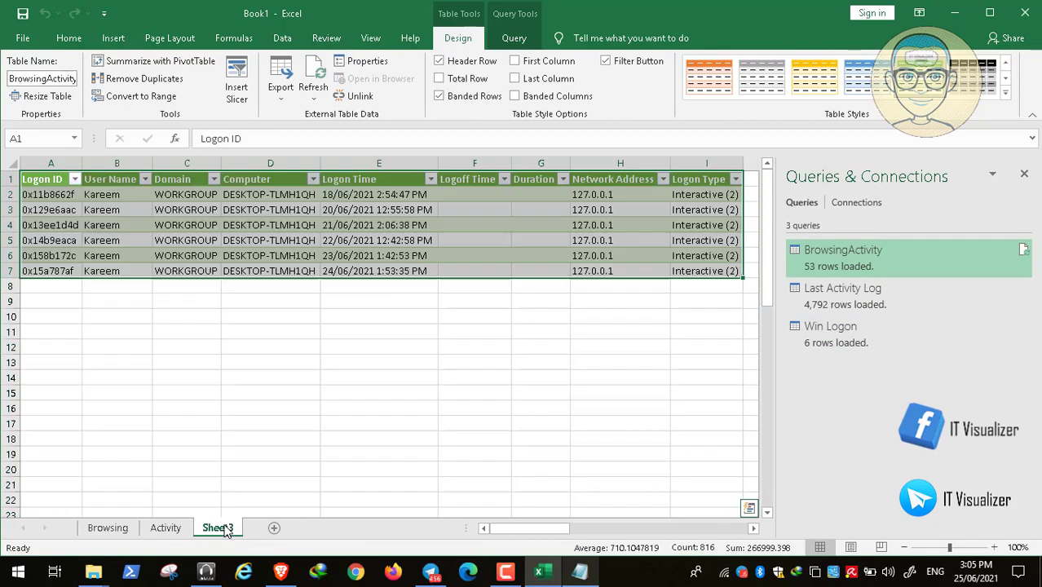
{"action": "right_click", "coordinate": [220, 528]}
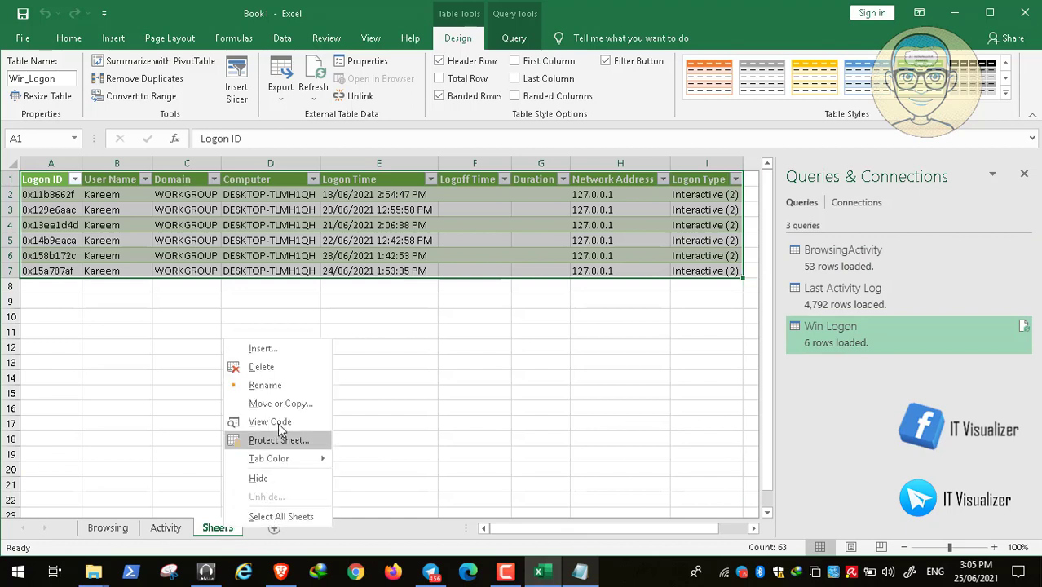
{"action": "left_click", "coordinate": [264, 385]}
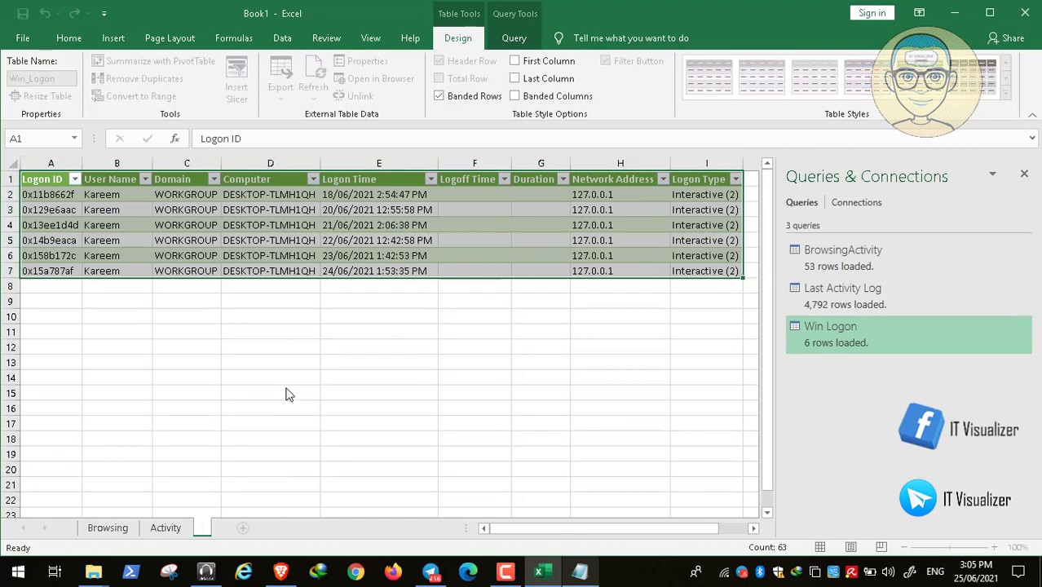
{"action": "type", "text": "Logon"}
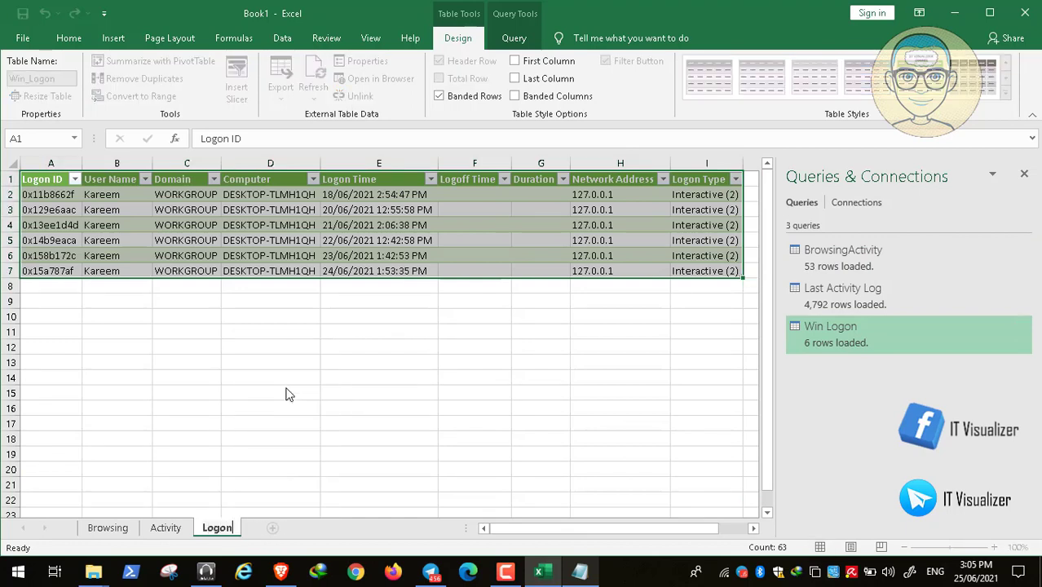
{"action": "left_click", "coordinate": [341, 525]}
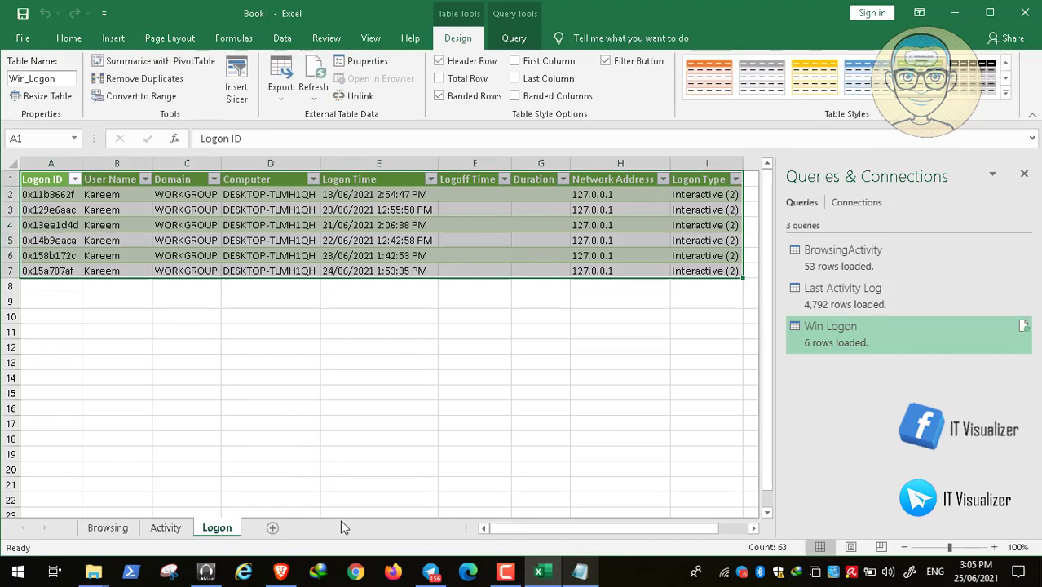
{"action": "left_click", "coordinate": [271, 528]}
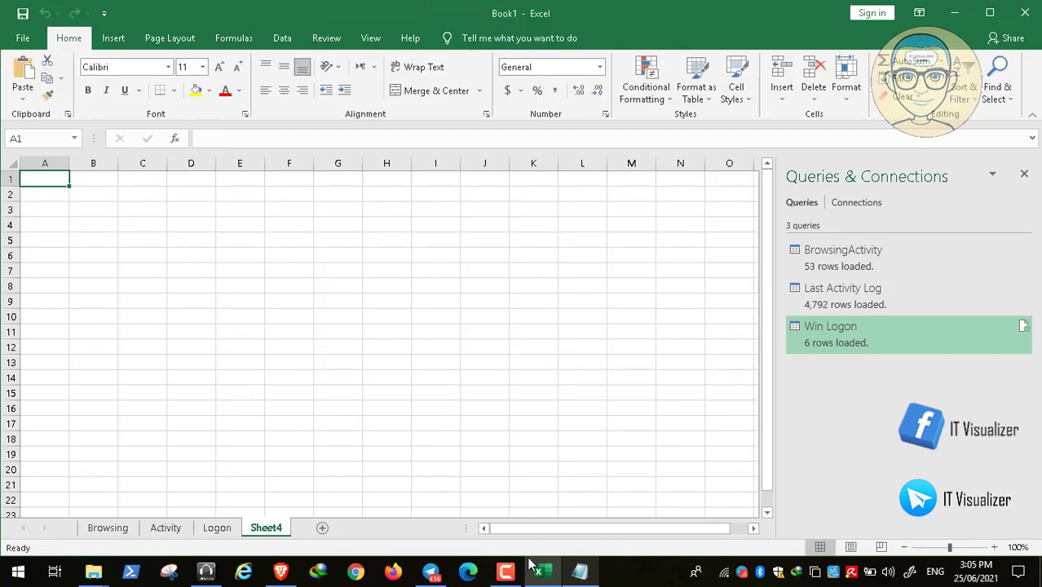
- Close the Winlog script, open Search Script M.txt from the audit folder, and minimize it and the folder to return to Excel
{"action": "left_click", "coordinate": [581, 573]}
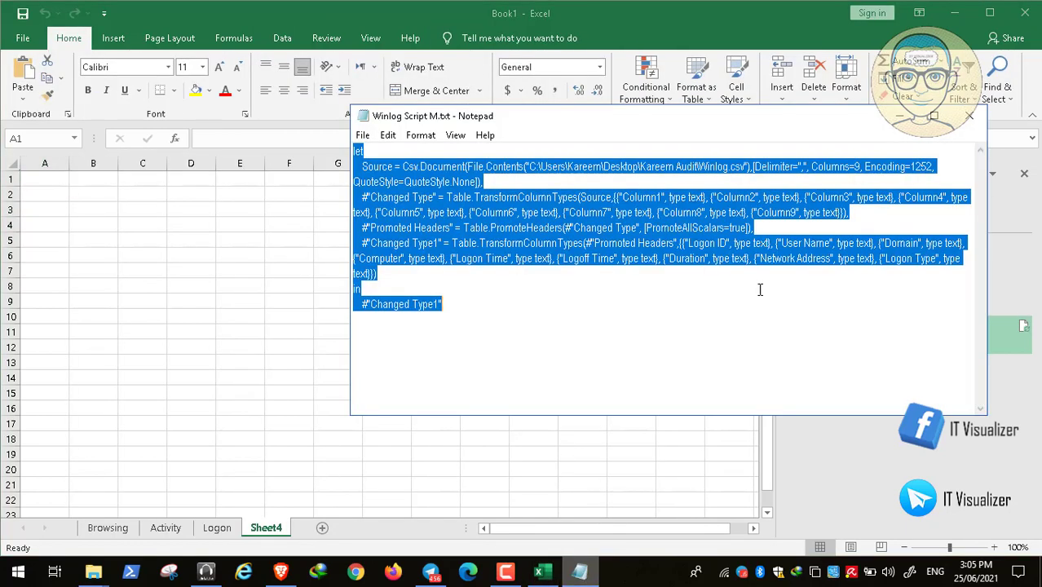
{"action": "left_click", "coordinate": [972, 112]}
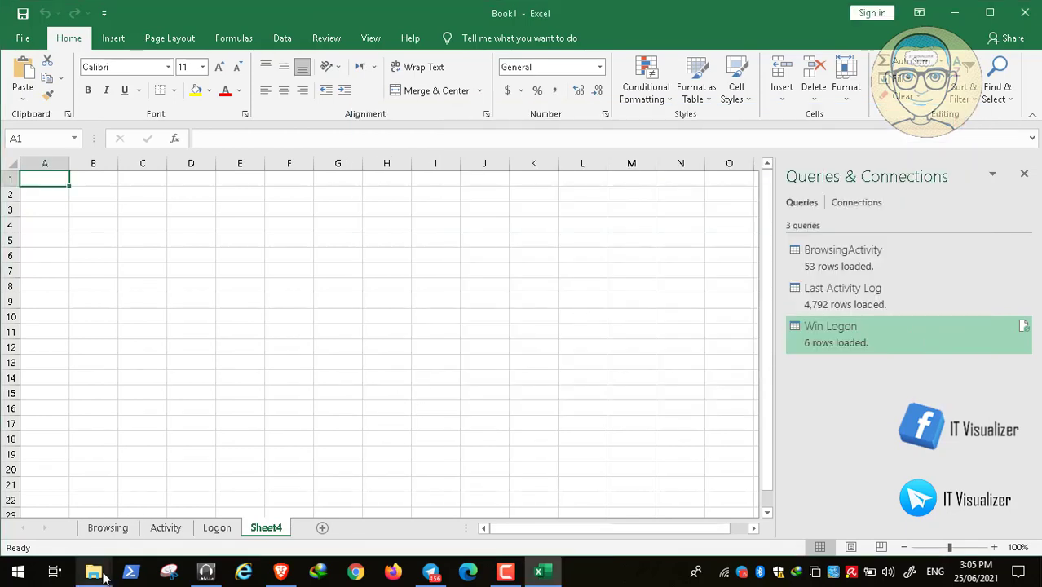
{"action": "mouse_move", "coordinate": [93, 573]}
{"action": "left_click", "coordinate": [100, 512]}
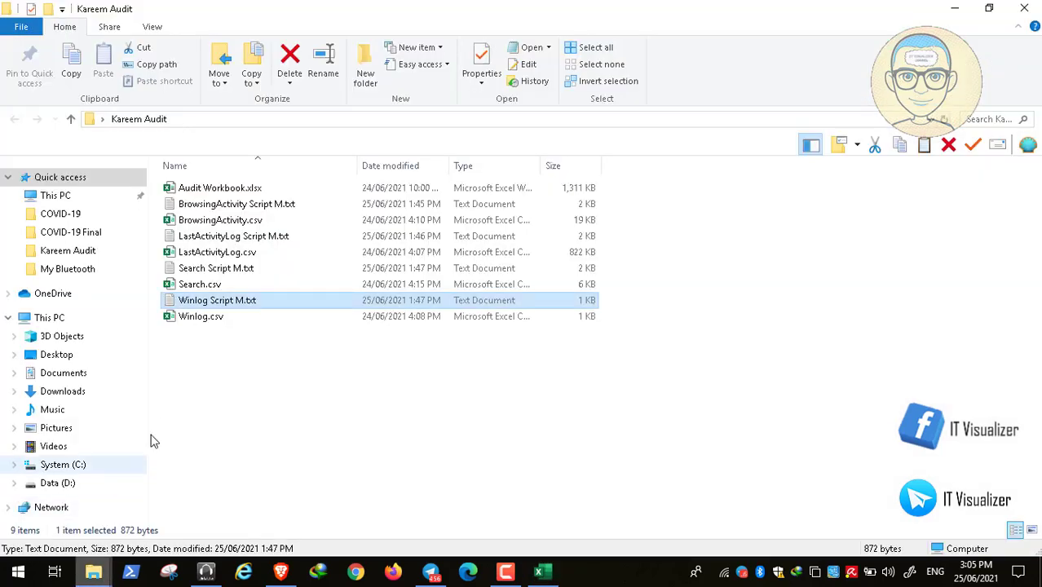
{"action": "double_click", "coordinate": [230, 272]}
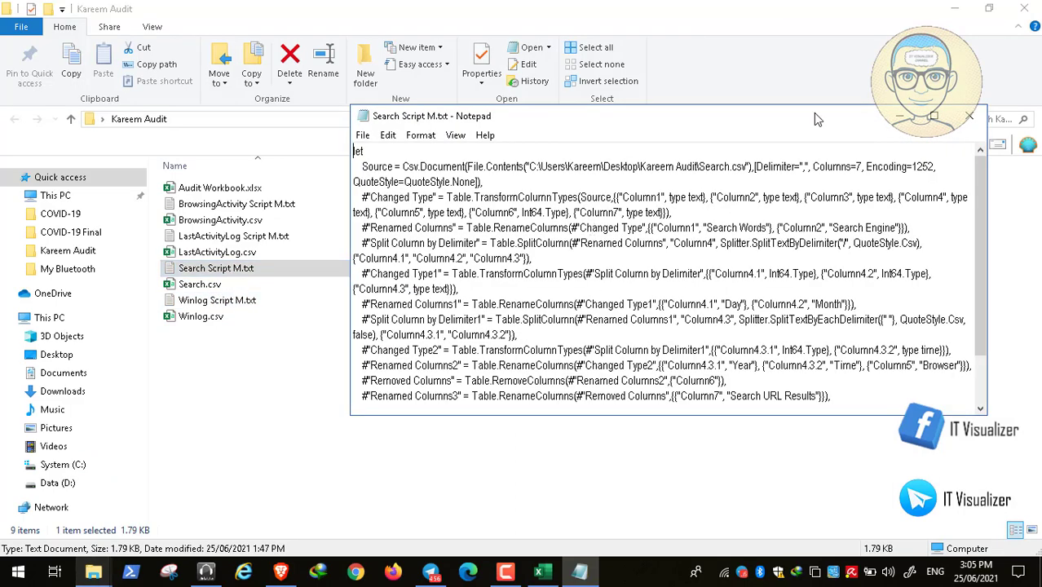
{"action": "left_click", "coordinate": [897, 115]}
{"action": "left_click", "coordinate": [953, 10]}
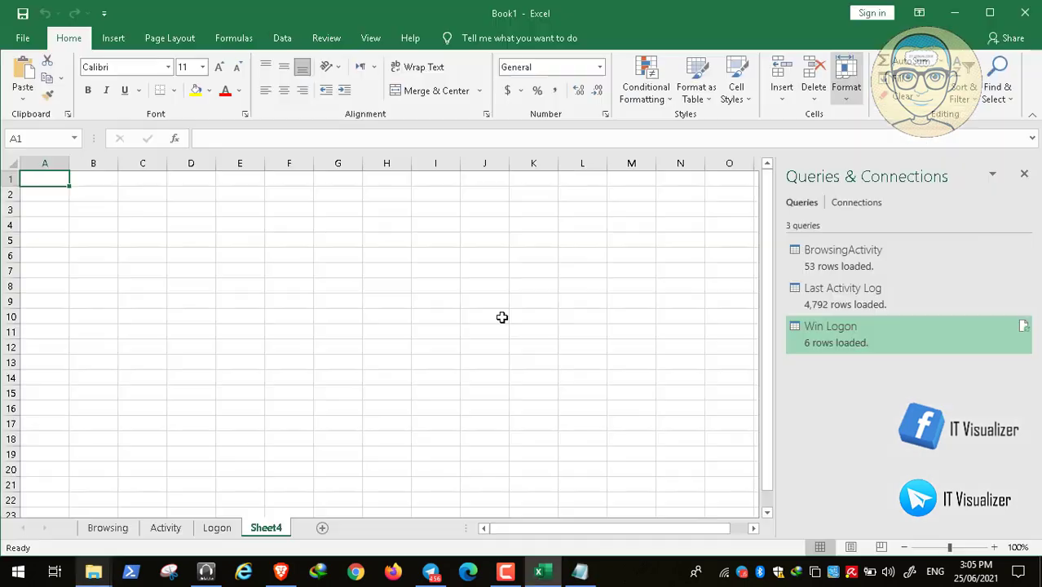
- Create another blank Power Query while on the empty Sheet4
{"action": "left_click", "coordinate": [285, 38]}
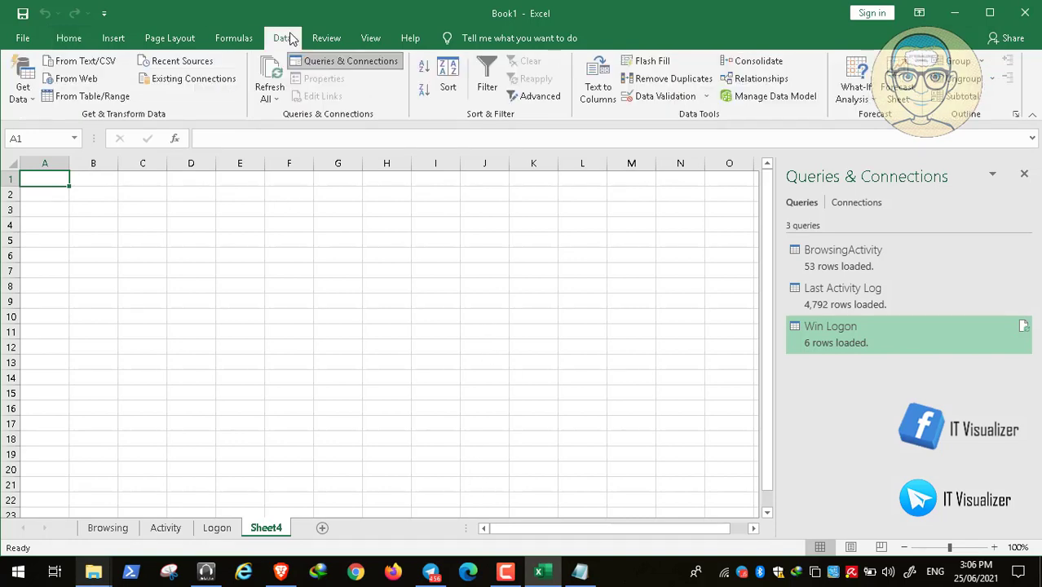
{"action": "left_click", "coordinate": [22, 94]}
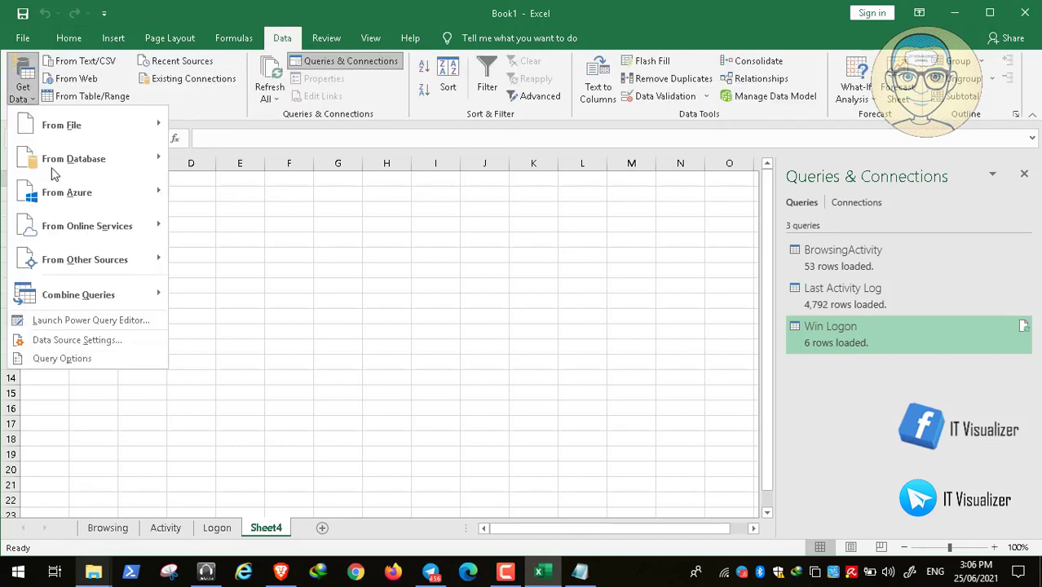
{"action": "mouse_move", "coordinate": [82, 259]}
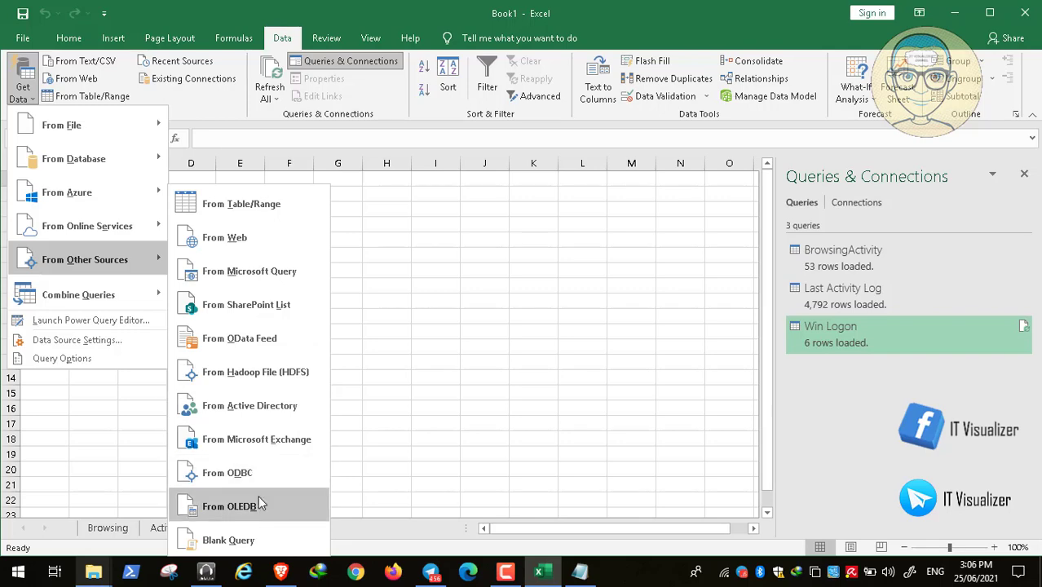
{"action": "left_click", "coordinate": [262, 534]}
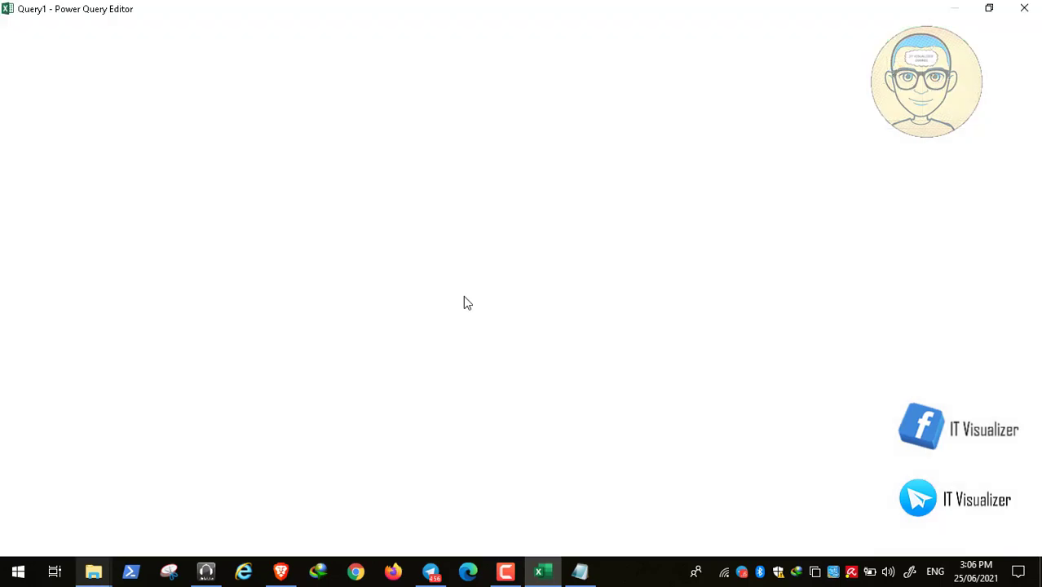
- Copy the entire script from Search Script M.txt and replace the blank query's default code with it in the Advanced Editor
{"action": "left_click", "coordinate": [579, 576]}
{"action": "key", "text": "ctrl+a"}
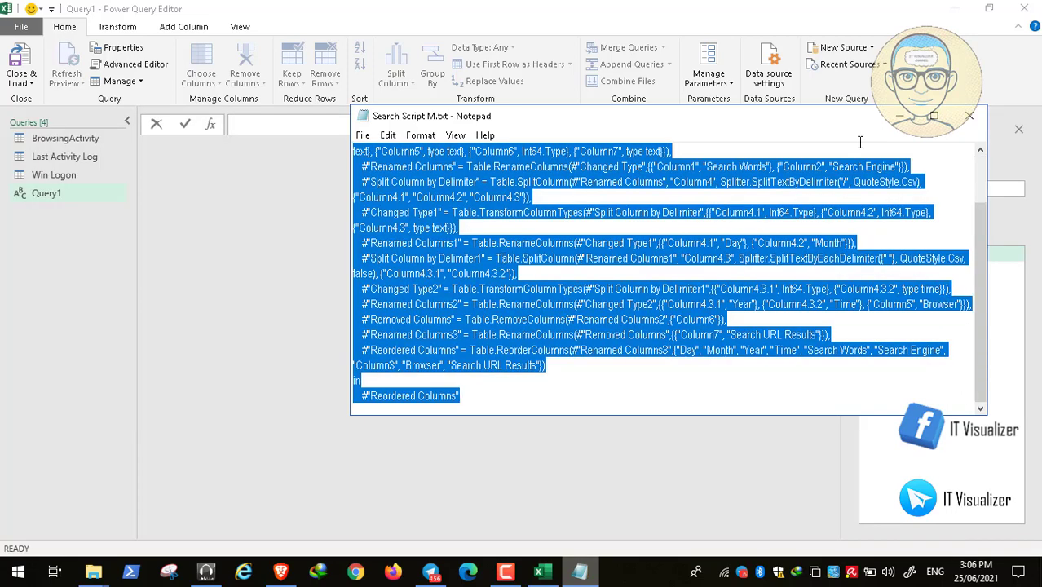
{"action": "left_click", "coordinate": [901, 118]}
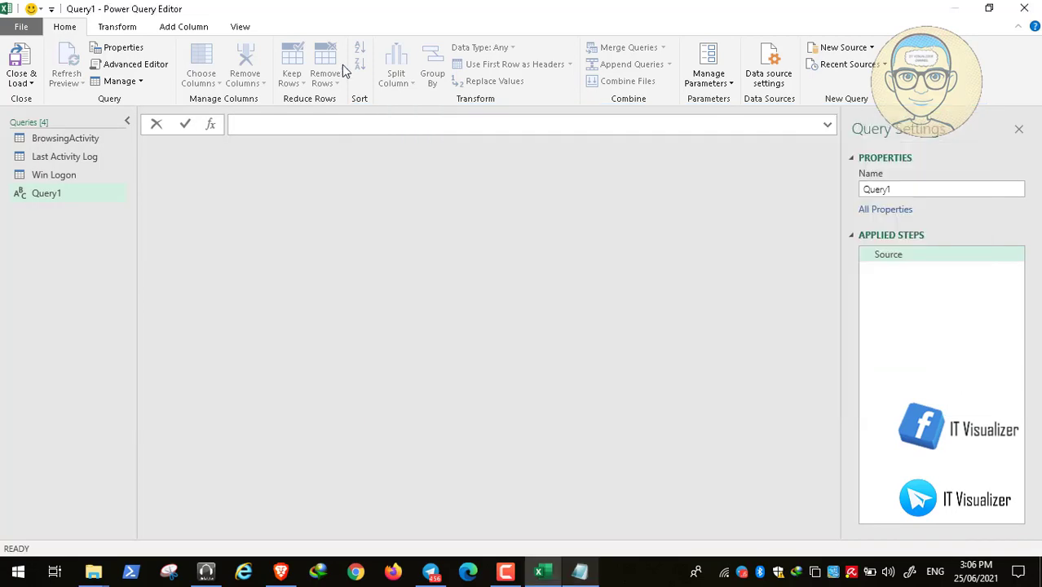
{"action": "left_click", "coordinate": [157, 66]}
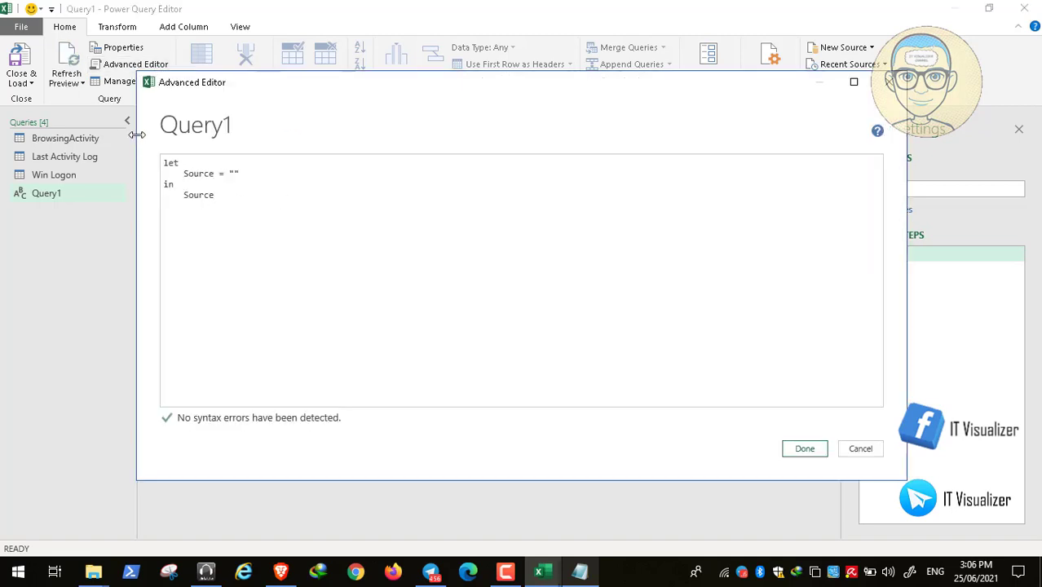
{"action": "left_click_drag", "start_coordinate": [221, 201], "coordinate": [171, 167]}
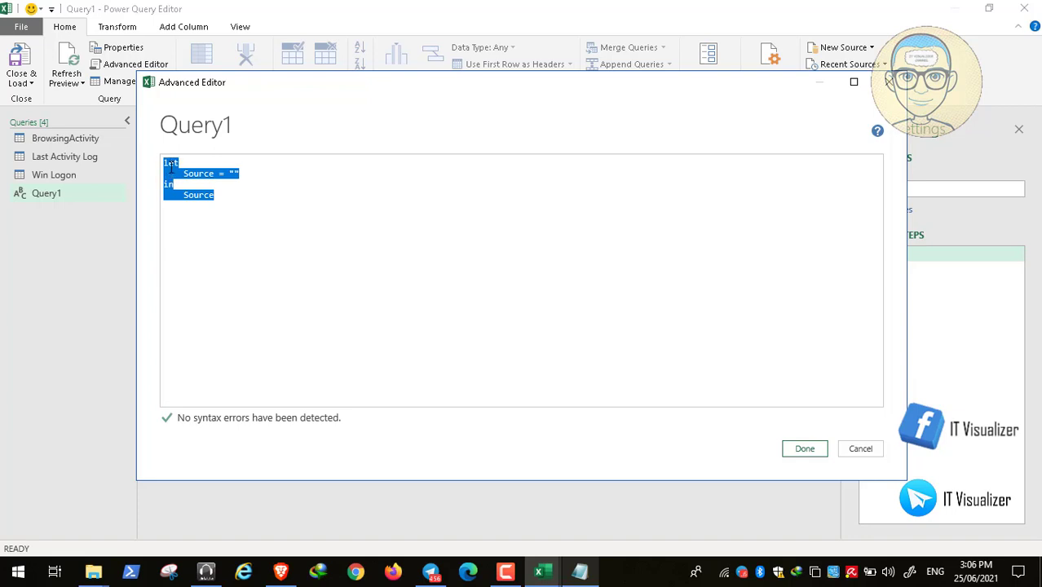
{"action": "key", "text": "Delete"}
{"action": "key", "text": "ctrl+v"}
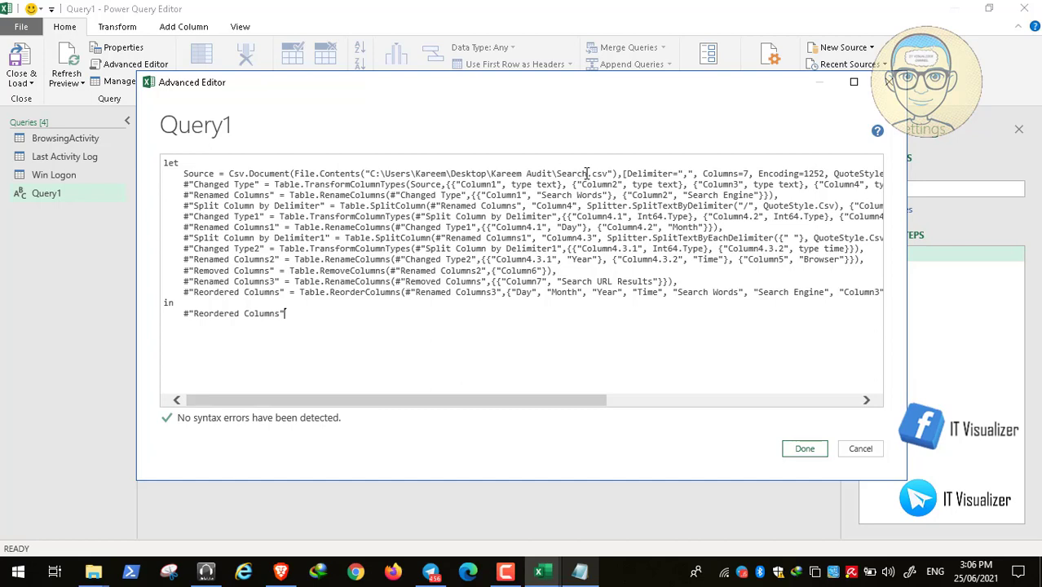
{"action": "left_click", "coordinate": [803, 448]}
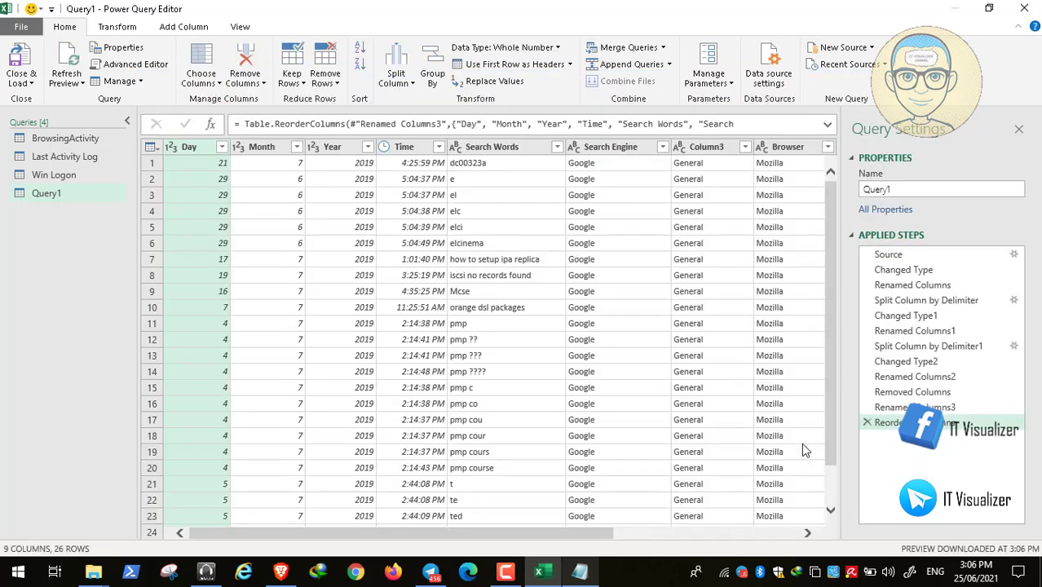
- Name the query Search History and load it as a table at Sheet4 cell A1, adding it to the Data Model
{"action": "left_click", "coordinate": [907, 189]}
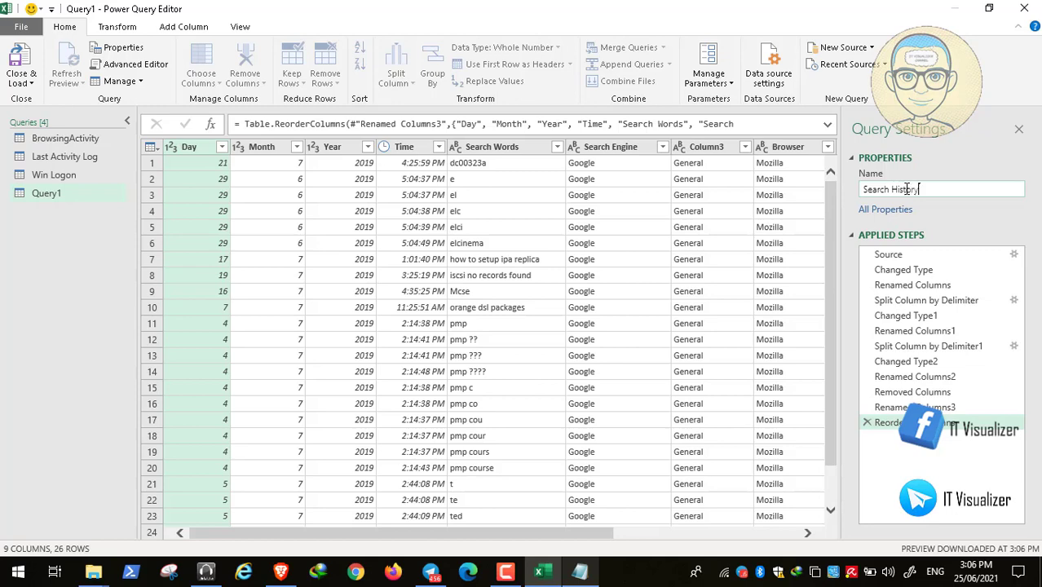
{"action": "left_click", "coordinate": [25, 82]}
{"action": "left_click", "coordinate": [57, 99]}
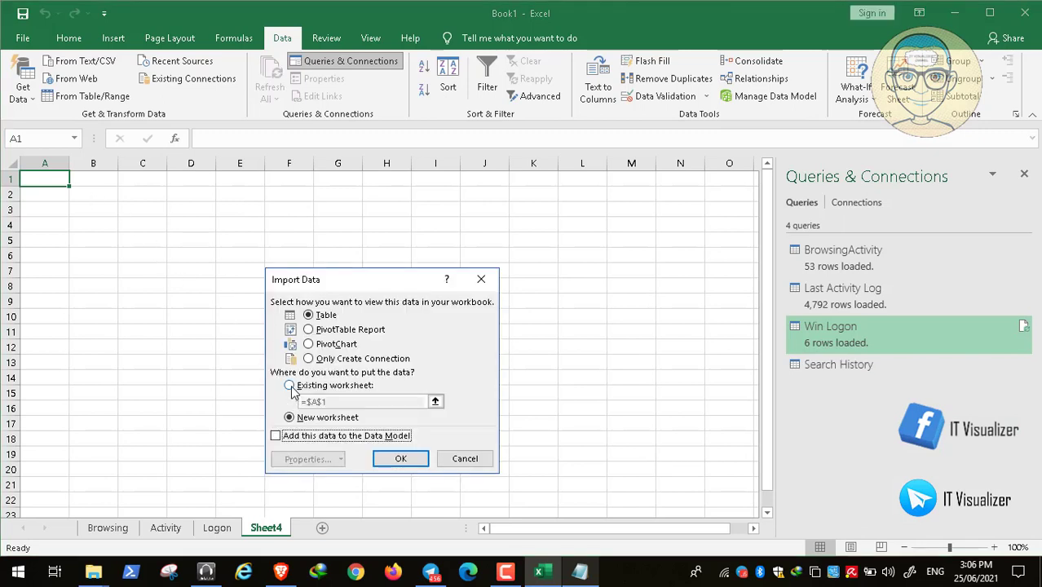
{"action": "left_click", "coordinate": [290, 388]}
{"action": "left_click", "coordinate": [287, 438]}
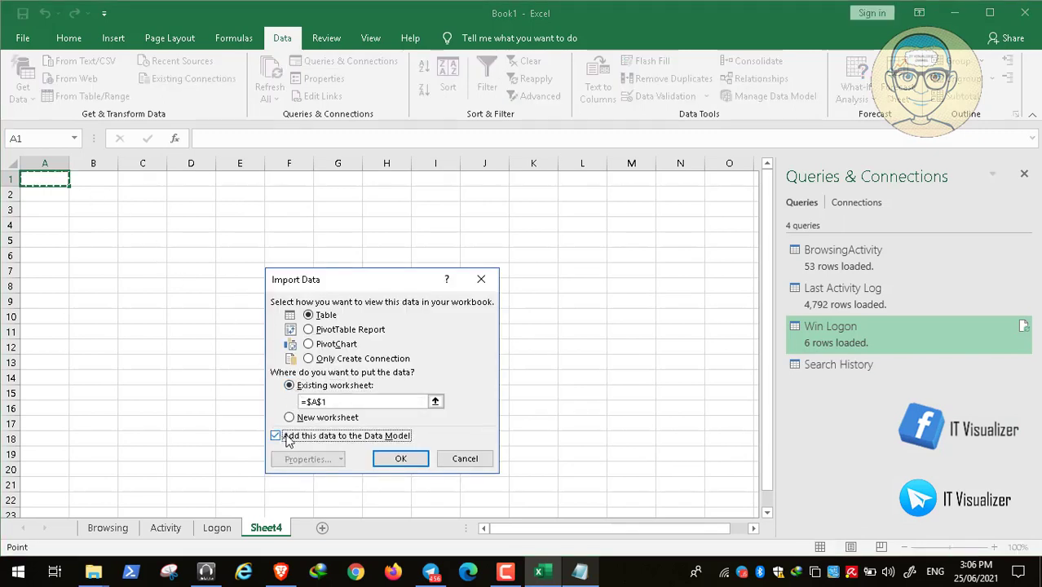
{"action": "left_click", "coordinate": [400, 458]}
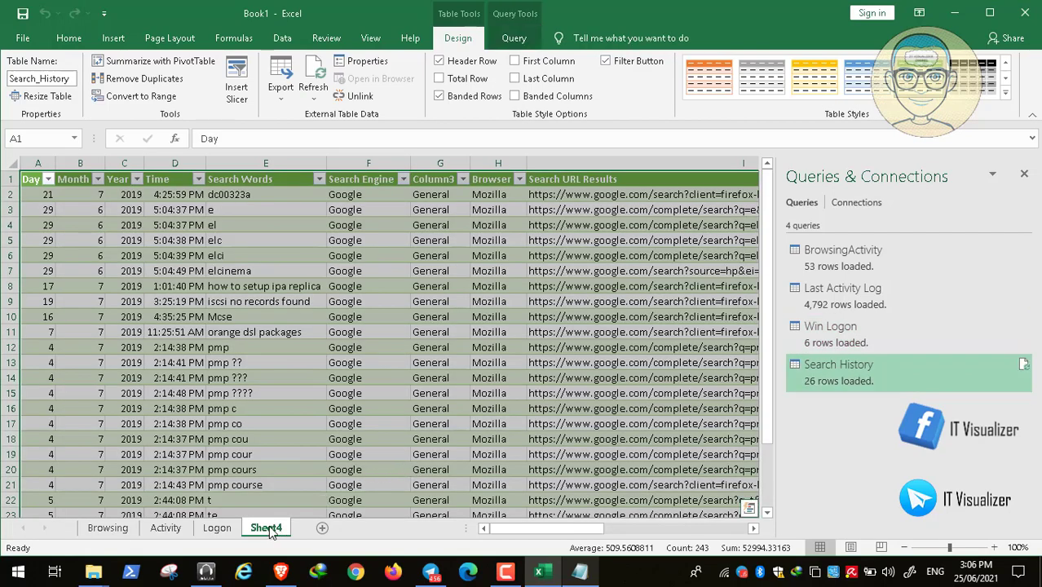
- Rename the Sheet4 worksheet to Search History
{"action": "right_click", "coordinate": [269, 530]}
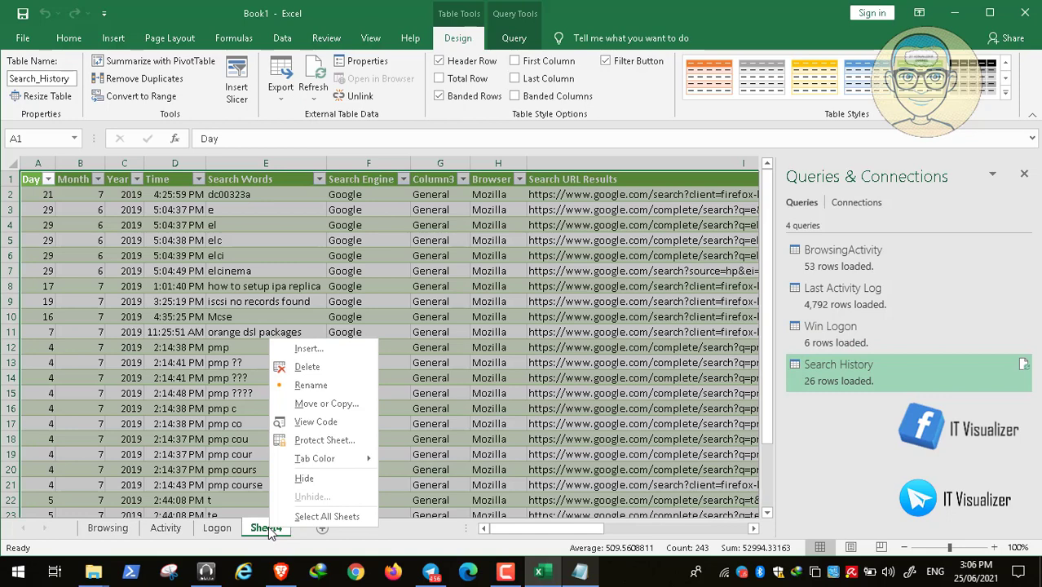
{"action": "left_click", "coordinate": [335, 390]}
{"action": "key", "text": "BackSpace"}
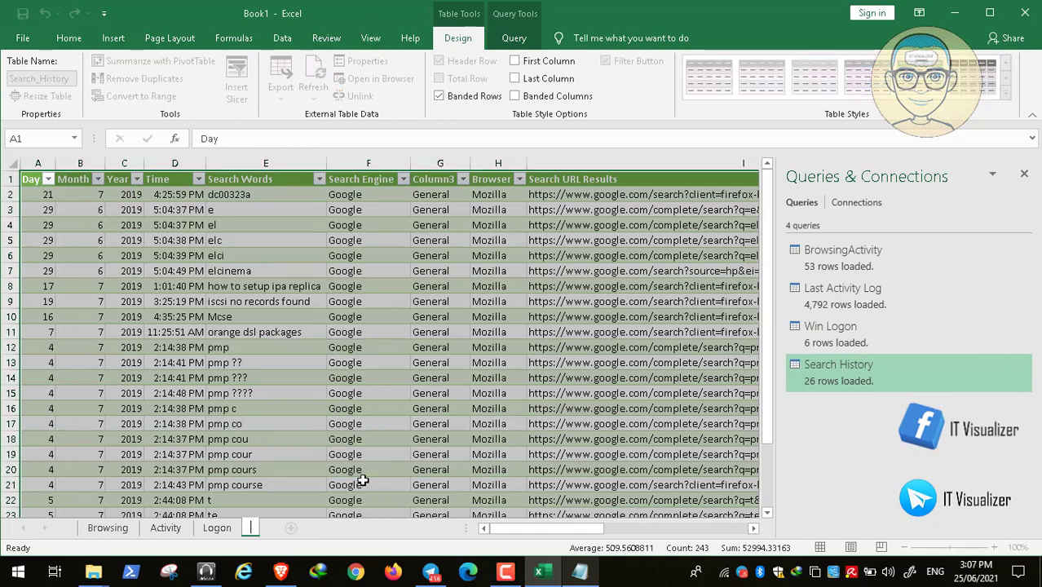
{"action": "type", "text": "Search H"}
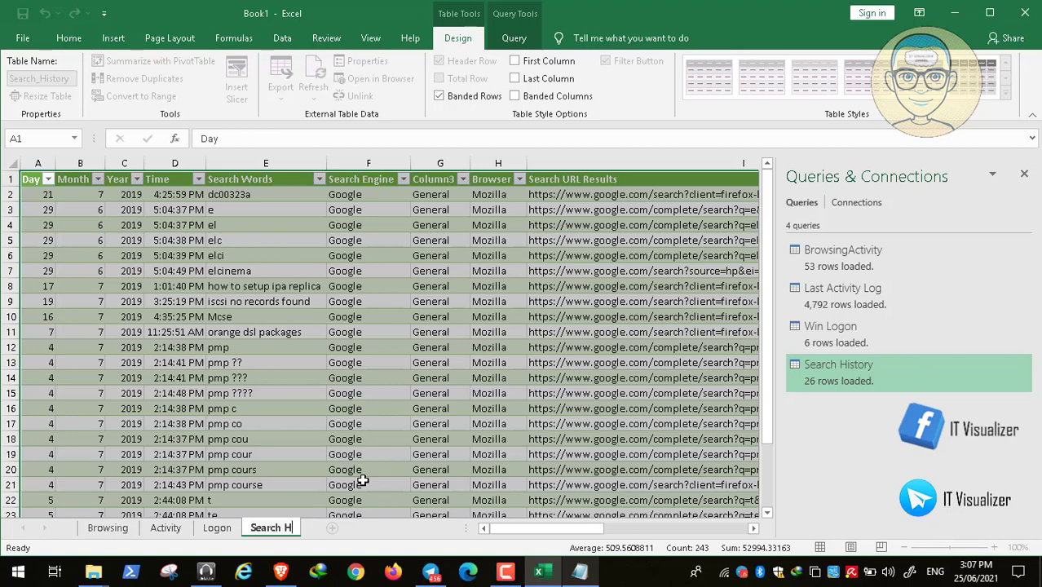
{"action": "type", "text": "istory"}
{"action": "left_click", "coordinate": [396, 408]}
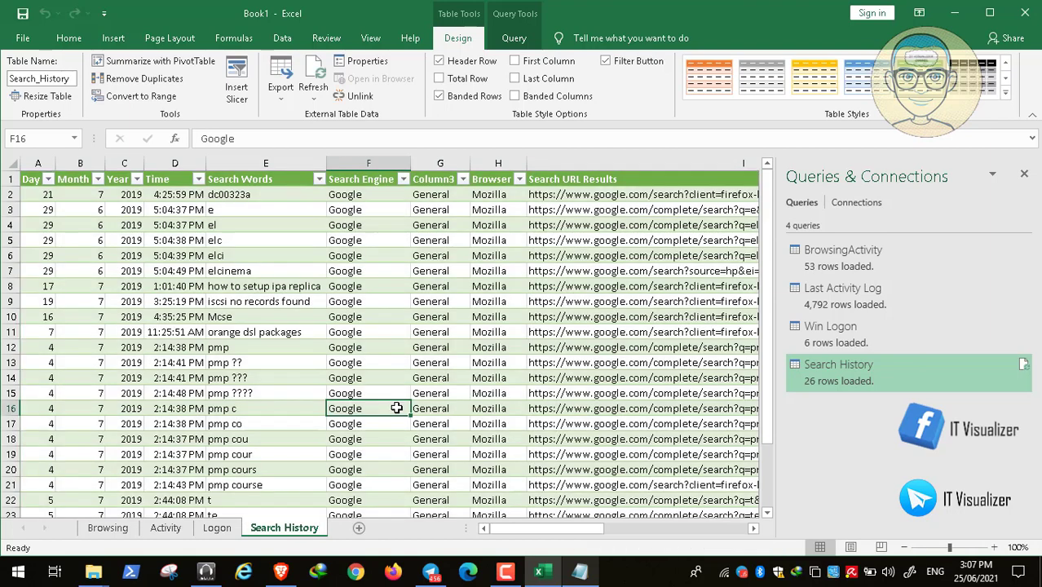
- Close the Book1 workbook without saving its changes and switch to the Brave browser showing the NirSoft site
{"action": "left_click", "coordinate": [24, 38]}
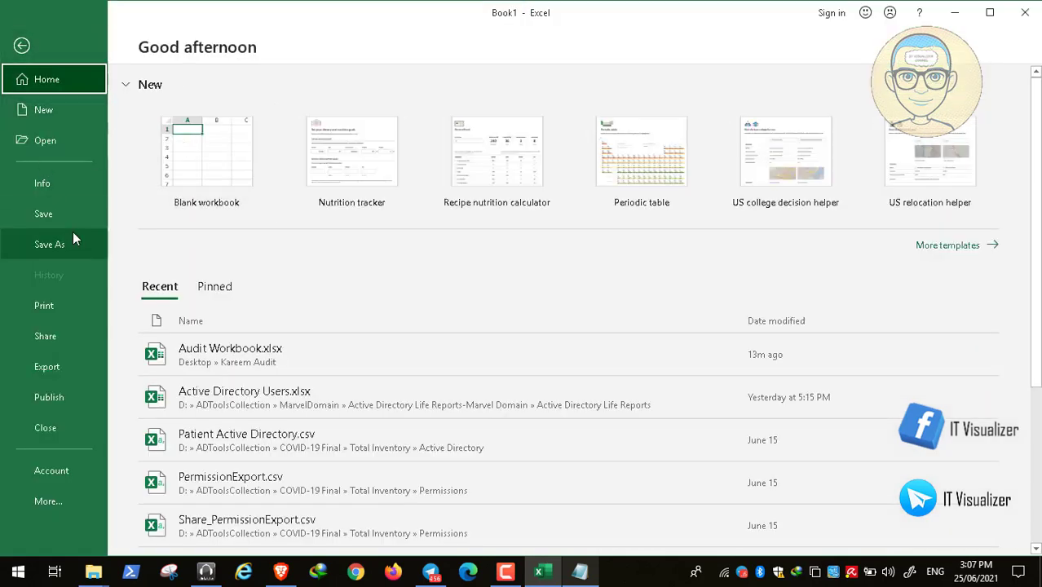
{"action": "left_click", "coordinate": [32, 44]}
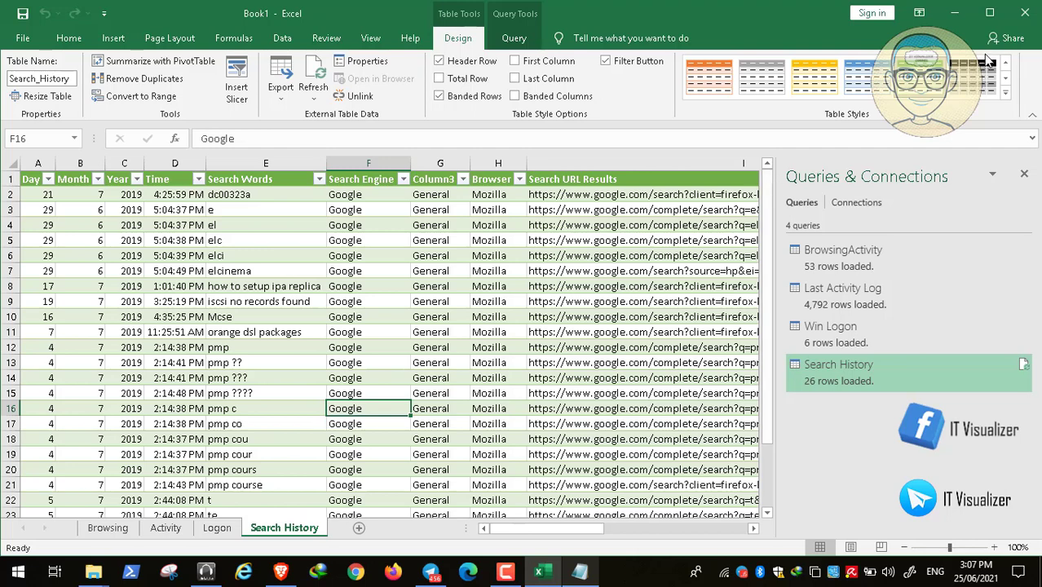
{"action": "left_click", "coordinate": [1023, 15]}
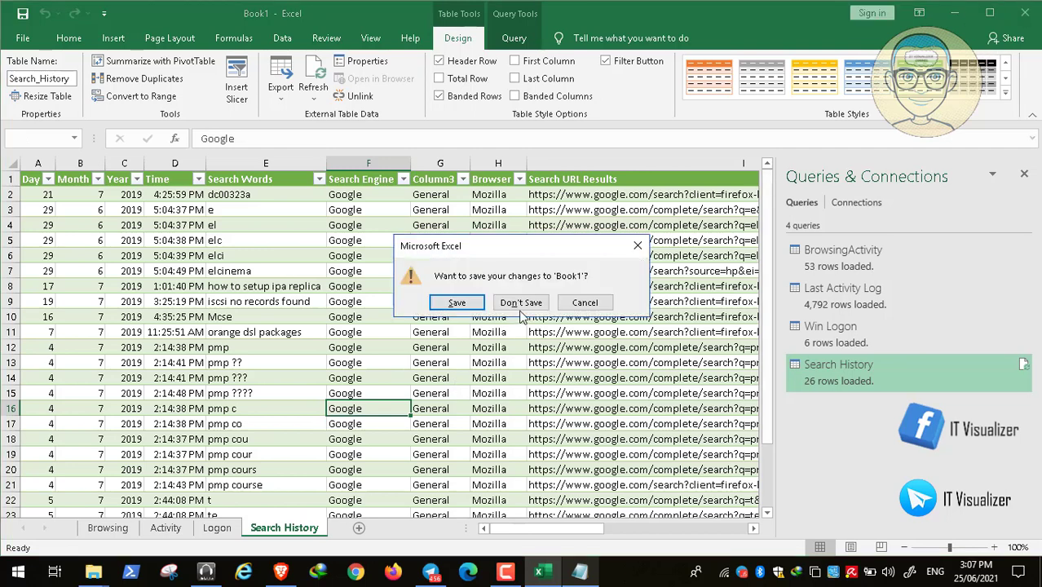
{"action": "left_click", "coordinate": [525, 303]}
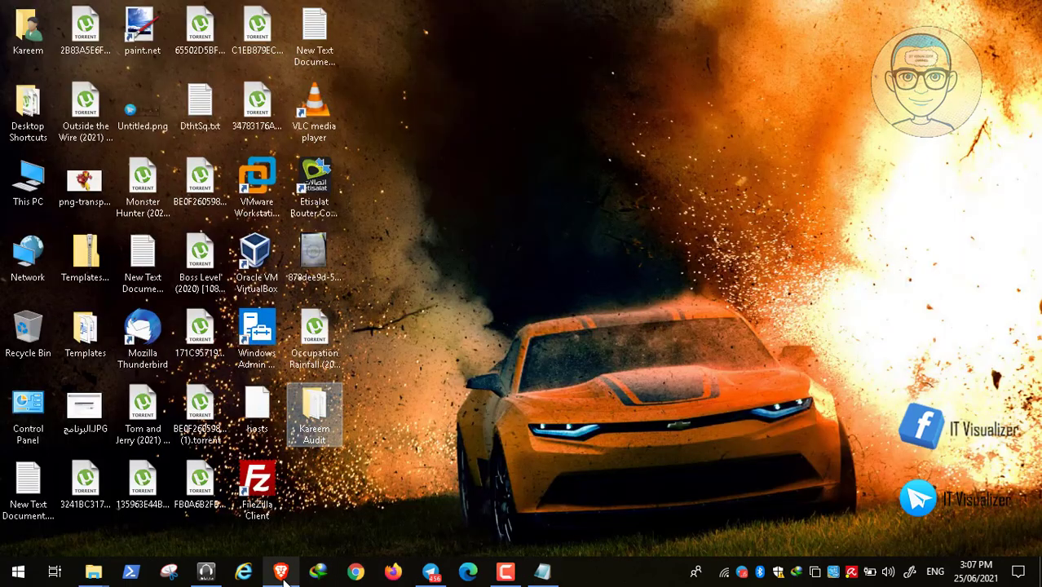
{"action": "left_click", "coordinate": [280, 571]}
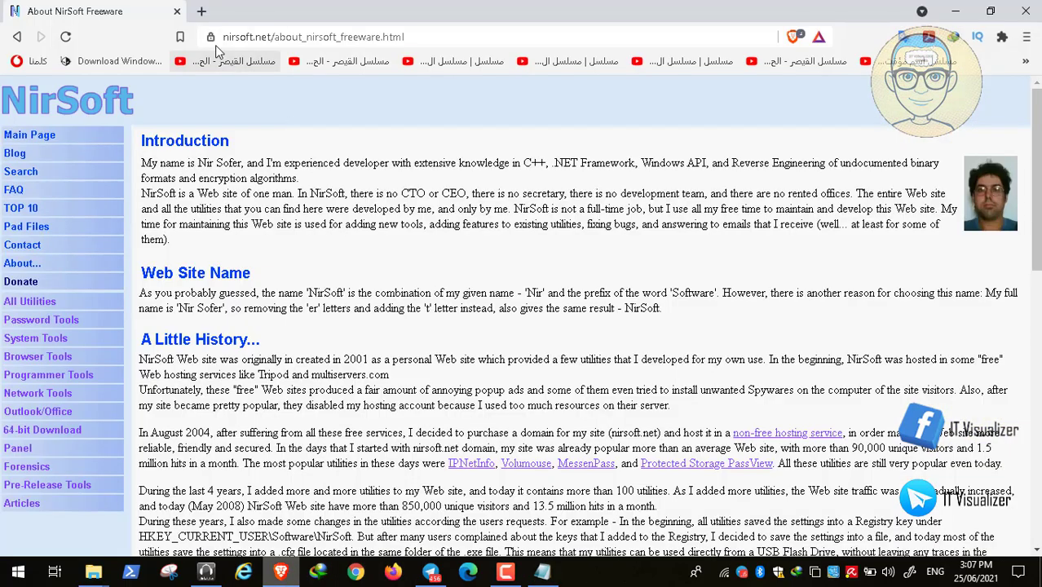